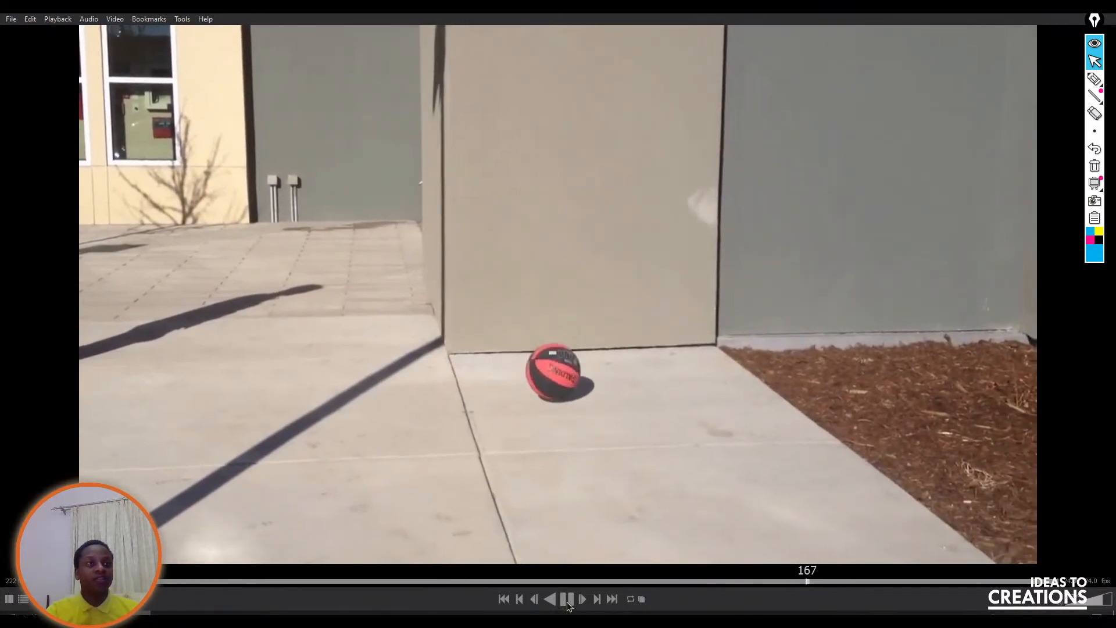
Stop the reference video that is playing, and review basketball-stabilized.mp4 from the ref folder in the media player.
{"action": "left_click", "coordinate": [566, 599]}
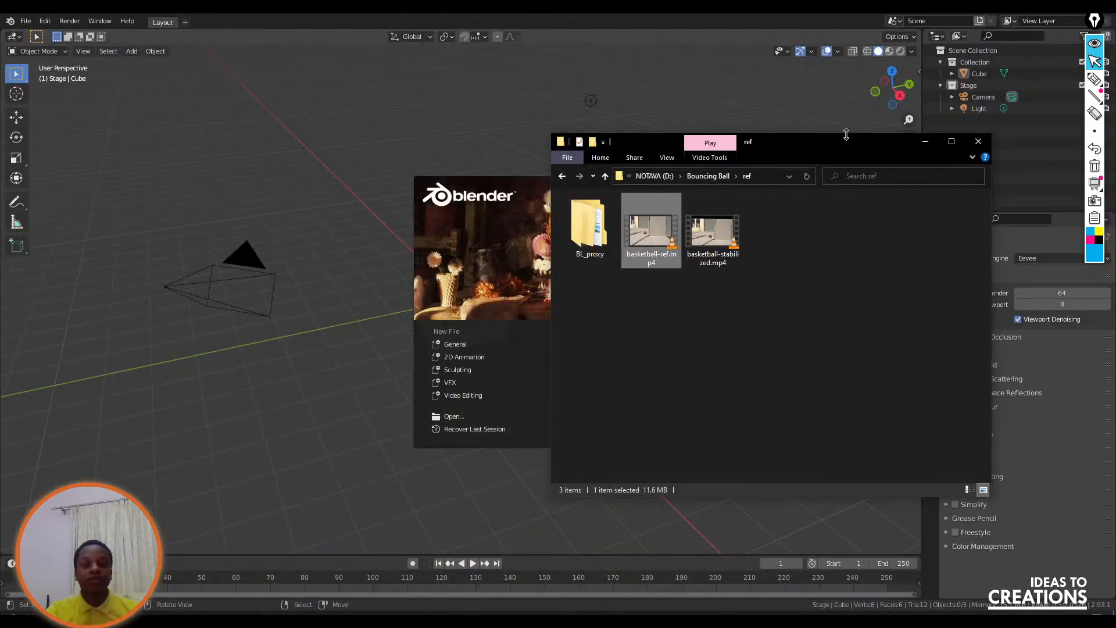
{"action": "left_click_drag", "start_coordinate": [847, 134], "coordinate": [846, 138]}
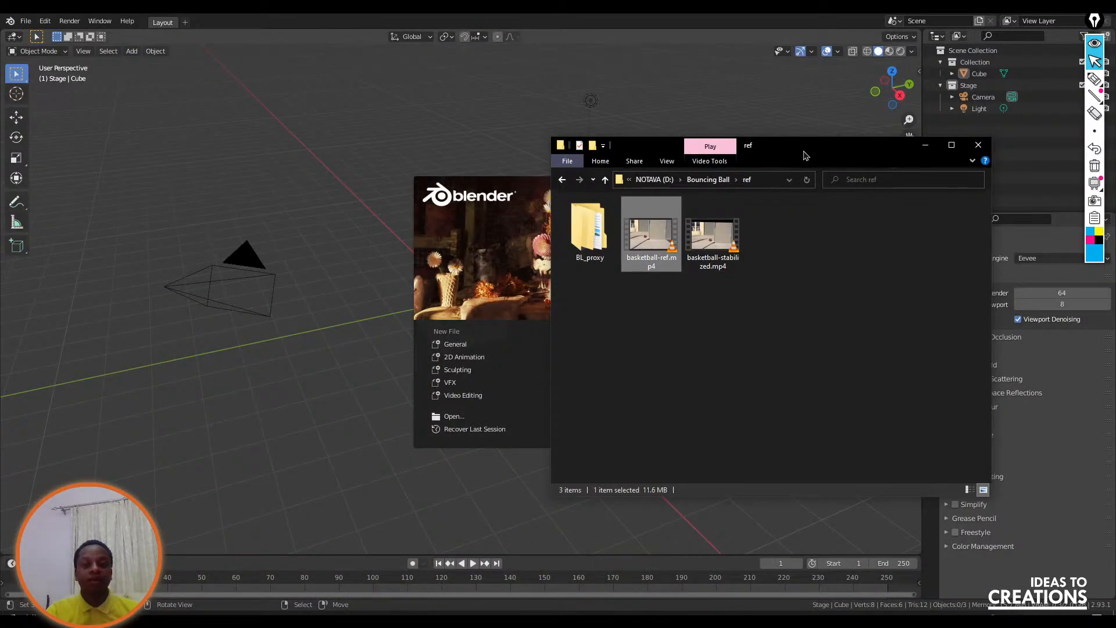
{"action": "double_click", "coordinate": [712, 248]}
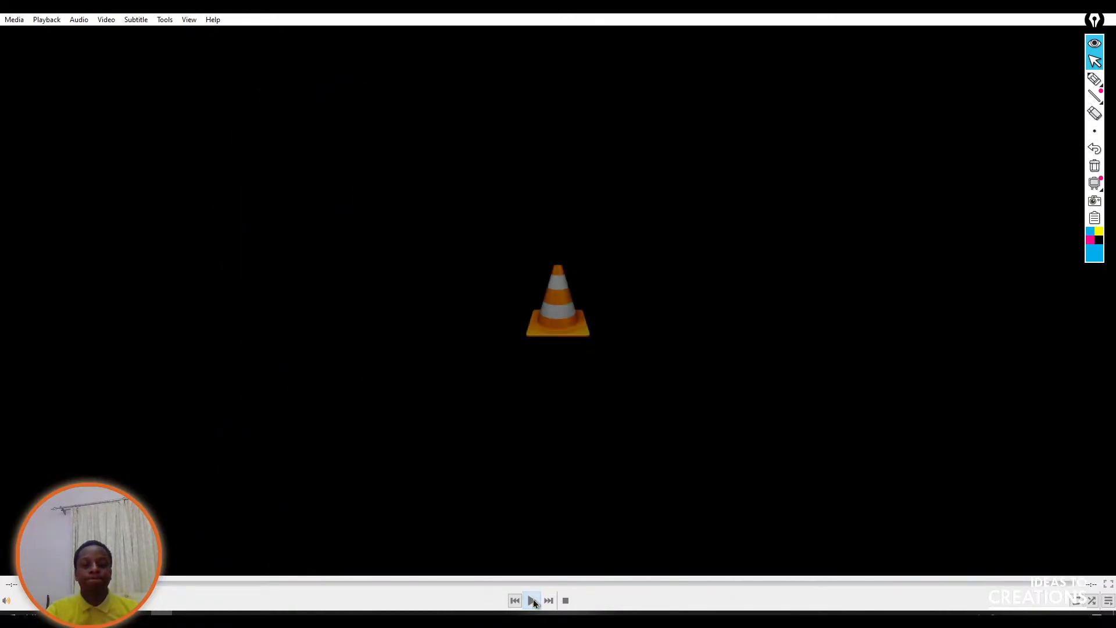
{"action": "left_click", "coordinate": [532, 601]}
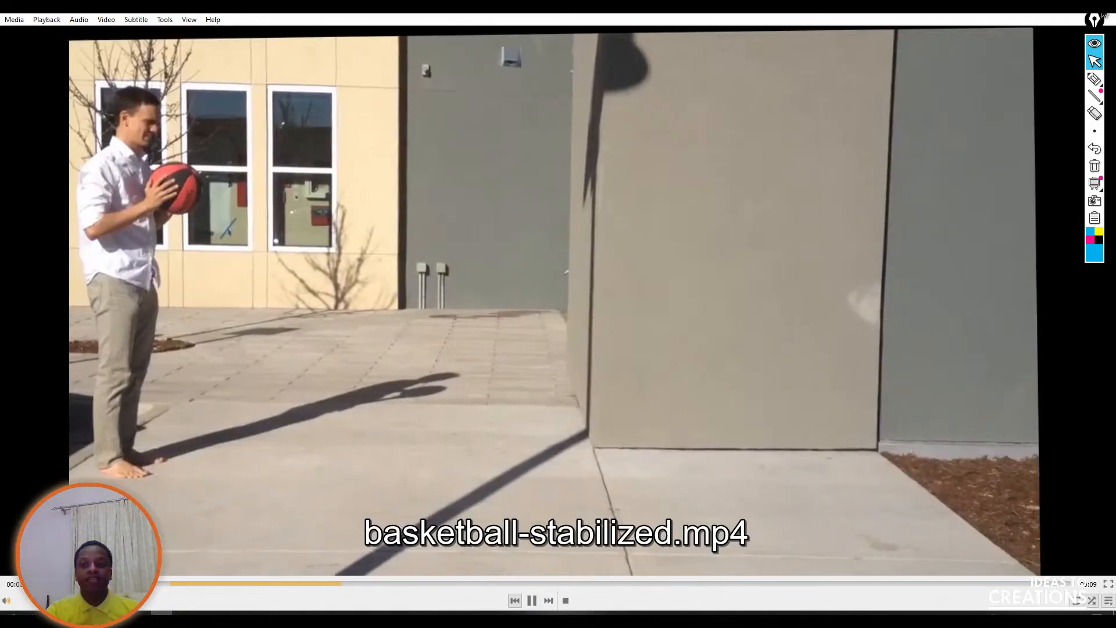
{"action": "left_click", "coordinate": [1103, 15]}
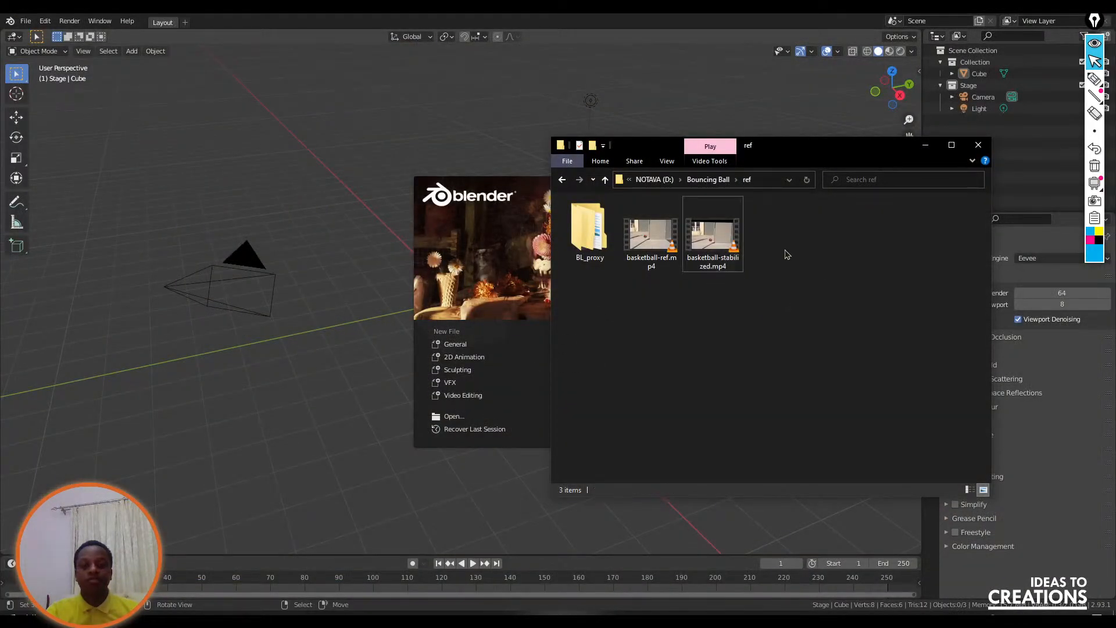
Switch to Blender, dismiss the splash screen, and set the interface resolution scale to 1.35 in the preferences.
{"action": "left_click_drag", "start_coordinate": [786, 153], "coordinate": [914, 139]}
{"action": "left_click", "coordinate": [538, 146]}
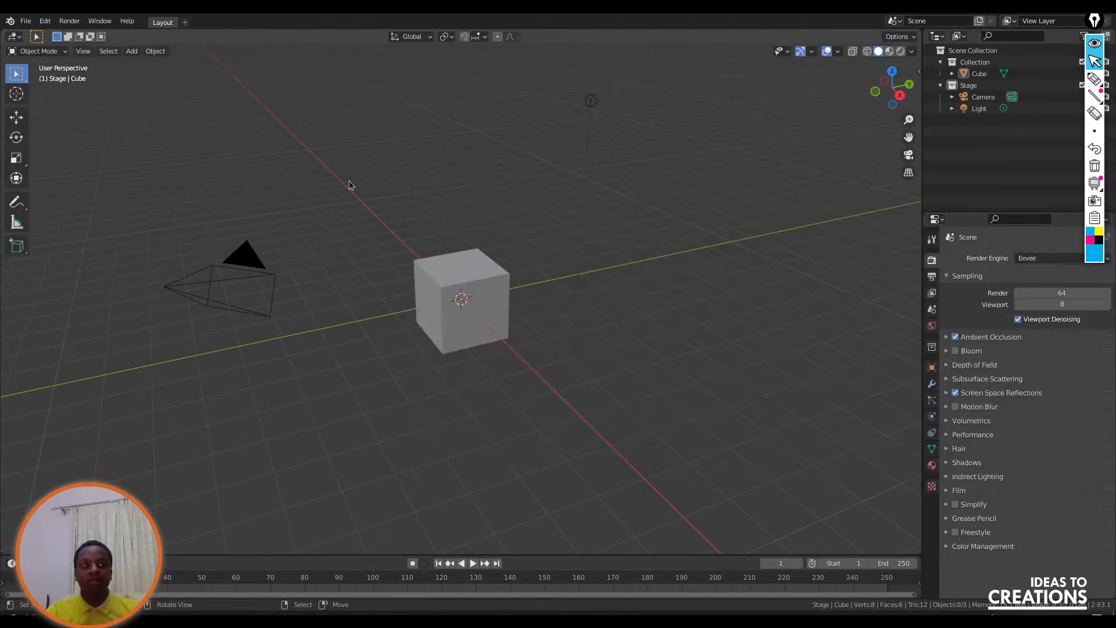
{"action": "left_click", "coordinate": [186, 23]}
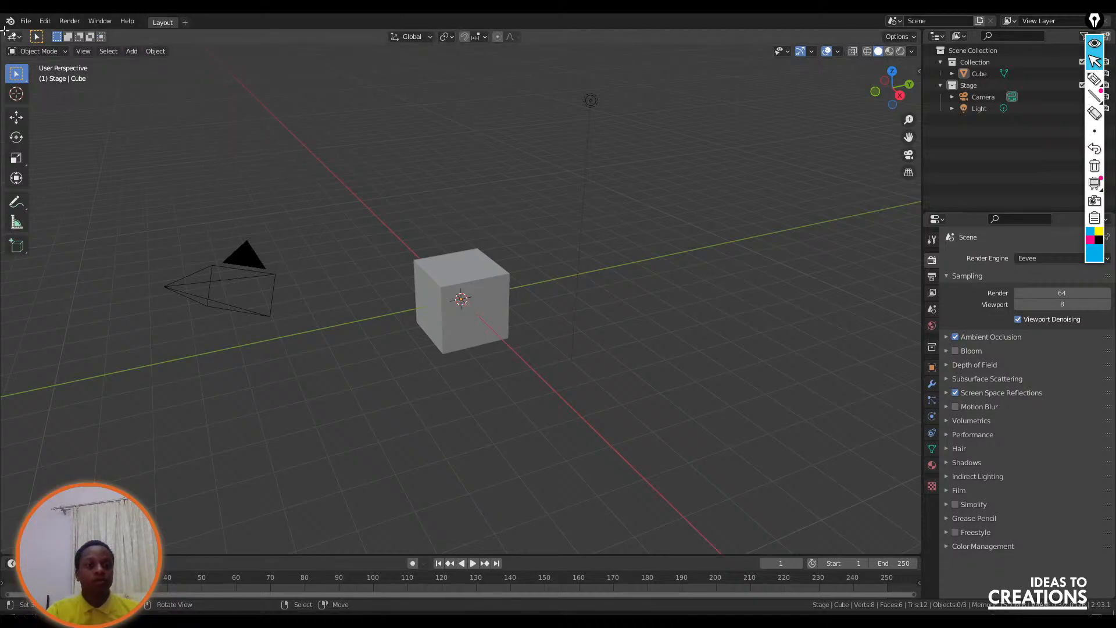
{"action": "left_click", "coordinate": [45, 21]}
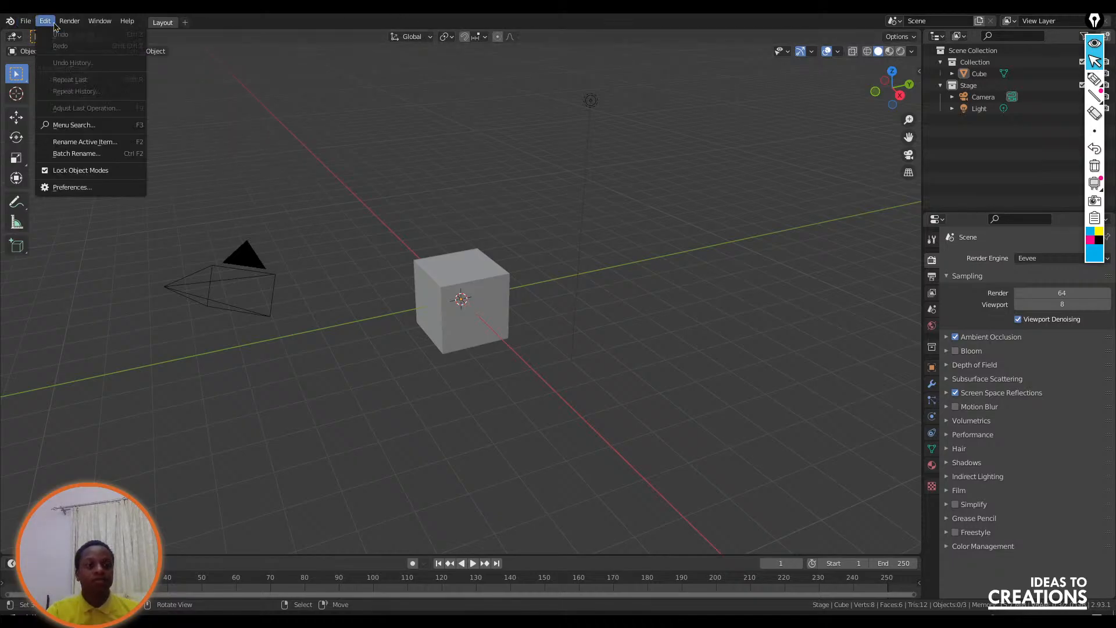
{"action": "left_click", "coordinate": [79, 189]}
{"action": "left_click", "coordinate": [48, 58]}
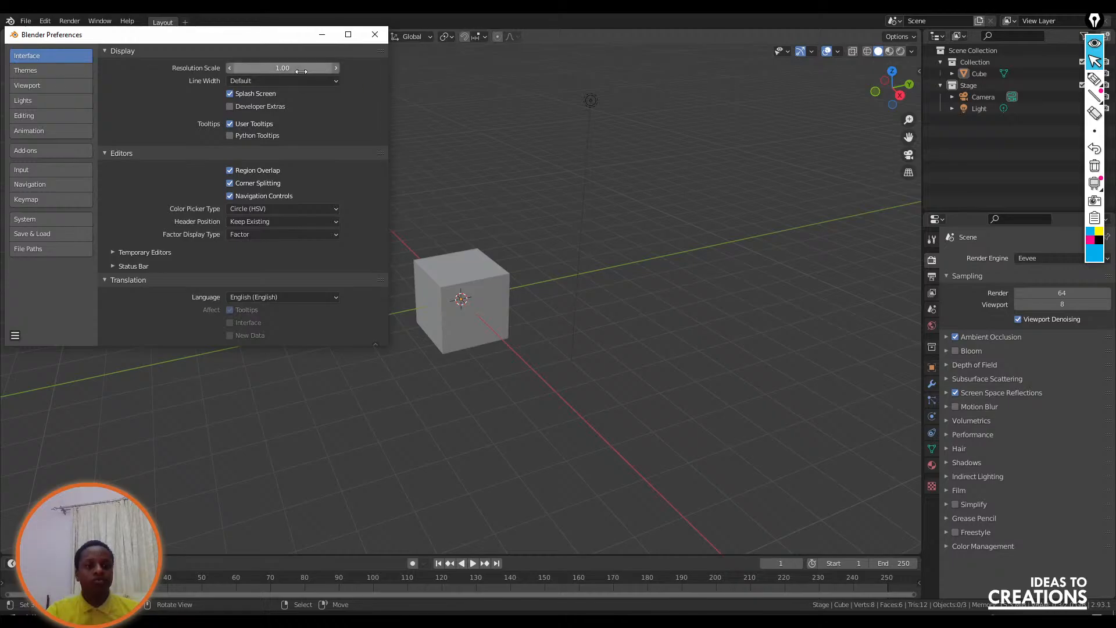
{"action": "left_click_drag", "start_coordinate": [283, 69], "coordinate": [323, 73]}
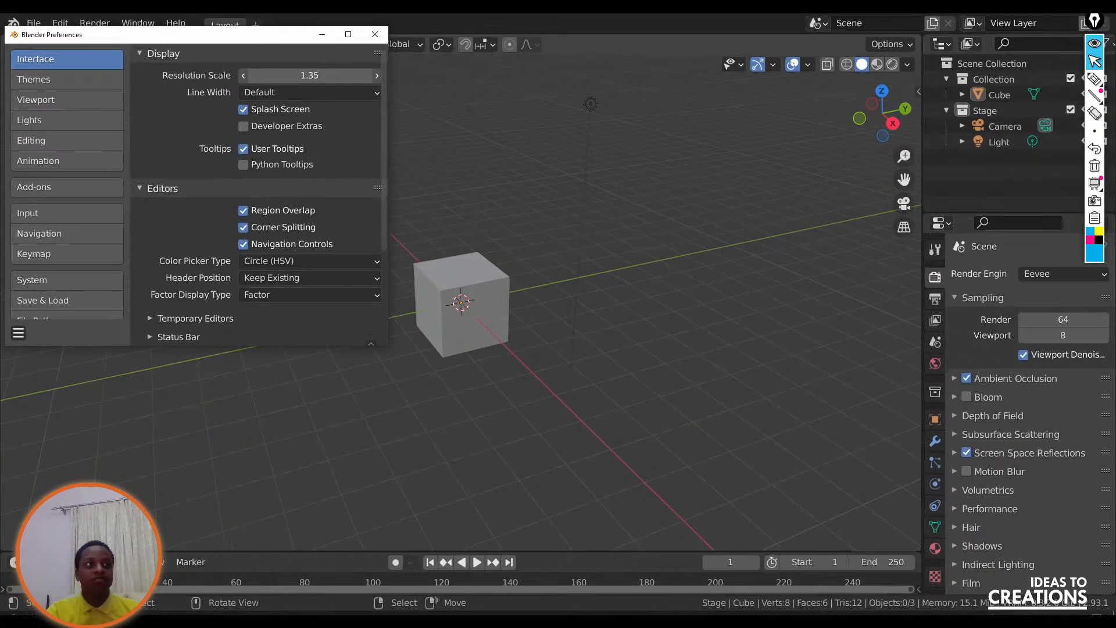
{"action": "left_click", "coordinate": [375, 34]}
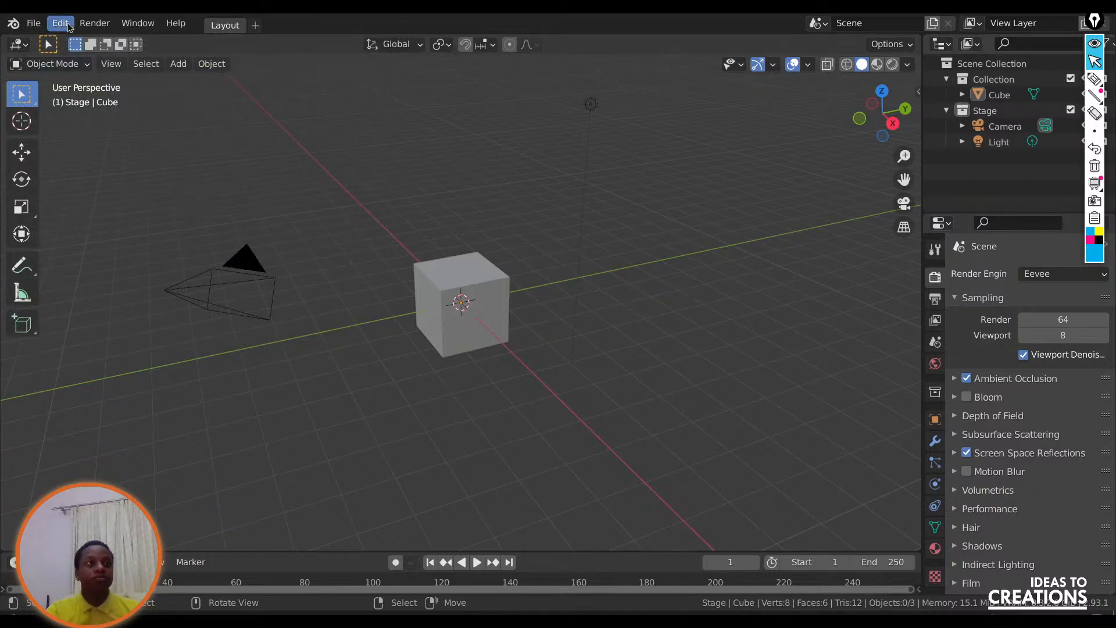
Add a Video Editing workspace from the Video Editing templates.
{"action": "left_click", "coordinate": [255, 25]}
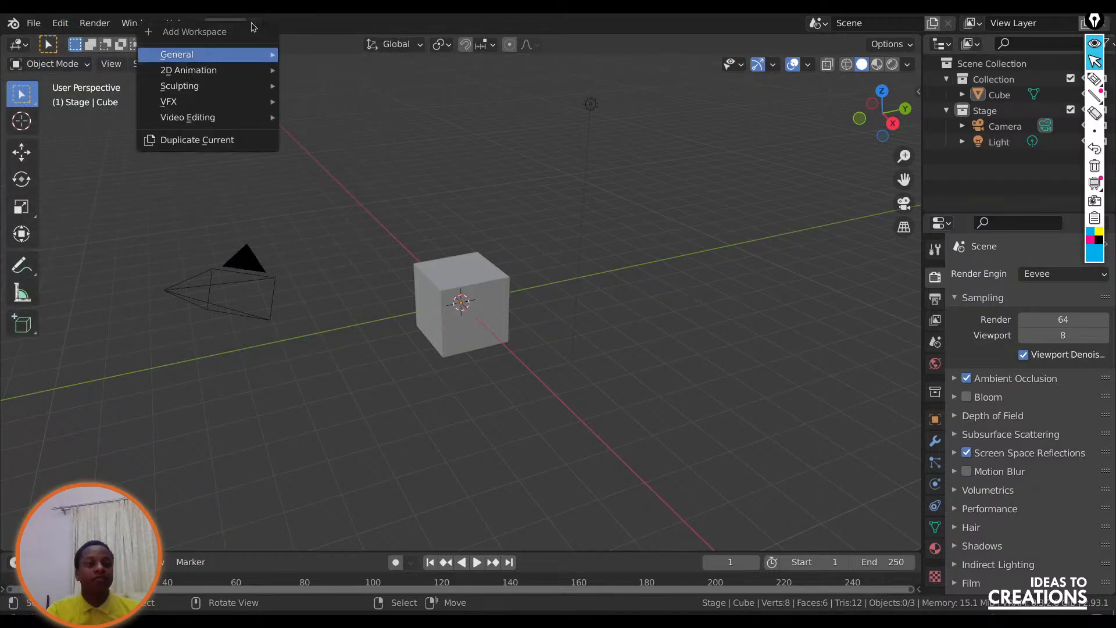
{"action": "mouse_move", "coordinate": [210, 118]}
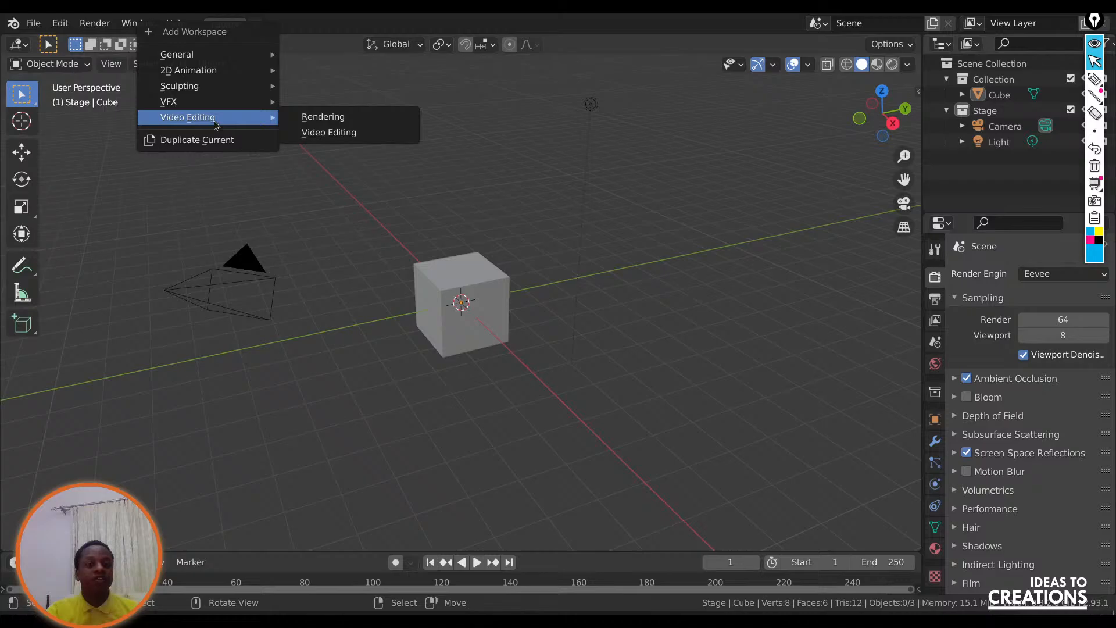
{"action": "left_click", "coordinate": [329, 133]}
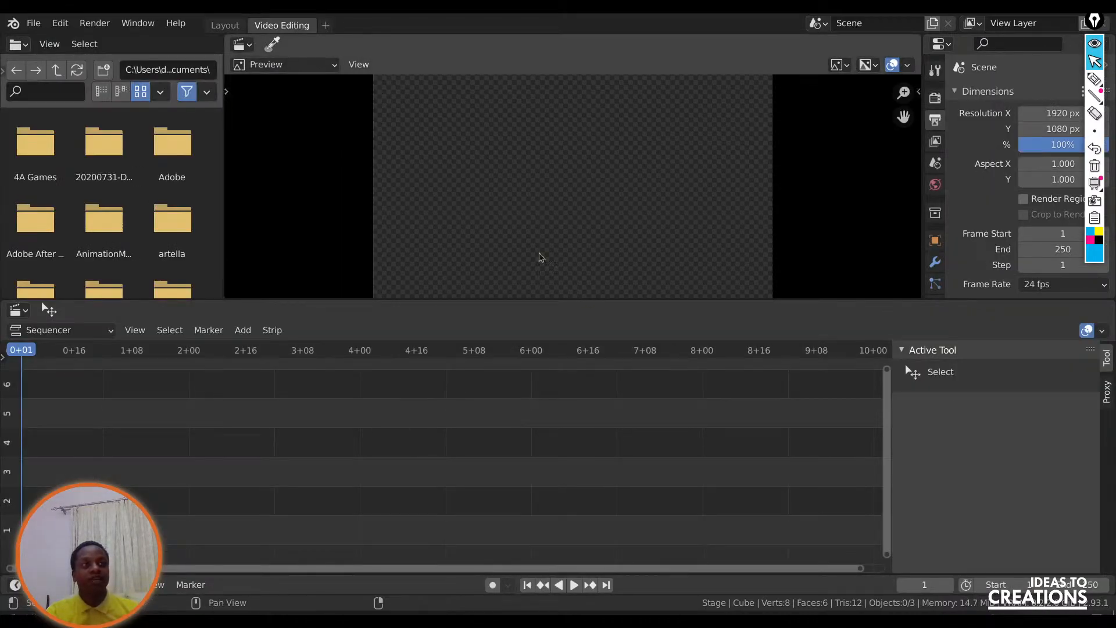
Add basketball-stabilized.mp4 from the ref folder to the sequencer, starting at the beginning of the timeline.
{"action": "left_click", "coordinate": [570, 623]}
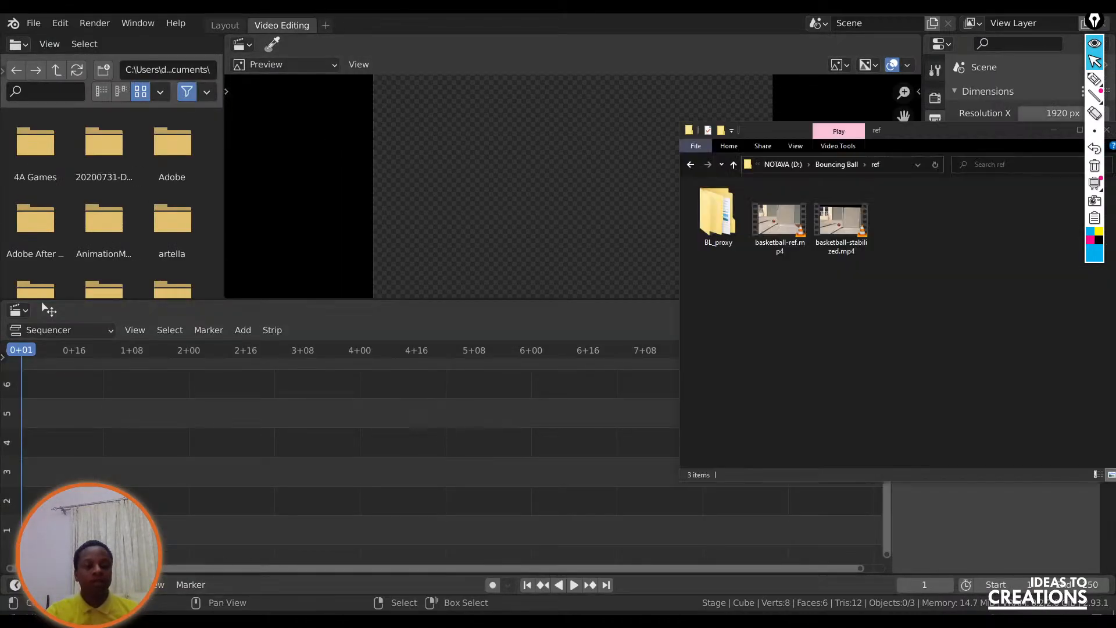
{"action": "left_click", "coordinate": [863, 221]}
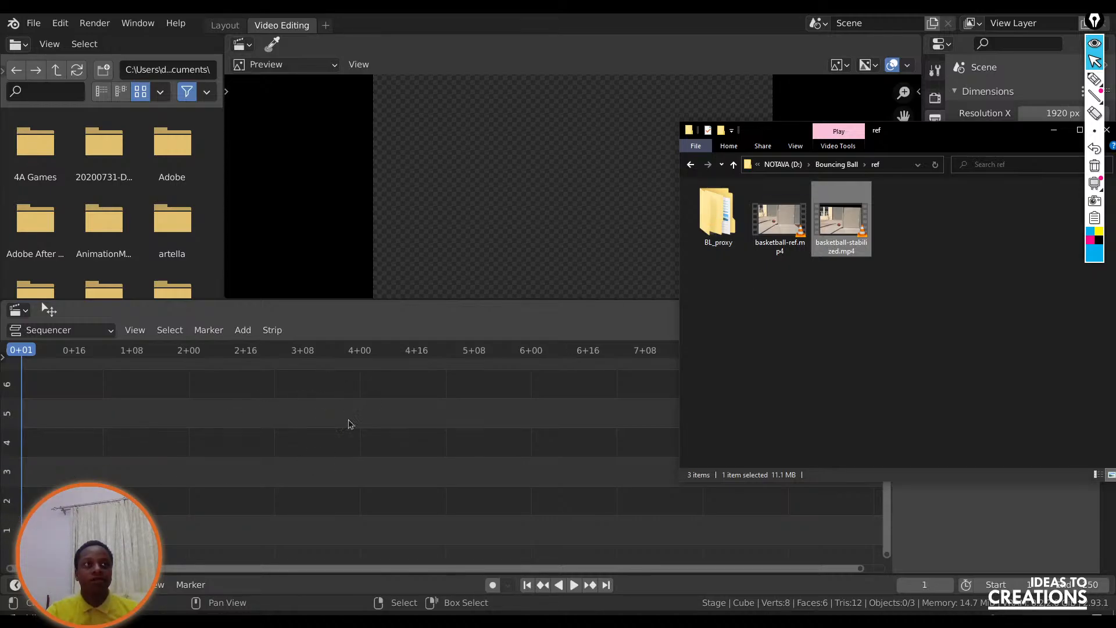
{"action": "left_click_drag", "start_coordinate": [841, 220], "coordinate": [290, 501]}
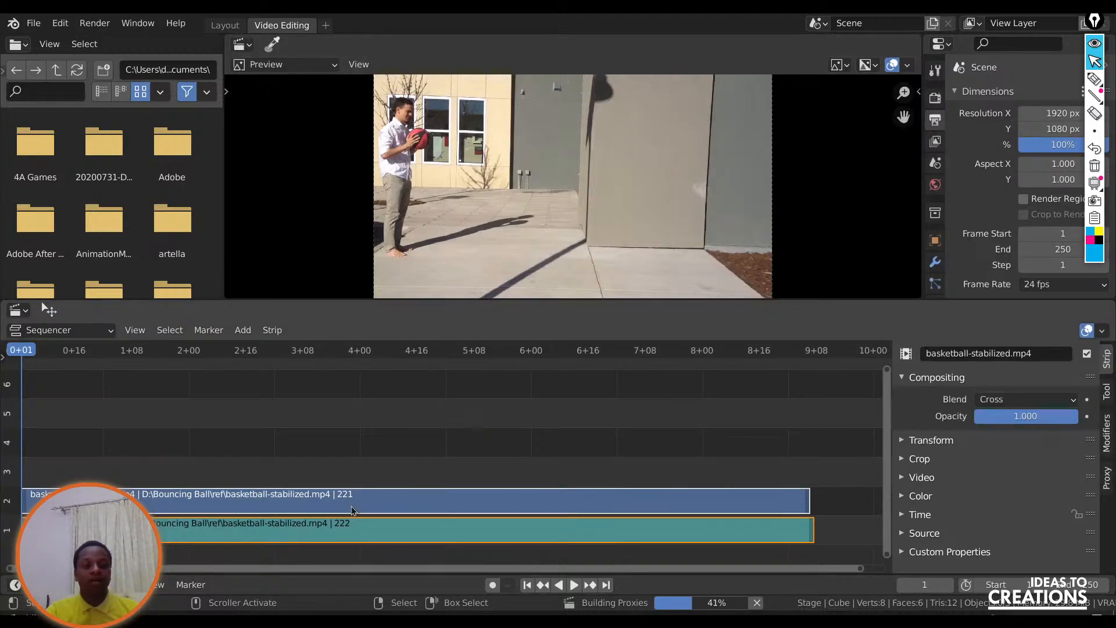
{"action": "mouse_move", "coordinate": [739, 608]}
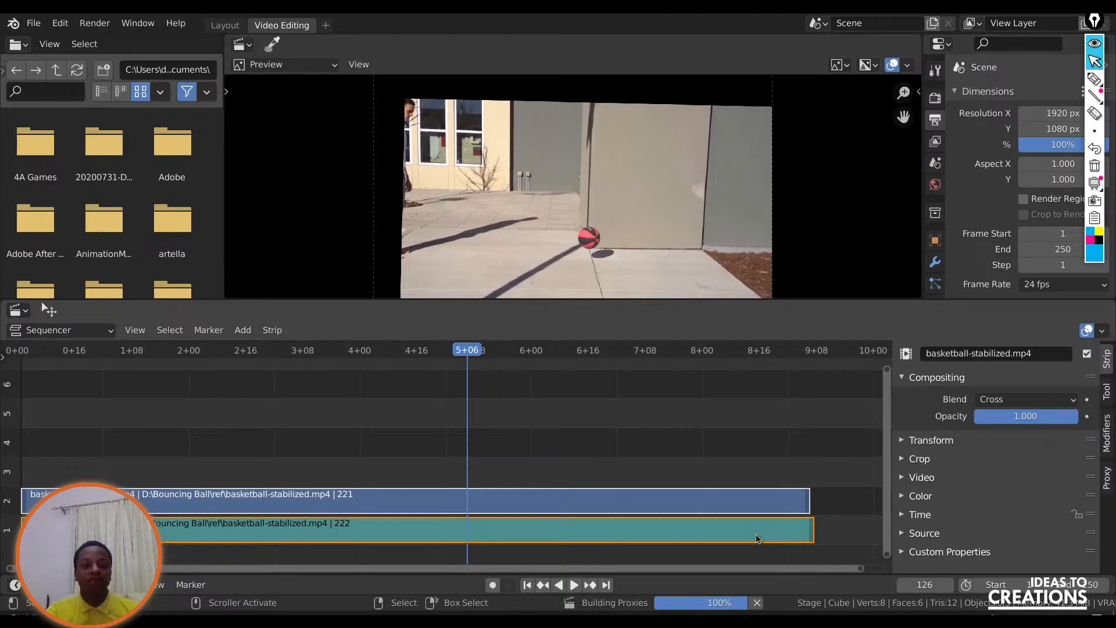
Play the imported clip from the first frame to about frame 72, and select its sound strip in channel 1.
{"action": "left_click", "coordinate": [527, 584]}
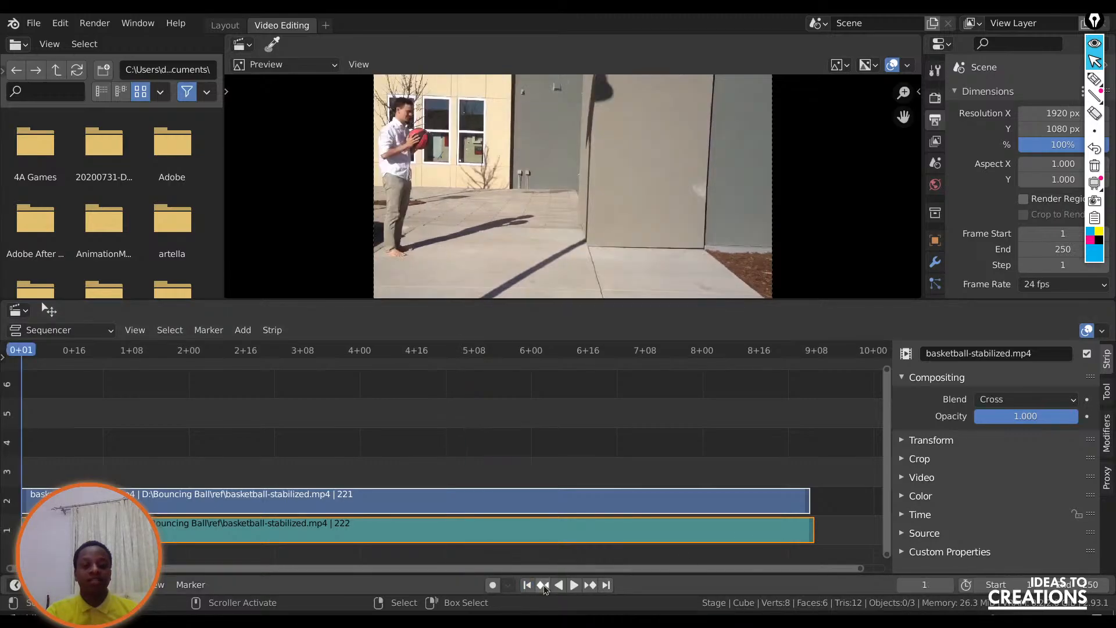
{"action": "left_click", "coordinate": [573, 585]}
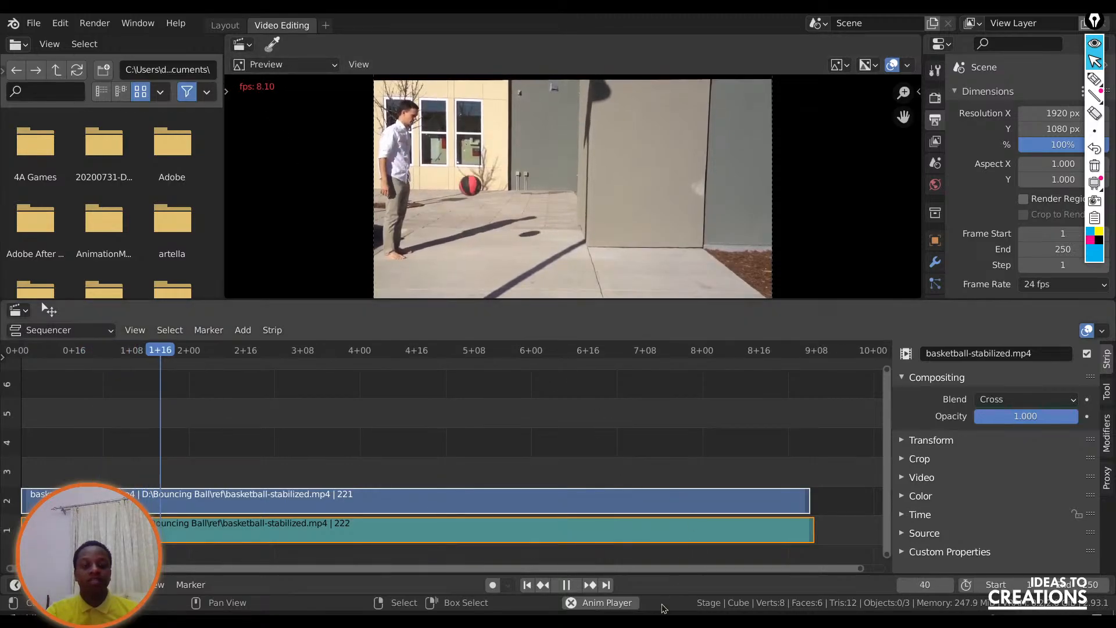
{"action": "left_click", "coordinate": [567, 584]}
{"action": "left_click", "coordinate": [275, 529]}
{"action": "right_click", "coordinate": [299, 528]}
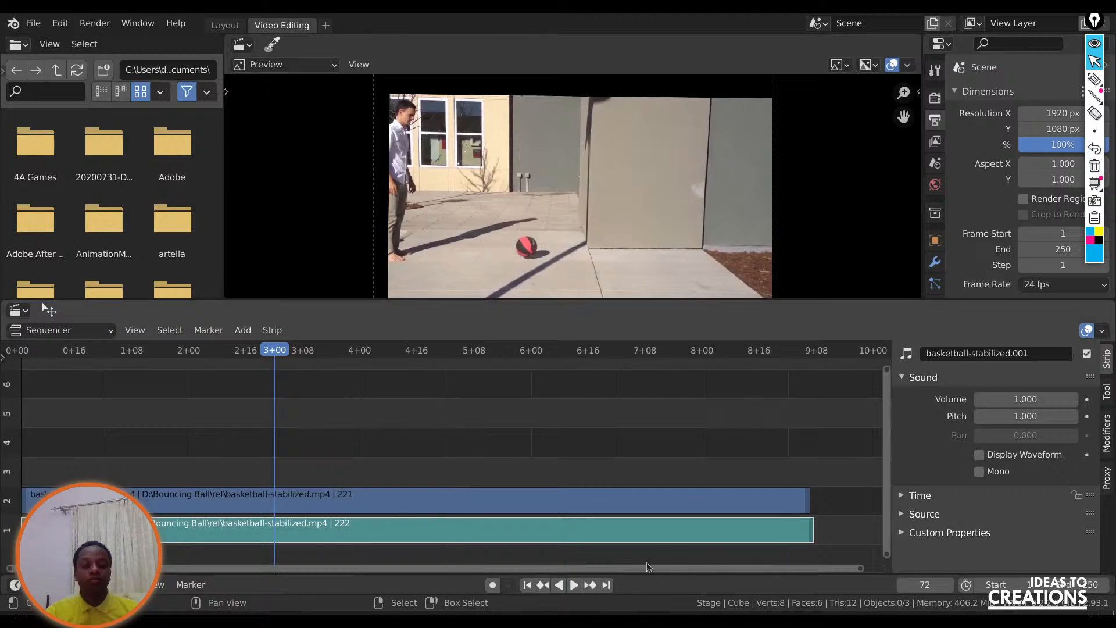
Replay the clip from the first frame in short bursts to check its playback, stopping at frame 30.
{"action": "left_click", "coordinate": [526, 585]}
{"action": "left_click", "coordinate": [574, 585]}
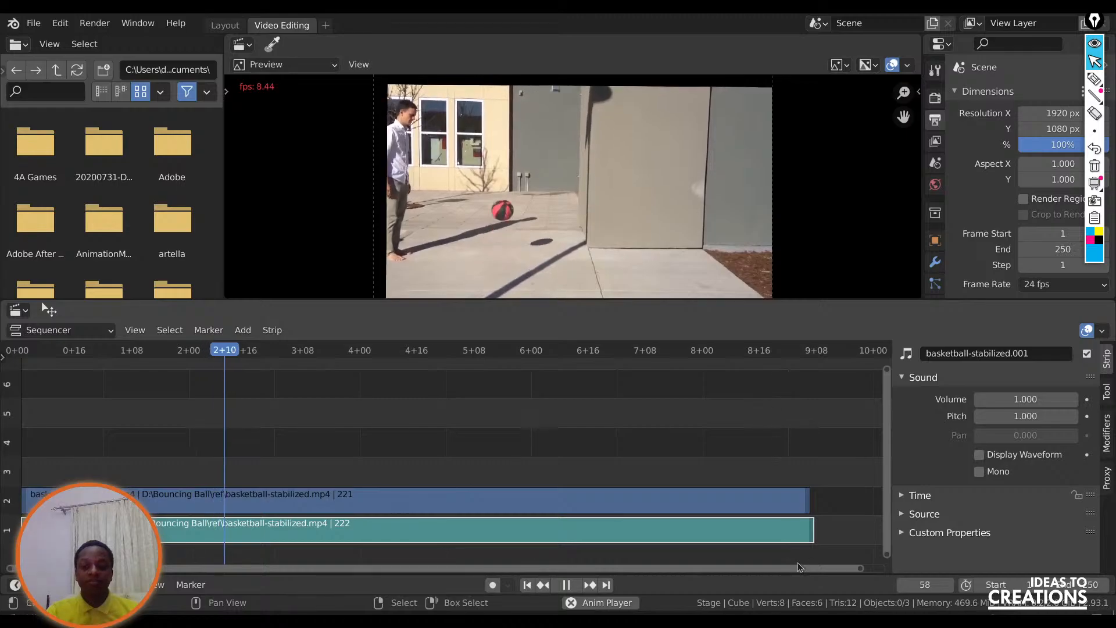
{"action": "left_click", "coordinate": [567, 585]}
{"action": "key", "text": "shift+Left"}
{"action": "left_click", "coordinate": [571, 585]}
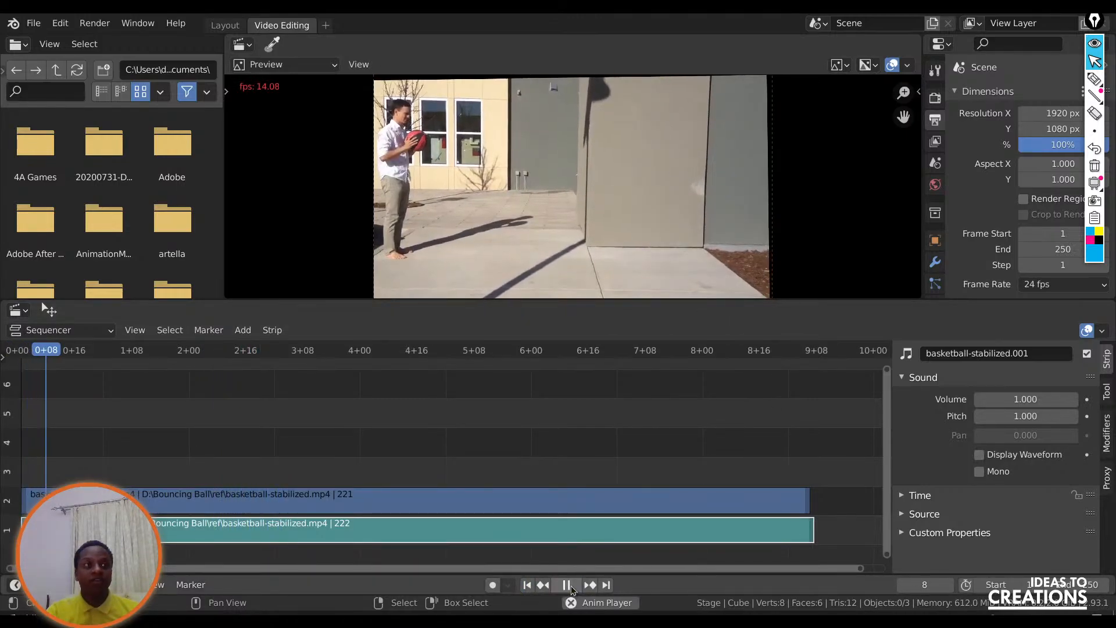
{"action": "left_click", "coordinate": [571, 585]}
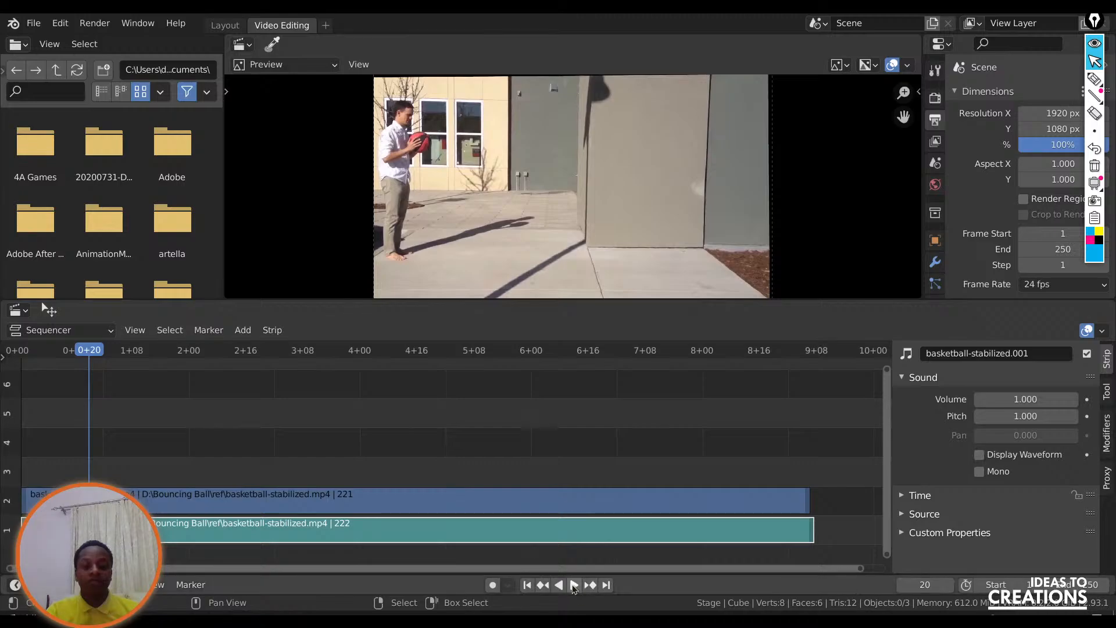
{"action": "left_click", "coordinate": [572, 586]}
{"action": "left_click", "coordinate": [572, 585]}
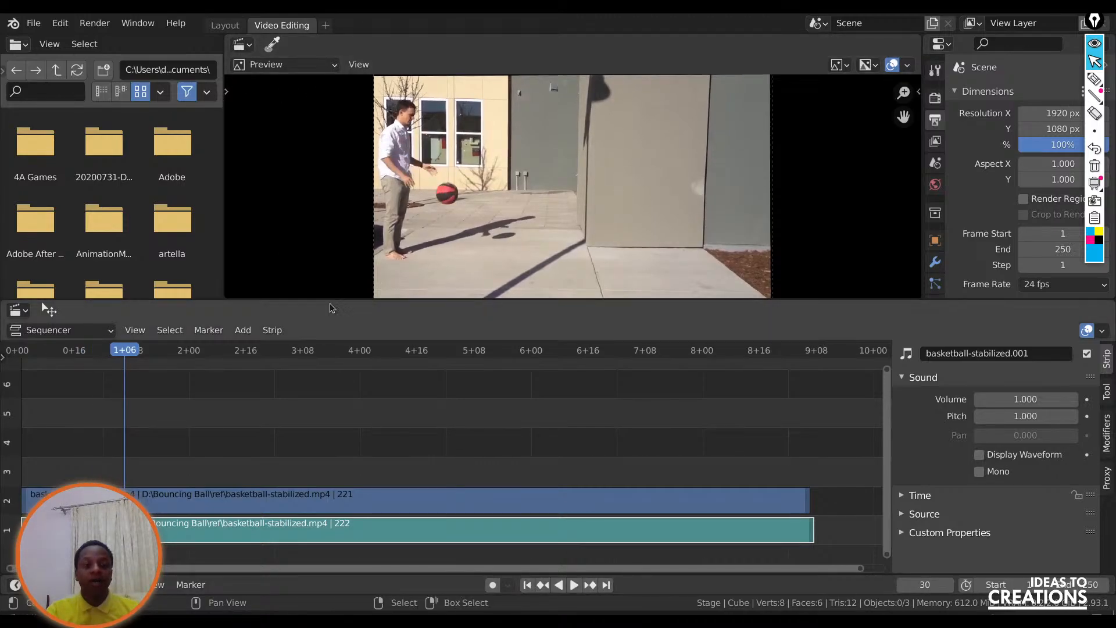
Enlarge the video preview by shrinking the sequencer and file browser, and test-play the clip before returning to frame 1.
{"action": "left_click_drag", "start_coordinate": [331, 302], "coordinate": [325, 465]}
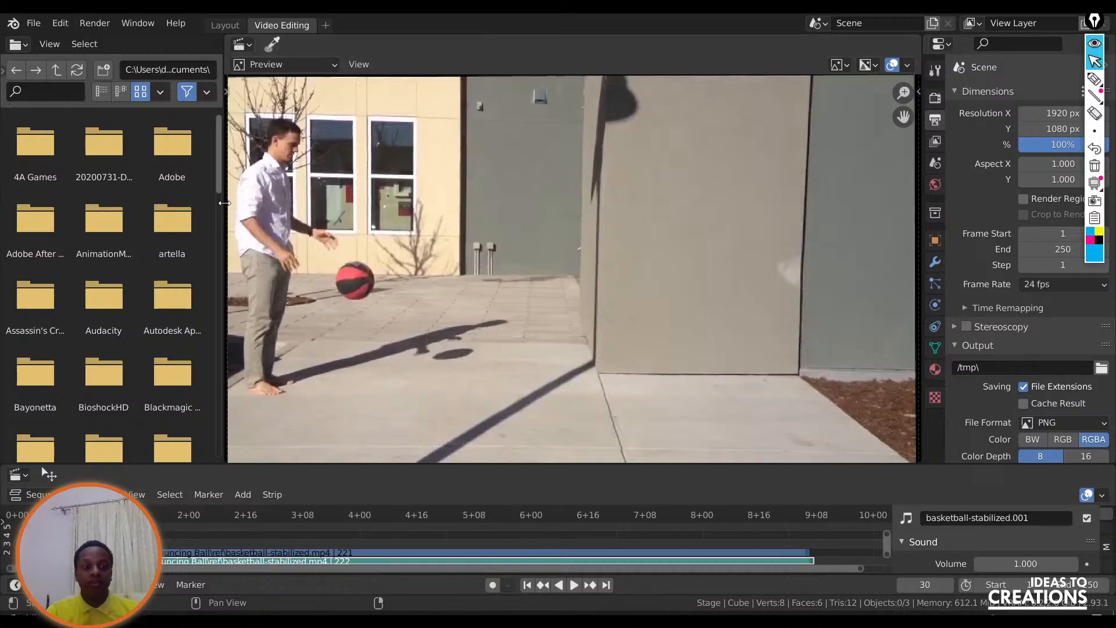
{"action": "left_click_drag", "start_coordinate": [228, 209], "coordinate": [138, 204]}
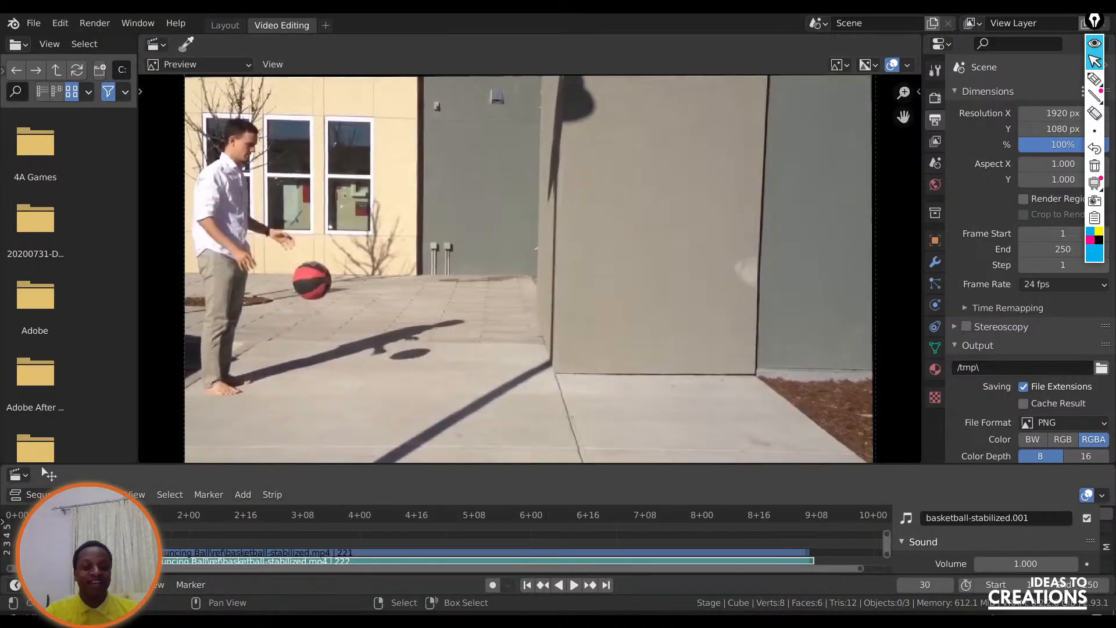
{"action": "left_click_drag", "start_coordinate": [123, 515], "coordinate": [49, 515]}
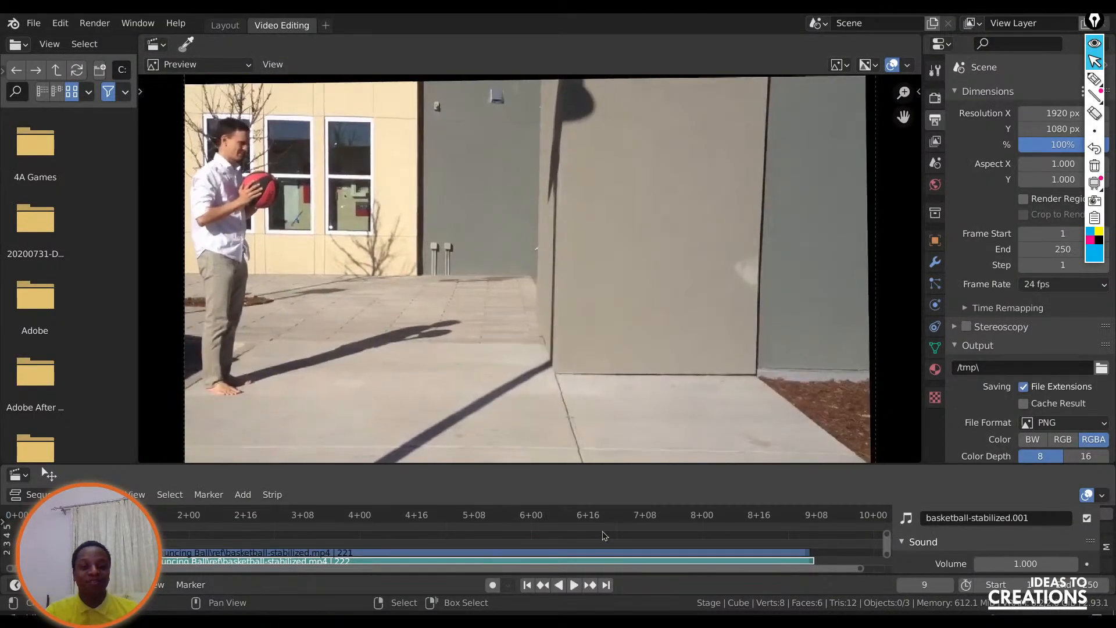
{"action": "left_click", "coordinate": [573, 585]}
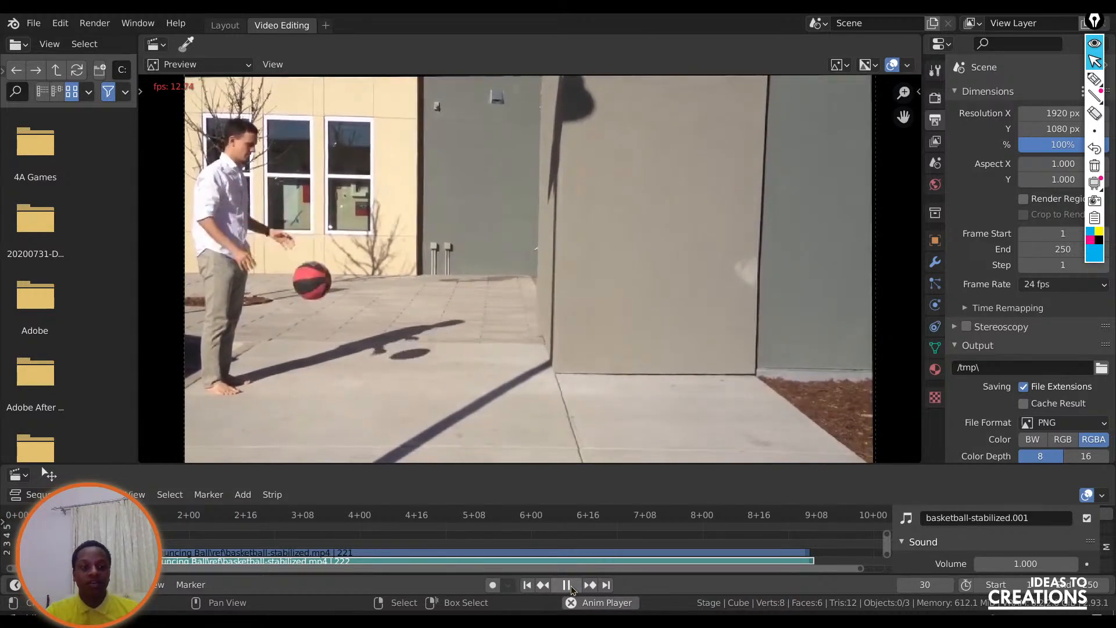
{"action": "left_click", "coordinate": [569, 585]}
{"action": "left_click", "coordinate": [524, 587]}
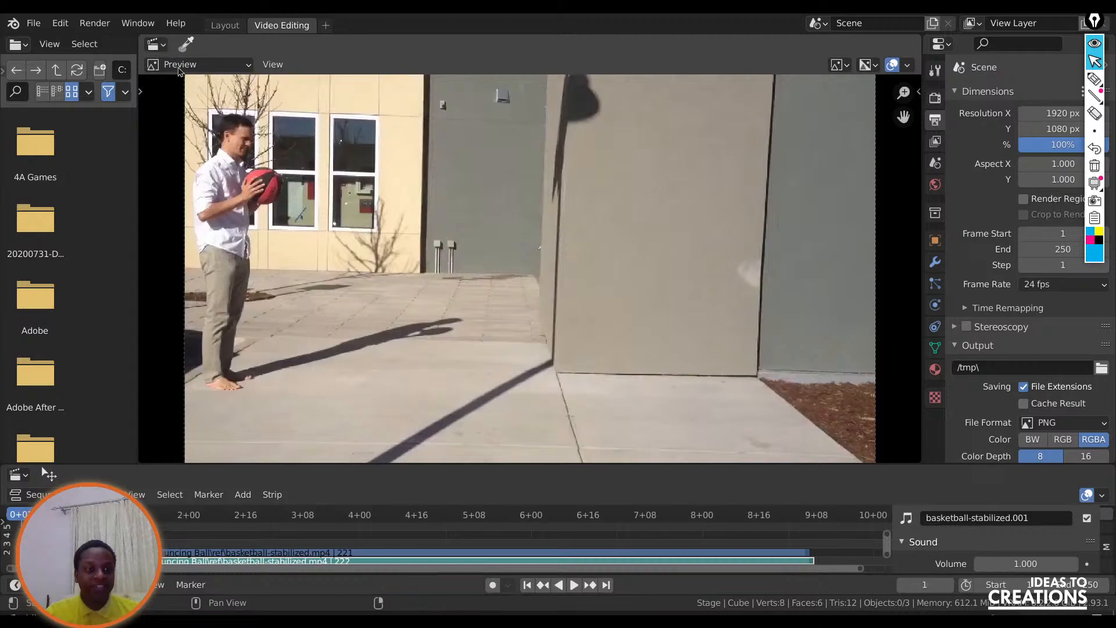
With the Annotate tool, circle the ball at frame 1 and draw short spacing marks below it to the ground, adding the number 6.
{"action": "left_click", "coordinate": [140, 91]}
{"action": "left_click", "coordinate": [160, 122]}
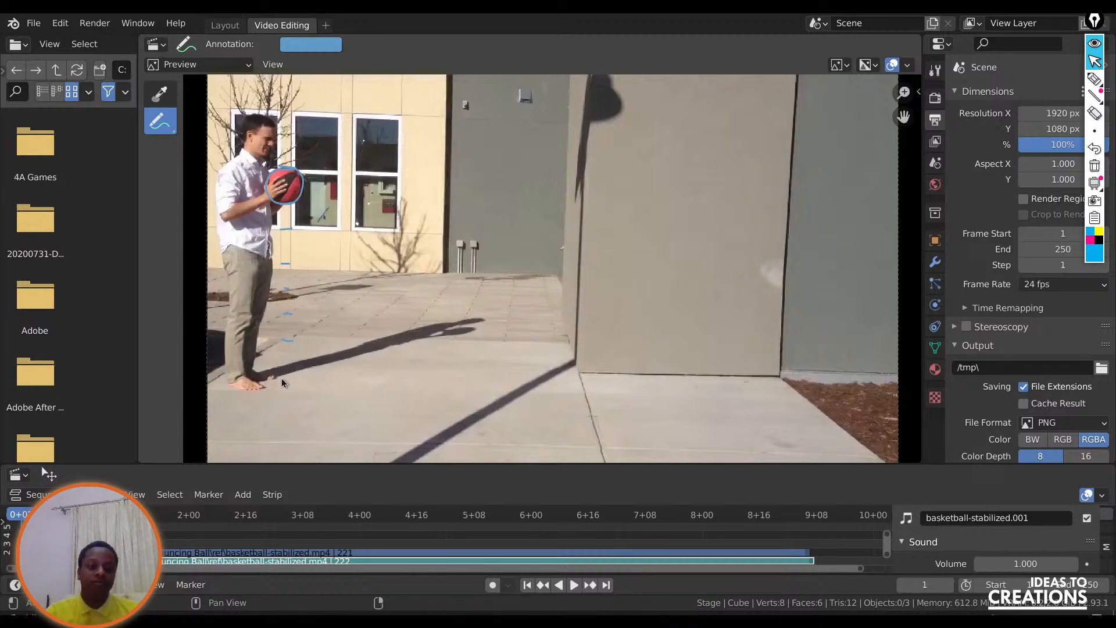
{"action": "mouse_move", "coordinate": [282, 378]}
{"action": "left_mouse_down"}
{"action": "mouse_move", "coordinate": [292, 378]}
{"action": "mouse_move", "coordinate": [286, 410]}
{"action": "left_mouse_up"}
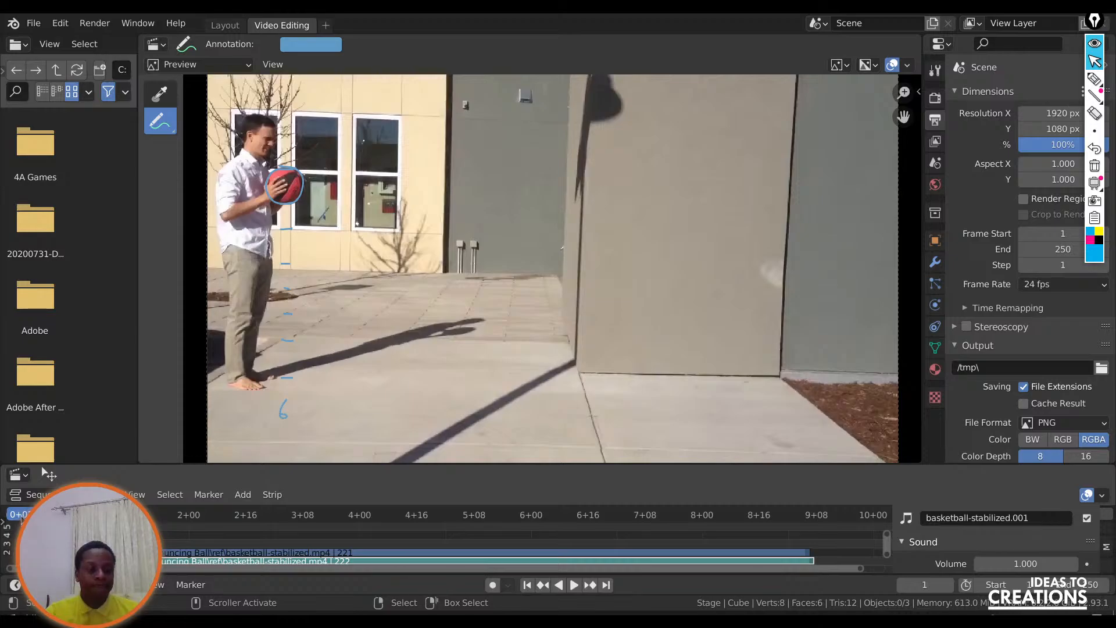
Advance to frame 17, replace the marks with a circle around the ball labelled 17, and resume playback.
{"action": "key", "text": "space"}
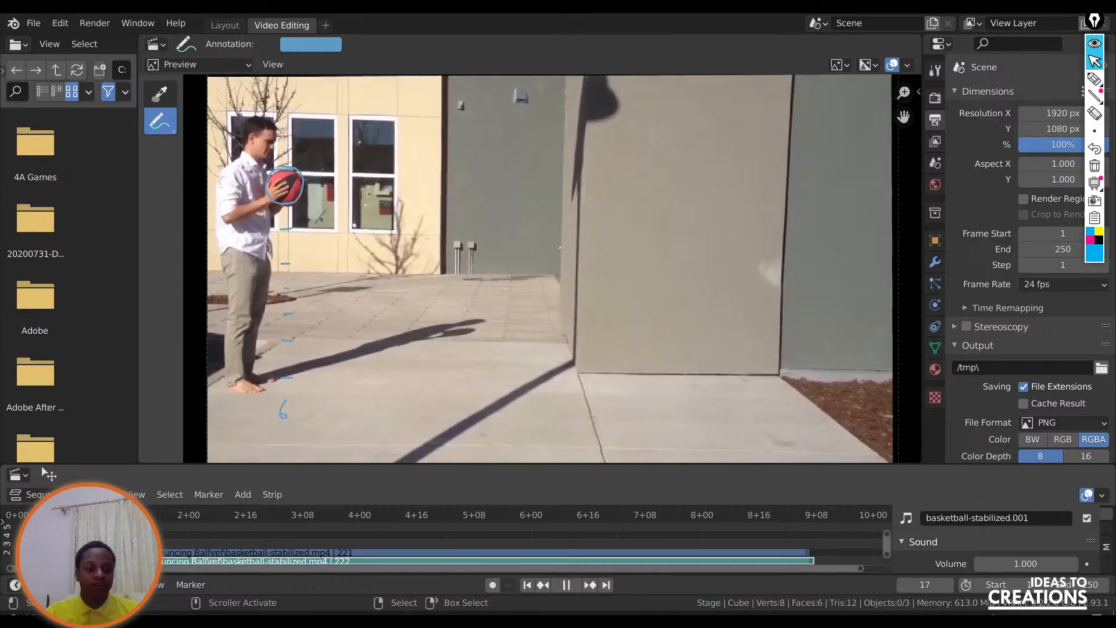
{"action": "key", "text": "space"}
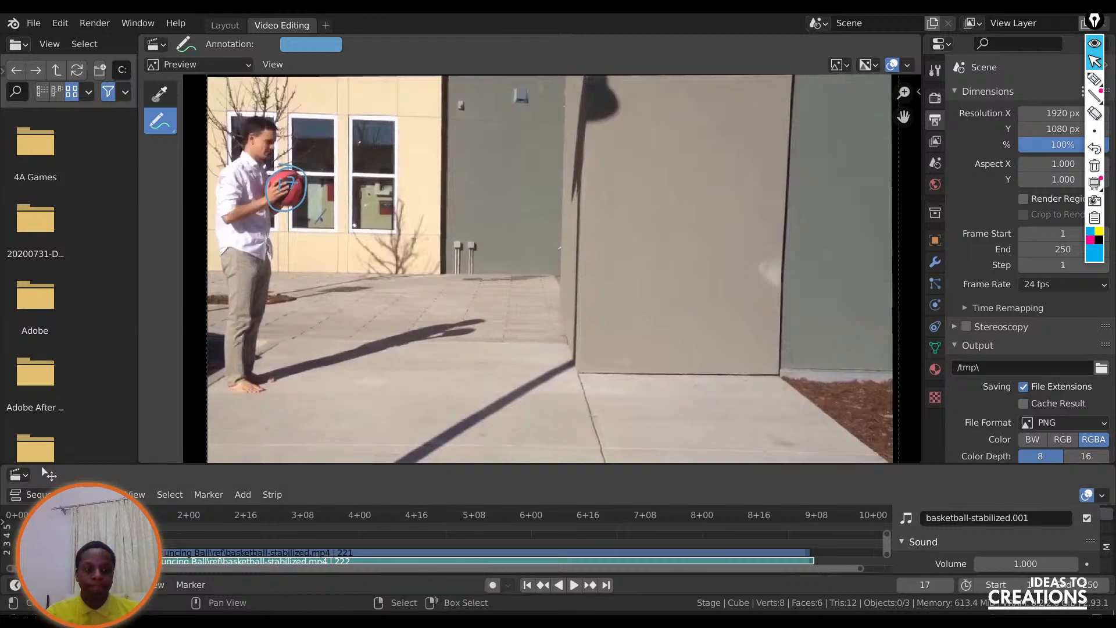
{"action": "key", "text": "space"}
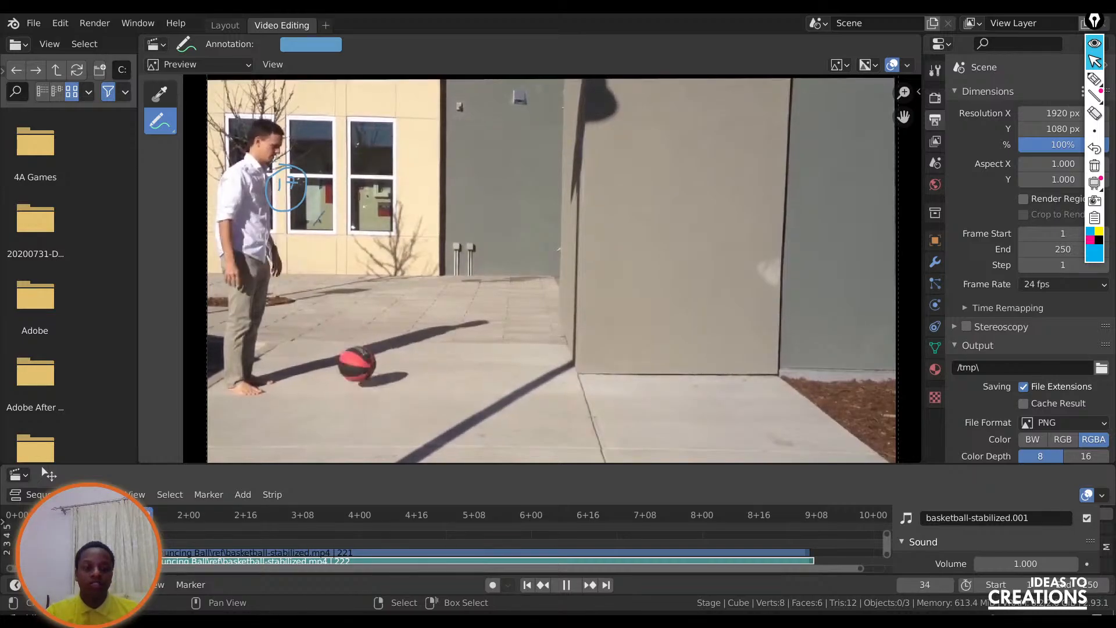
Annotate the ball with a circle labelled 34 at frame 34 and one labelled 45 at frame 45, clearing the previous marks at each frame.
{"action": "key", "text": "space"}
{"action": "key", "text": "ctrl+z"}
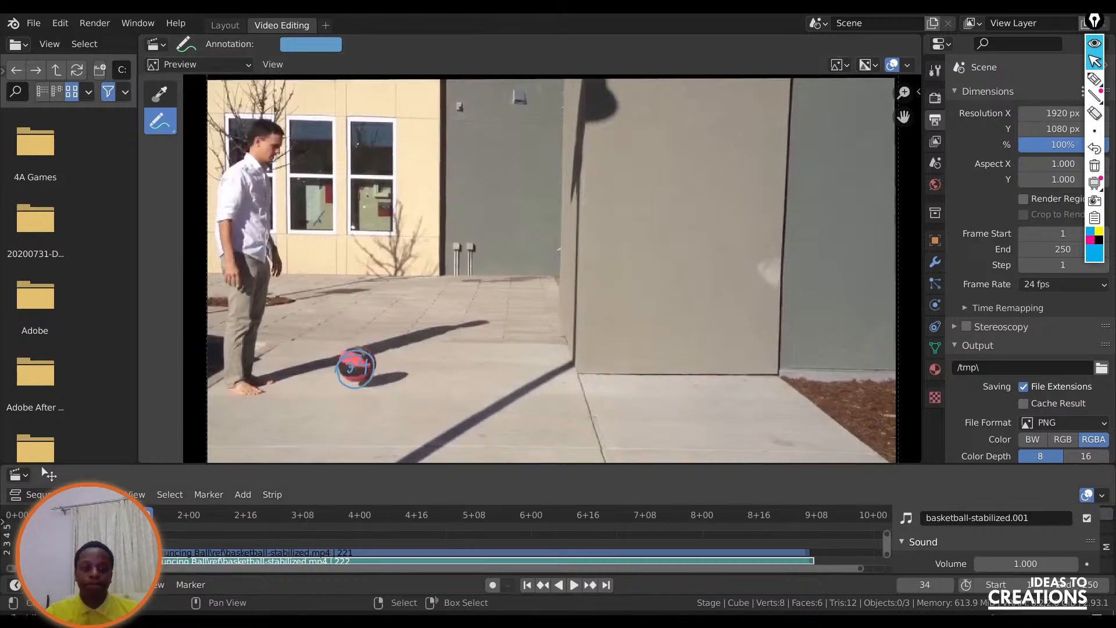
{"action": "key", "text": "space"}
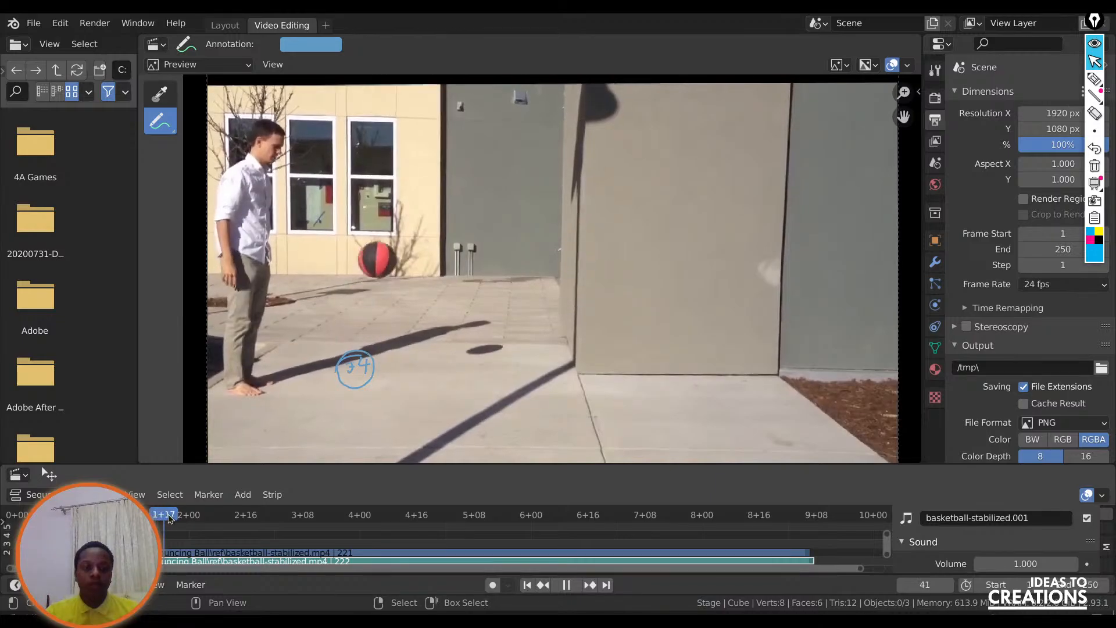
{"action": "mouse_move", "coordinate": [179, 514]}
{"action": "left_mouse_down"}
{"action": "mouse_move", "coordinate": [166, 509]}
{"action": "mouse_move", "coordinate": [182, 509]}
{"action": "left_mouse_up"}
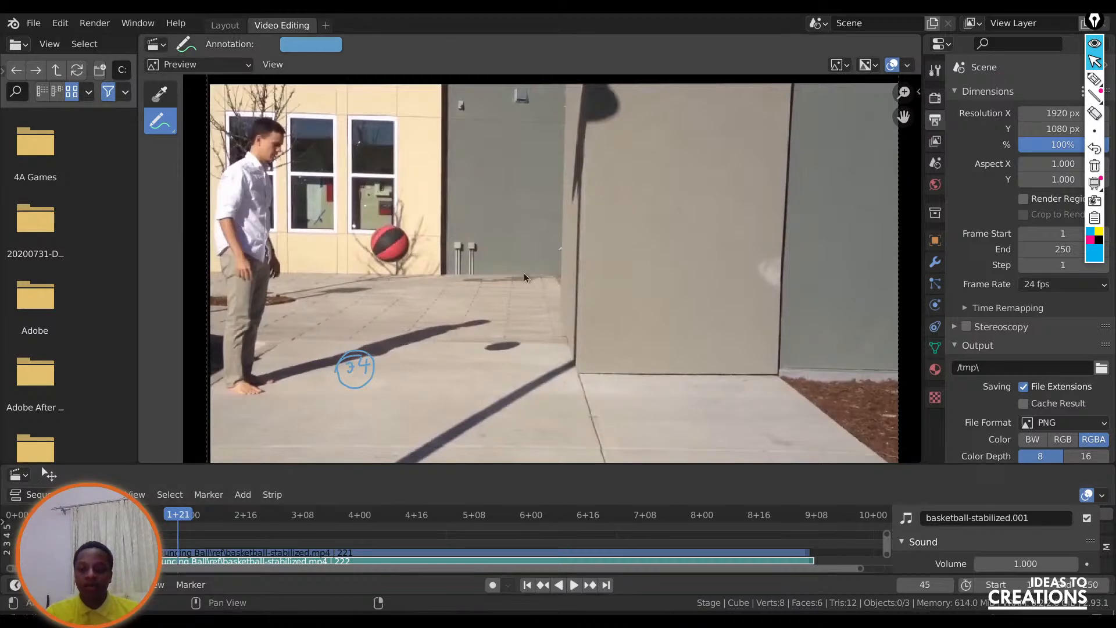
{"action": "mouse_move", "coordinate": [388, 228]}
{"action": "left_mouse_down"}
{"action": "mouse_move", "coordinate": [401, 265]}
{"action": "mouse_move", "coordinate": [415, 232]}
{"action": "mouse_move", "coordinate": [388, 244]}
{"action": "left_mouse_up"}
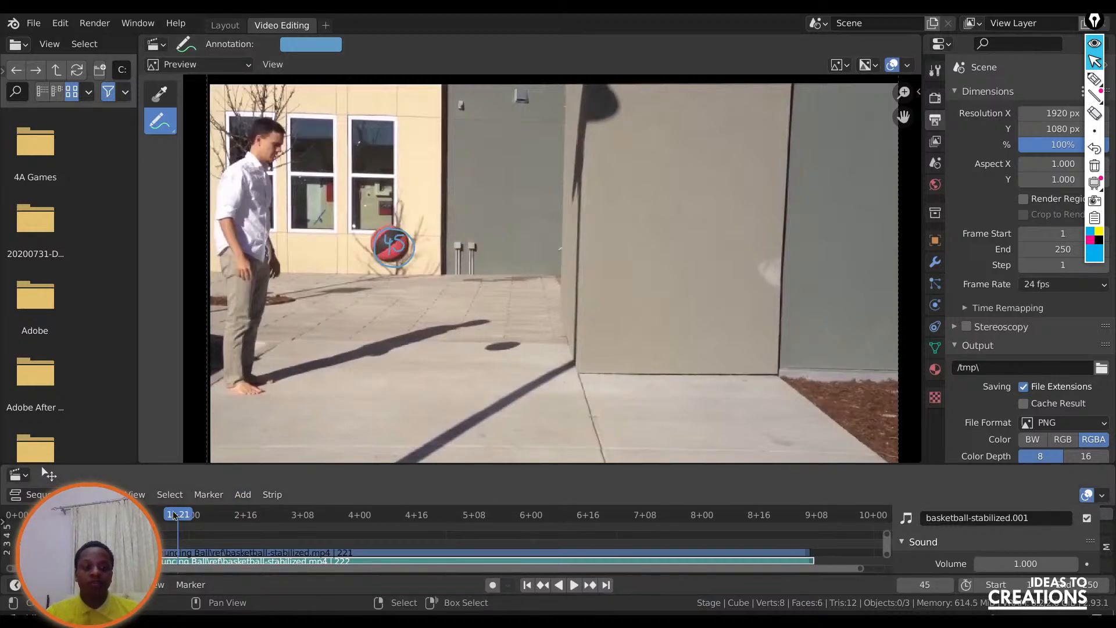
Replay the annotated section forward and back to check the circled ball positions against the footage, stopping at frame 30.
{"action": "left_click_drag", "start_coordinate": [175, 512], "coordinate": [128, 514]}
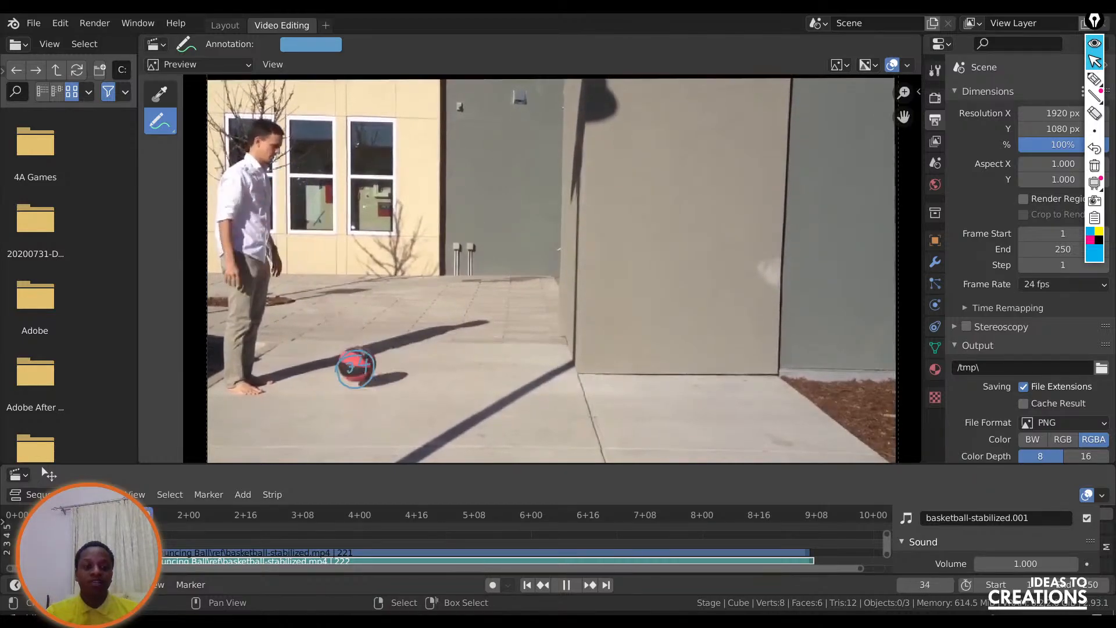
{"action": "key", "text": "space"}
{"action": "key", "text": "space"}
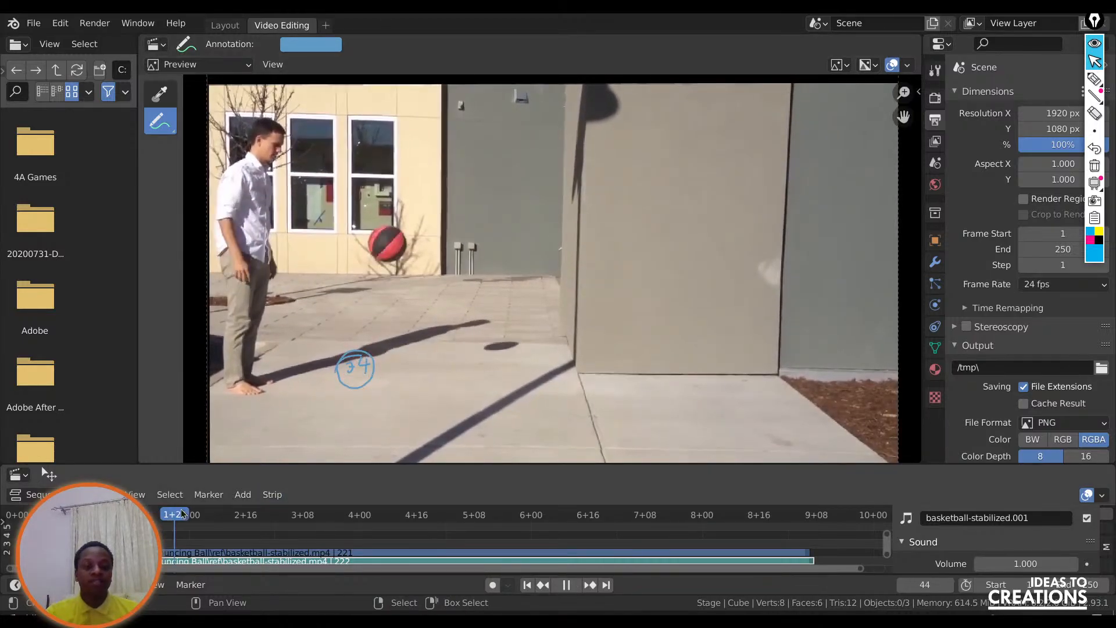
{"action": "key", "text": "space"}
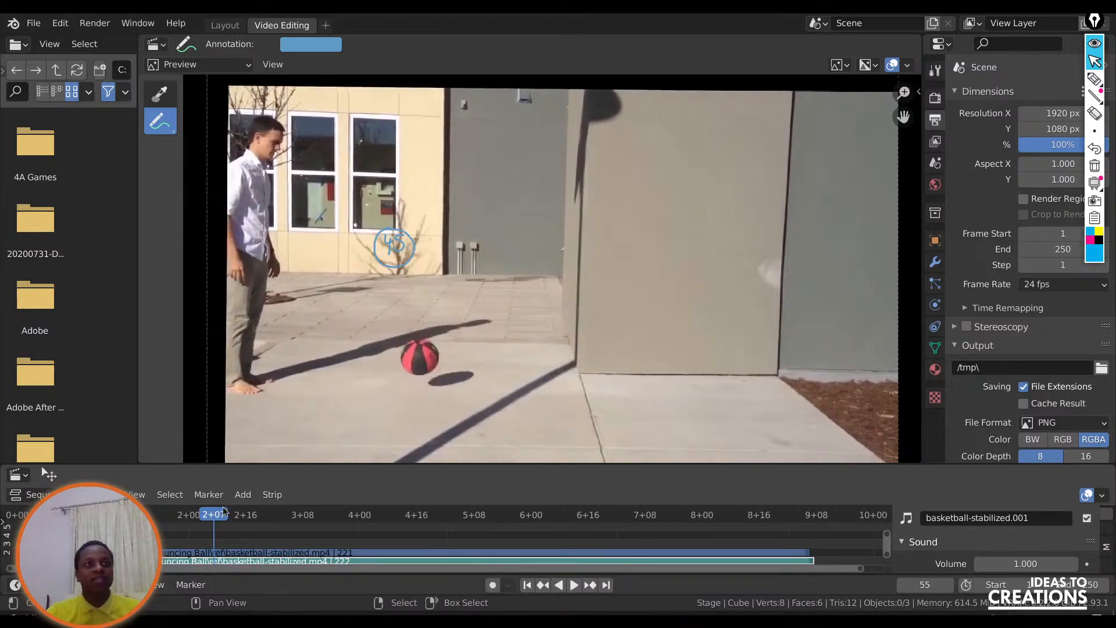
{"action": "key", "text": "shift+Left"}
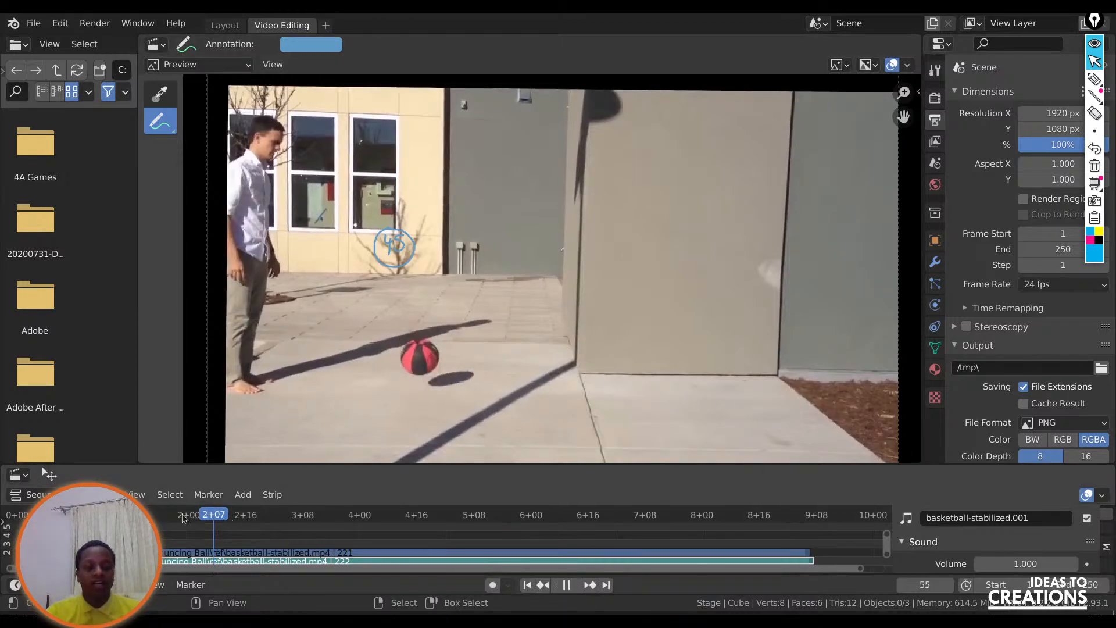
{"action": "key", "text": "space"}
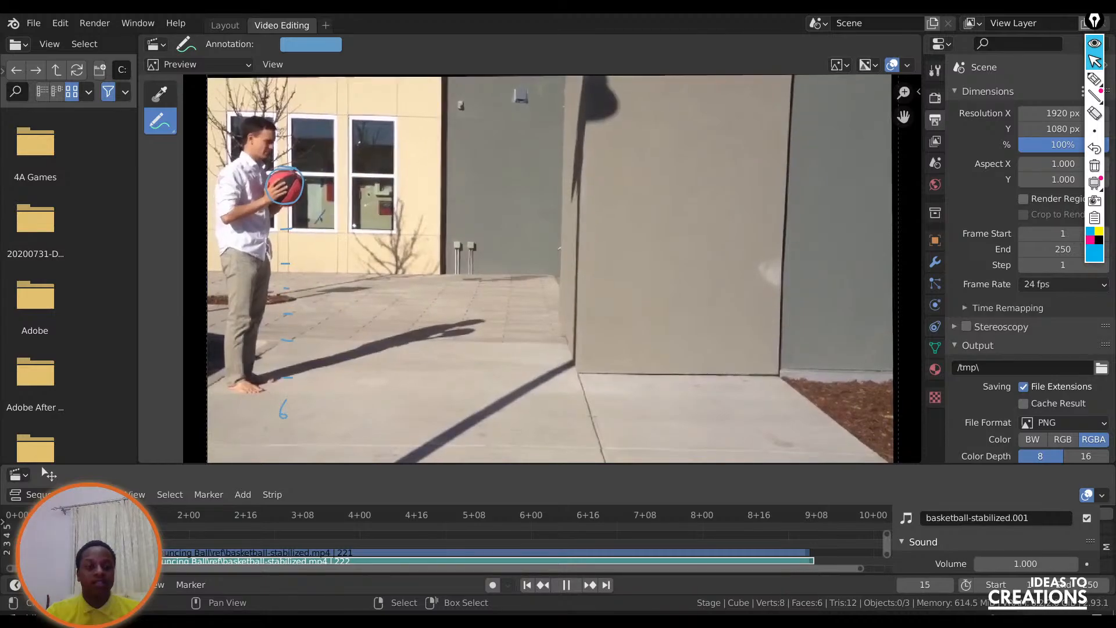
{"action": "key", "text": "space"}
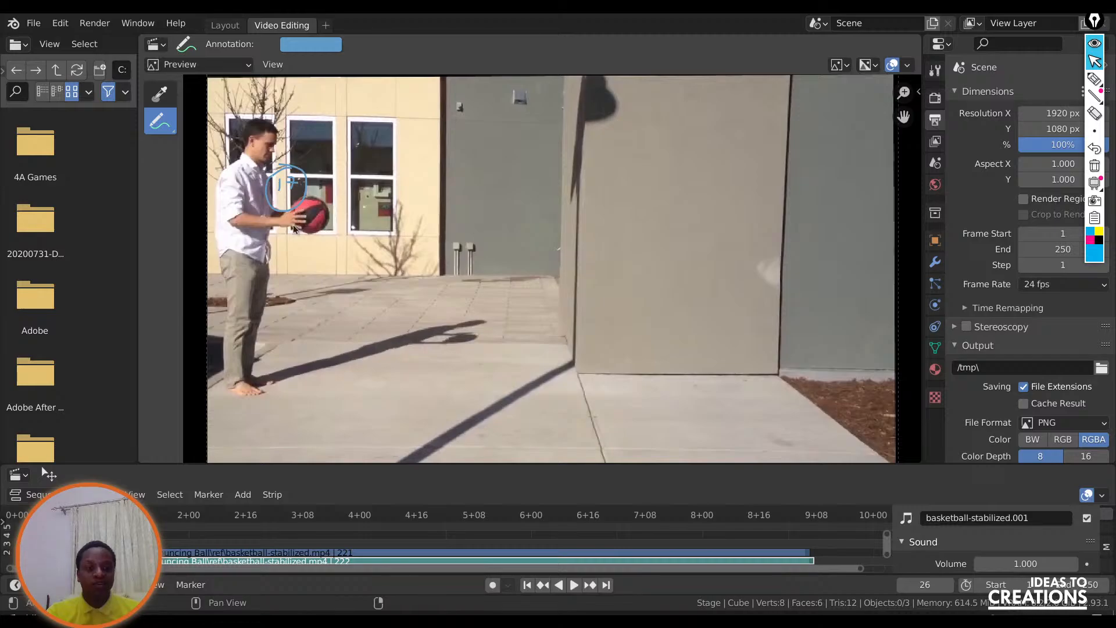
{"action": "key", "text": "space"}
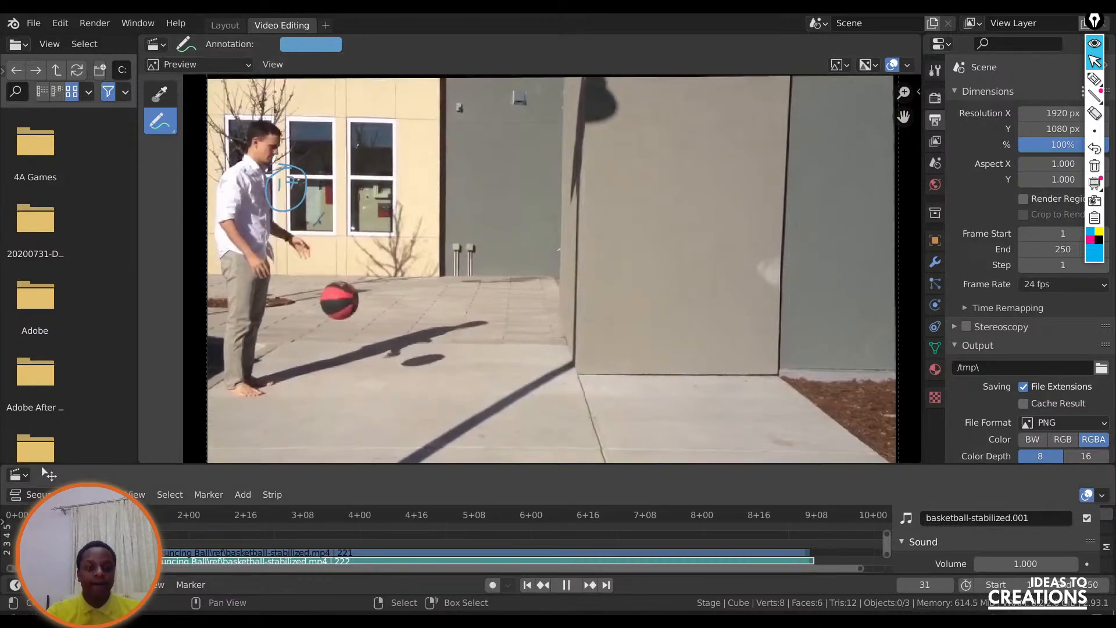
{"action": "key", "text": "space"}
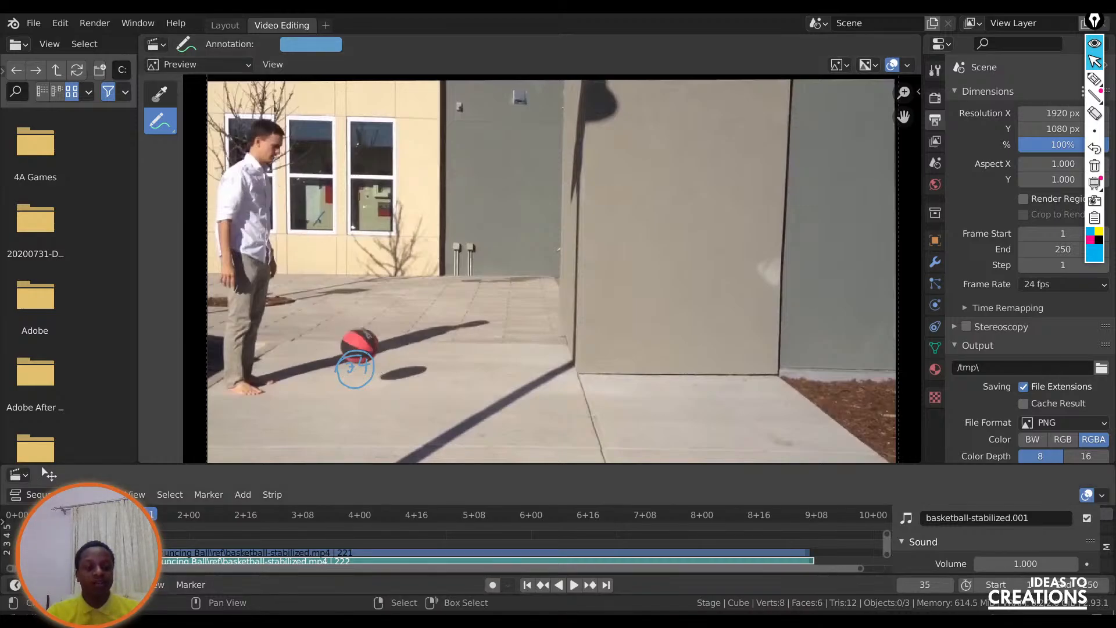
{"action": "key", "text": "shift+ctrl+space"}
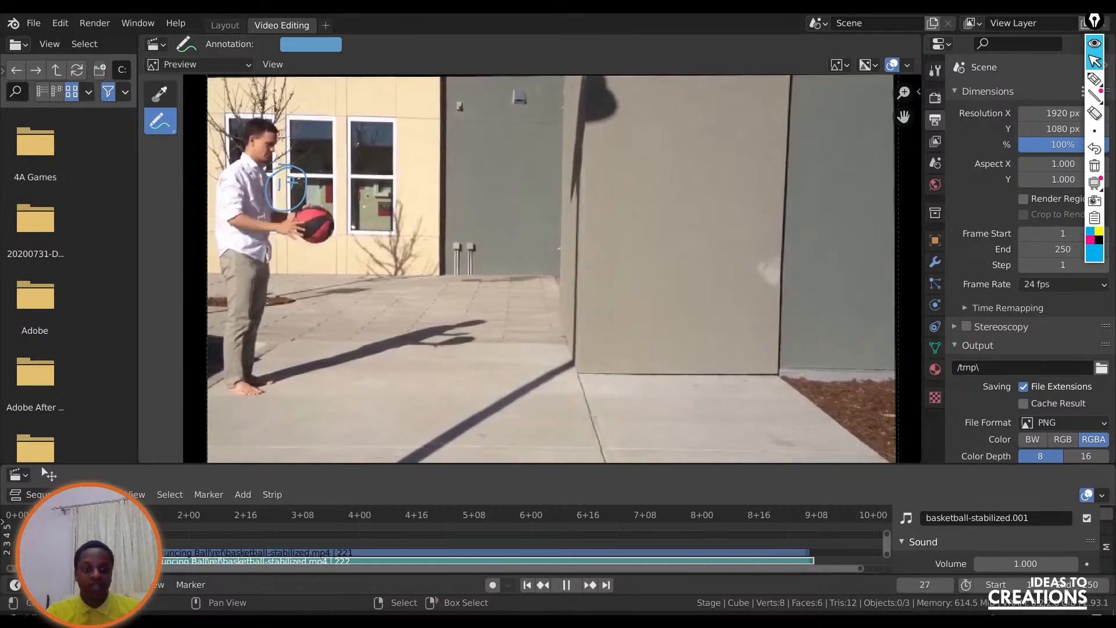
{"action": "left_click_drag", "start_coordinate": [103, 515], "coordinate": [125, 515]}
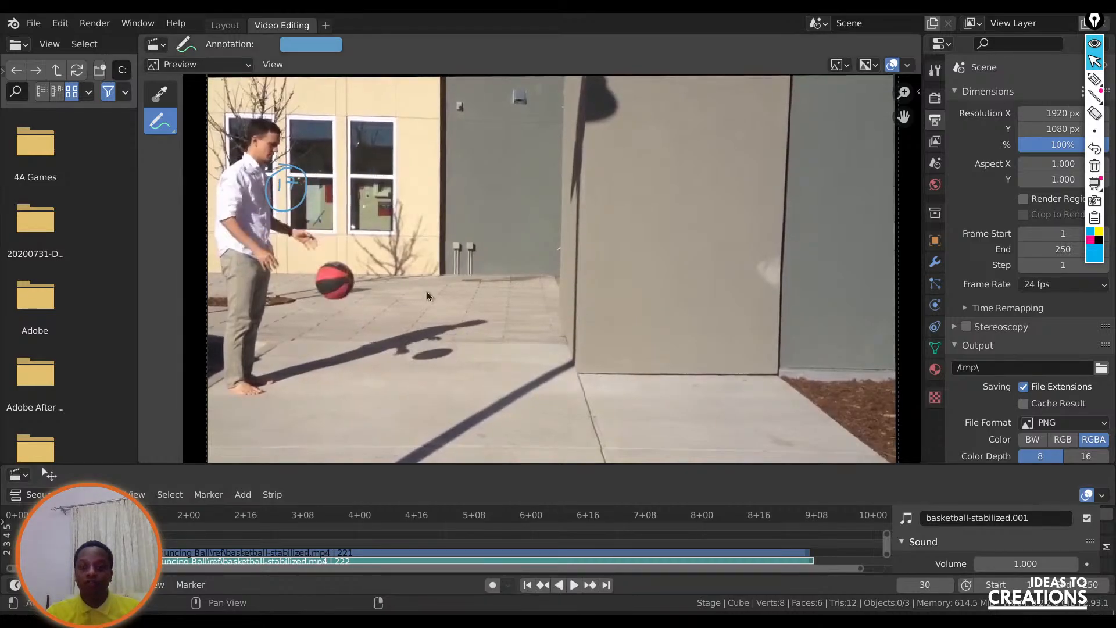
Turn on Onion Skin for the preview's annotations and hide the settings sidebar again.
{"action": "left_click", "coordinate": [919, 97]}
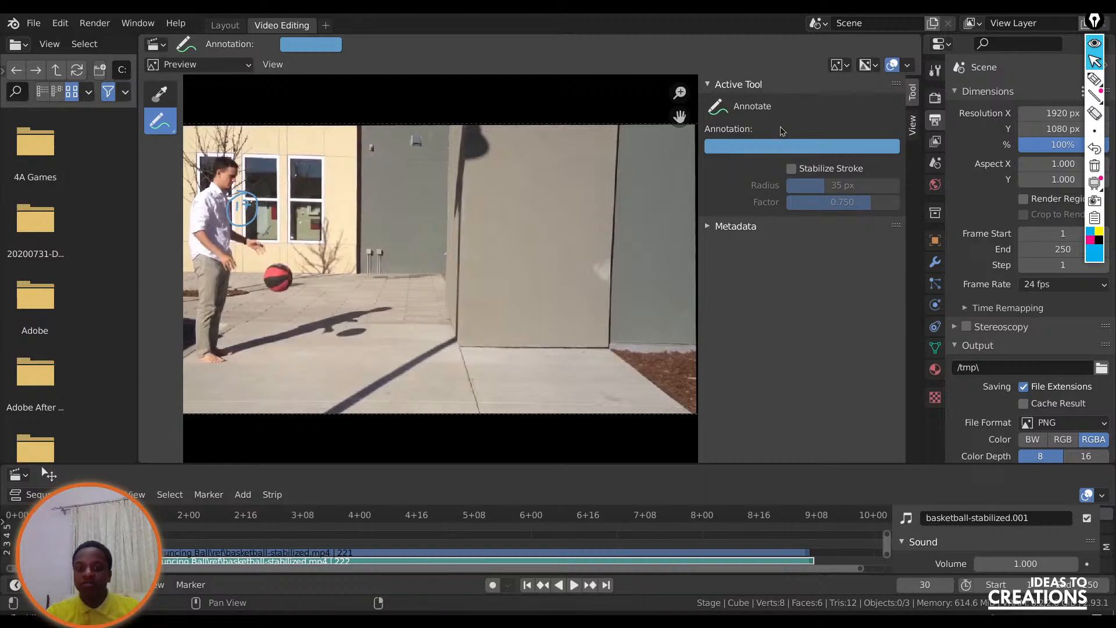
{"action": "left_click", "coordinate": [913, 128]}
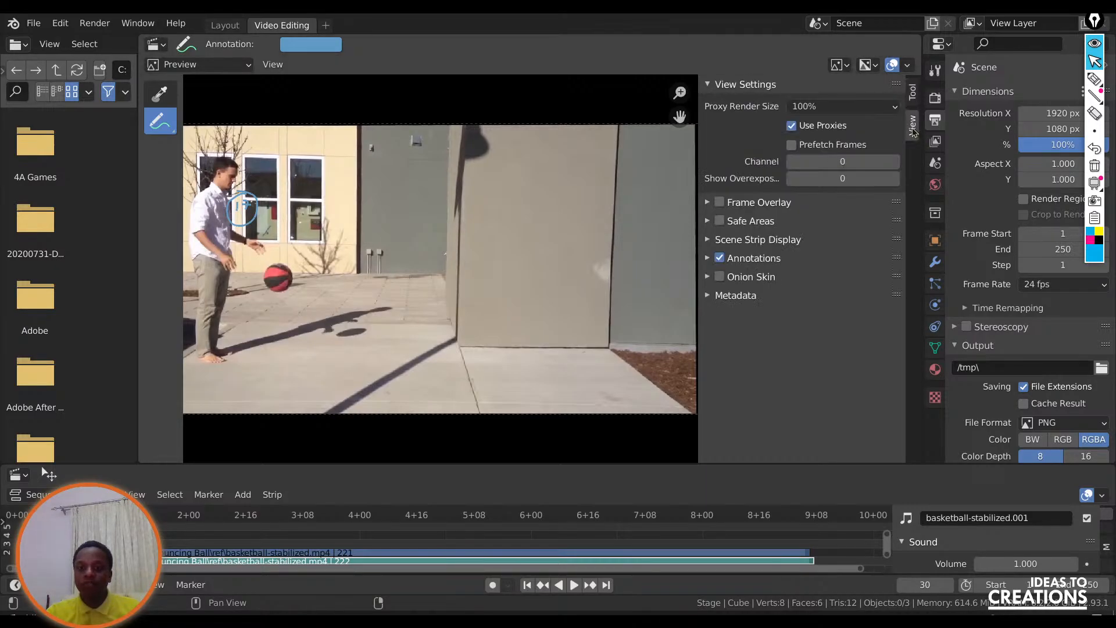
{"action": "left_click", "coordinate": [720, 277]}
{"action": "key", "text": "n"}
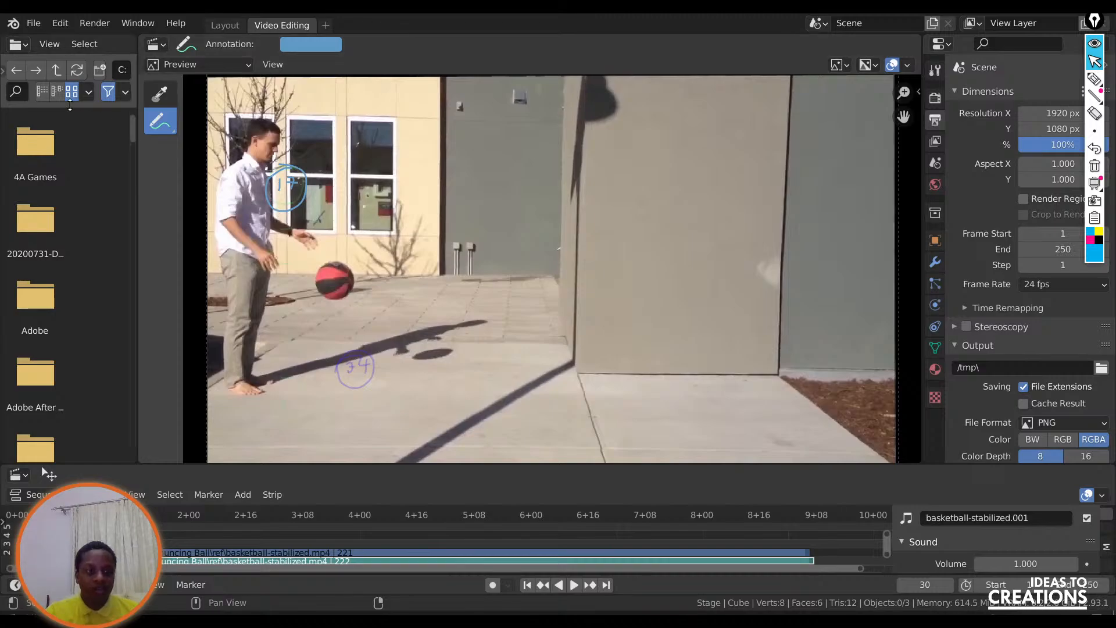
Go to frame 34 and draw a circle at the ball's starting position by the man's hands, then play back toward the earlier frames.
{"action": "left_click_drag", "start_coordinate": [124, 523], "coordinate": [121, 524]}
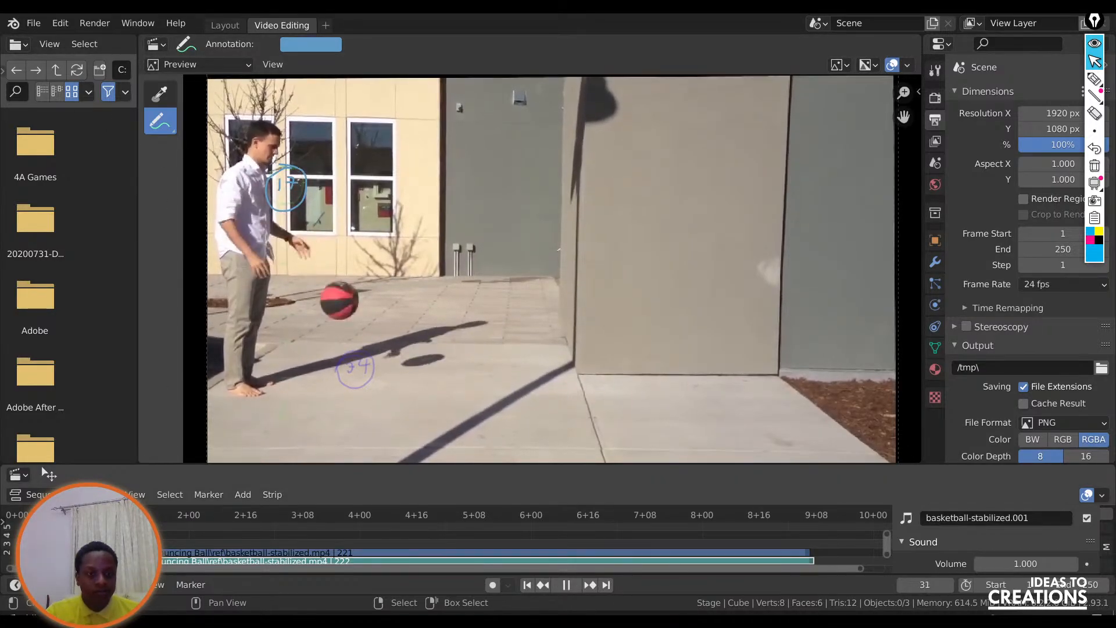
{"action": "key", "text": "space"}
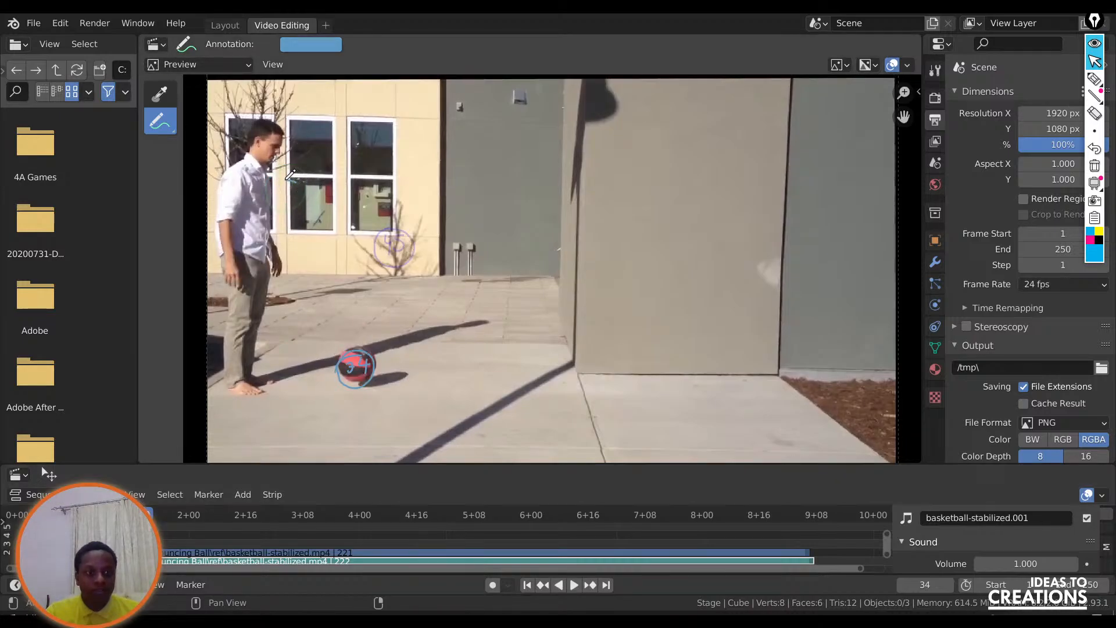
{"action": "mouse_move", "coordinate": [277, 194]}
{"action": "left_mouse_down"}
{"action": "mouse_move", "coordinate": [305, 203]}
{"action": "mouse_move", "coordinate": [301, 174]}
{"action": "mouse_move", "coordinate": [291, 177]}
{"action": "left_mouse_up"}
{"action": "key", "text": "ctrl+shift+space"}
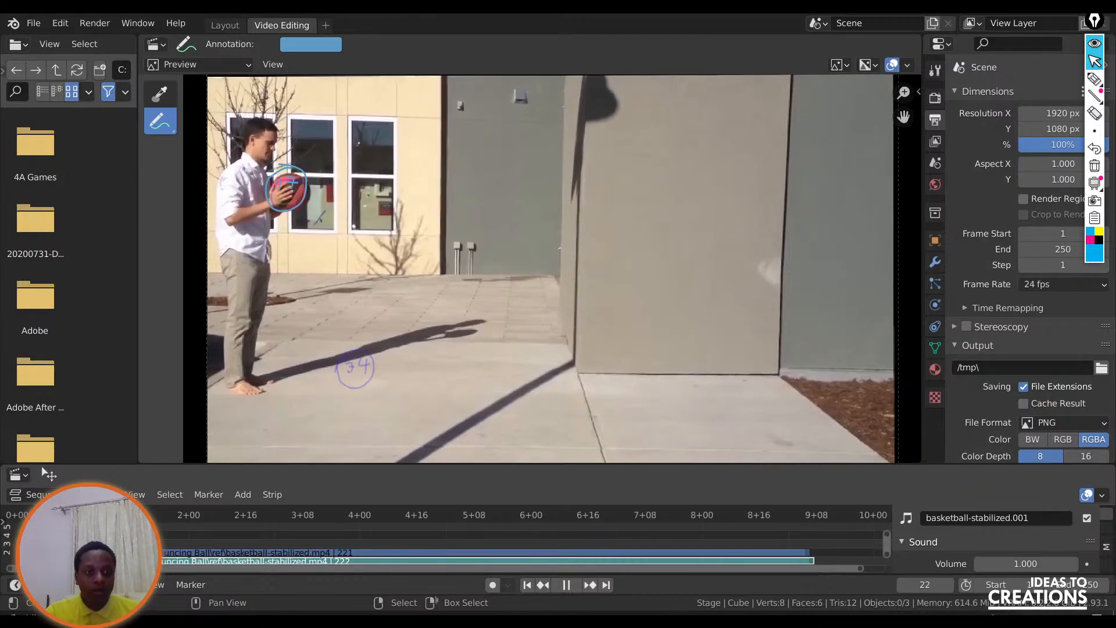
Replace the 17 circle at frame 20 with a short spacing mark under the ball, add marks at frames 27 and 30, and advance to frame 34.
{"action": "key", "text": "space"}
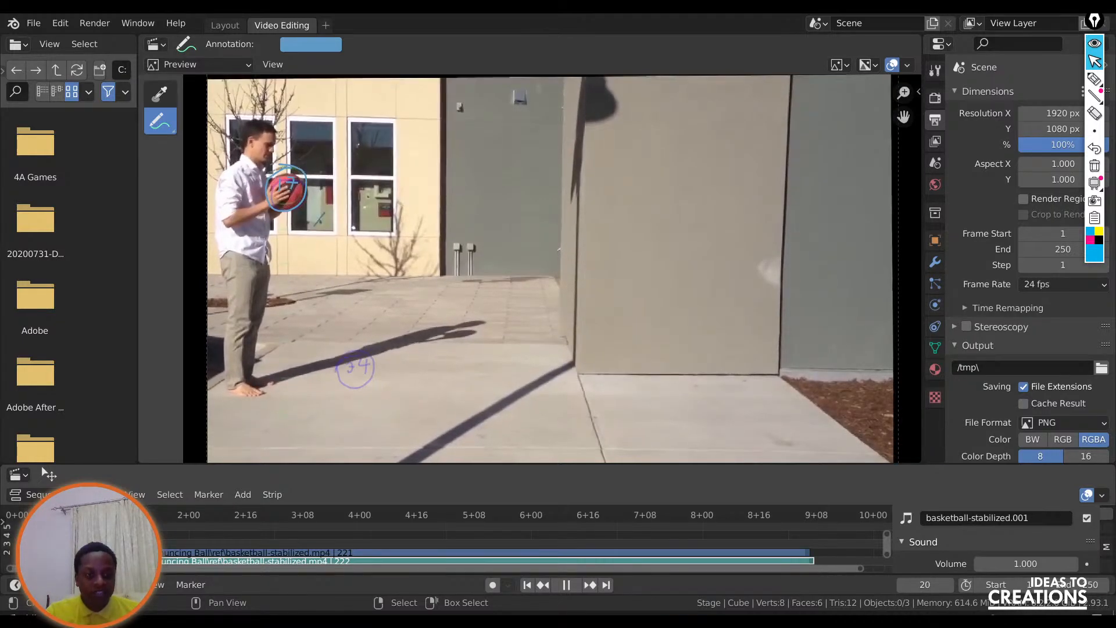
{"action": "left_click_drag", "start_coordinate": [288, 215], "coordinate": [300, 210]}
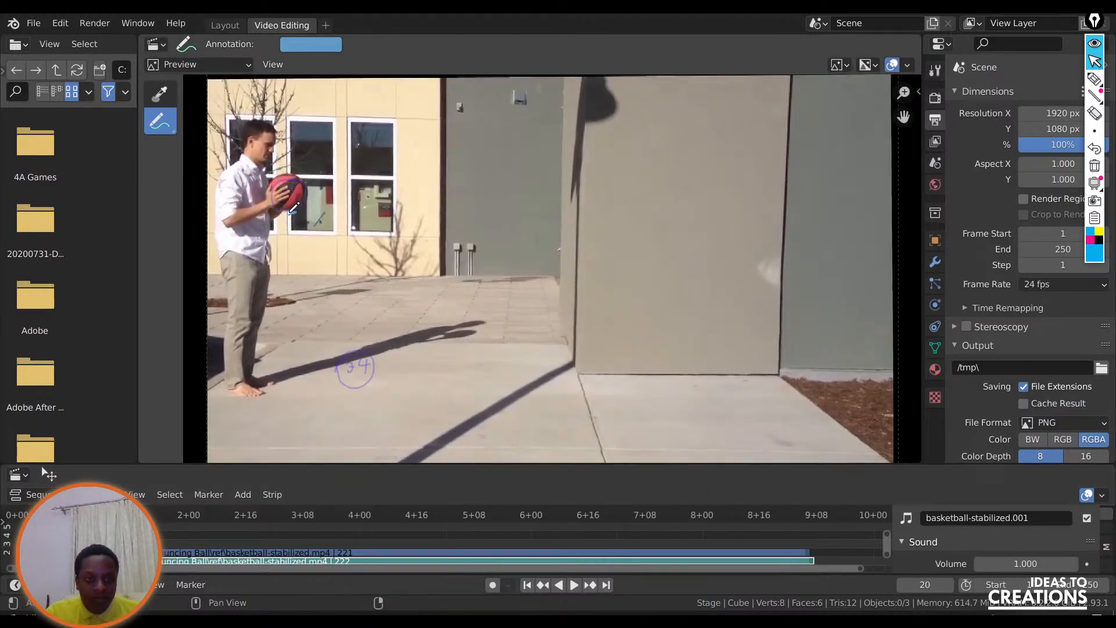
{"action": "key", "text": "space"}
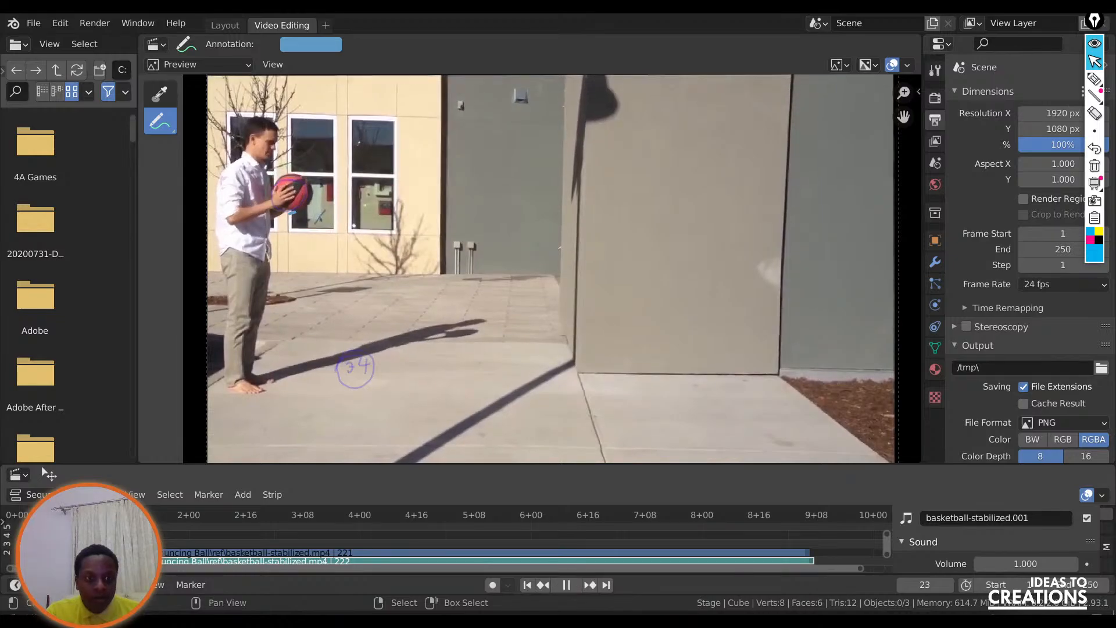
{"action": "key", "text": "space"}
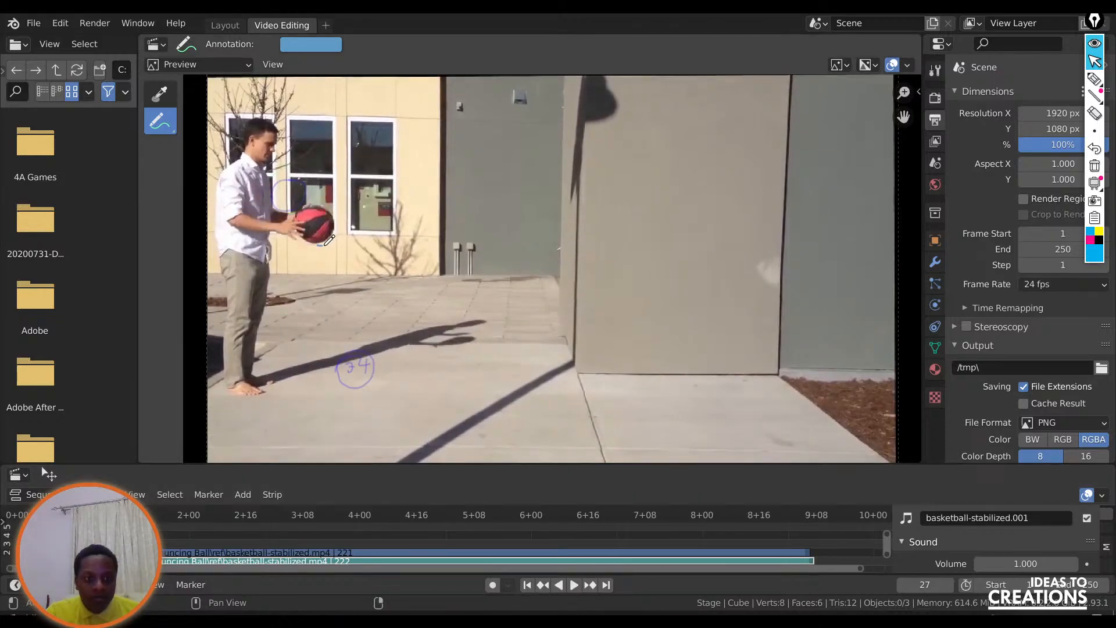
{"action": "key", "text": "space"}
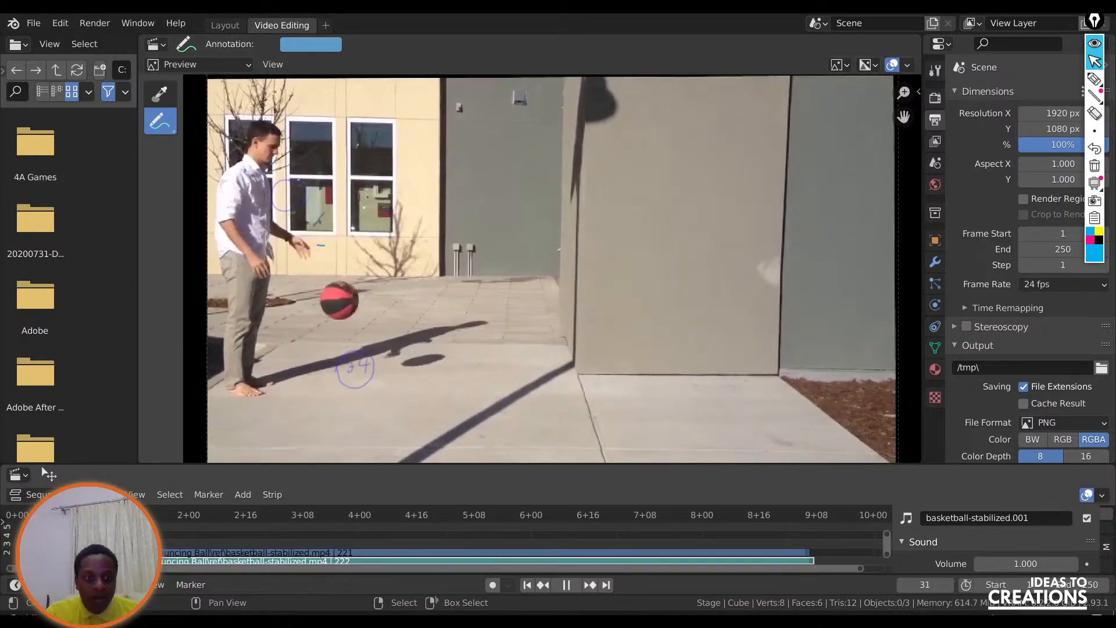
{"action": "key", "text": "space"}
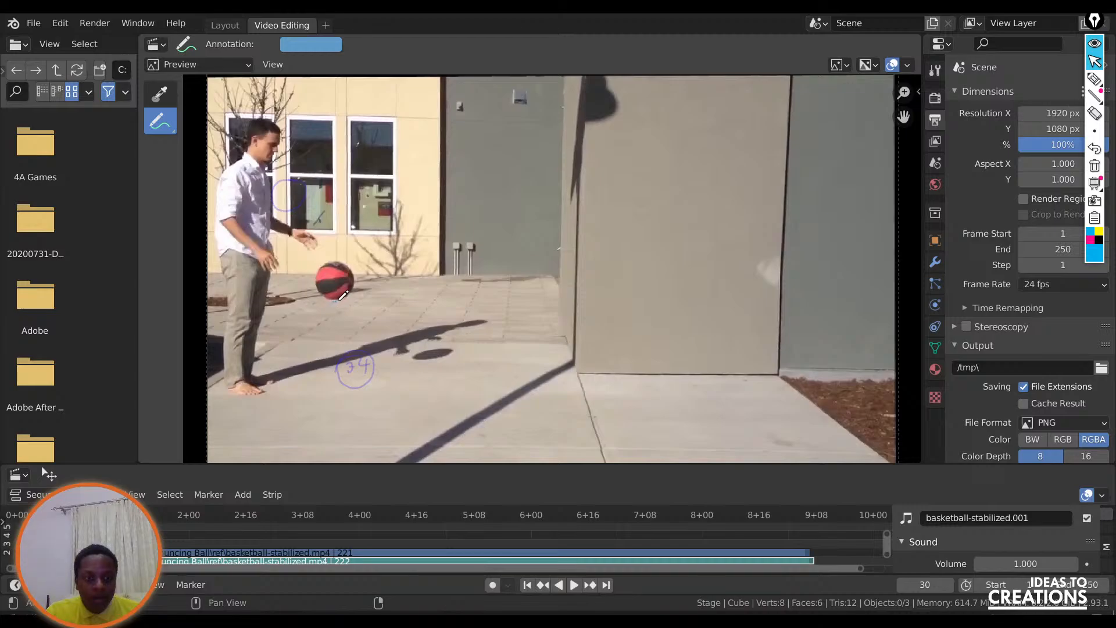
{"action": "key", "text": "Right"}
{"action": "key", "text": "Right"}
{"action": "key", "text": "Right"}
{"action": "key", "text": "Right"}
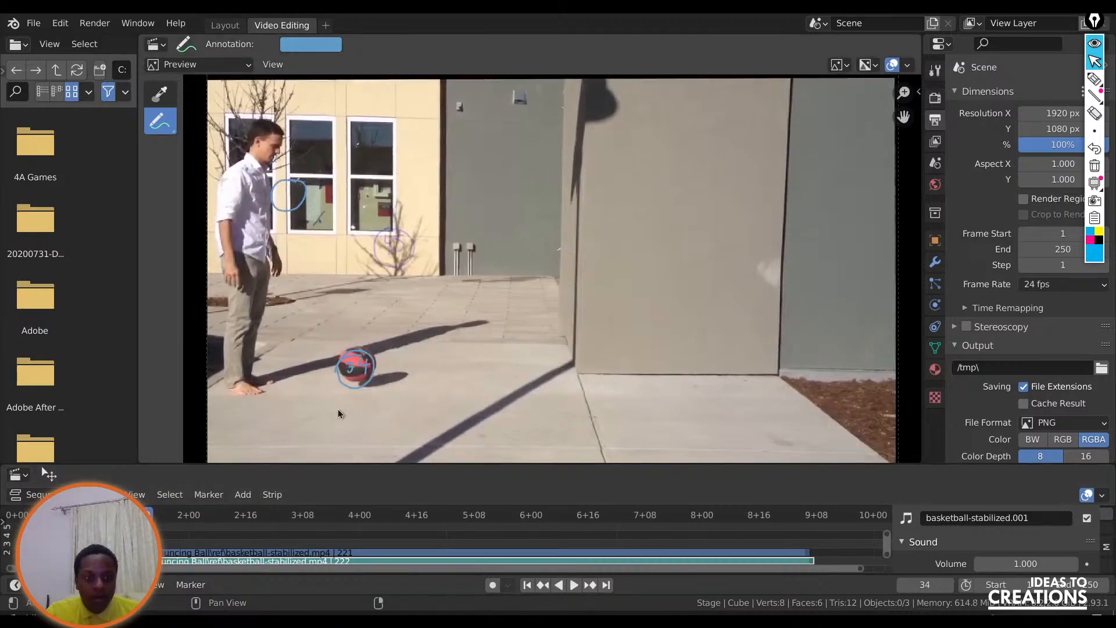
Add short spacing marks beneath the falling ball at frames 33 and 32.
{"action": "key", "text": "shift+ctrl+space"}
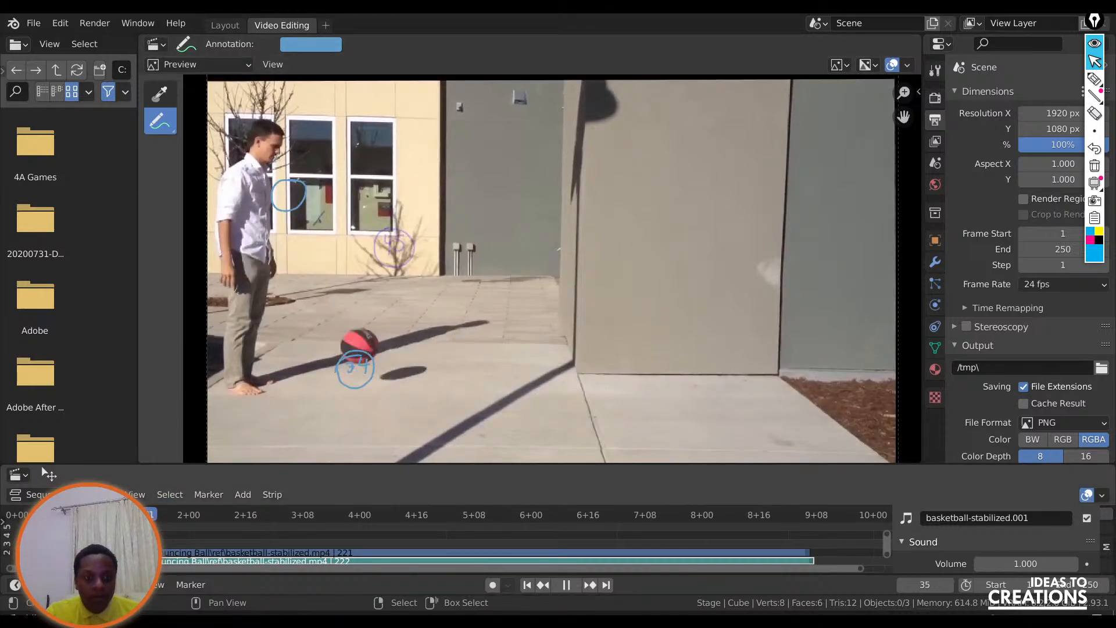
{"action": "left_click_drag", "start_coordinate": [132, 515], "coordinate": [135, 515]}
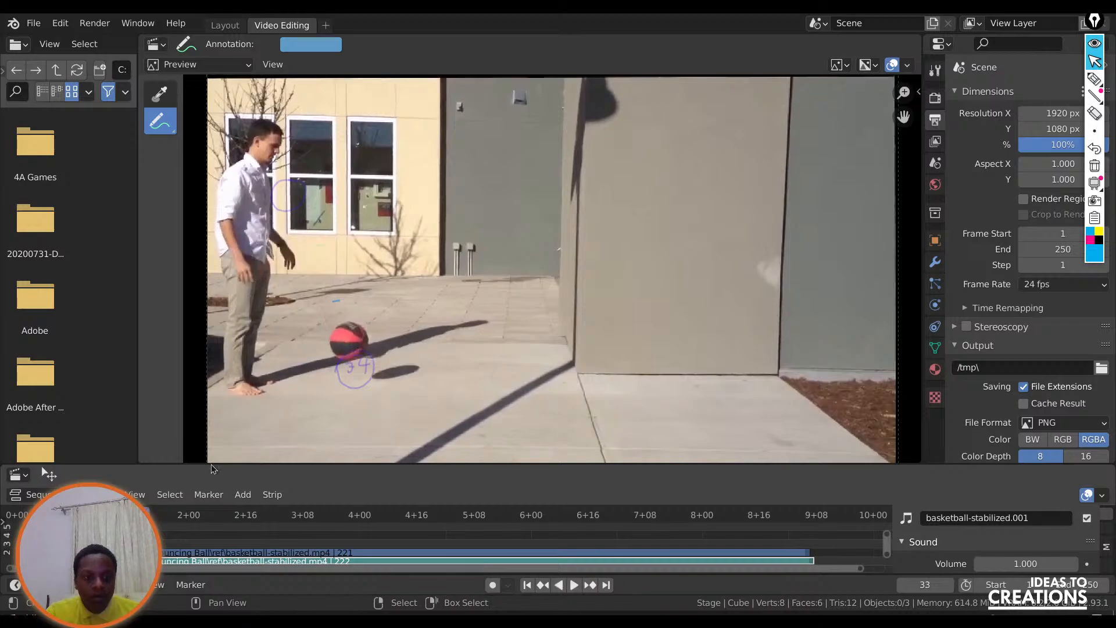
{"action": "key", "text": "shift+ctrl+space"}
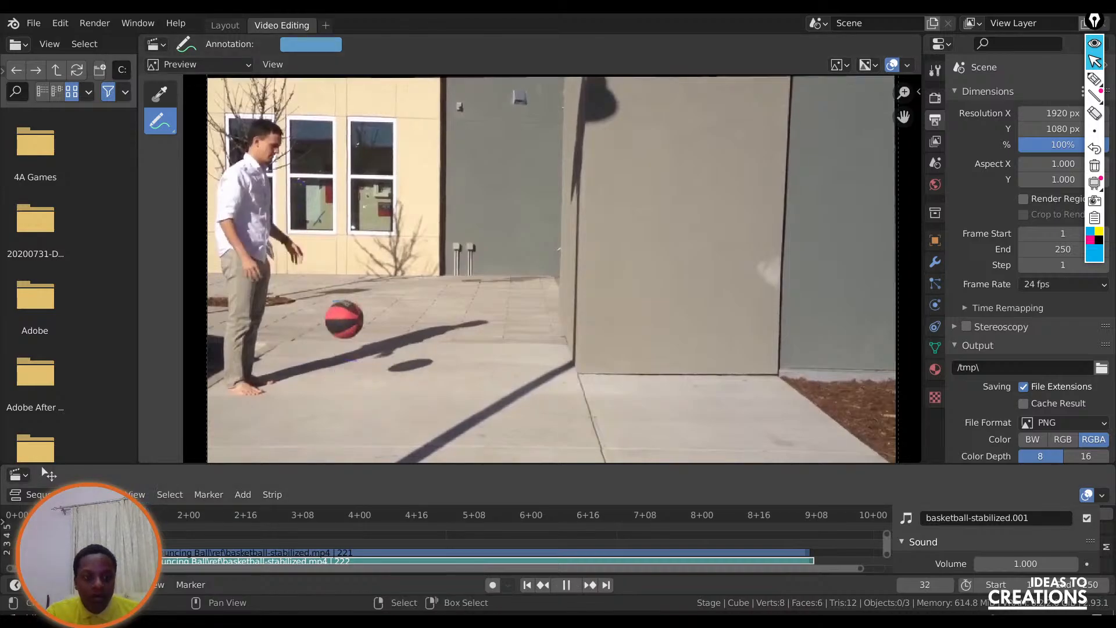
{"action": "key", "text": "space"}
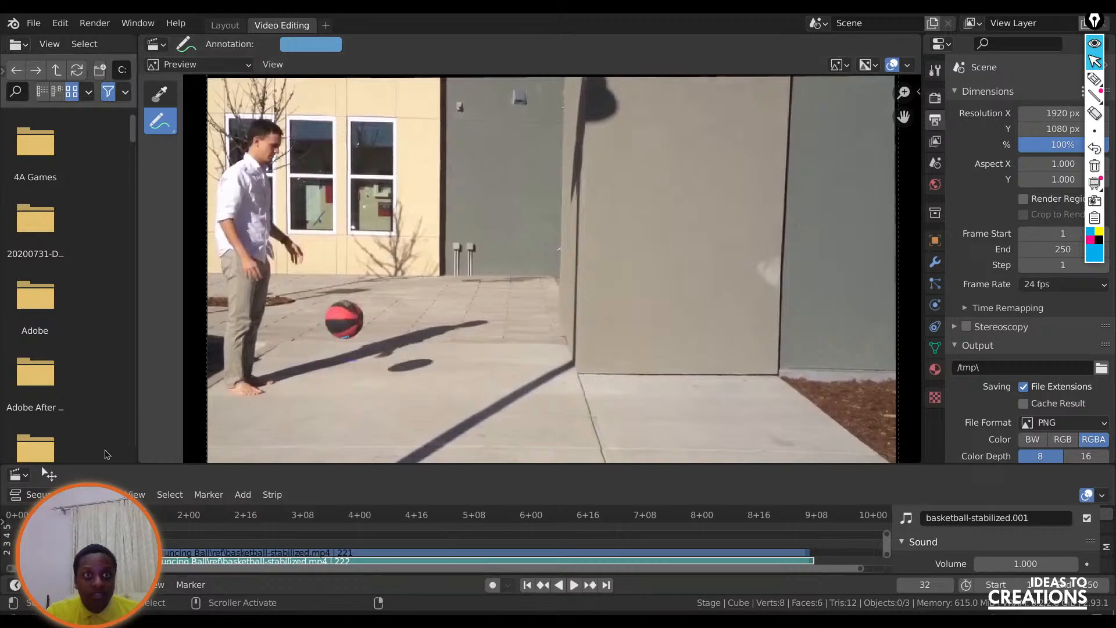
Go back to frame 25, mark the ball's lower edge, and move on to the following frame.
{"action": "key", "text": "shift+ctrl+space"}
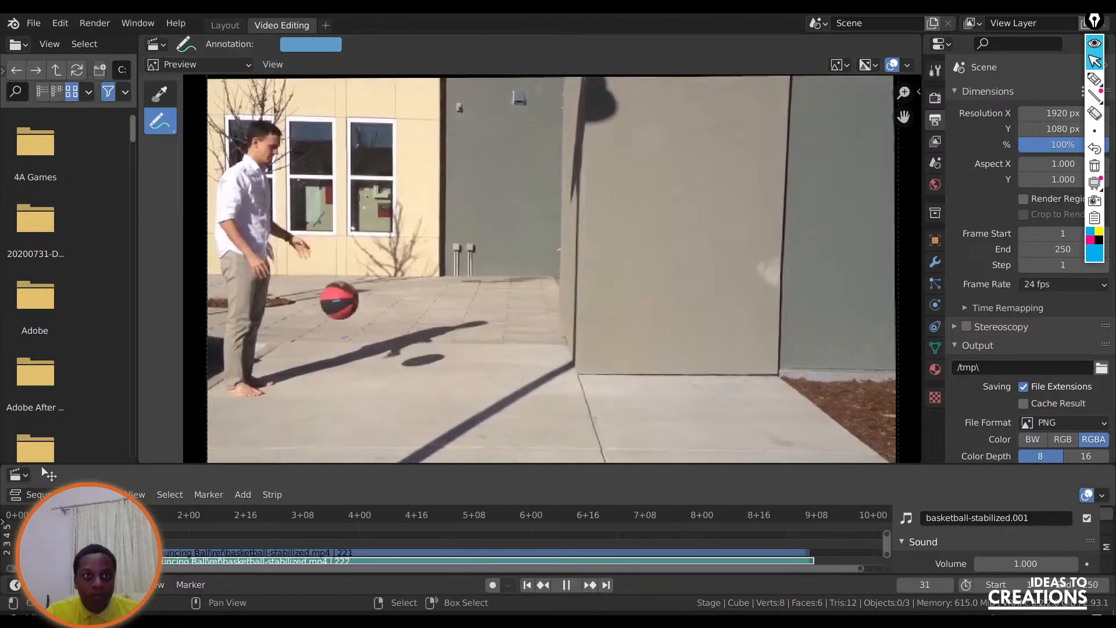
{"action": "mouse_move", "coordinate": [128, 512]}
{"action": "left_mouse_down"}
{"action": "mouse_move", "coordinate": [156, 512]}
{"action": "mouse_move", "coordinate": [93, 514]}
{"action": "mouse_move", "coordinate": [107, 513]}
{"action": "left_mouse_up"}
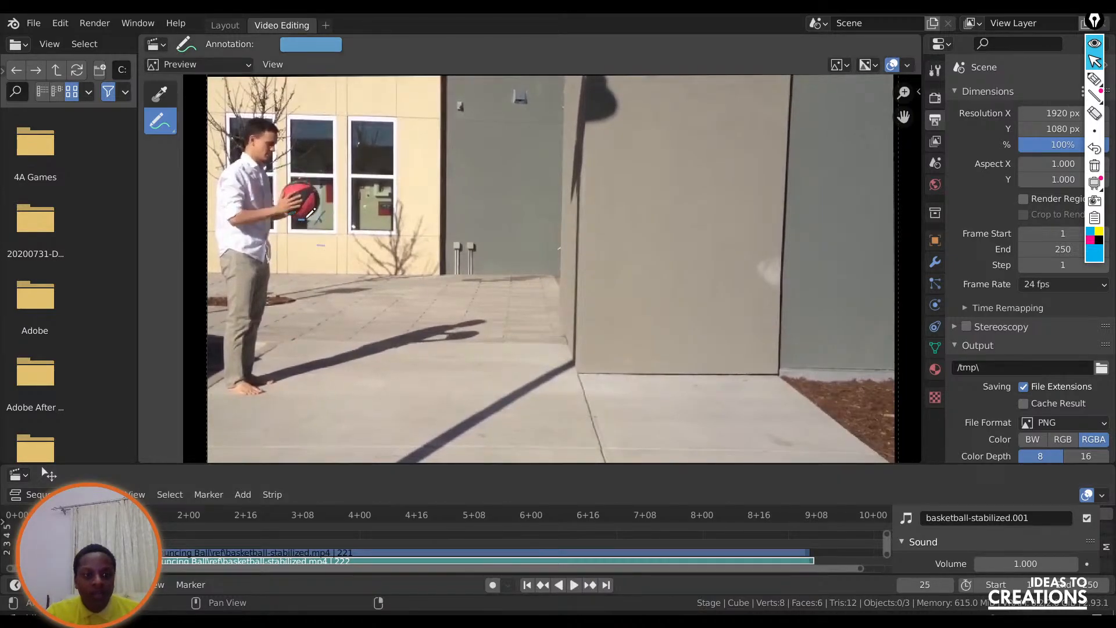
{"action": "key", "text": "space"}
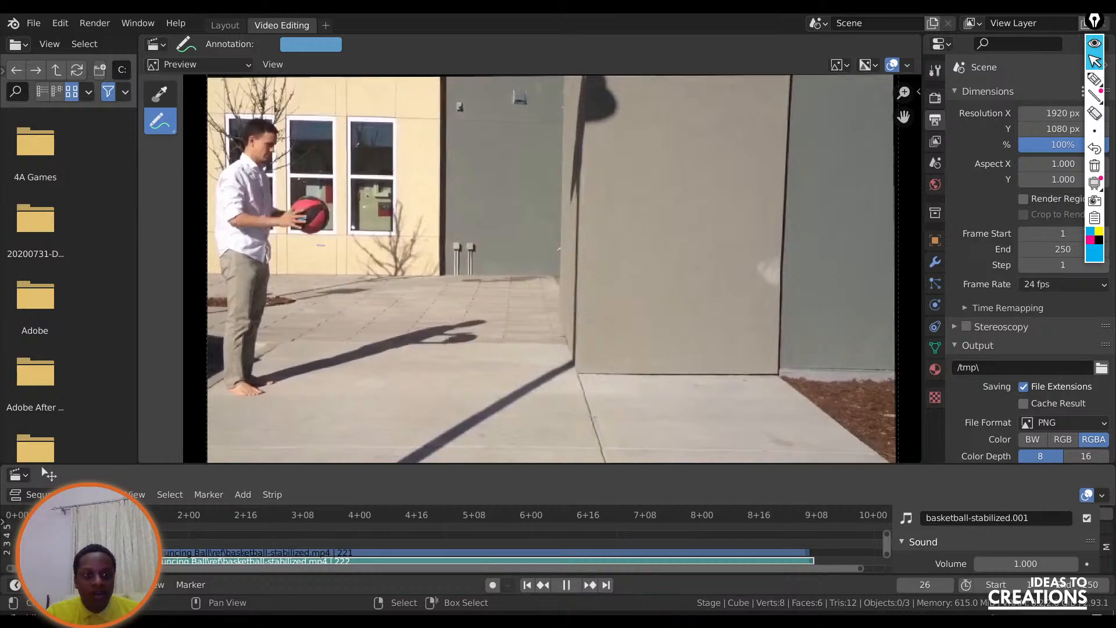
Review the ball's drop by stepping and playing the footage from frame 26 to the ground contact at frame 34.
{"action": "left_click_drag", "start_coordinate": [114, 513], "coordinate": [110, 513]}
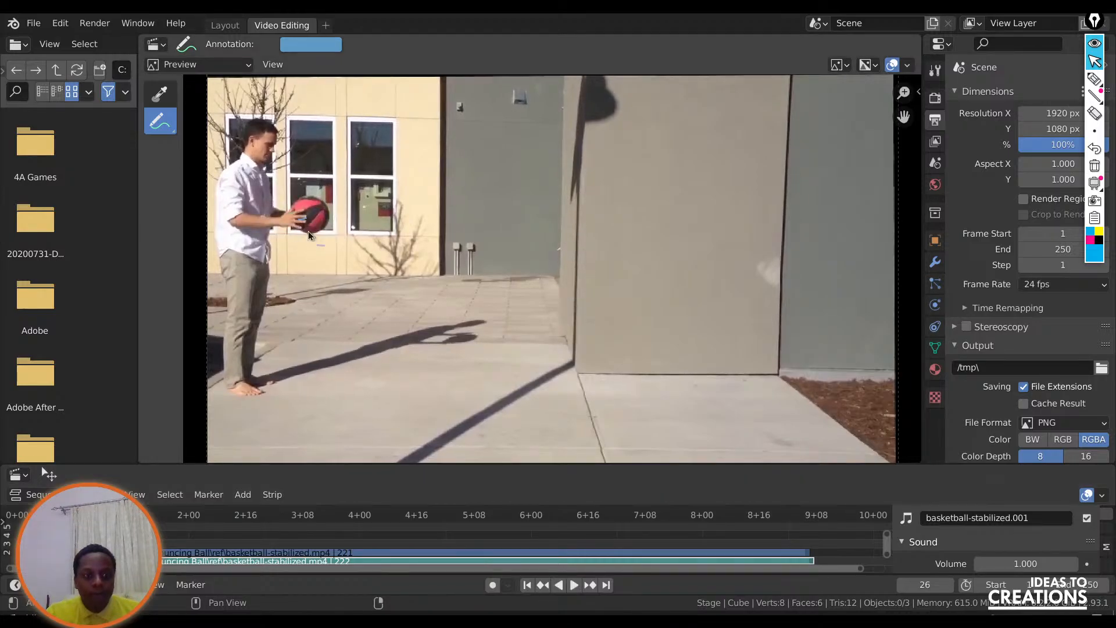
{"action": "key", "text": "Right"}
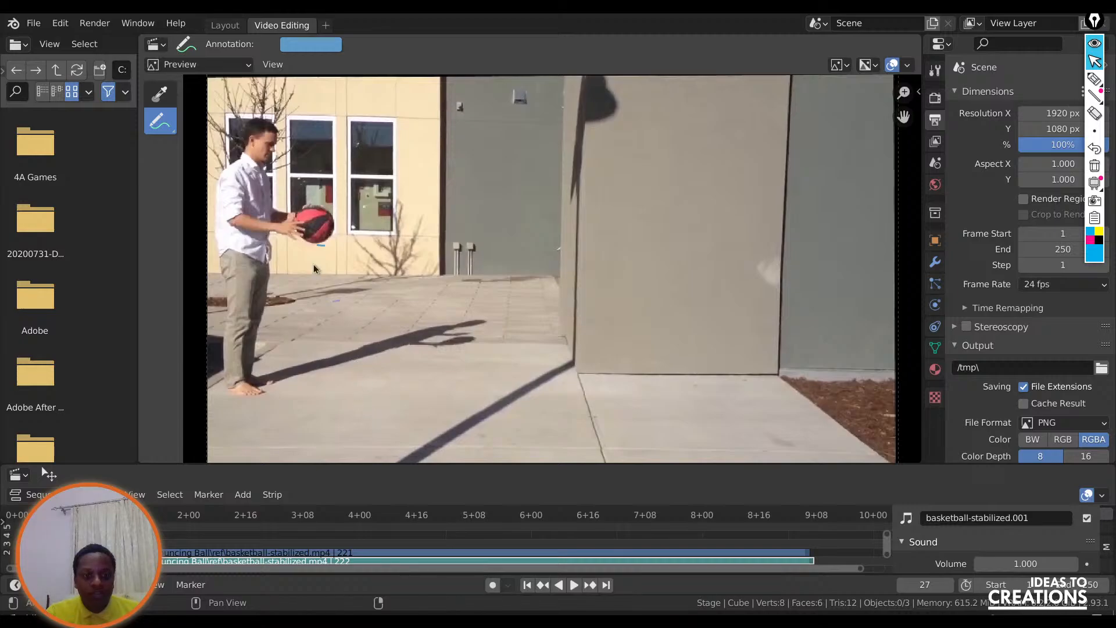
{"action": "key", "text": "space"}
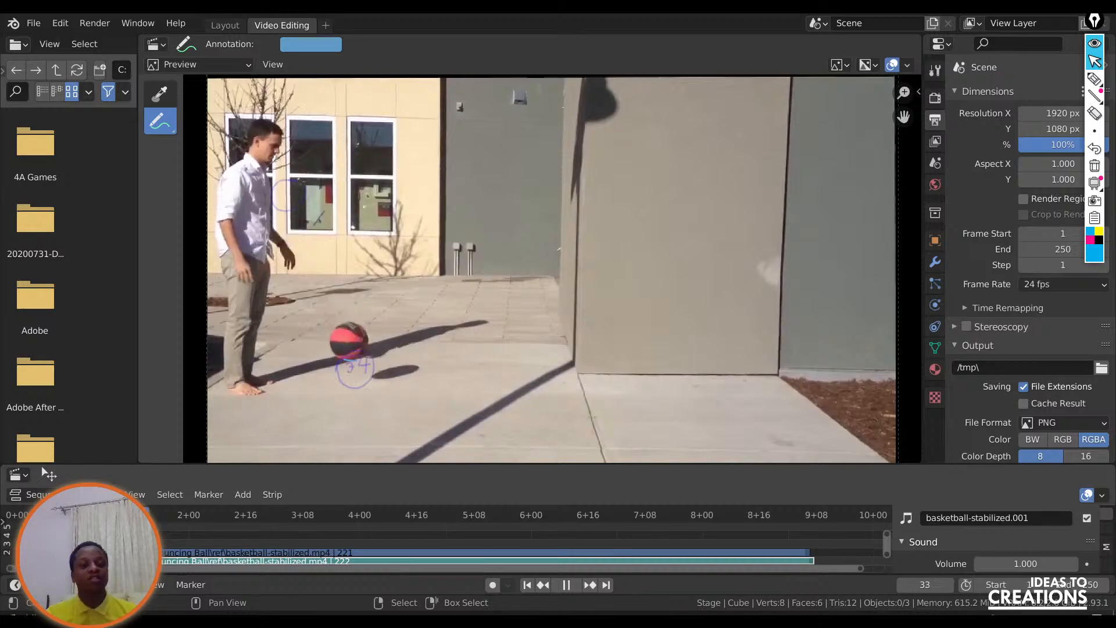
{"action": "key", "text": "space"}
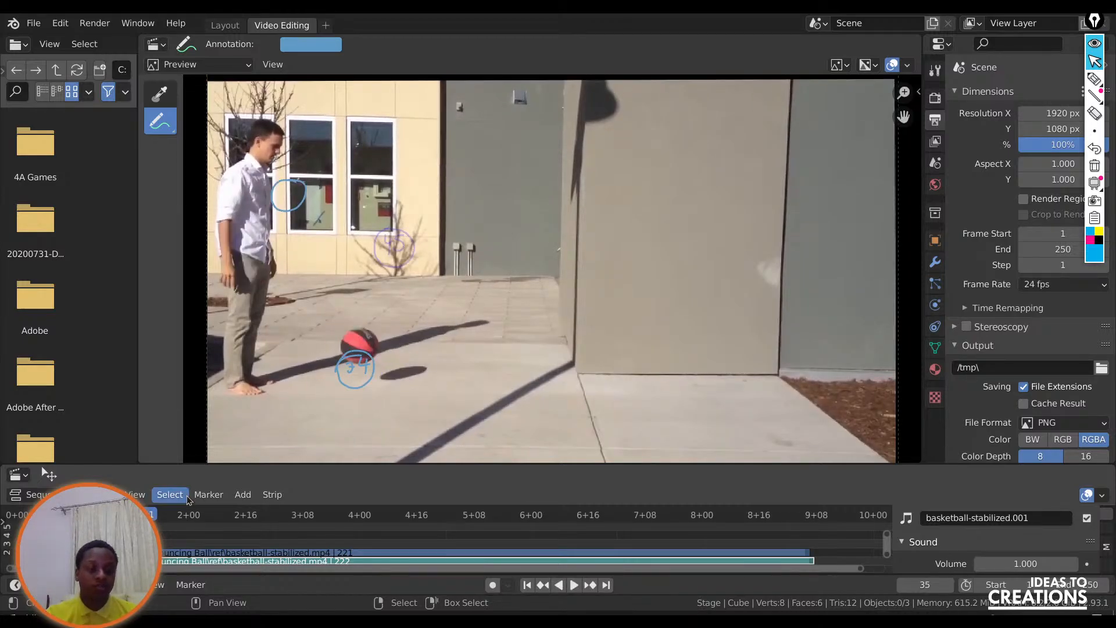
{"action": "left_click_drag", "start_coordinate": [150, 513], "coordinate": [139, 513]}
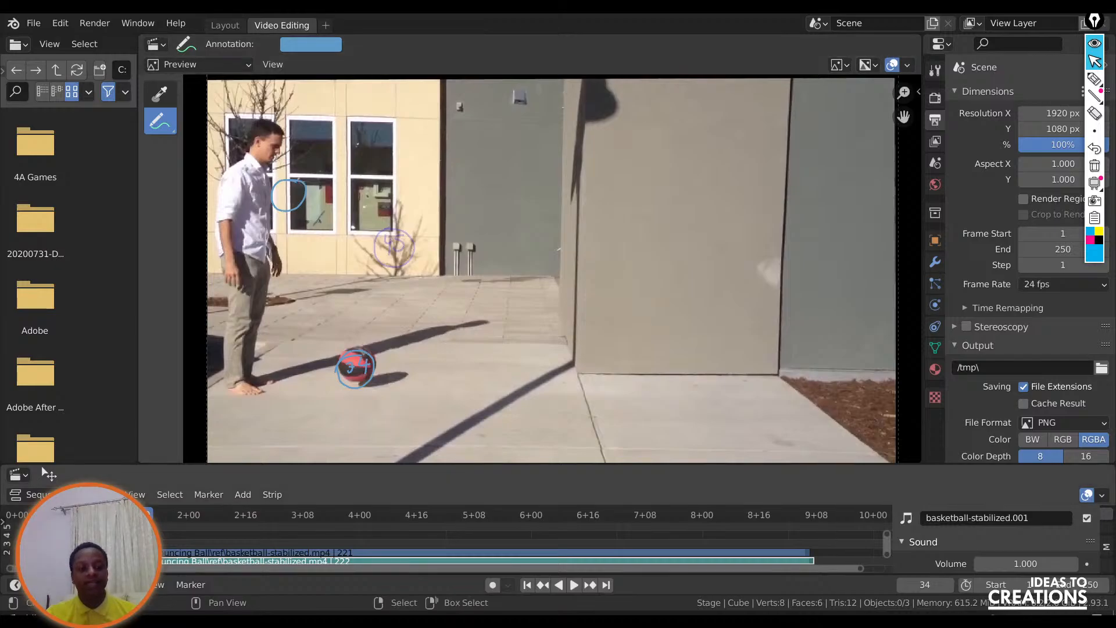
Scrub through the remaining bounces to the end of the clip, return to the start, and stop playback at frame 35.
{"action": "key", "text": "space"}
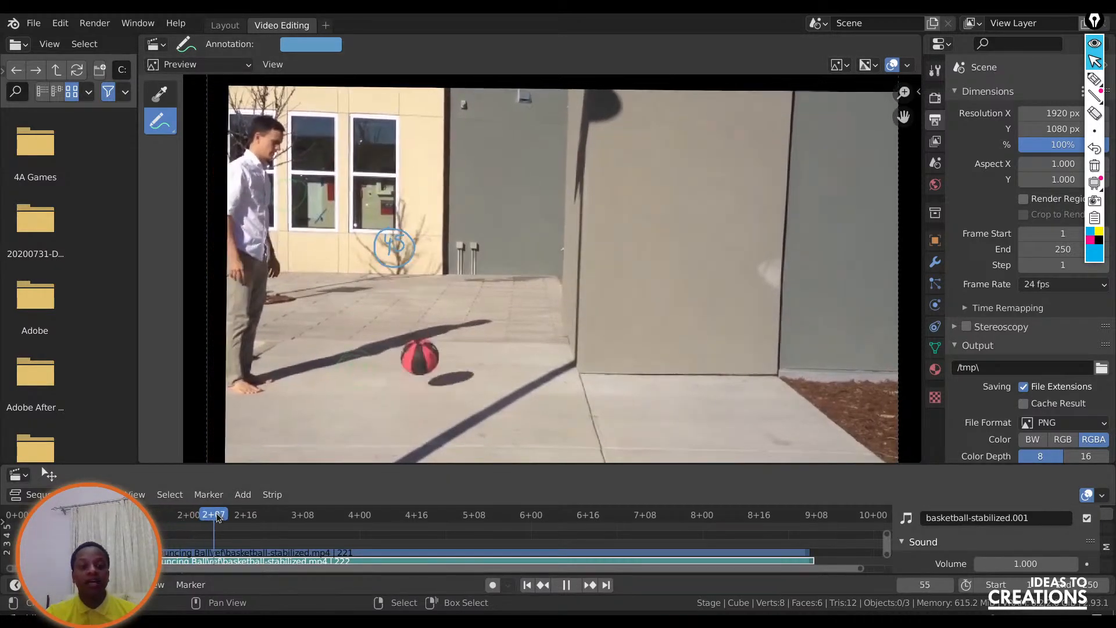
{"action": "mouse_move", "coordinate": [225, 518]}
{"action": "left_mouse_down"}
{"action": "mouse_move", "coordinate": [110, 515]}
{"action": "mouse_move", "coordinate": [214, 500]}
{"action": "mouse_move", "coordinate": [709, 549]}
{"action": "left_mouse_up"}
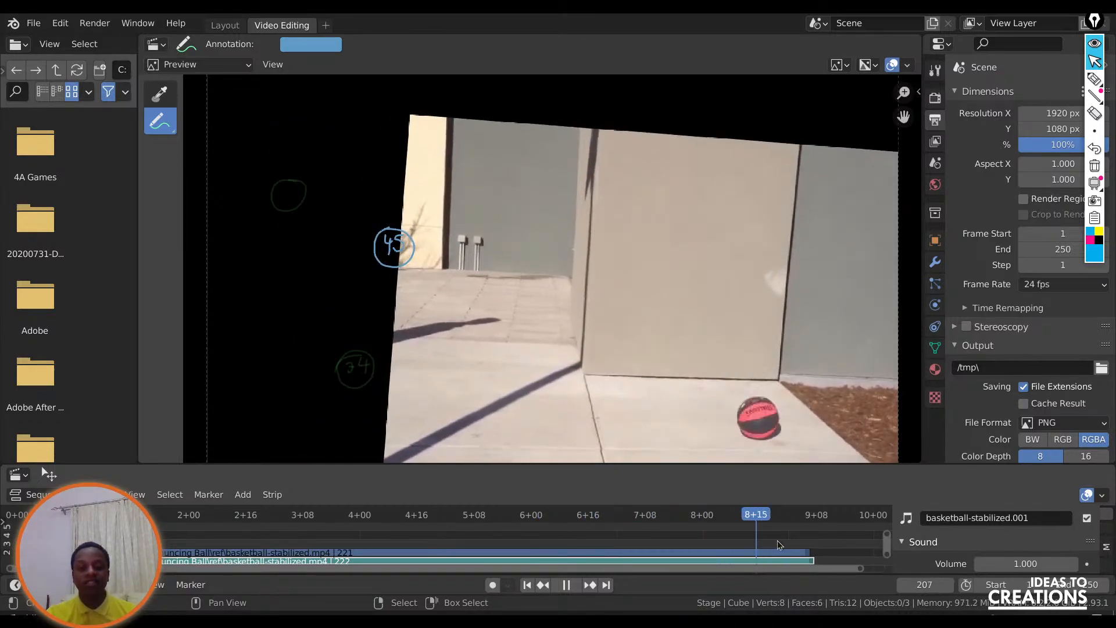
{"action": "left_click_drag", "start_coordinate": [530, 534], "coordinate": [145, 524]}
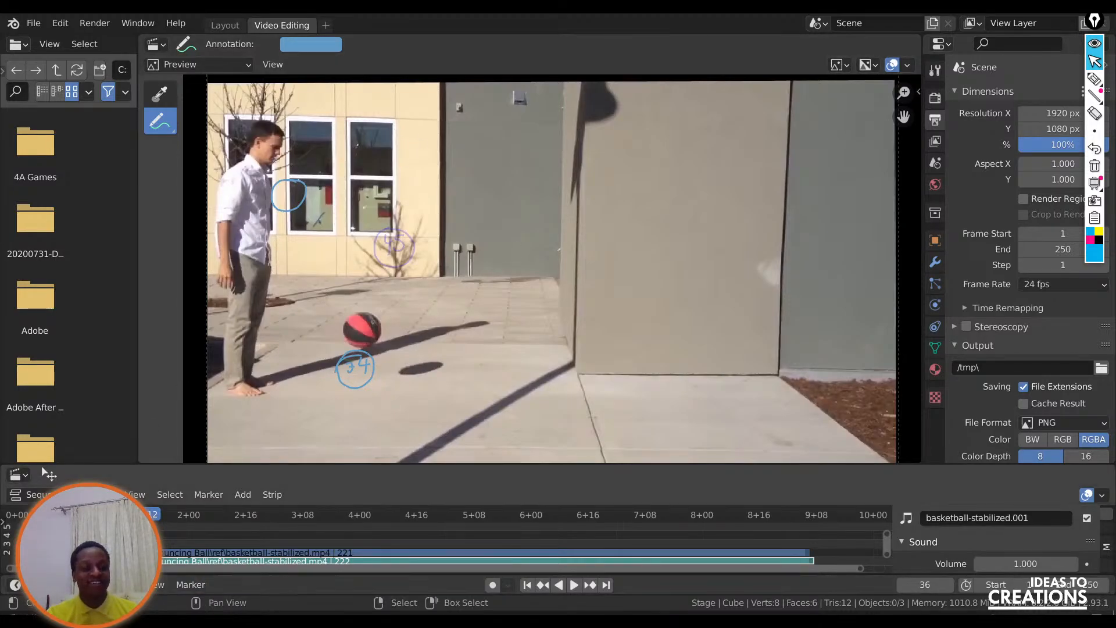
{"action": "left_click_drag", "start_coordinate": [146, 524], "coordinate": [53, 524]}
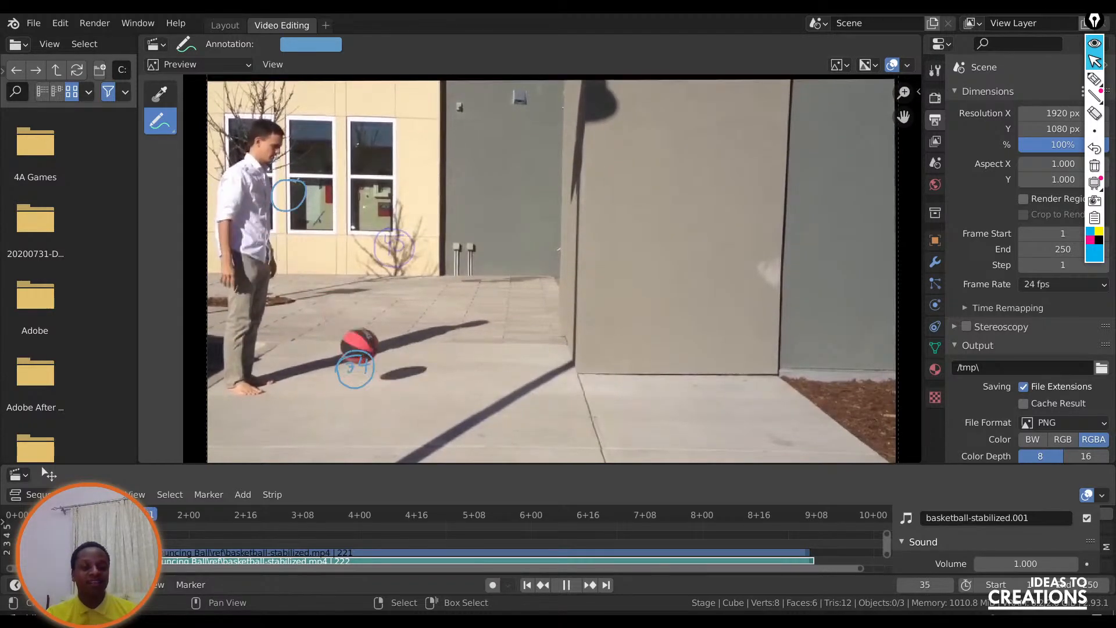
{"action": "key", "text": "space"}
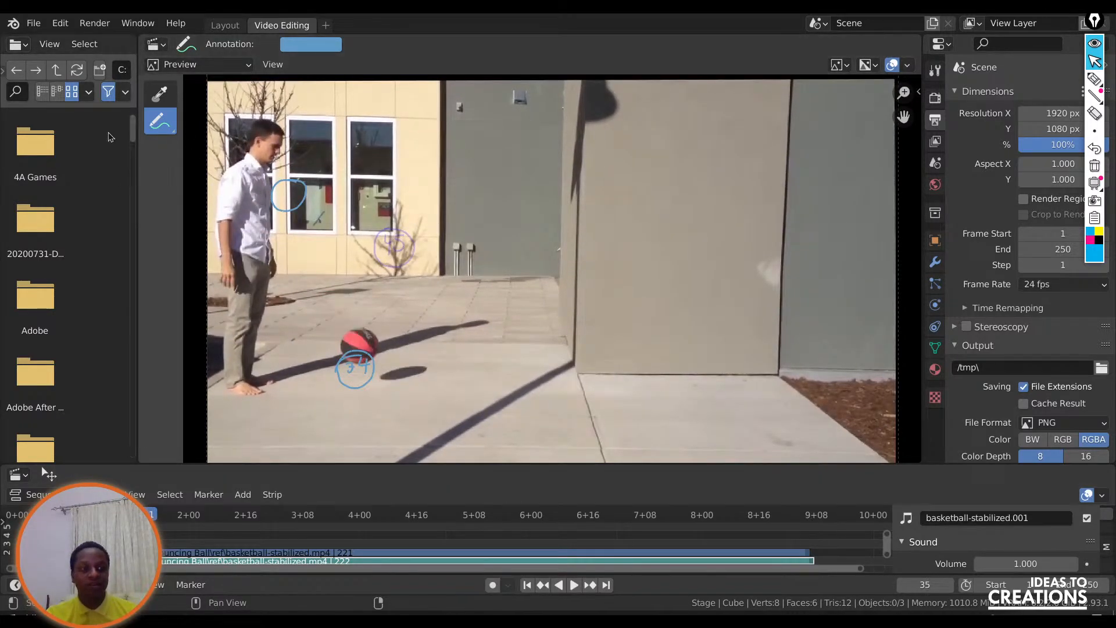
On frame 35, draw a vertical height line along the man and a ticked ground line, label them 6 and 2 1/2, and play the clip onward.
{"action": "left_click_drag", "start_coordinate": [267, 200], "coordinate": [268, 208]}
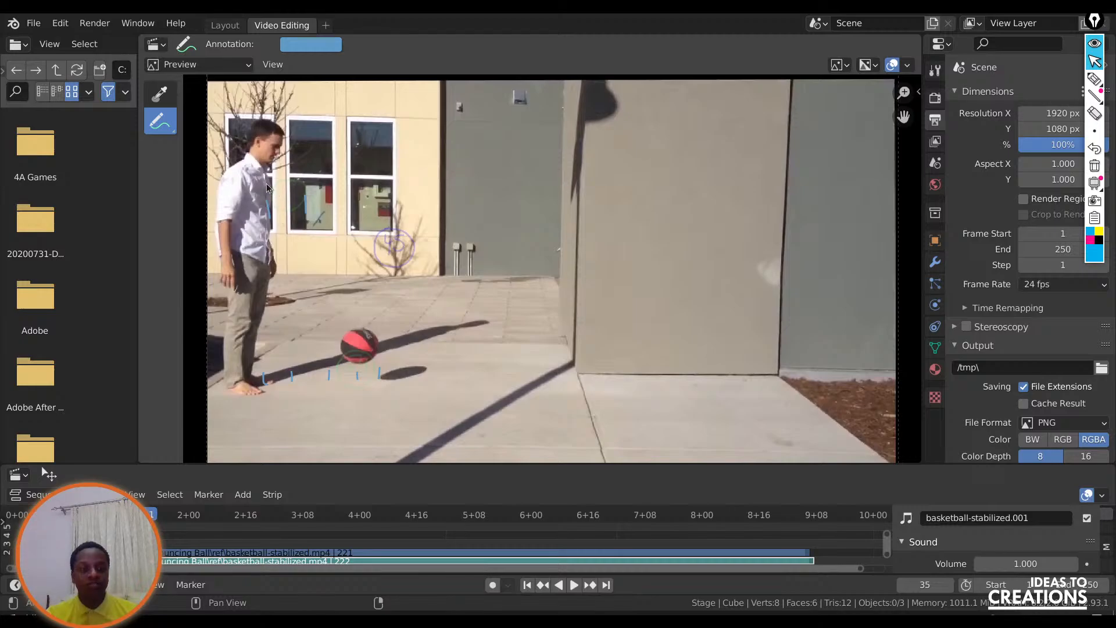
{"action": "mouse_move", "coordinate": [266, 183]}
{"action": "left_mouse_down"}
{"action": "mouse_move", "coordinate": [272, 381]}
{"action": "mouse_move", "coordinate": [374, 374]}
{"action": "left_mouse_up"}
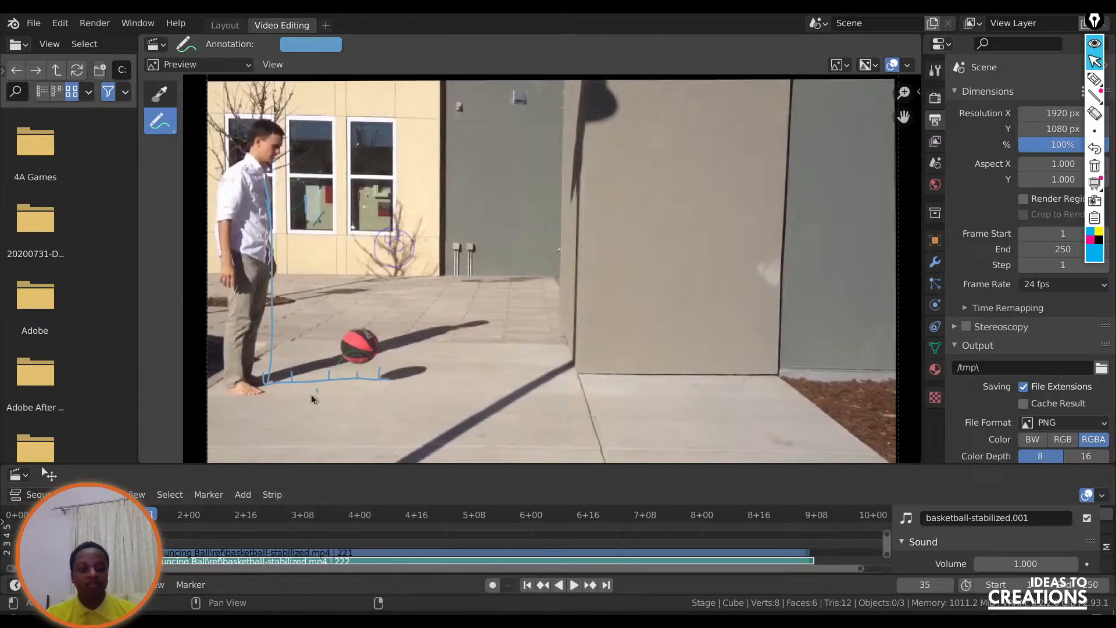
{"action": "mouse_move", "coordinate": [321, 391]}
{"action": "left_mouse_down"}
{"action": "mouse_move", "coordinate": [315, 401]}
{"action": "mouse_move", "coordinate": [352, 400]}
{"action": "left_mouse_up"}
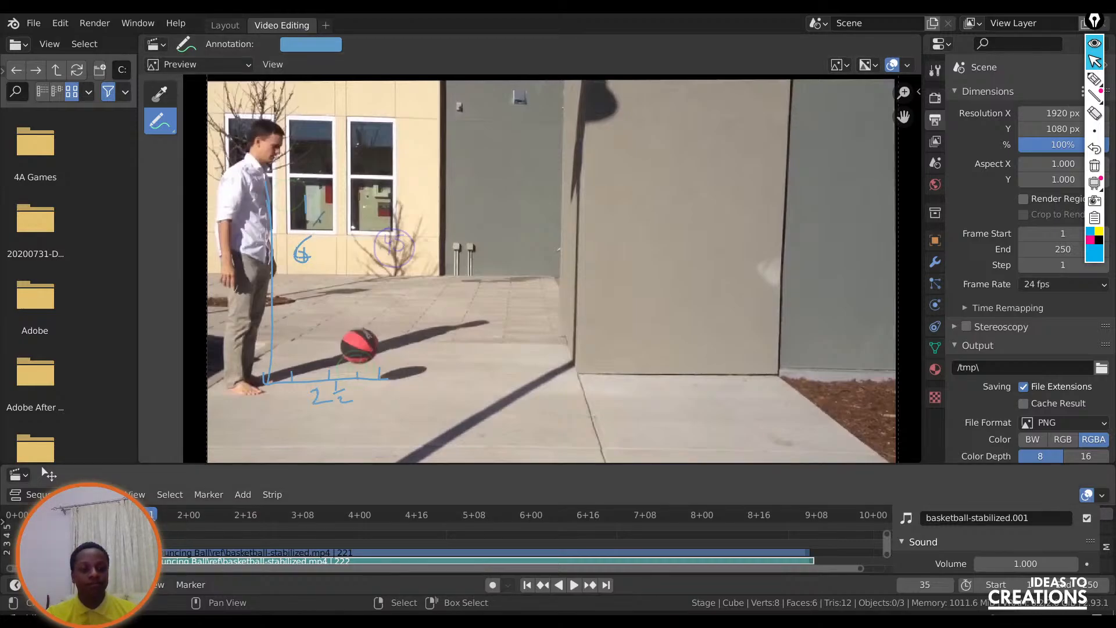
{"action": "key", "text": "space"}
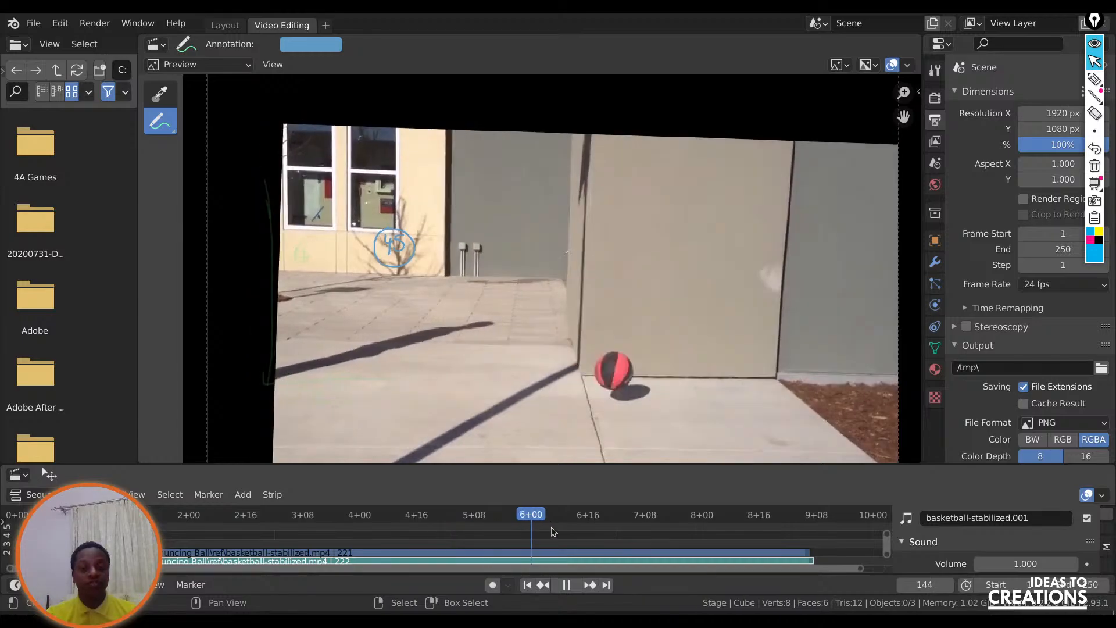
{"action": "key", "text": "space"}
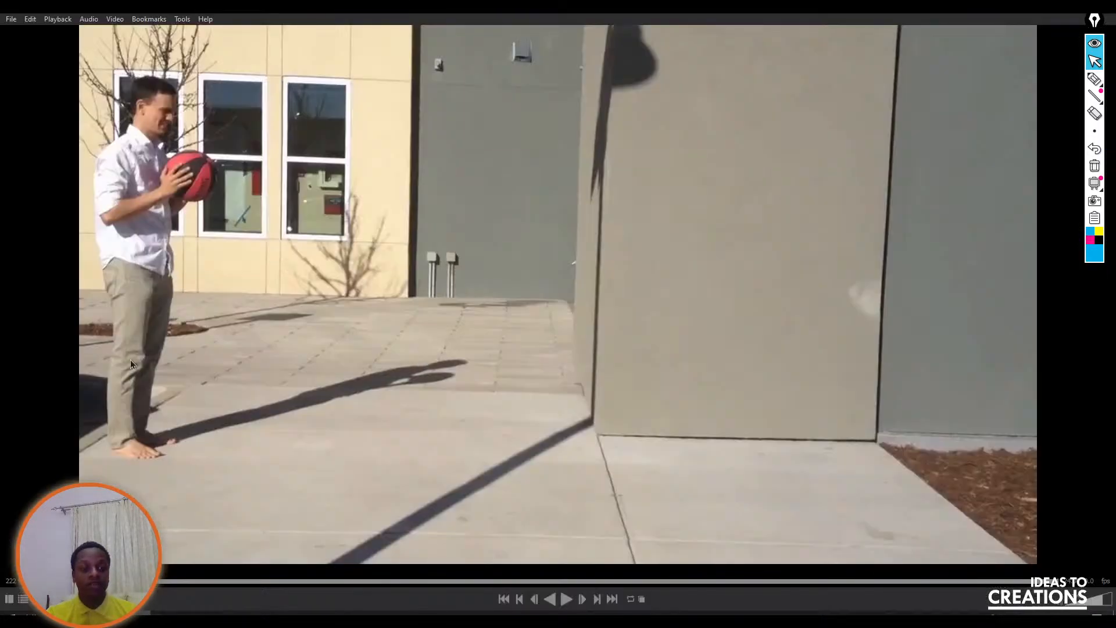
Switch to the standalone video player, show its drawing tools, and sketch over the ball in the man's hands.
{"action": "left_click", "coordinate": [36, 600]}
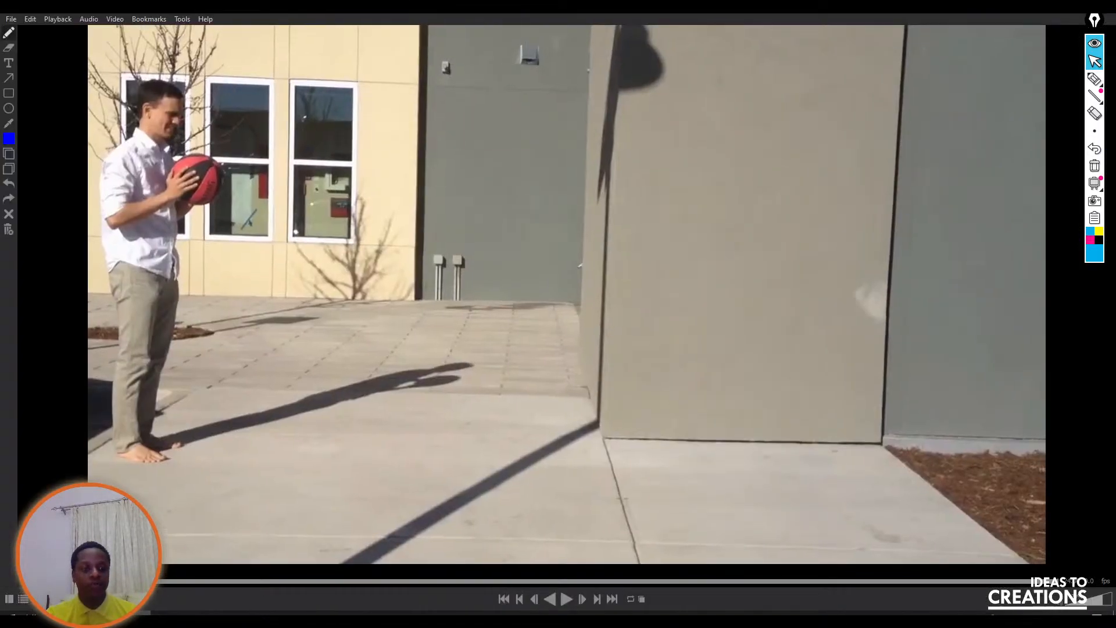
{"action": "left_click_drag", "start_coordinate": [219, 562], "coordinate": [179, 540]}
{"action": "mouse_move", "coordinate": [214, 164]}
{"action": "left_mouse_down"}
{"action": "mouse_move", "coordinate": [189, 200]}
{"action": "mouse_move", "coordinate": [216, 215]}
{"action": "mouse_move", "coordinate": [214, 167]}
{"action": "mouse_move", "coordinate": [211, 198]}
{"action": "mouse_move", "coordinate": [221, 193]}
{"action": "left_mouse_up"}
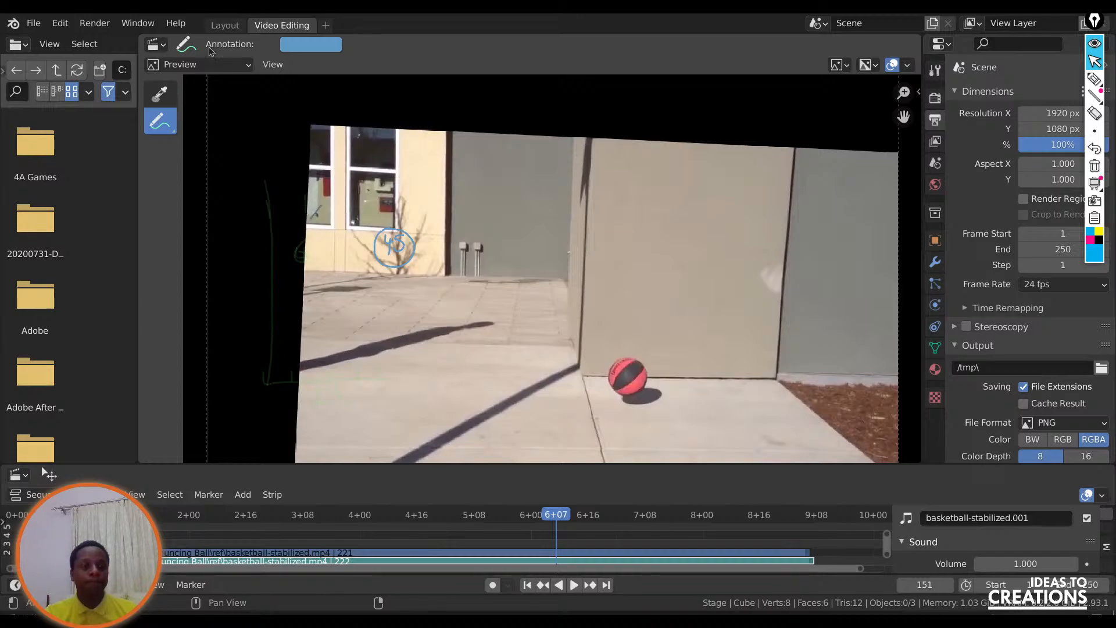
Change Blender to the Layout workspace, then switch to Google Slides and present from the "Analyzing footage" slide.
{"action": "left_click", "coordinate": [227, 25]}
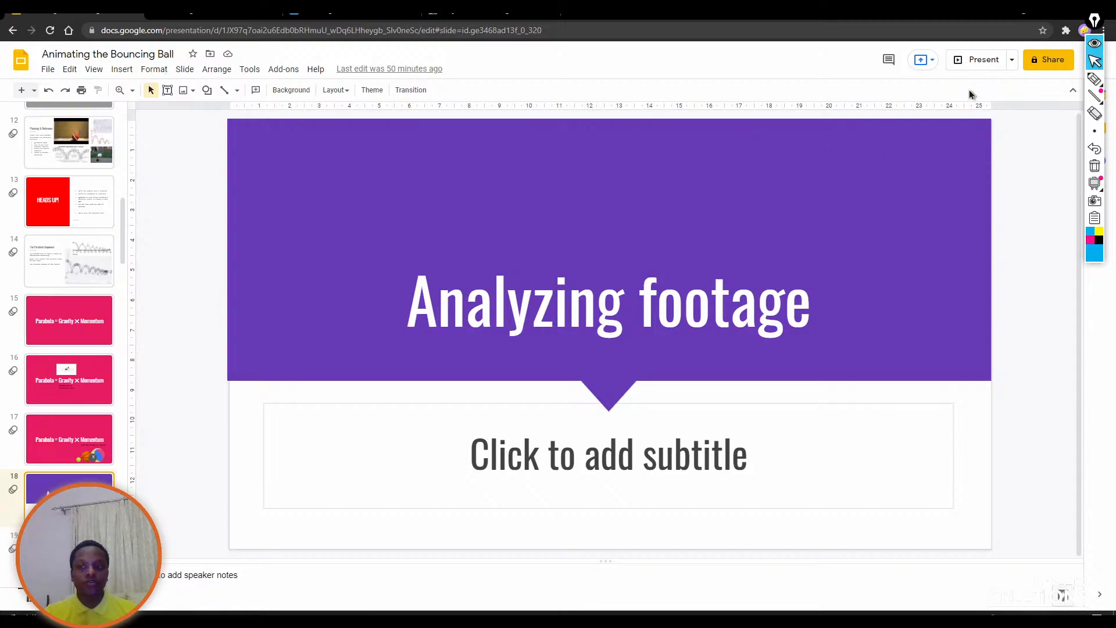
{"action": "left_click", "coordinate": [988, 64]}
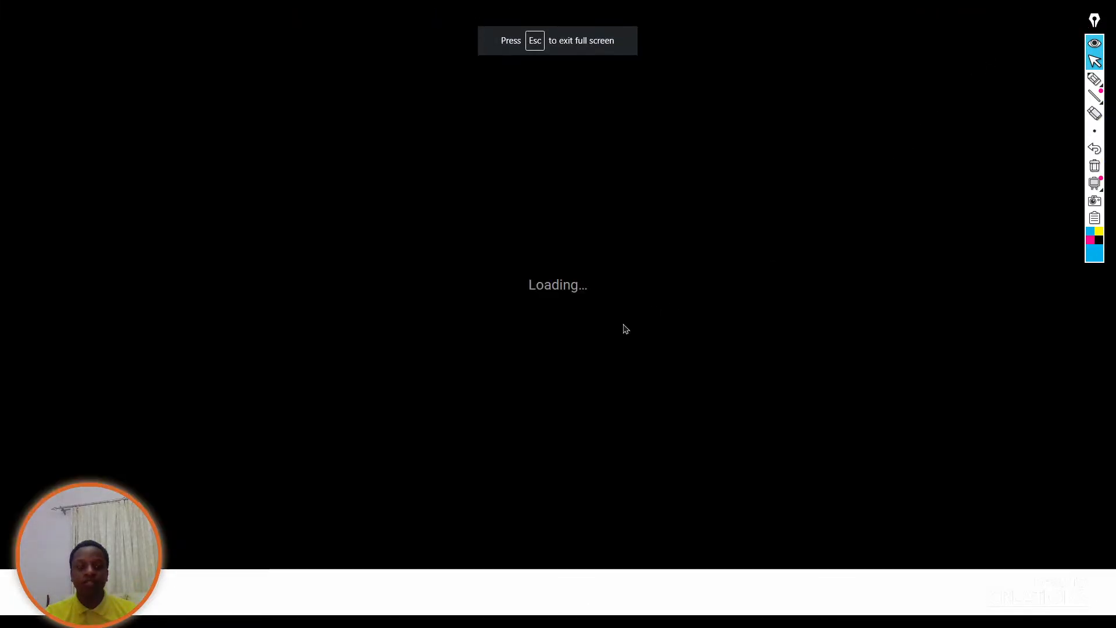
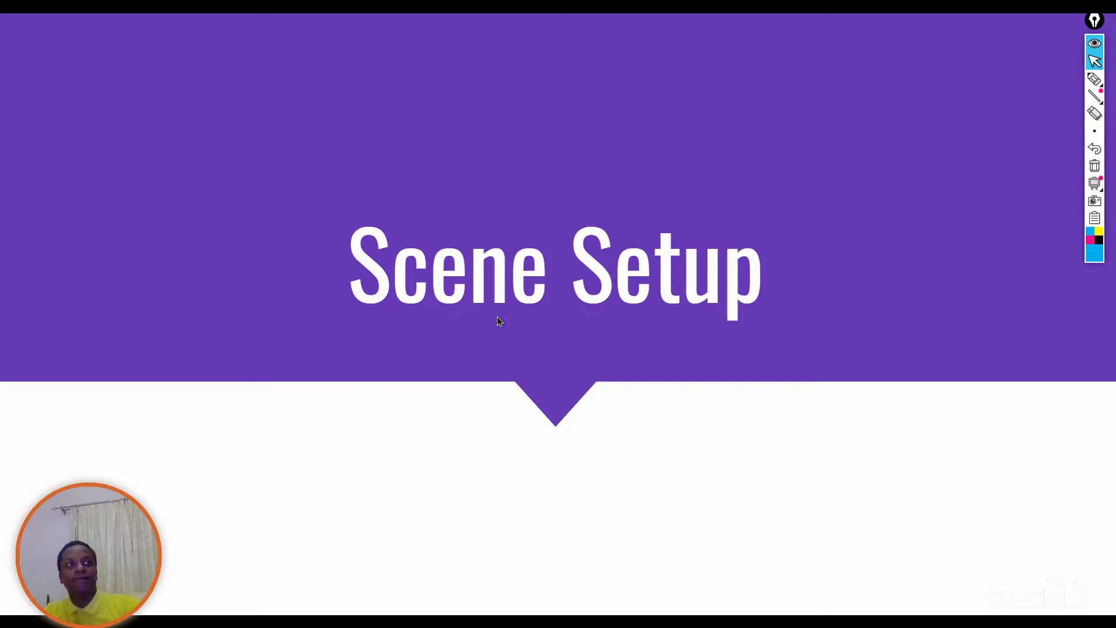
Switch to Blender and delete the default cube from the scene.
{"action": "key", "text": "alt+Tab"}
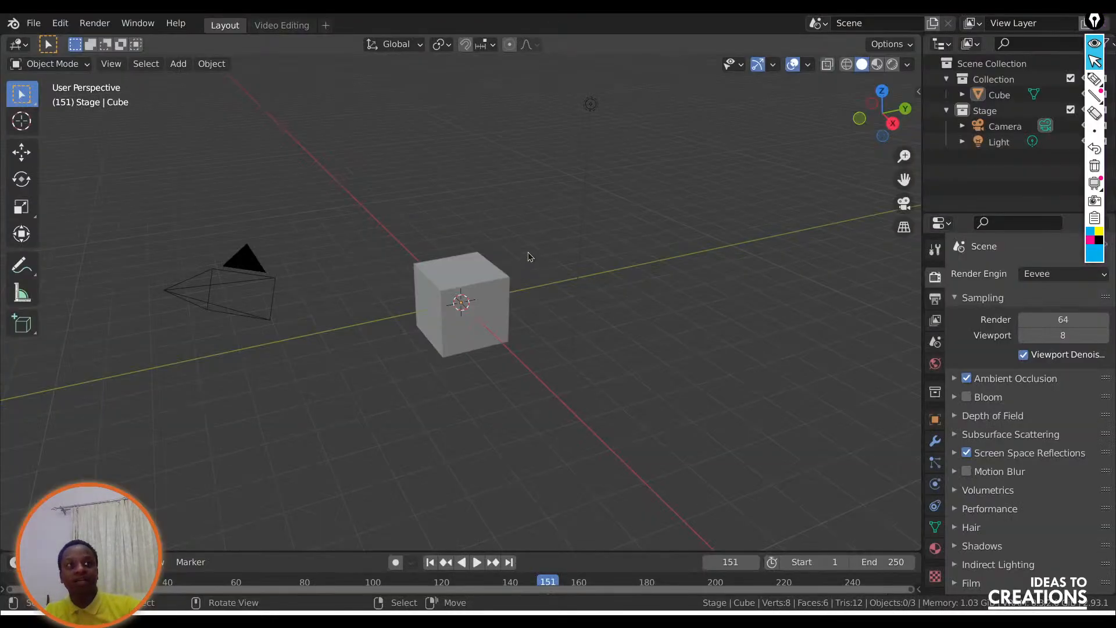
{"action": "left_click", "coordinate": [506, 286]}
{"action": "key", "text": "Delete"}
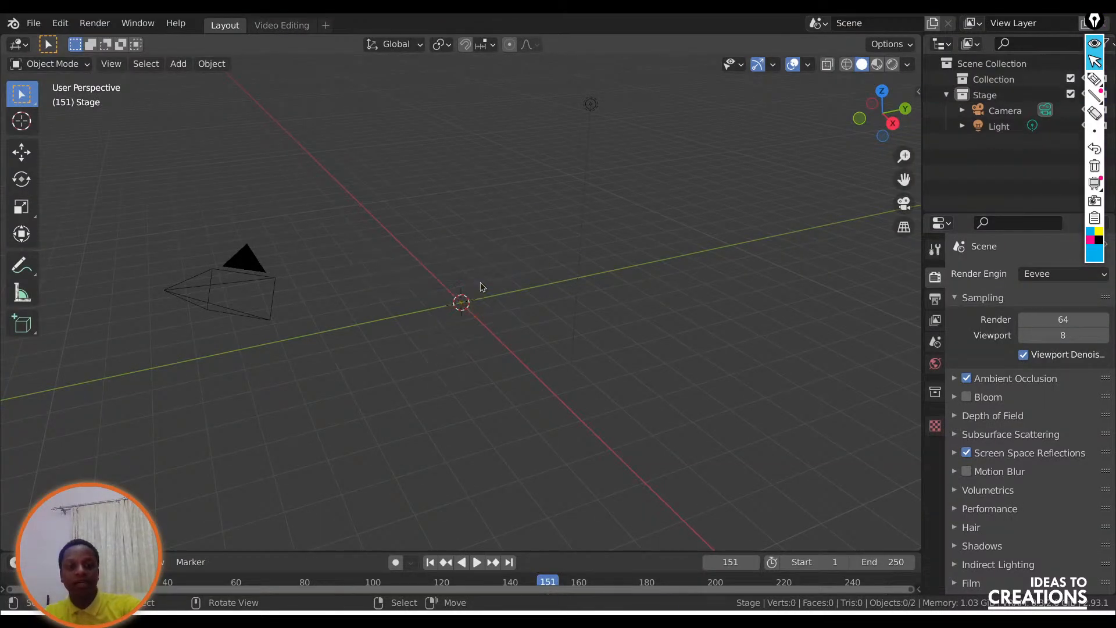
Add a mesh plane at the origin and scale it up into a large ground surface extending beyond the camera.
{"action": "key", "text": "shift+a"}
{"action": "mouse_move", "coordinate": [465, 267]}
{"action": "left_click", "coordinate": [510, 267]}
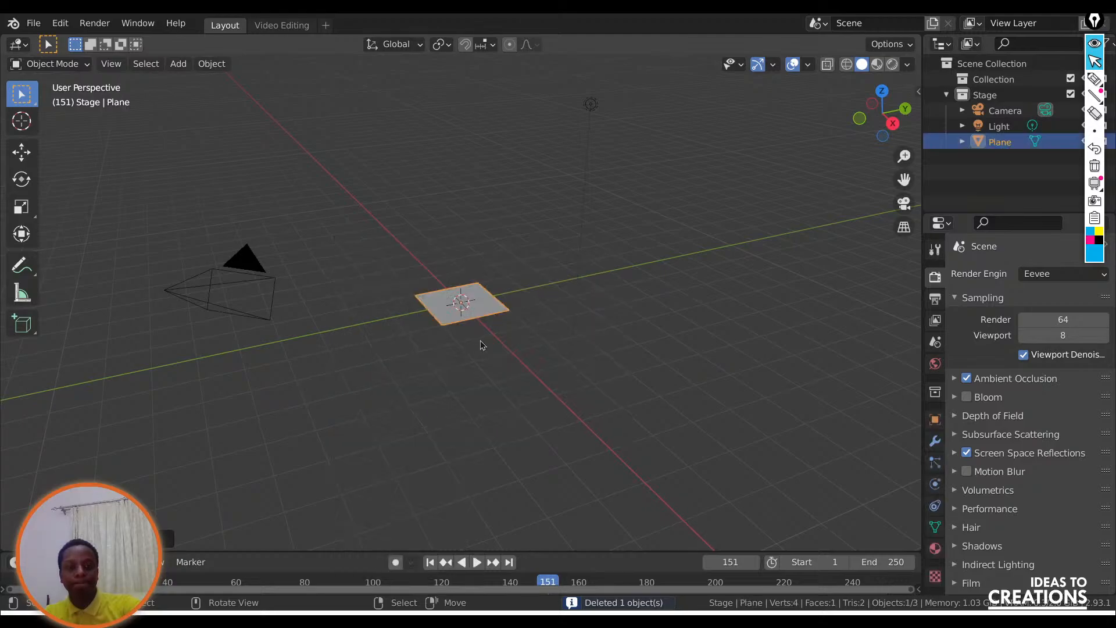
{"action": "key", "text": "s"}
{"action": "left_click", "coordinate": [291, 531]}
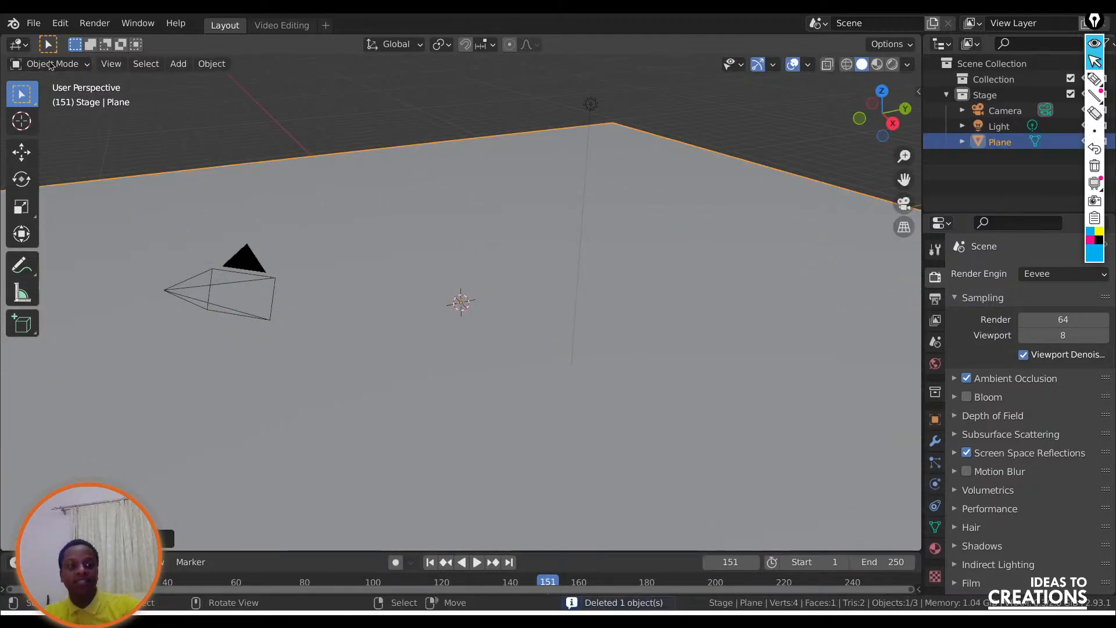
Link the char_Ball collection from D:\Bouncing Ball\char\i2c_ball.blend into the scene.
{"action": "left_click", "coordinate": [33, 23]}
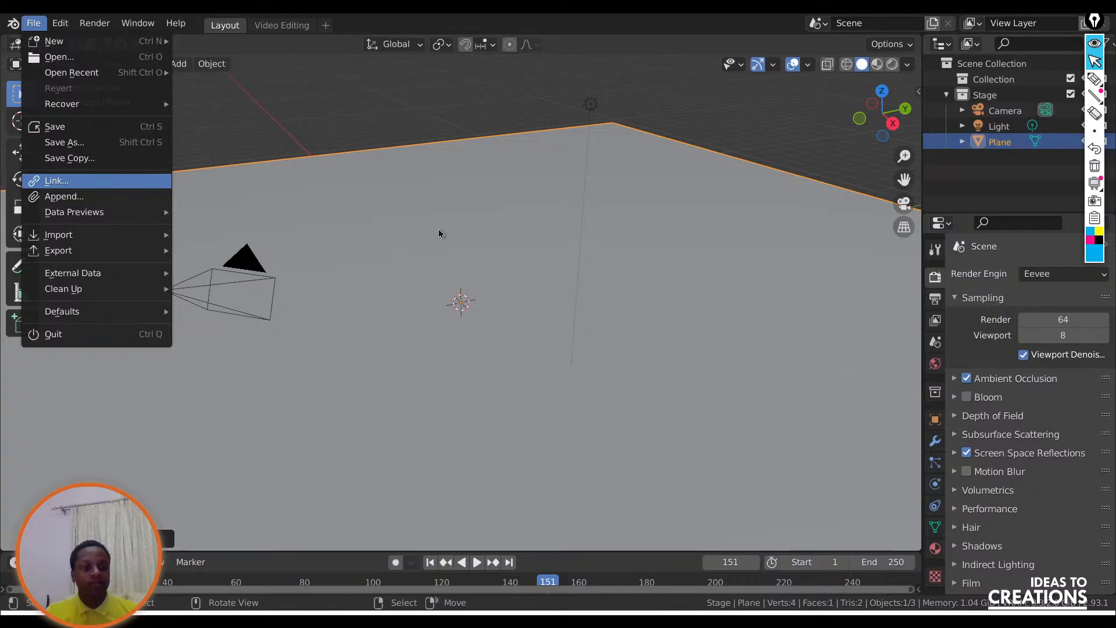
{"action": "key", "text": "Return"}
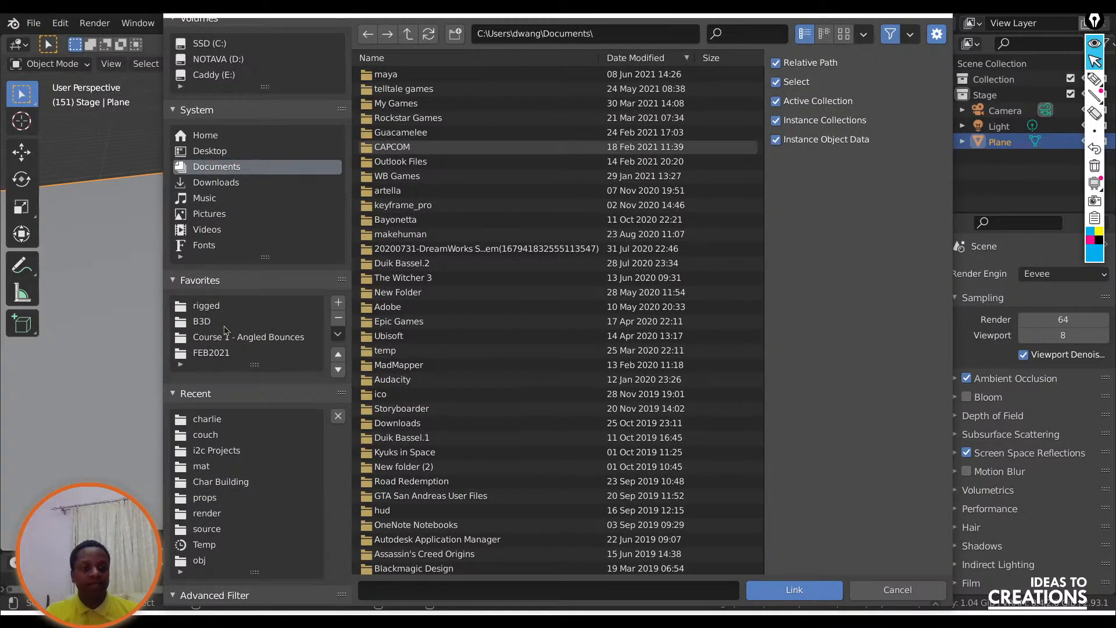
{"action": "left_click", "coordinate": [226, 306]}
{"action": "left_click", "coordinate": [234, 60]}
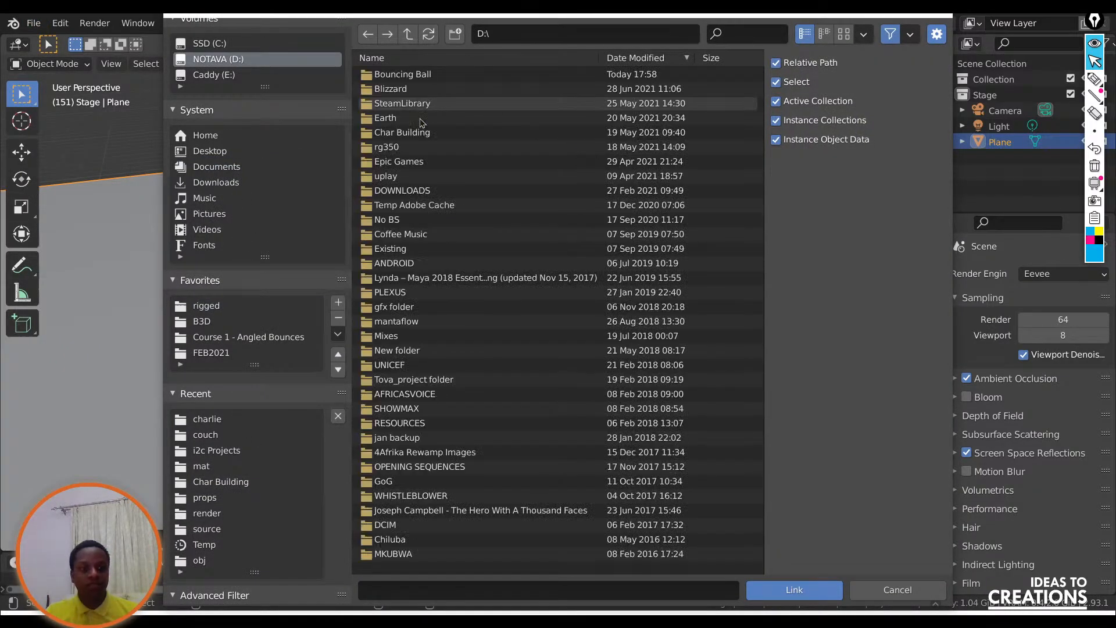
{"action": "double_click", "coordinate": [403, 76]}
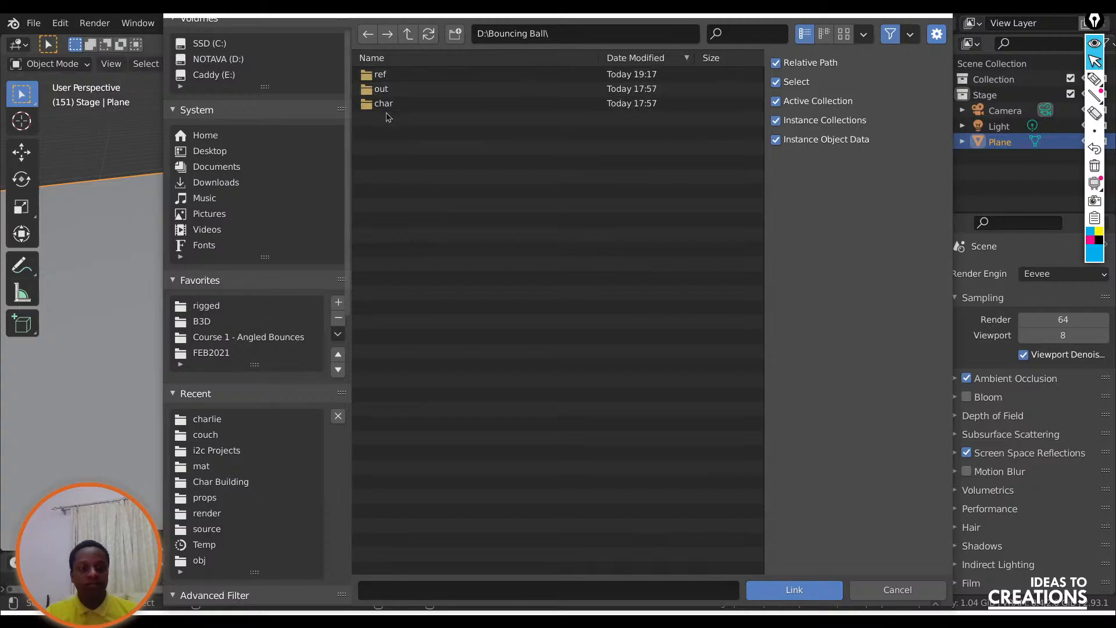
{"action": "double_click", "coordinate": [383, 104]}
{"action": "left_click", "coordinate": [406, 74]}
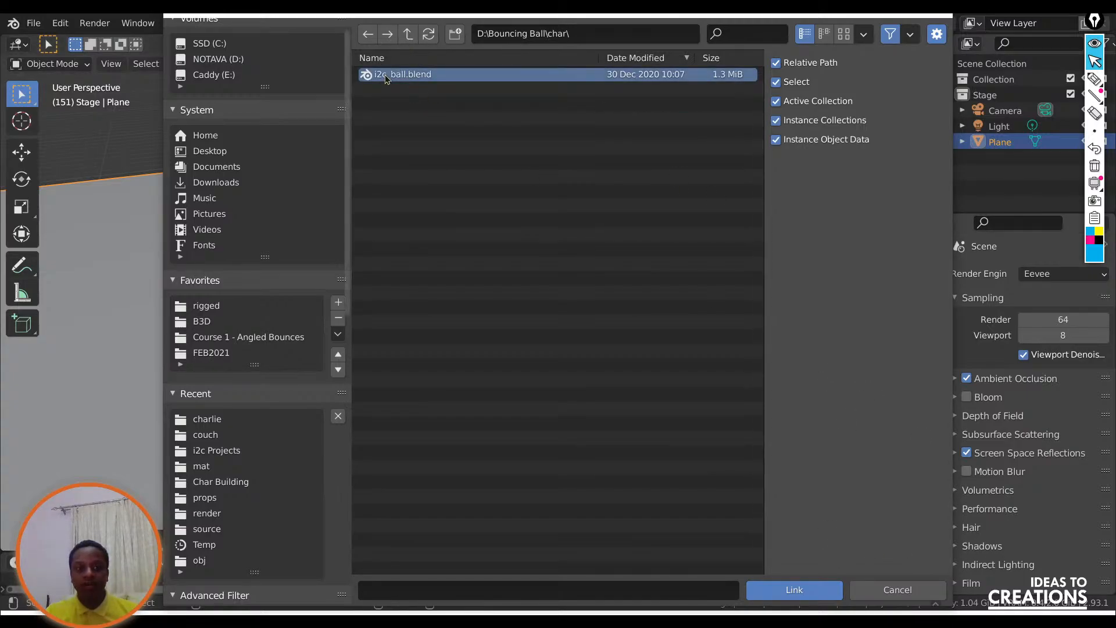
{"action": "double_click", "coordinate": [407, 74]}
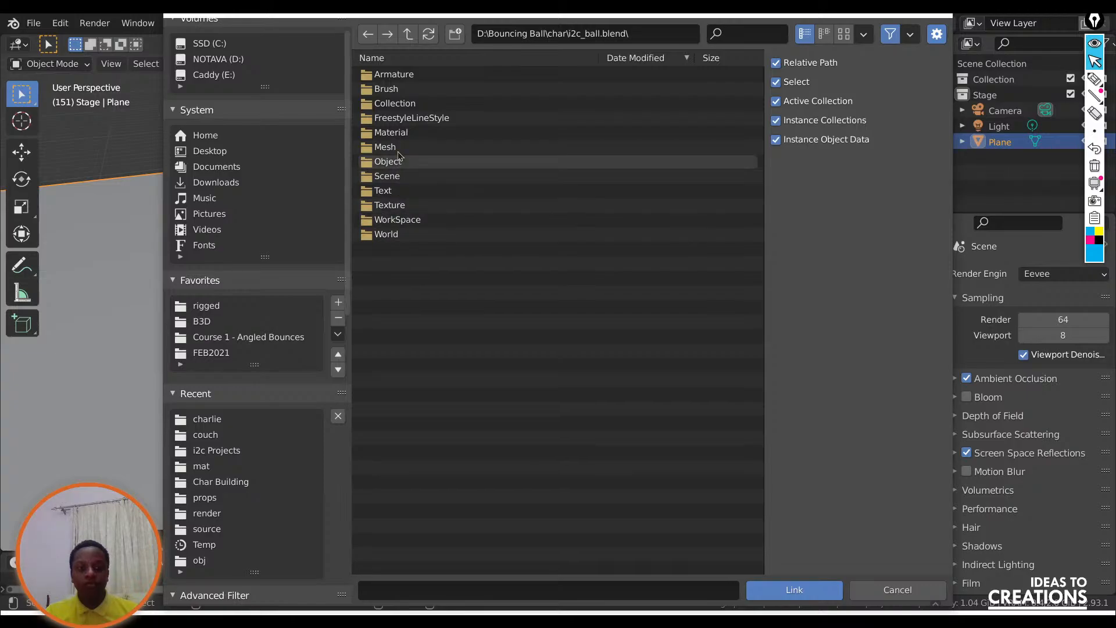
{"action": "double_click", "coordinate": [398, 104]}
{"action": "left_click", "coordinate": [407, 74]}
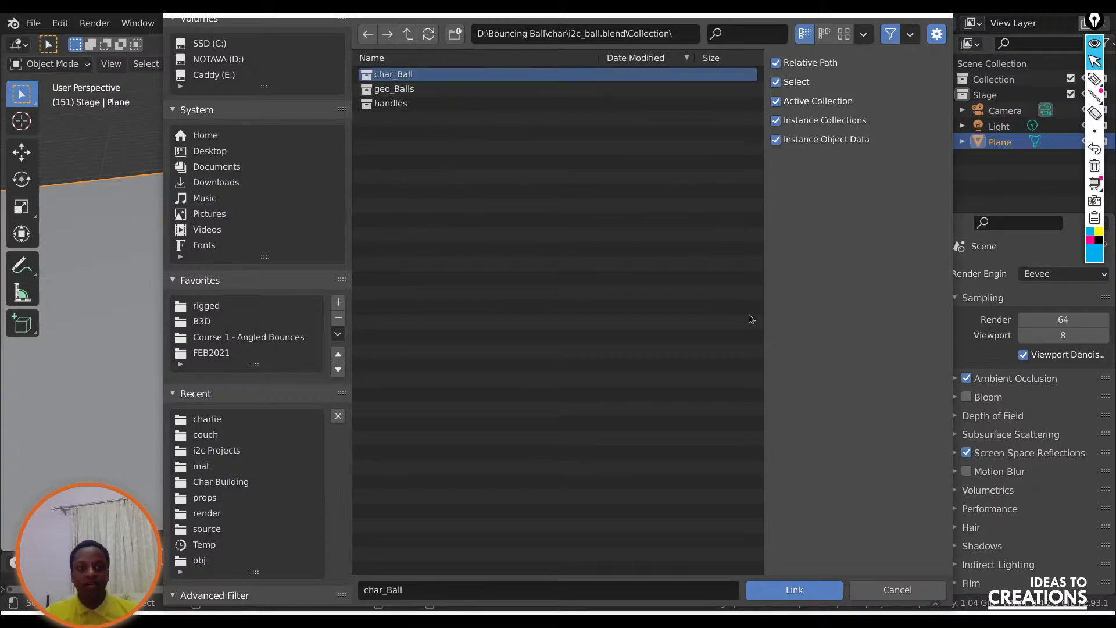
{"action": "left_click", "coordinate": [794, 589]}
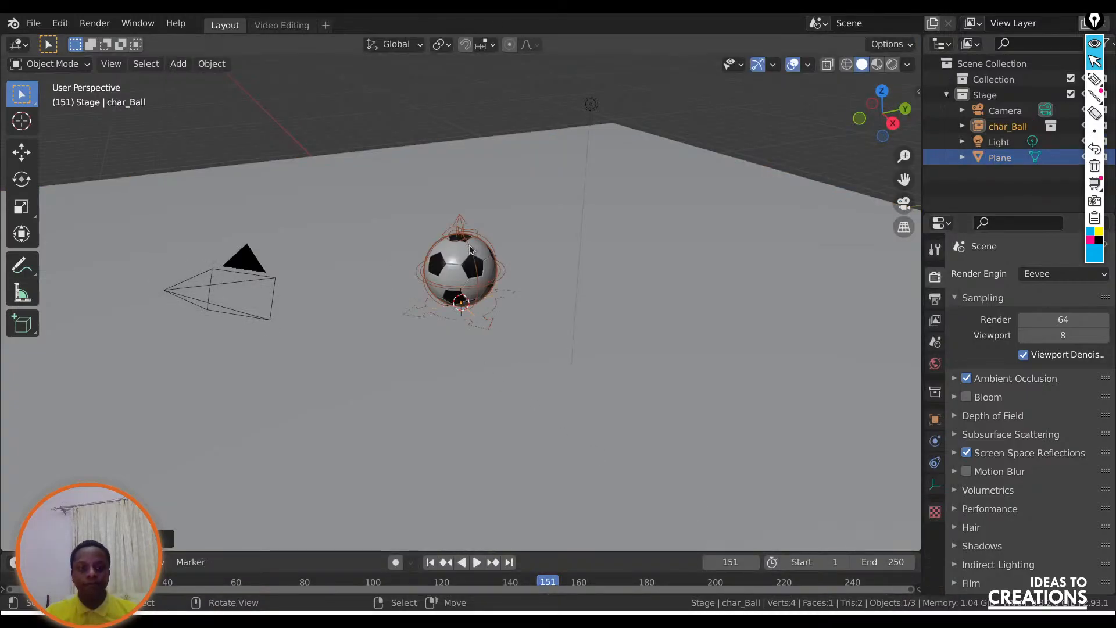
Make a library override of the linked char_Ball collection, then select the ball's armature.
{"action": "scroll", "coordinate": [480, 279], "scroll_direction": "up", "scroll_amount": 2}
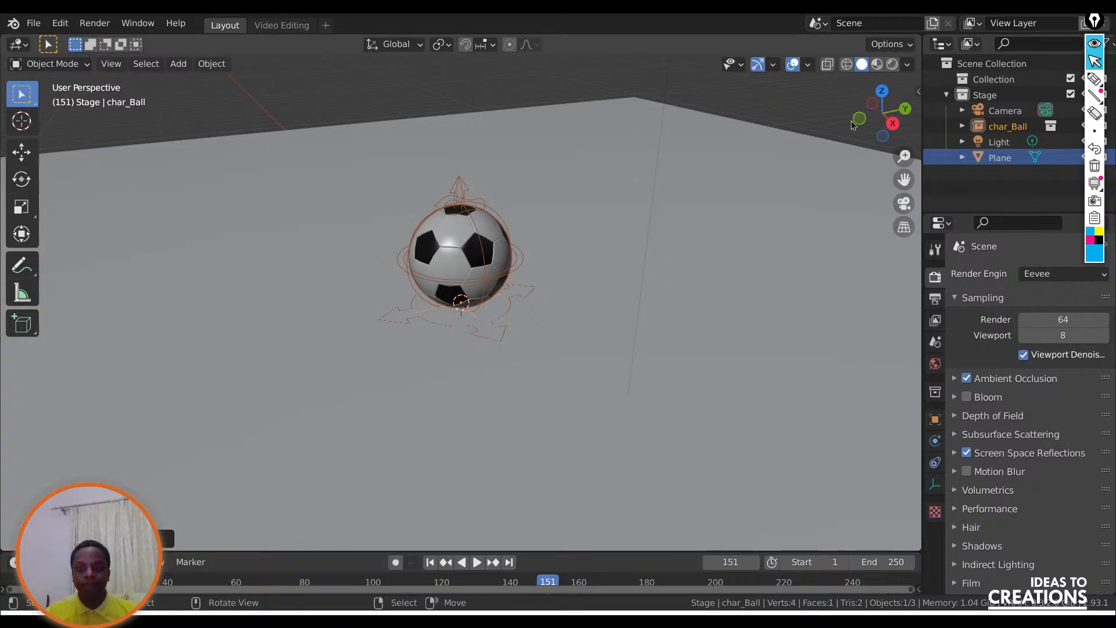
{"action": "left_click", "coordinate": [962, 126]}
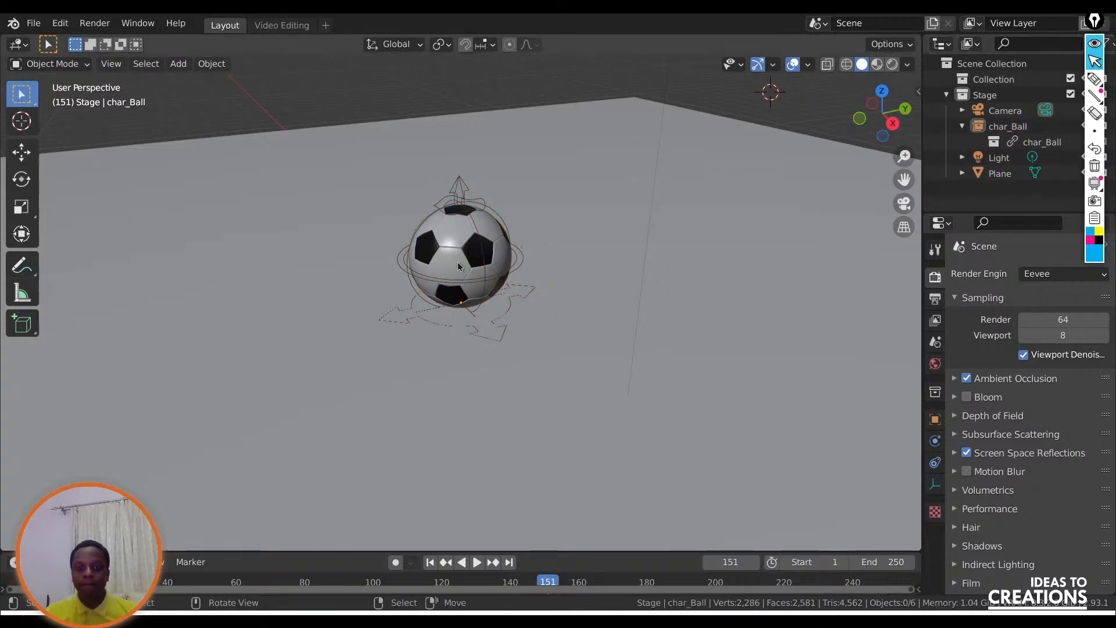
{"action": "scroll", "coordinate": [406, 203], "scroll_direction": "up", "scroll_amount": 2}
{"action": "left_click", "coordinate": [406, 204]}
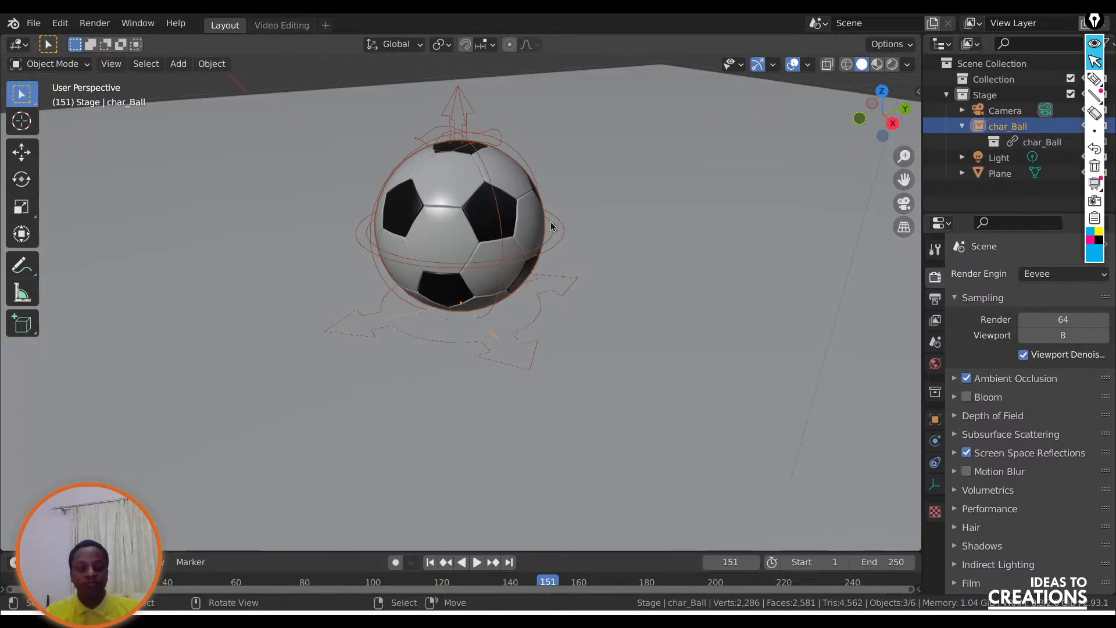
{"action": "key", "text": "F3"}
{"action": "type", "text": "override"}
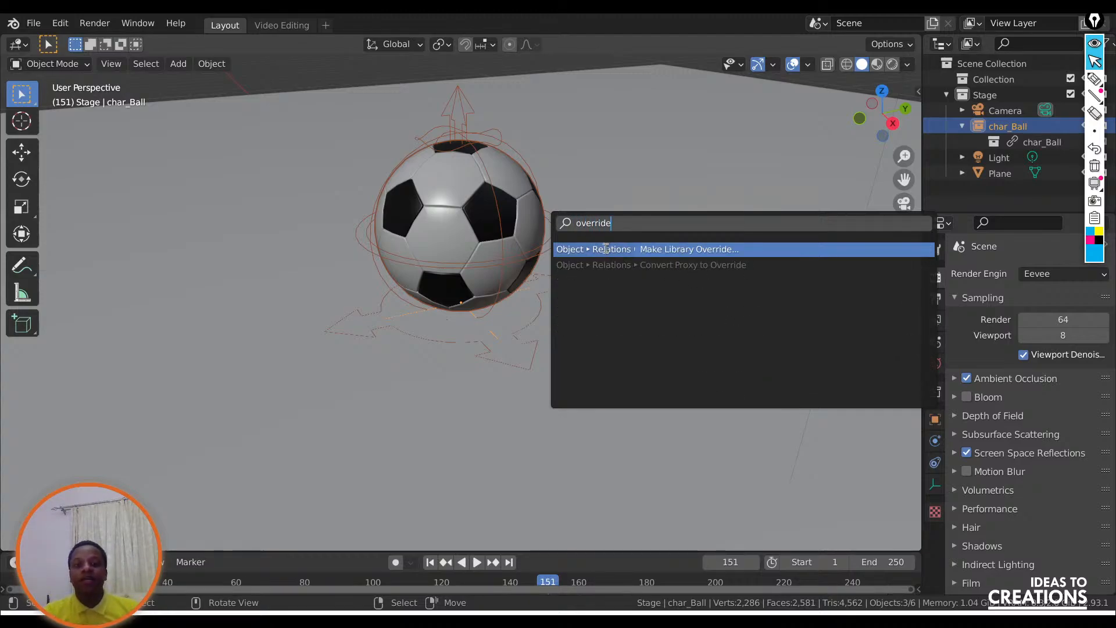
{"action": "key", "text": "Return"}
{"action": "left_click", "coordinate": [573, 260]}
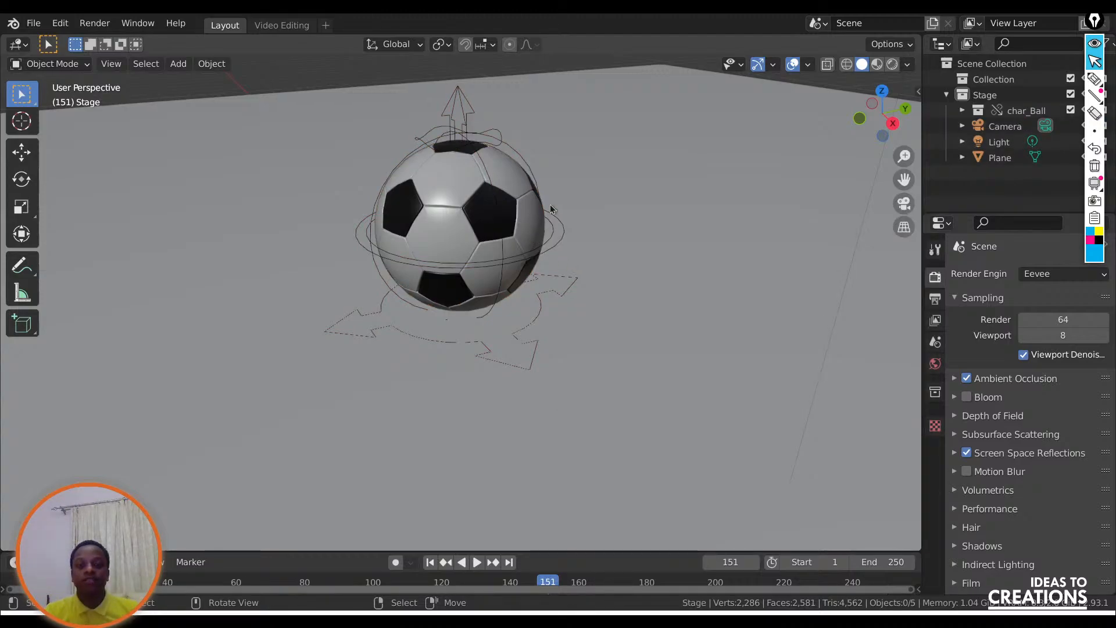
{"action": "left_click", "coordinate": [536, 232]}
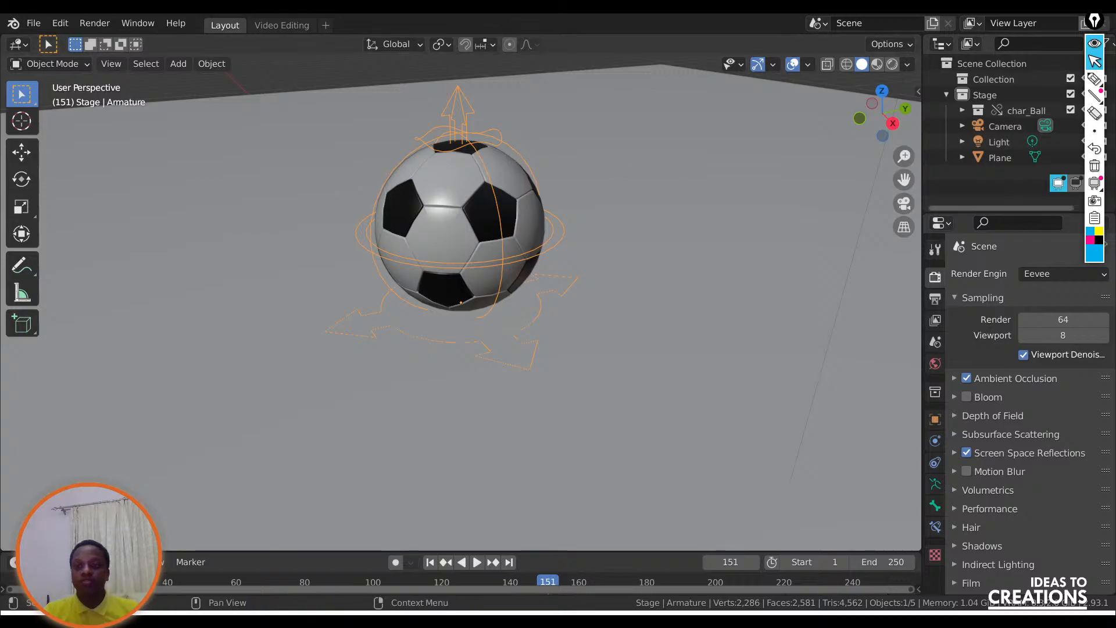
Expand the char_Ball collection, widen the Outliner, and collapse the screen-annotation toolbar and move it off the Outliner.
{"action": "left_click", "coordinate": [962, 110]}
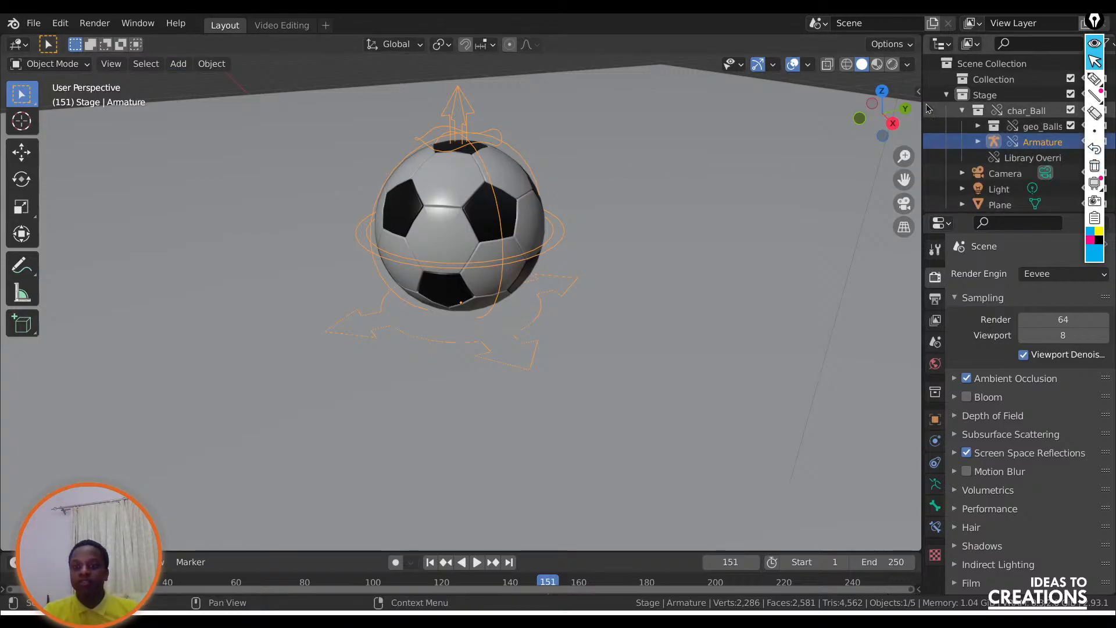
{"action": "left_click_drag", "start_coordinate": [923, 103], "coordinate": [807, 102]}
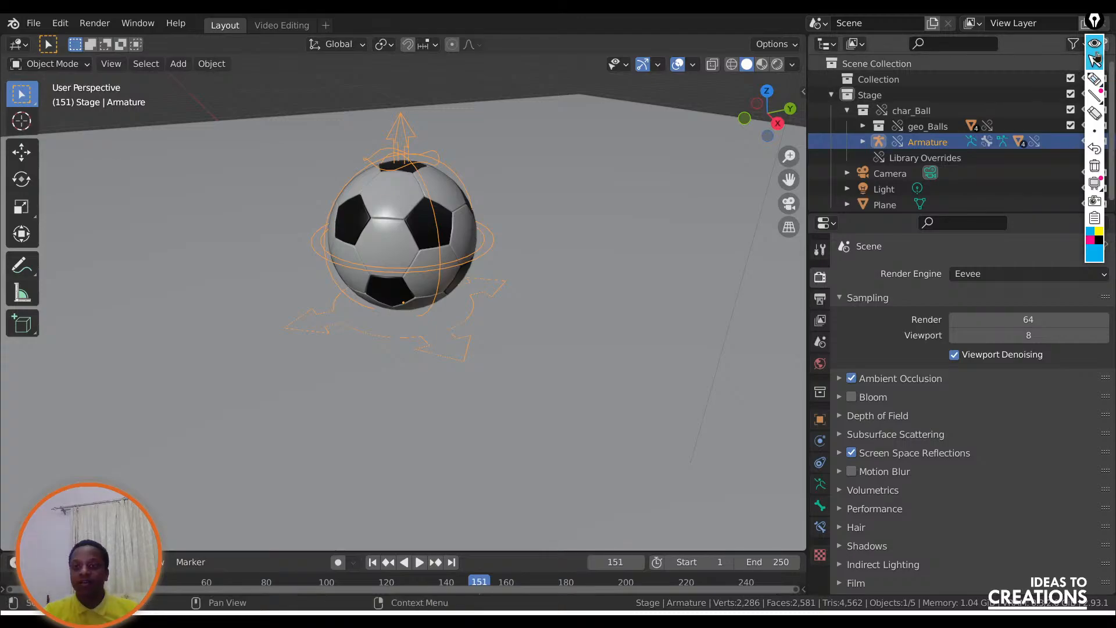
{"action": "left_click", "coordinate": [1093, 22]}
{"action": "left_click_drag", "start_coordinate": [1093, 22], "coordinate": [1050, 368]}
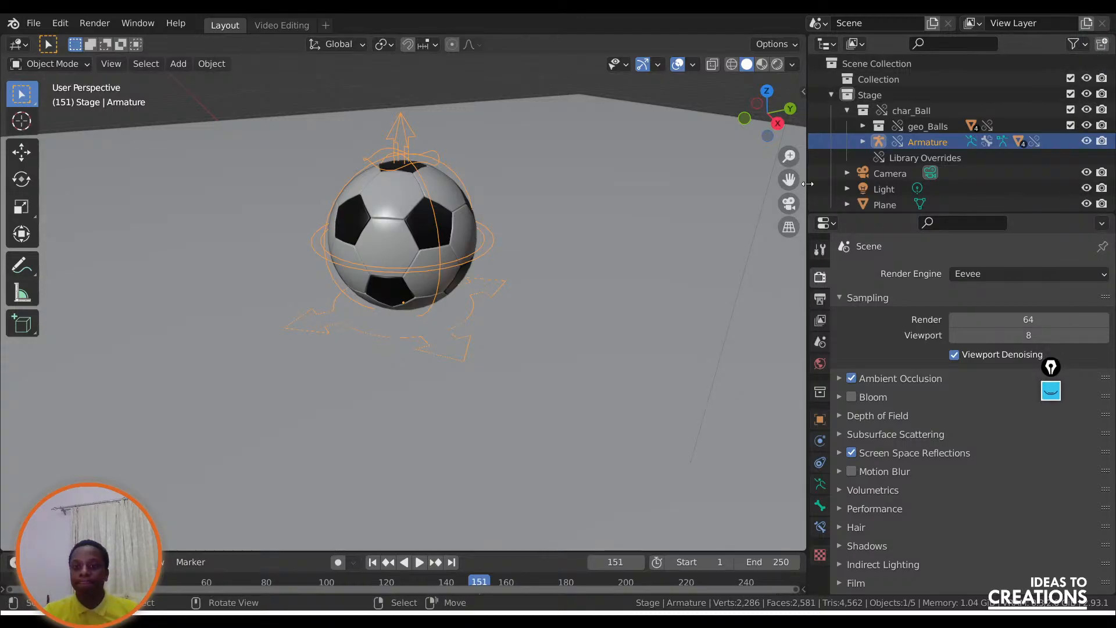
Collapse the char_Ball collection and move it from Stage into Collection.
{"action": "left_click", "coordinate": [847, 111]}
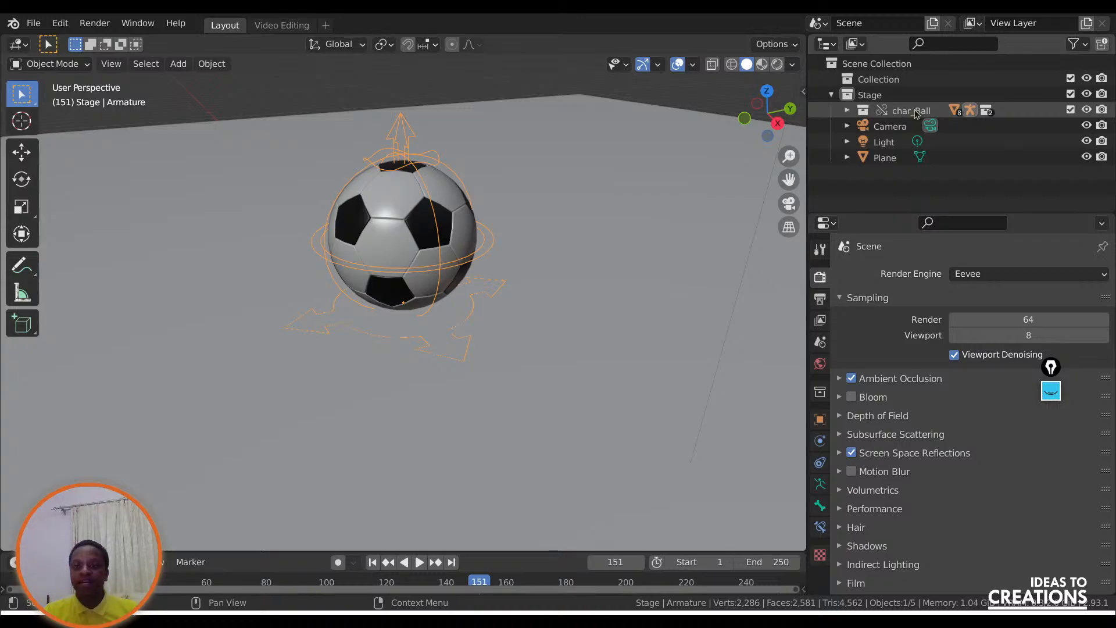
{"action": "left_click_drag", "start_coordinate": [874, 112], "coordinate": [861, 84]}
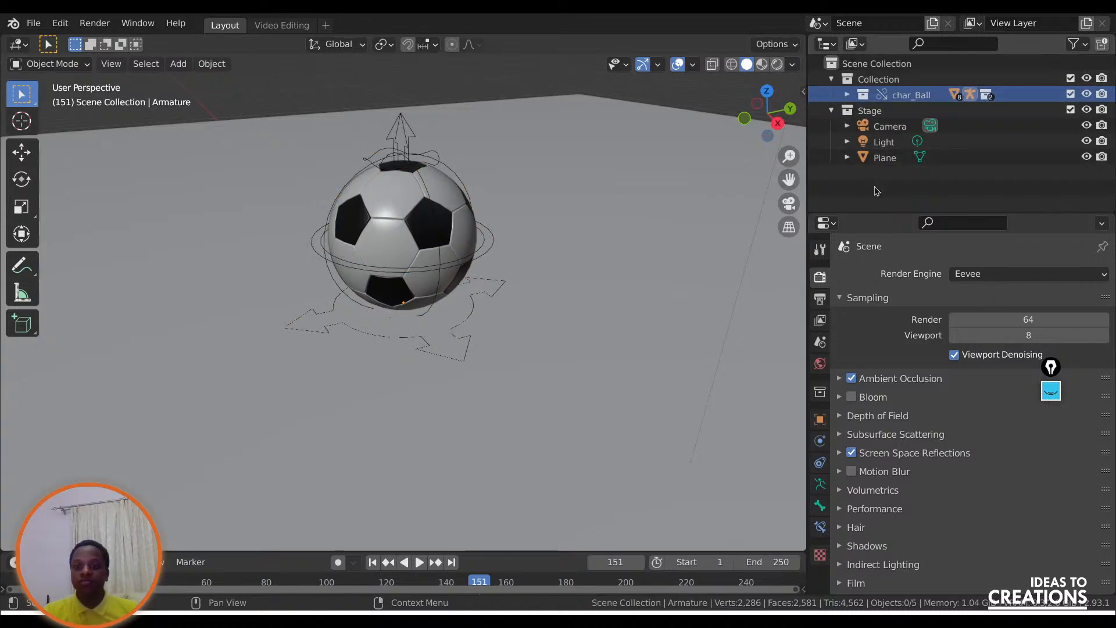
{"action": "left_click", "coordinate": [877, 187]}
Rename the Plane object as Floor.
{"action": "left_click", "coordinate": [886, 164]}
{"action": "double_click", "coordinate": [893, 162]}
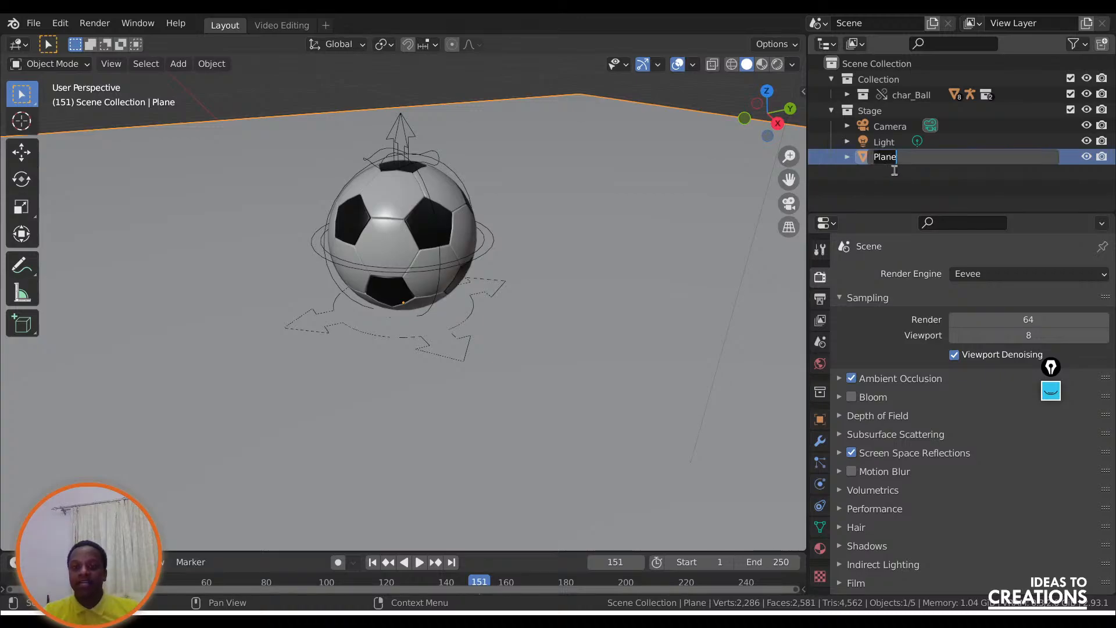
{"action": "type", "text": "Floo"}
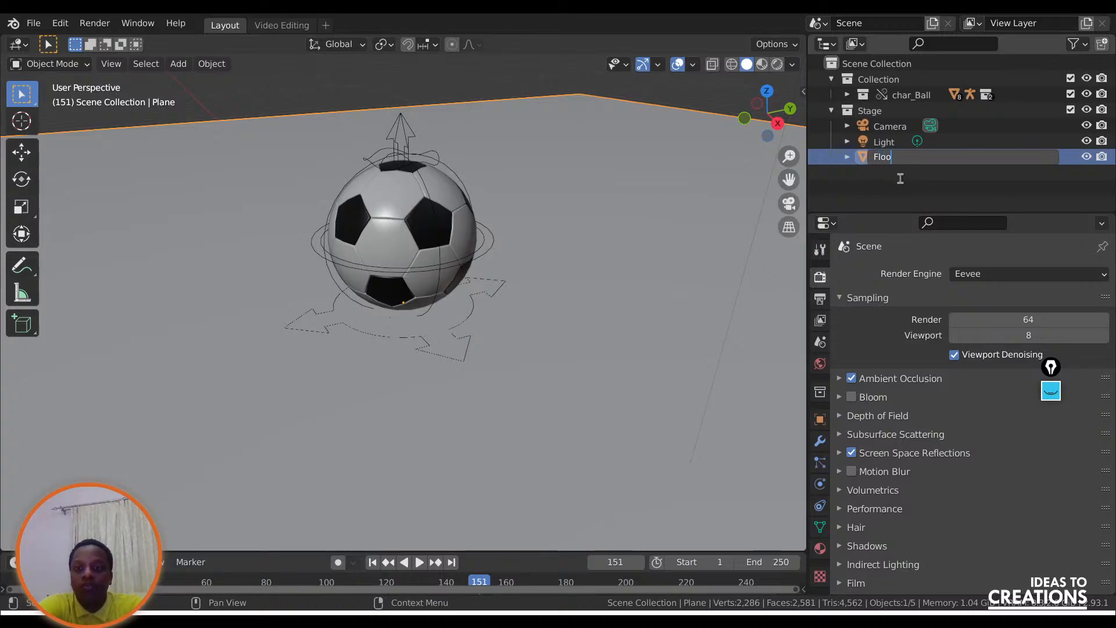
{"action": "type", "text": "r"}
{"action": "key", "text": "Return"}
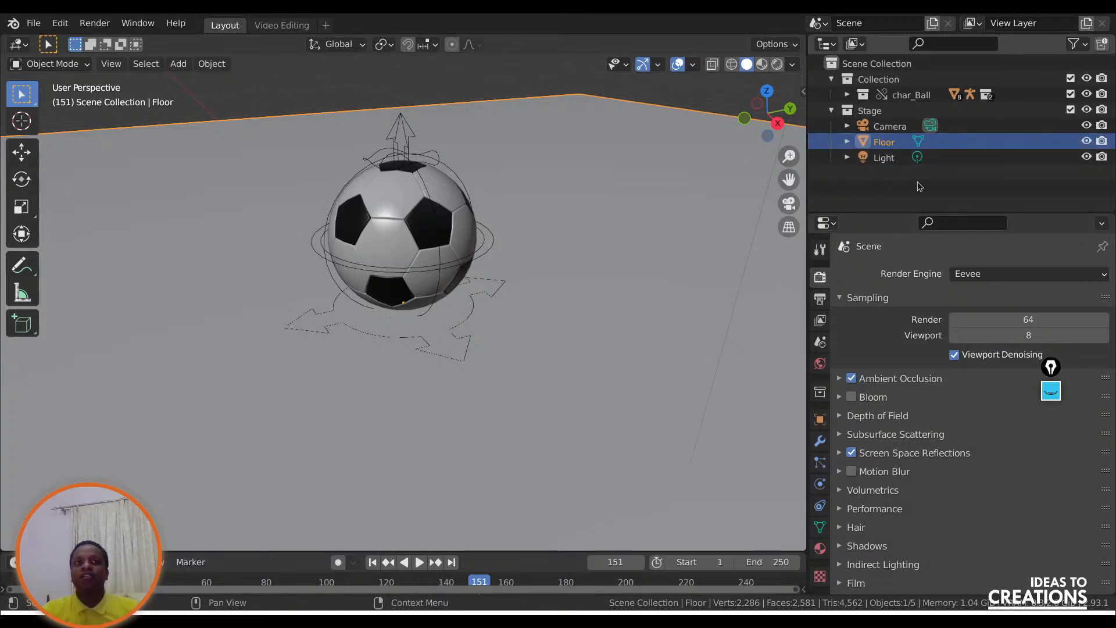
Deselect the floor and enable Bloom in the Eevee render settings.
{"action": "left_click", "coordinate": [935, 196]}
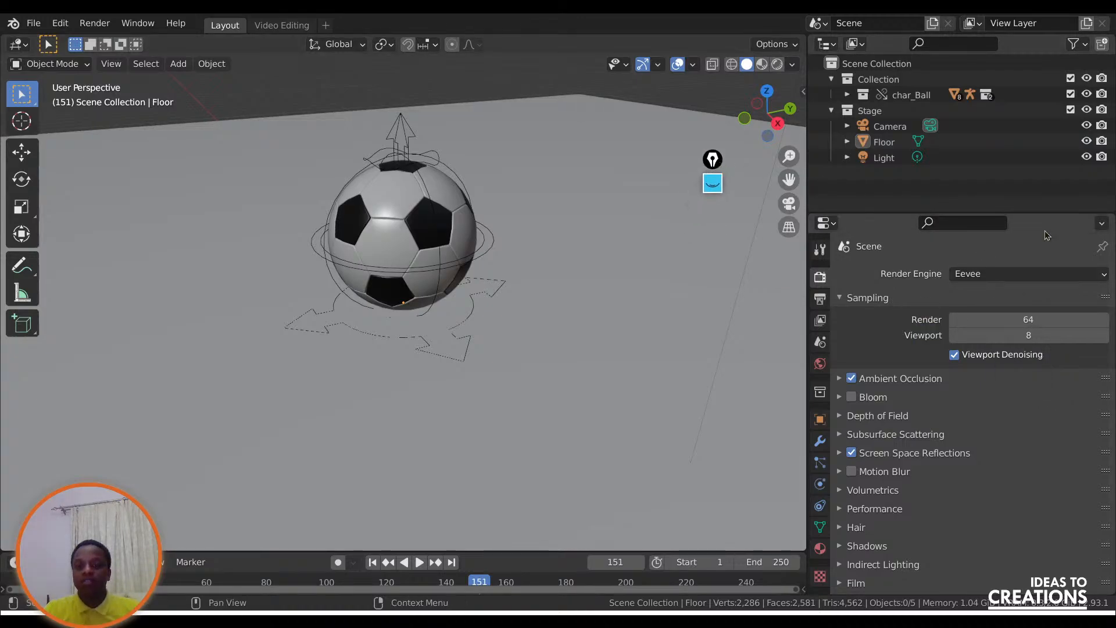
{"action": "left_click", "coordinate": [852, 398]}
{"action": "scroll", "coordinate": [887, 471], "scroll_direction": "down", "scroll_amount": 3}
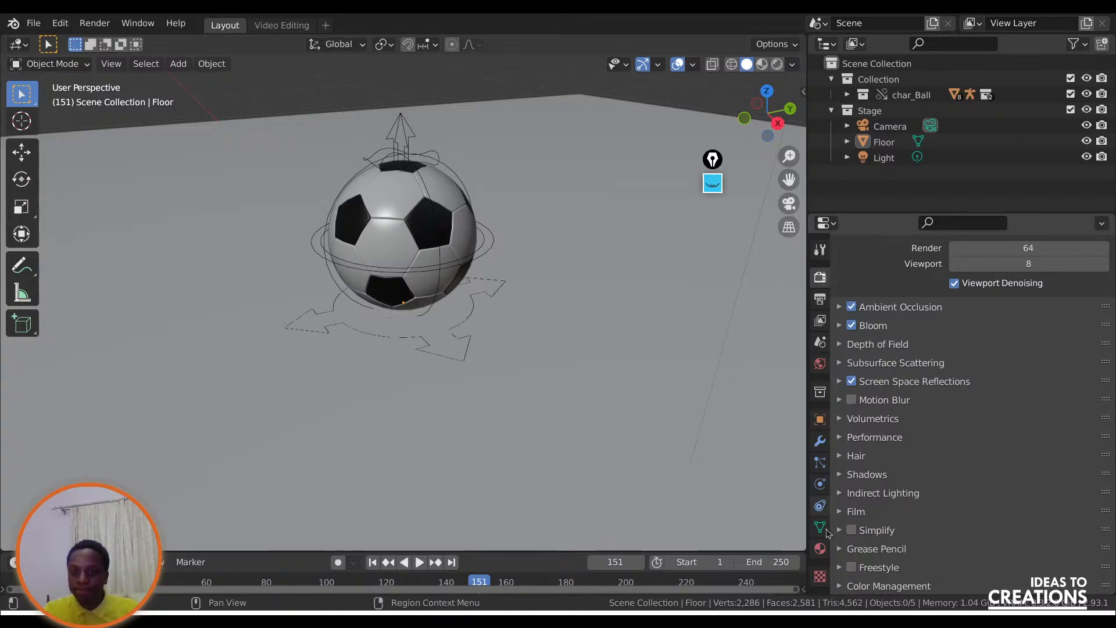
Set the render output path to the D:\Bouncing Ball\out folder with the file name BallBounce.
{"action": "left_click", "coordinate": [820, 299]}
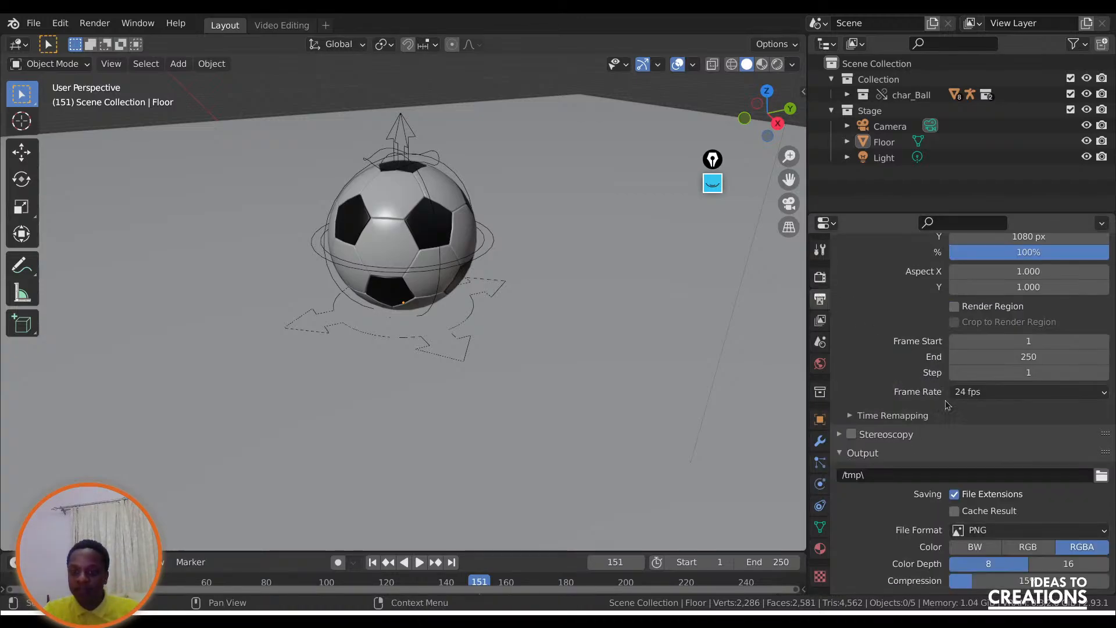
{"action": "left_click", "coordinate": [1101, 475]}
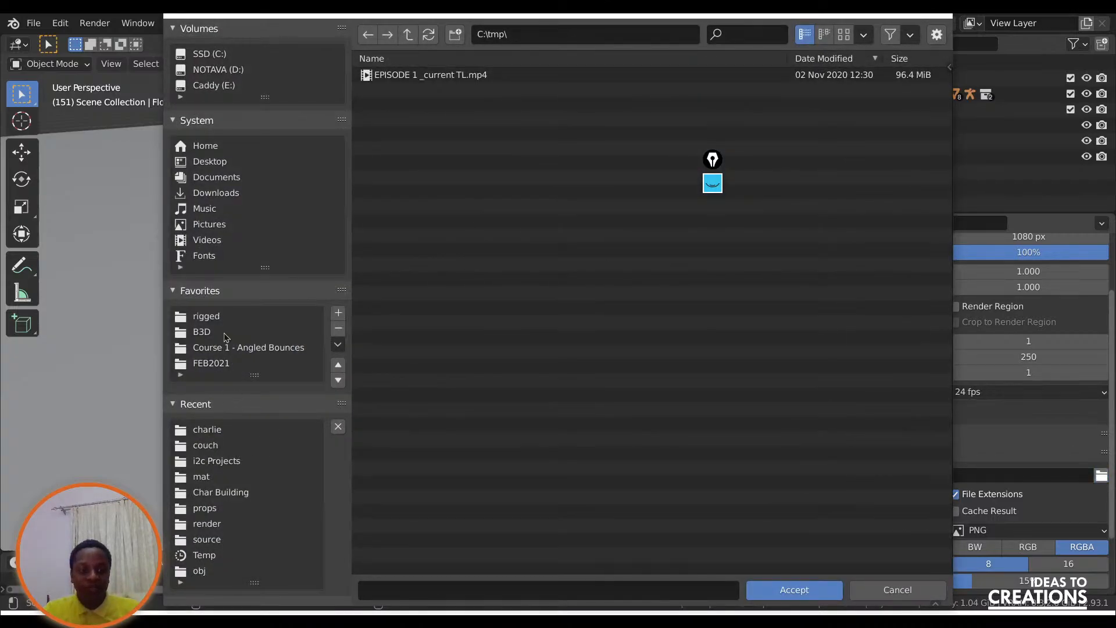
{"action": "left_click", "coordinate": [224, 319]}
{"action": "left_click", "coordinate": [219, 71]}
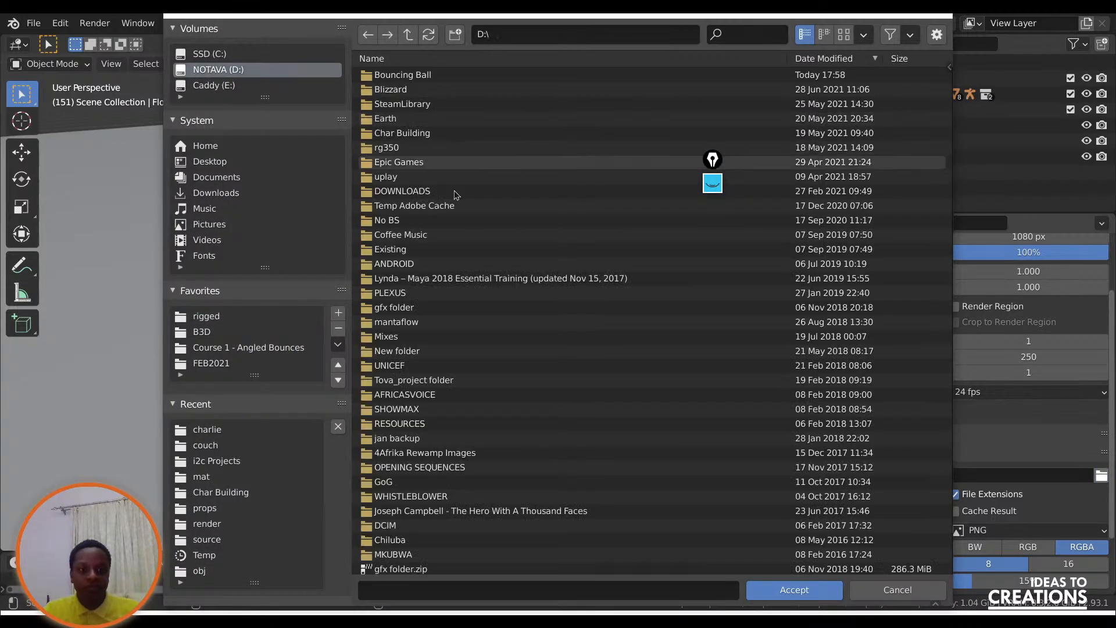
{"action": "double_click", "coordinate": [393, 75]}
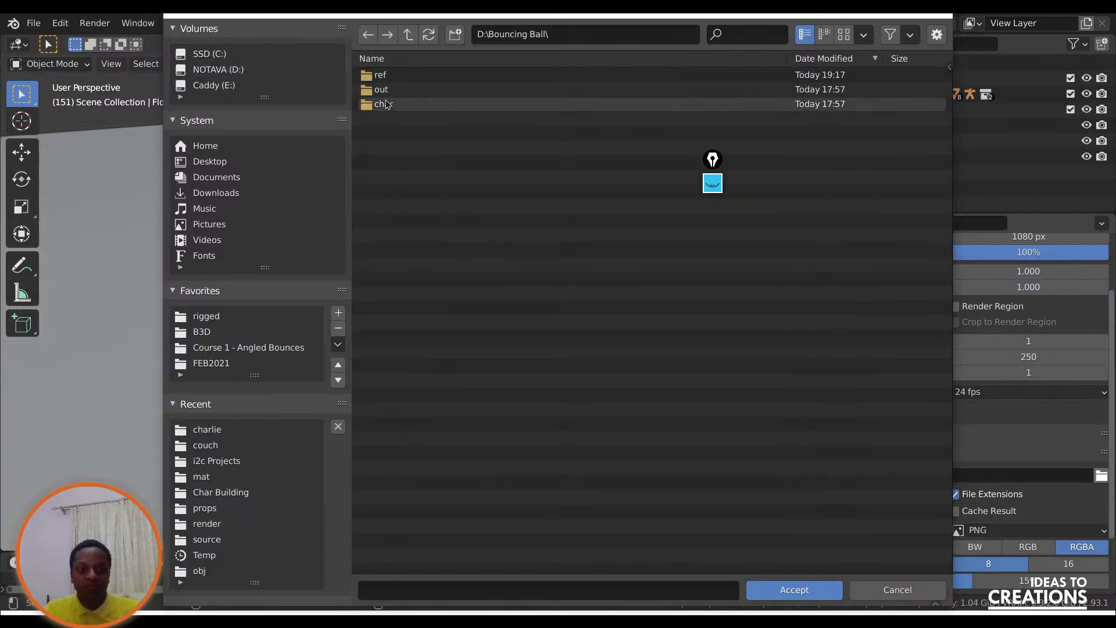
{"action": "double_click", "coordinate": [416, 89]}
{"action": "left_click", "coordinate": [615, 589]}
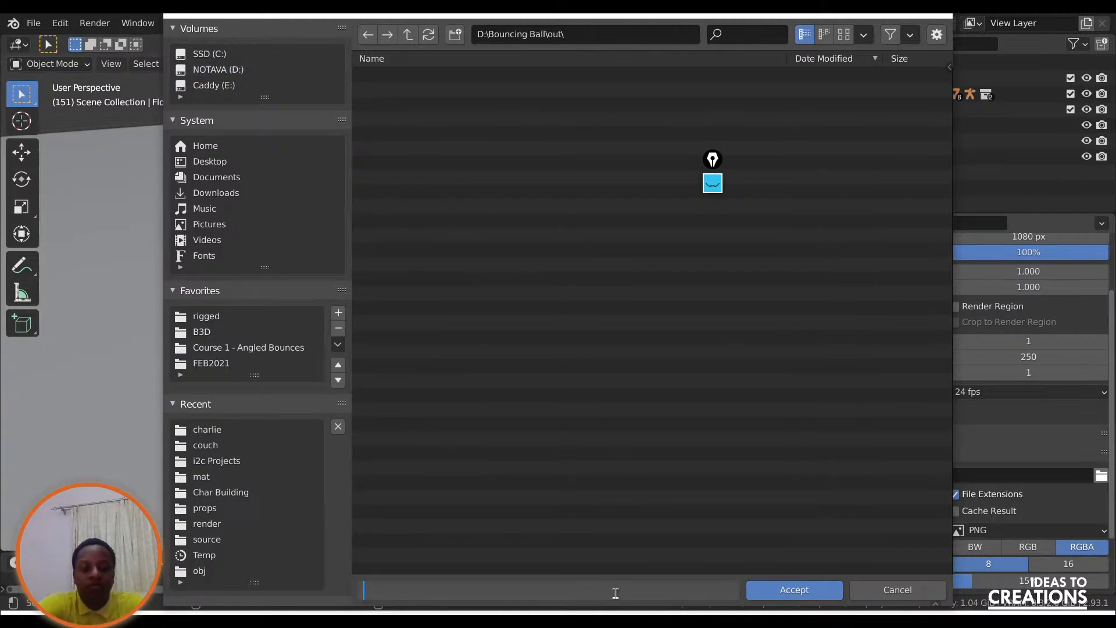
{"action": "type", "text": "BallBounce"}
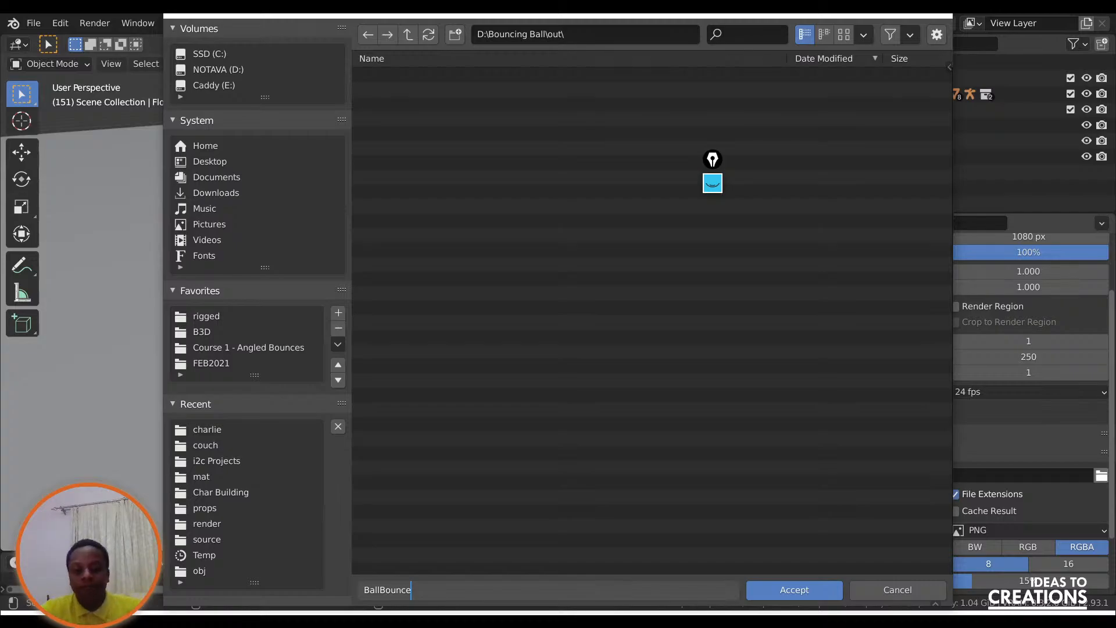
{"action": "left_click", "coordinate": [797, 590]}
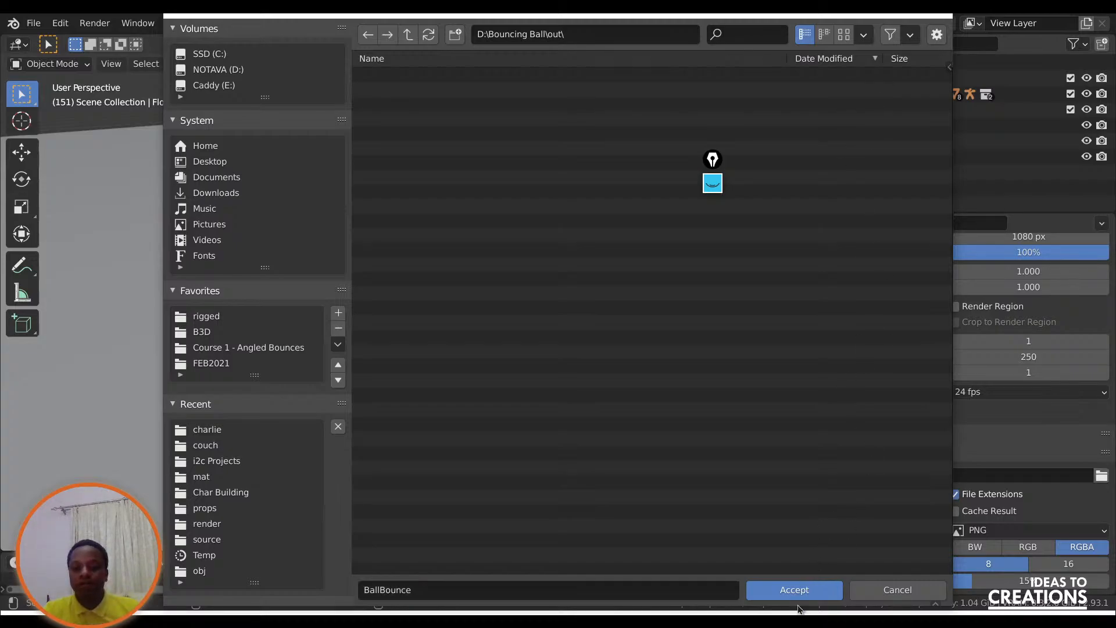
Accept the BallBounce output path, set the output file format to FFmpeg Video and show its encoding options.
{"action": "left_click", "coordinate": [799, 590]}
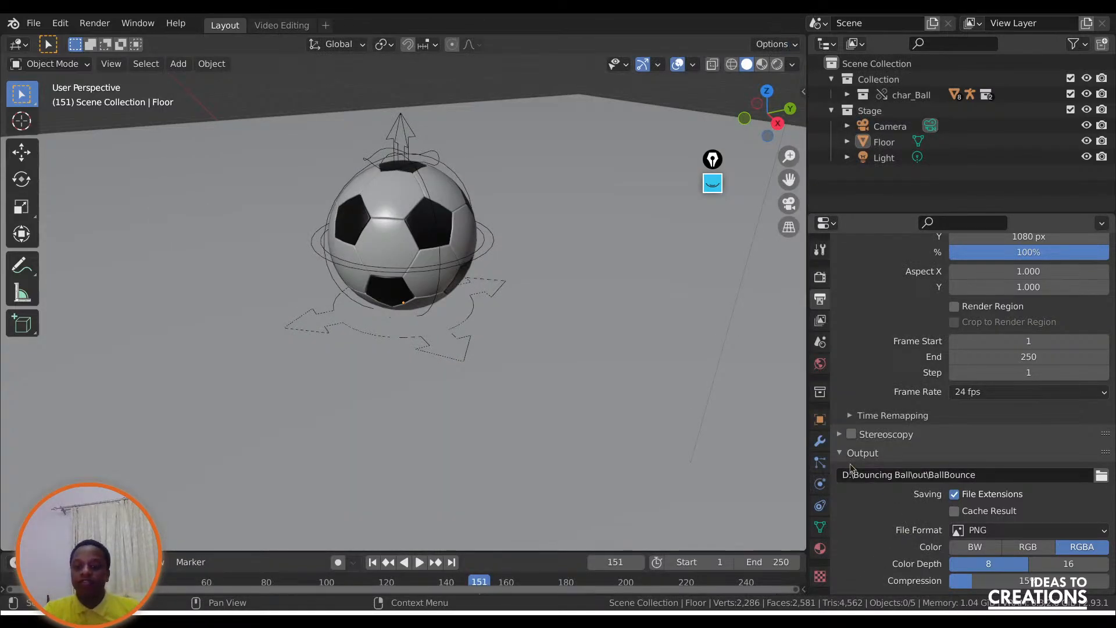
{"action": "left_click", "coordinate": [997, 530]}
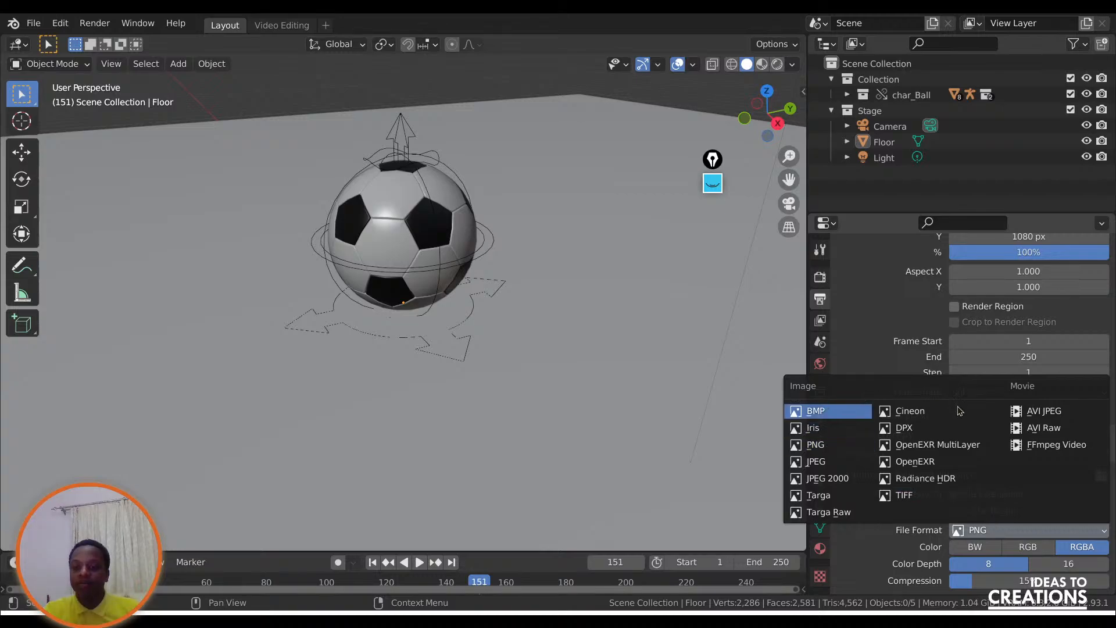
{"action": "left_click", "coordinate": [1055, 447]}
{"action": "scroll", "coordinate": [877, 542], "scroll_direction": "down", "scroll_amount": 1}
{"action": "left_click", "coordinate": [881, 547]}
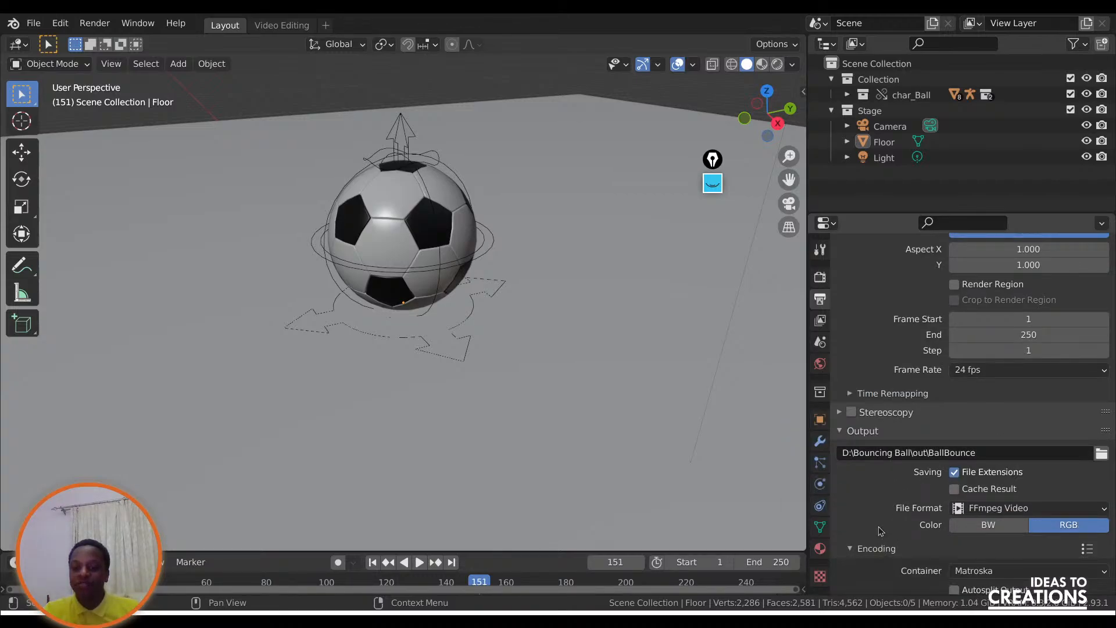
Change the container for the video encoding to an MPEG format.
{"action": "scroll", "coordinate": [881, 548], "scroll_direction": "down", "scroll_amount": 4}
{"action": "left_click", "coordinate": [981, 478]}
{"action": "left_click", "coordinate": [981, 442]}
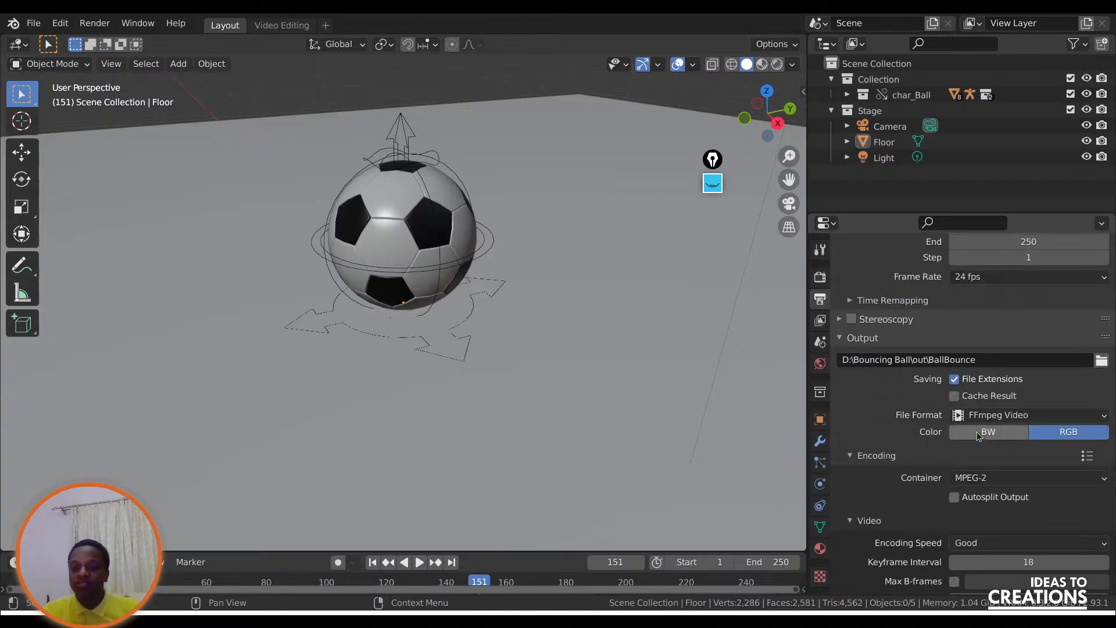
{"action": "left_click", "coordinate": [979, 479]}
{"action": "left_click", "coordinate": [981, 443]}
Collapse the Encoding, Output and Dimensions sections and return to the render settings.
{"action": "left_click", "coordinate": [884, 455]}
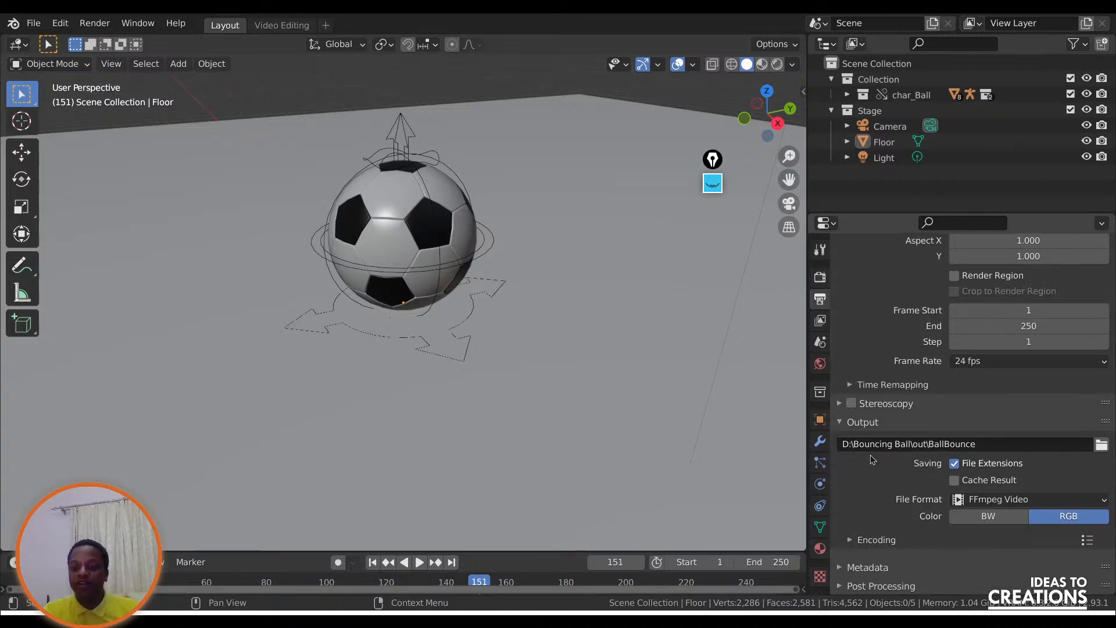
{"action": "left_click", "coordinate": [872, 430]}
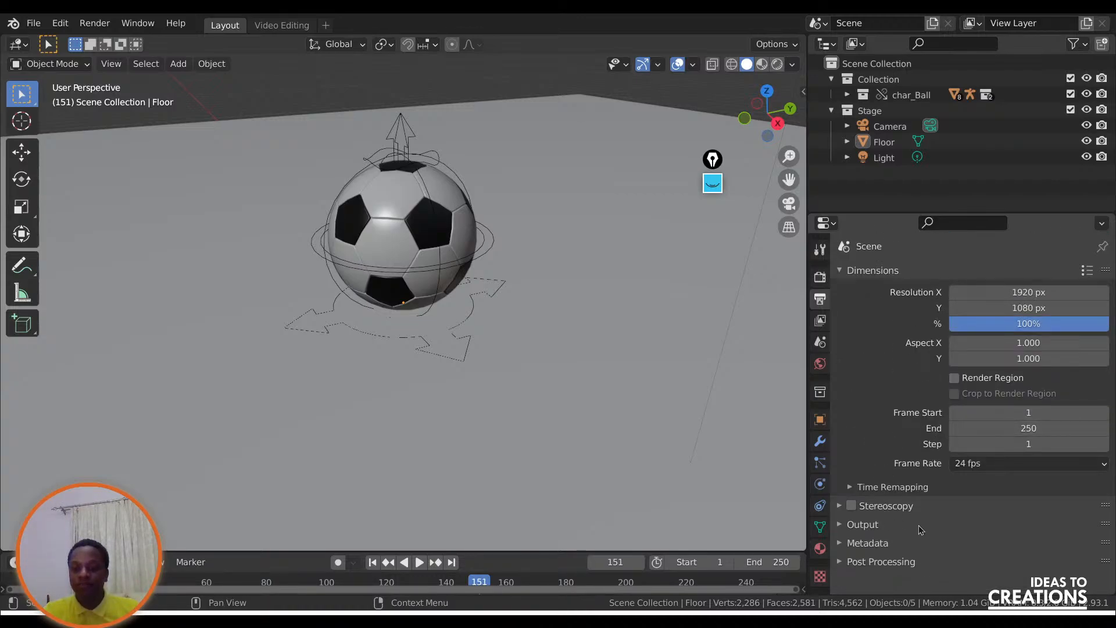
{"action": "left_click", "coordinate": [884, 273]}
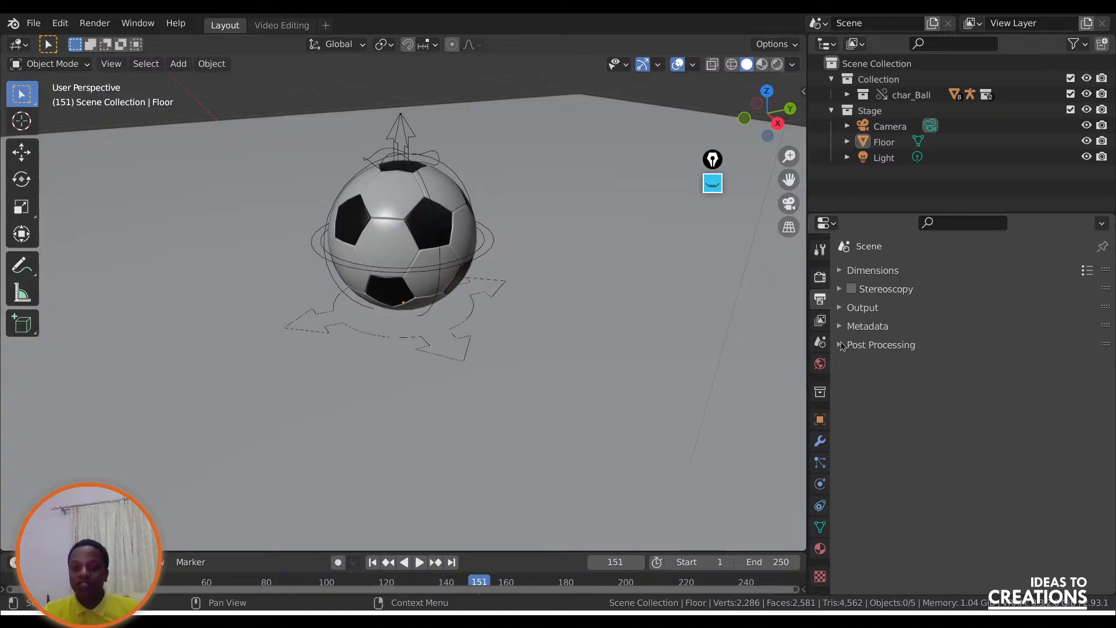
{"action": "left_click", "coordinate": [820, 277]}
Begin saving the project under a new name, creating and opening a folder named anim inside D:\Bouncing Ball.
{"action": "left_click", "coordinate": [14, 24]}
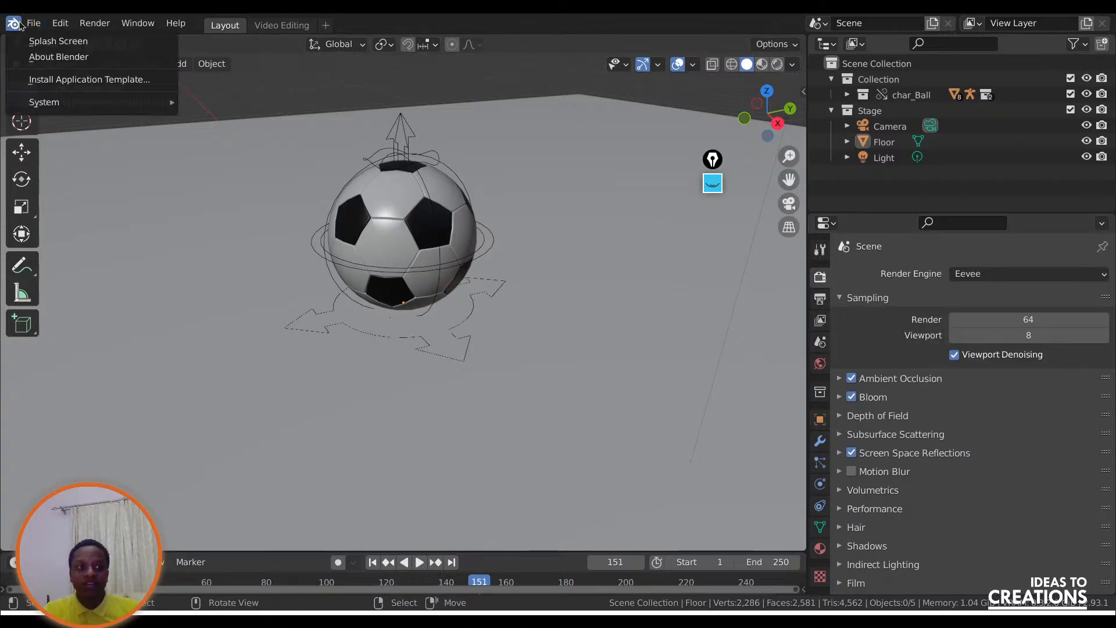
{"action": "mouse_move", "coordinate": [32, 23]}
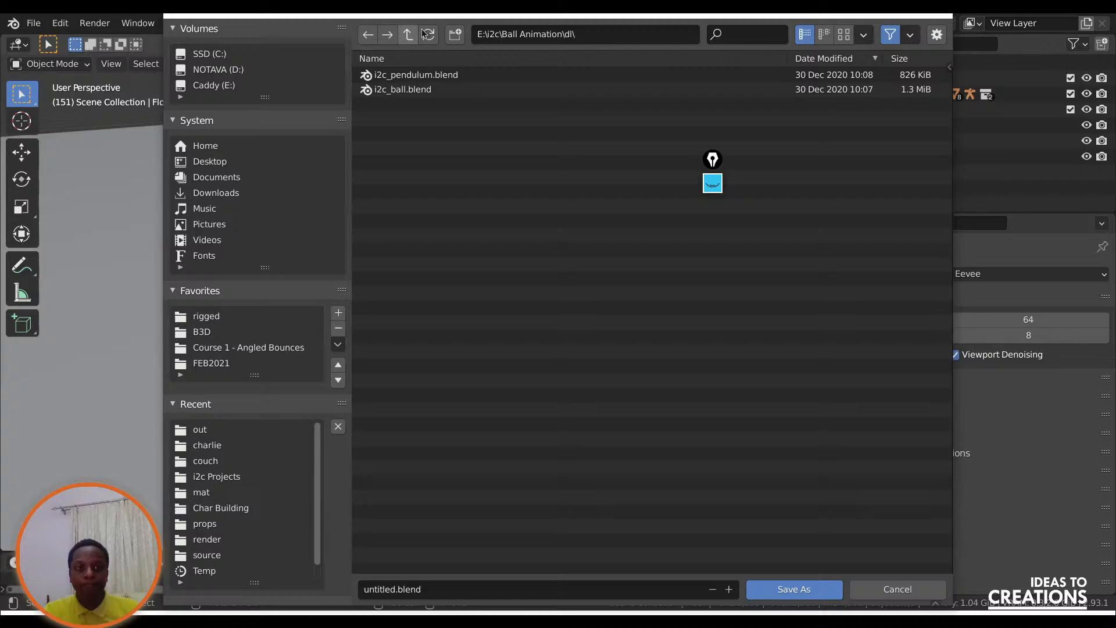
{"action": "left_click", "coordinate": [409, 34]}
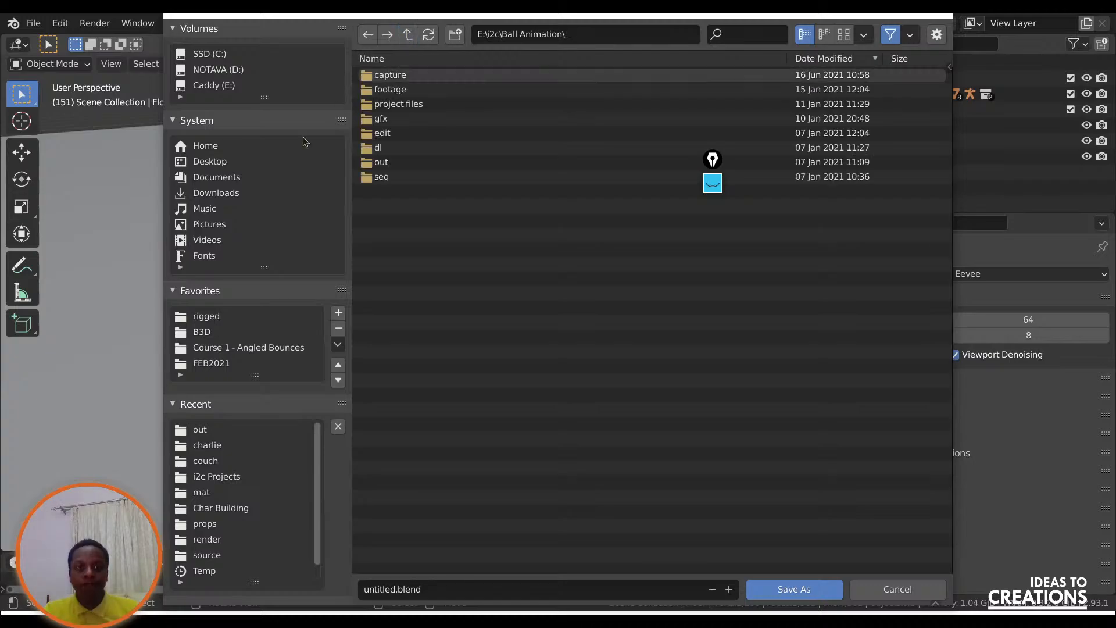
{"action": "left_click", "coordinate": [225, 71]}
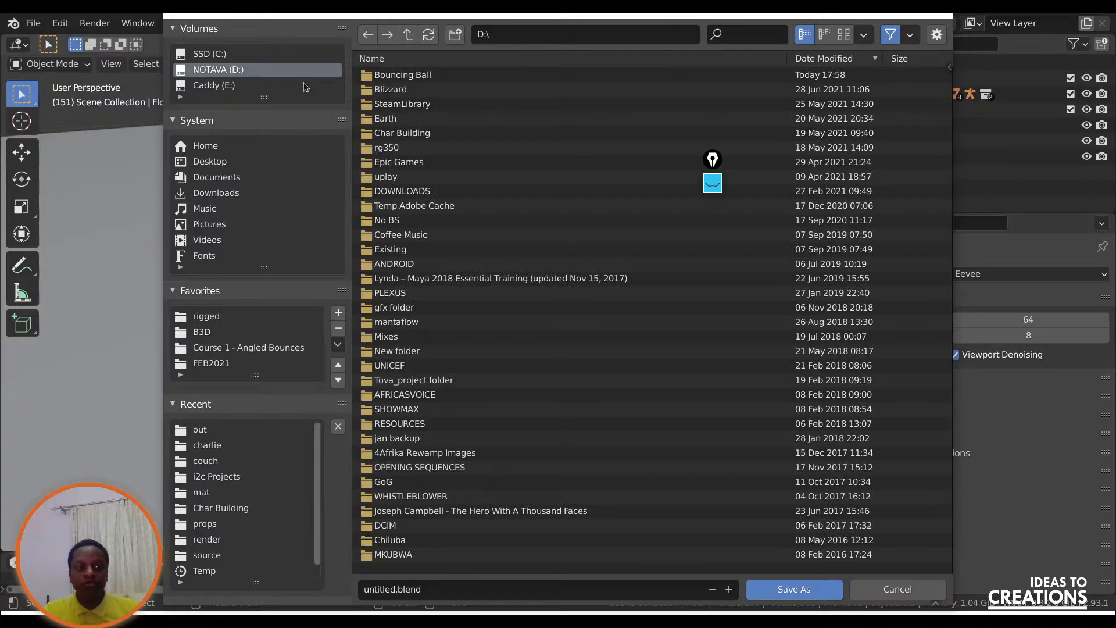
{"action": "double_click", "coordinate": [390, 75]}
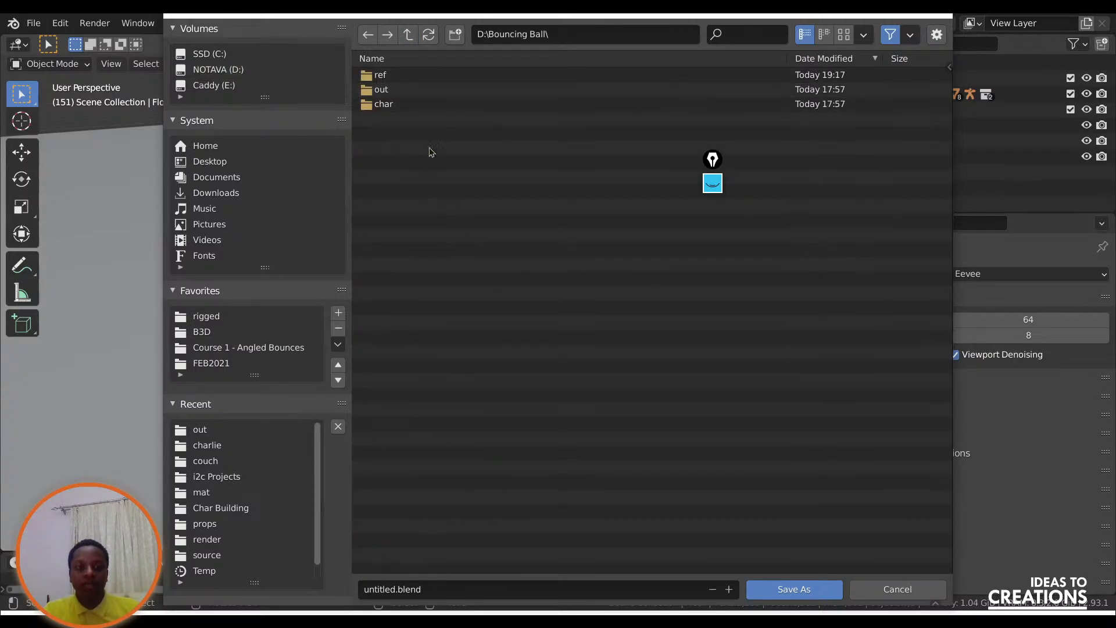
{"action": "left_click", "coordinate": [455, 35]}
{"action": "type", "text": "anim"}
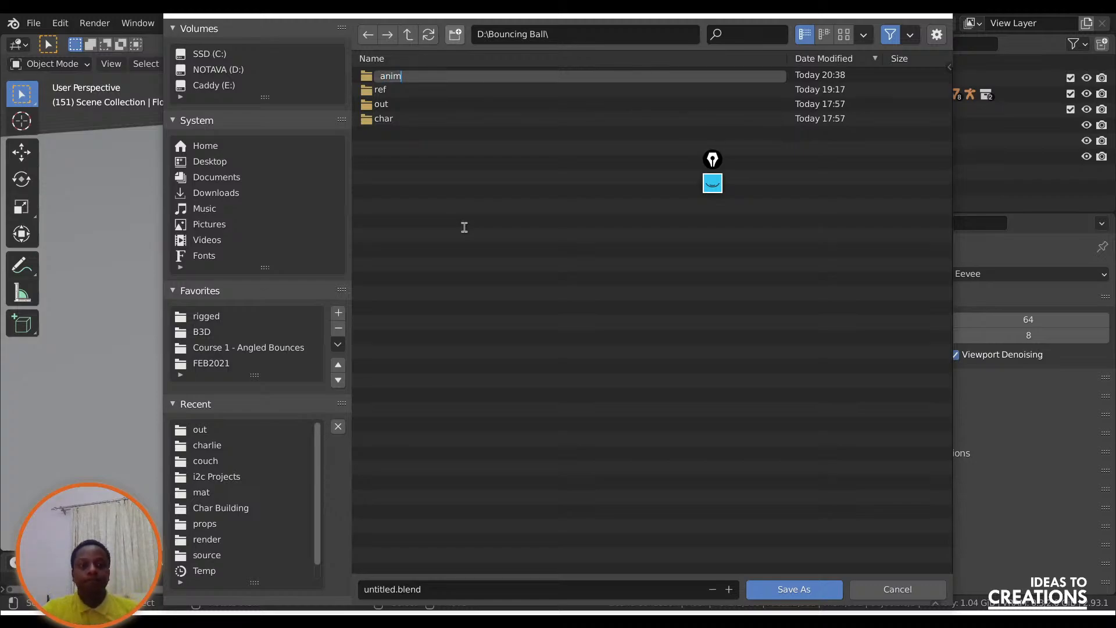
{"action": "key", "text": "Return"}
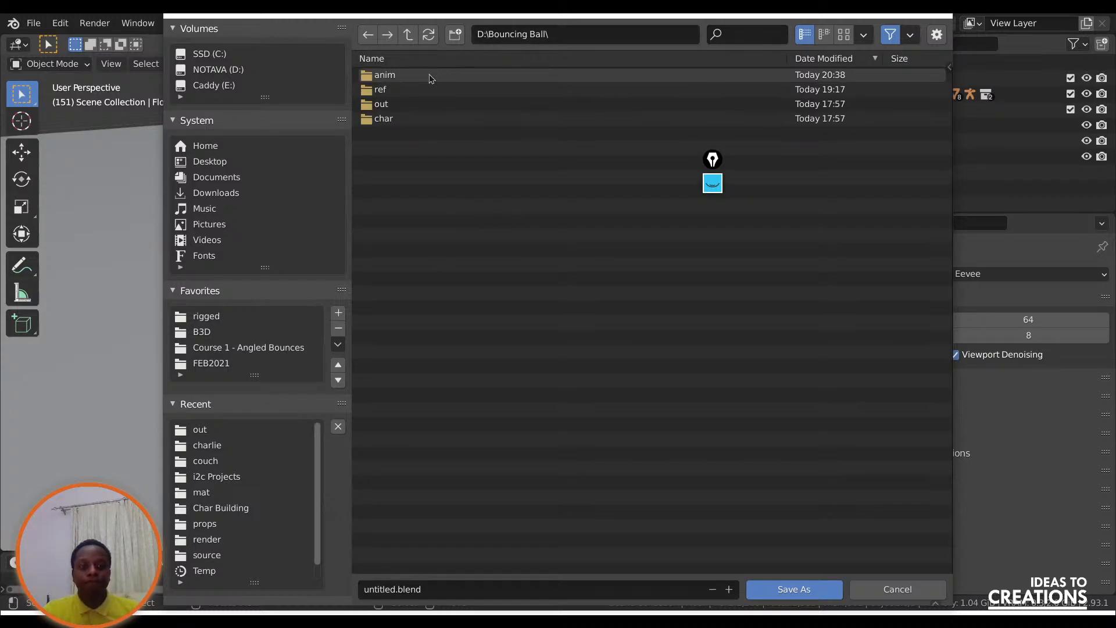
{"action": "double_click", "coordinate": [430, 76]}
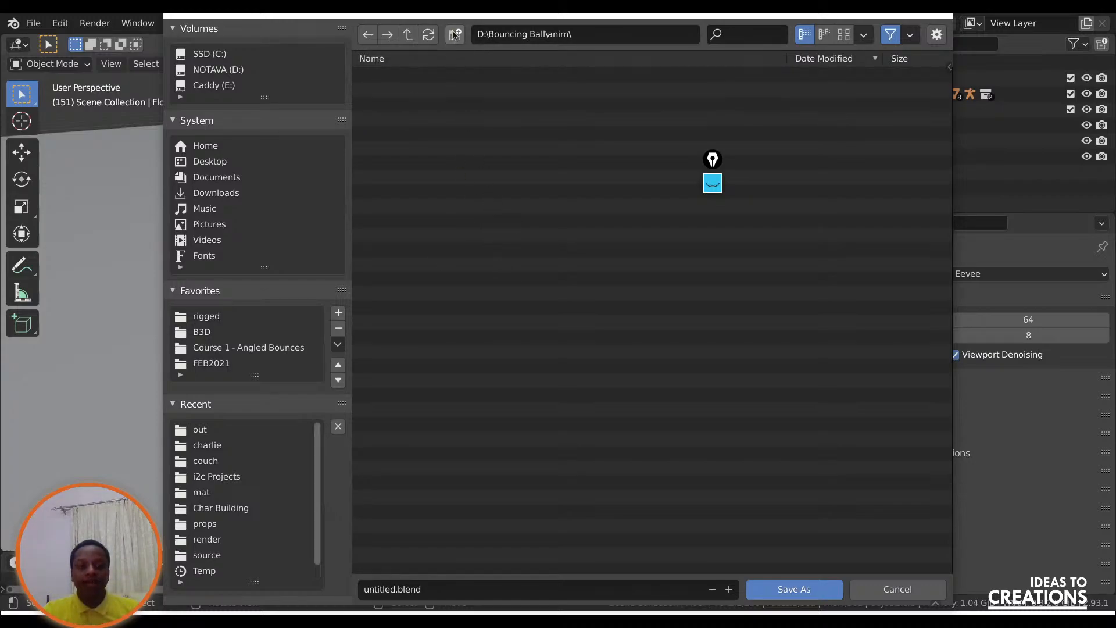
Name the file BallBounce.000.blend and save it in the anim folder.
{"action": "left_click", "coordinate": [465, 588]}
{"action": "type", "text": "BallBounce.000"}
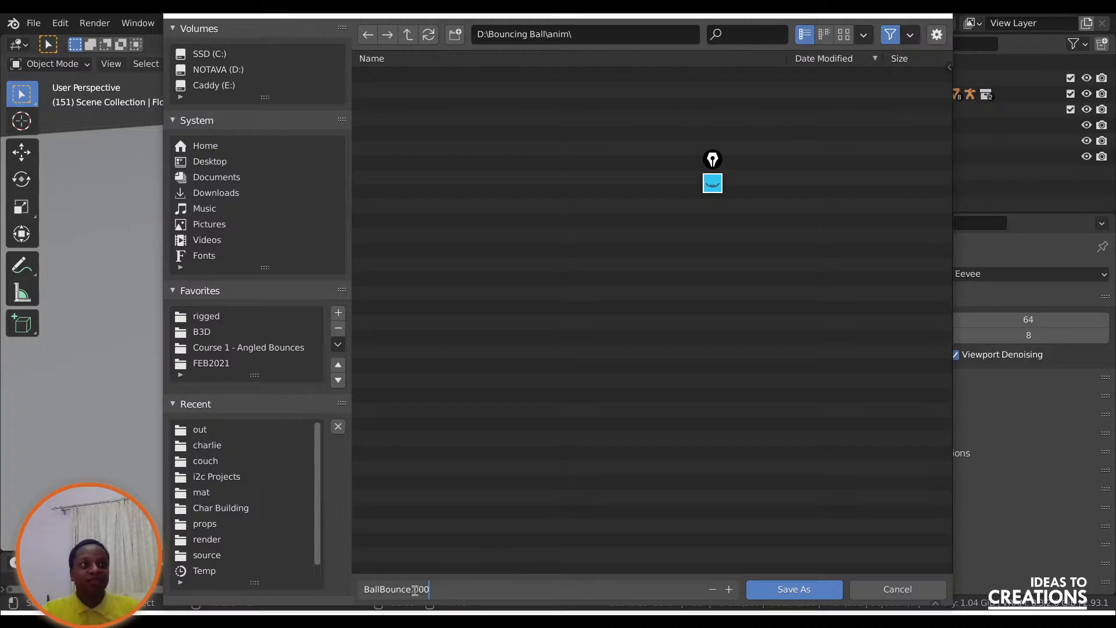
{"action": "left_click", "coordinate": [804, 590]}
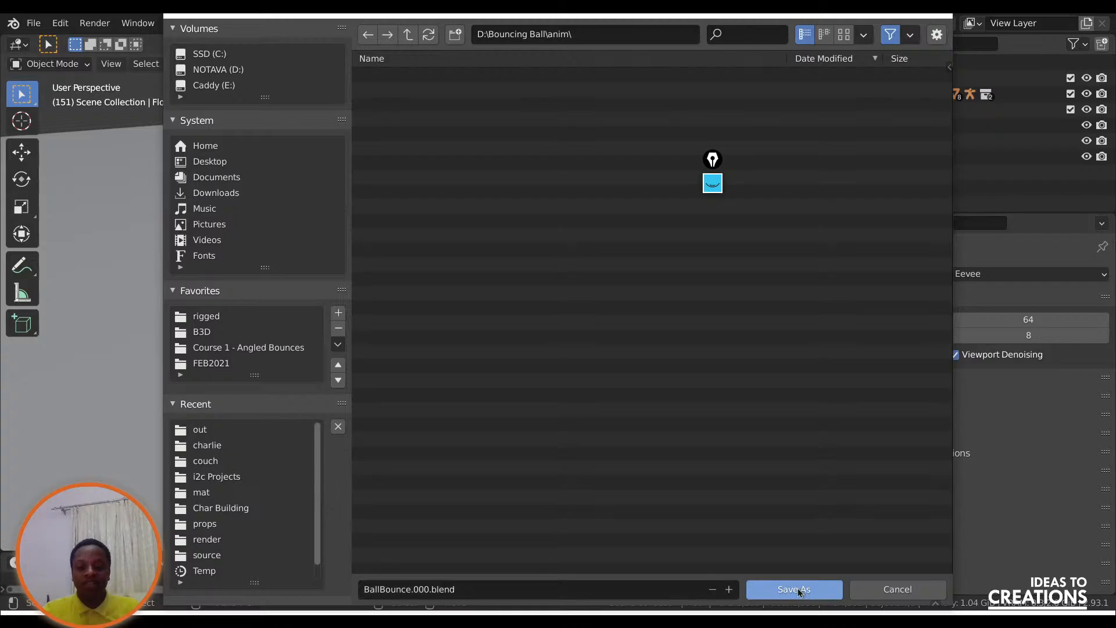
{"action": "left_click", "coordinate": [804, 590]}
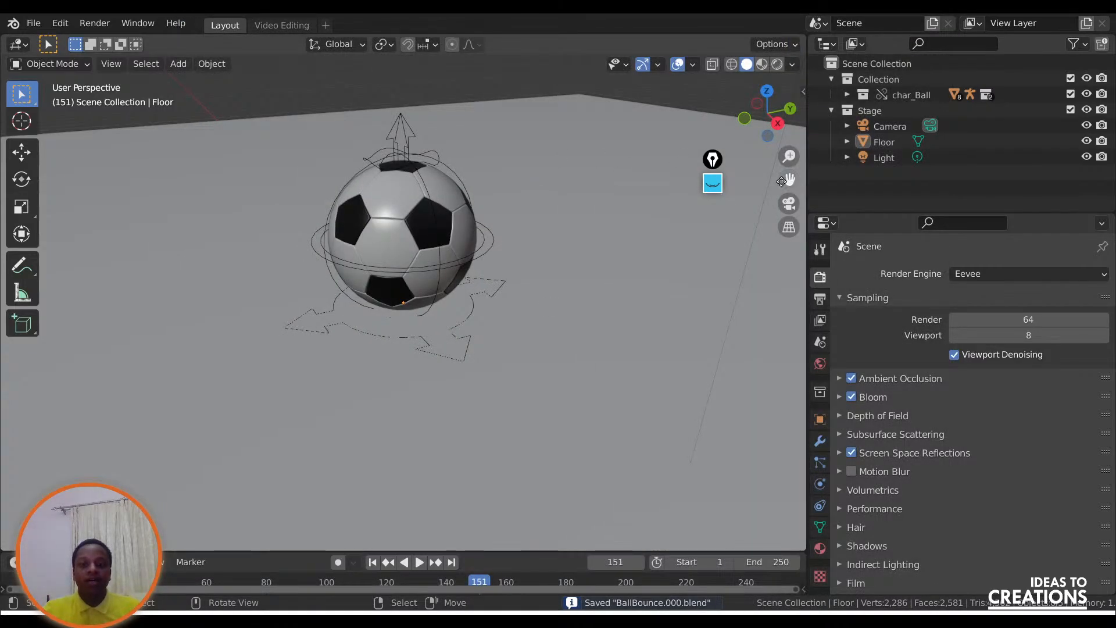
{"action": "left_click_drag", "start_coordinate": [714, 160], "coordinate": [729, 198]}
{"action": "scroll", "coordinate": [340, 247], "scroll_direction": "down", "scroll_amount": 4}
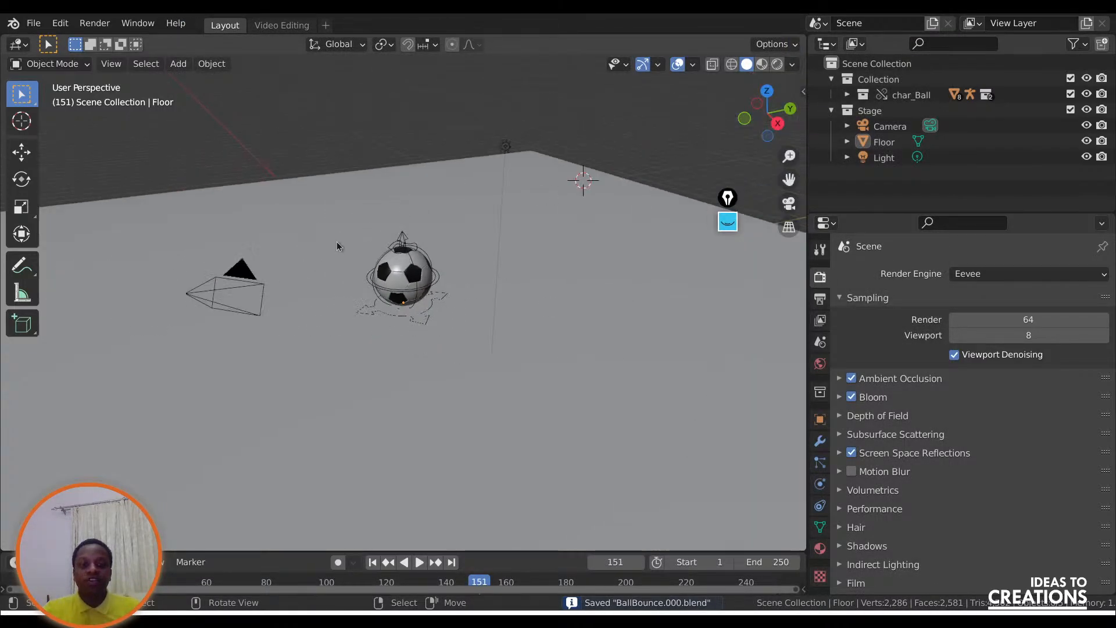
{"action": "scroll", "coordinate": [439, 249], "scroll_direction": "up", "scroll_amount": 1}
{"action": "left_click_drag", "start_coordinate": [747, 109], "coordinate": [742, 101]}
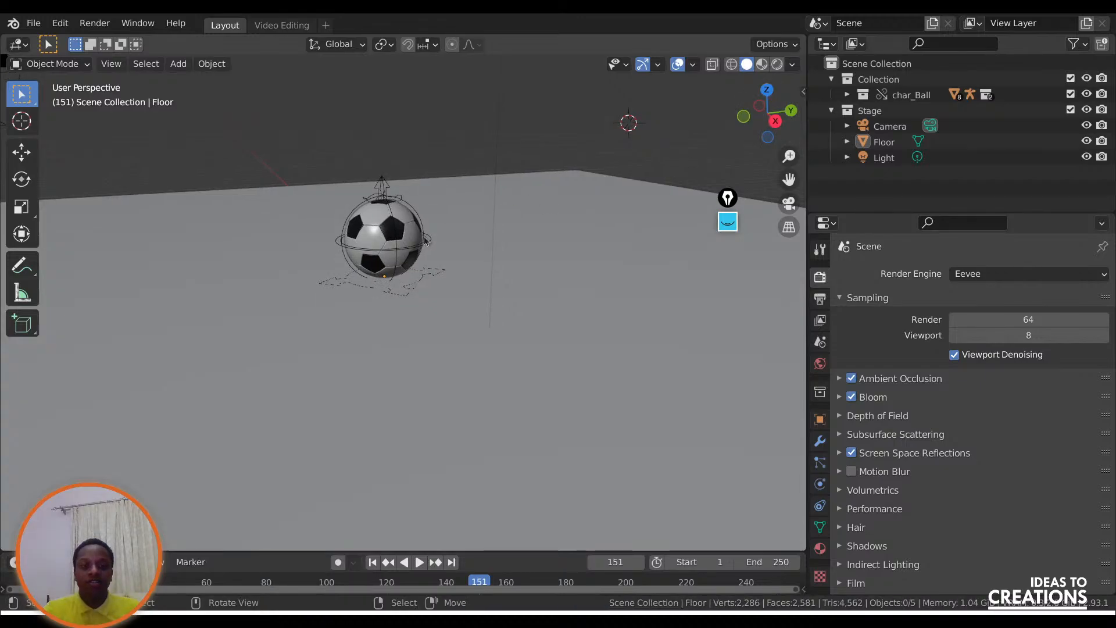
{"action": "left_click_drag", "start_coordinate": [789, 180], "coordinate": [835, 190]}
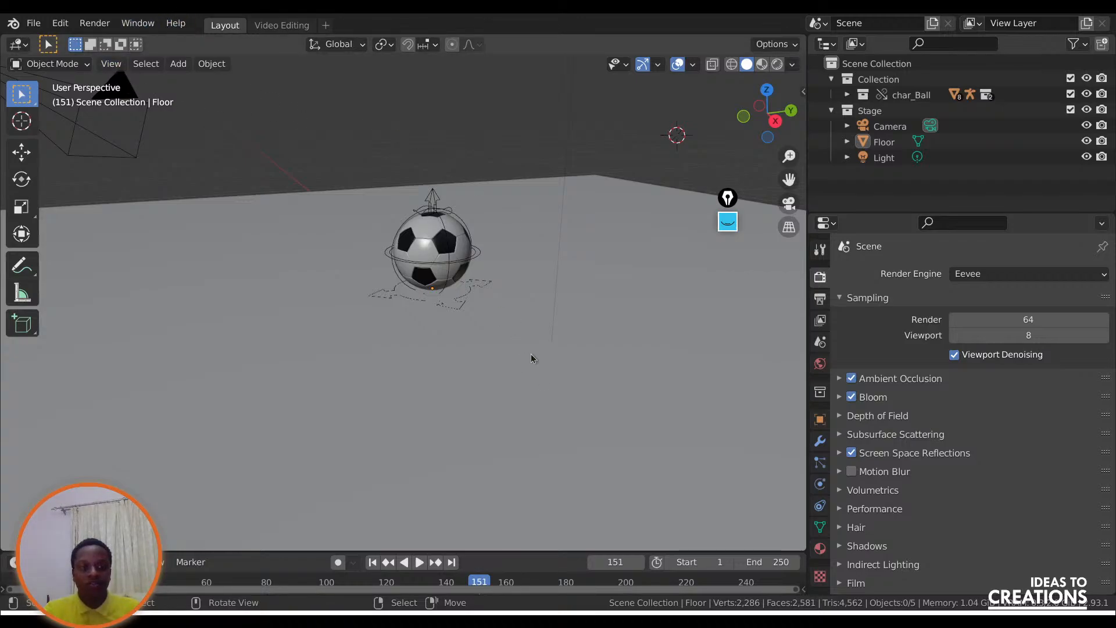
Save the project as a new version named BallBounce.101.blend in the anim folder.
{"action": "left_click", "coordinate": [34, 23]}
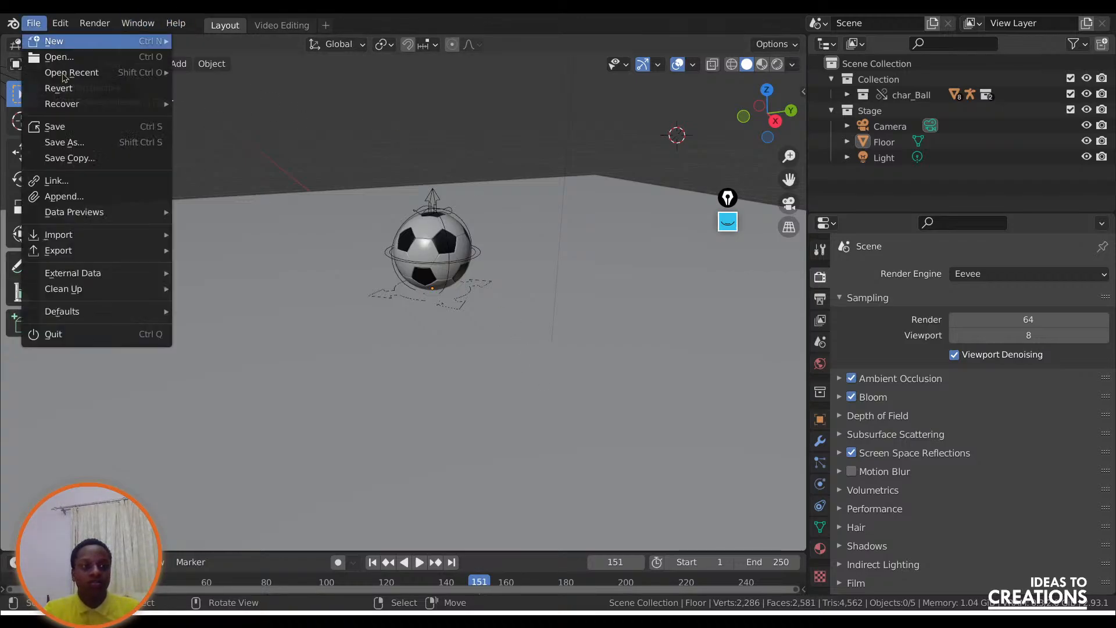
{"action": "left_click", "coordinate": [72, 146]}
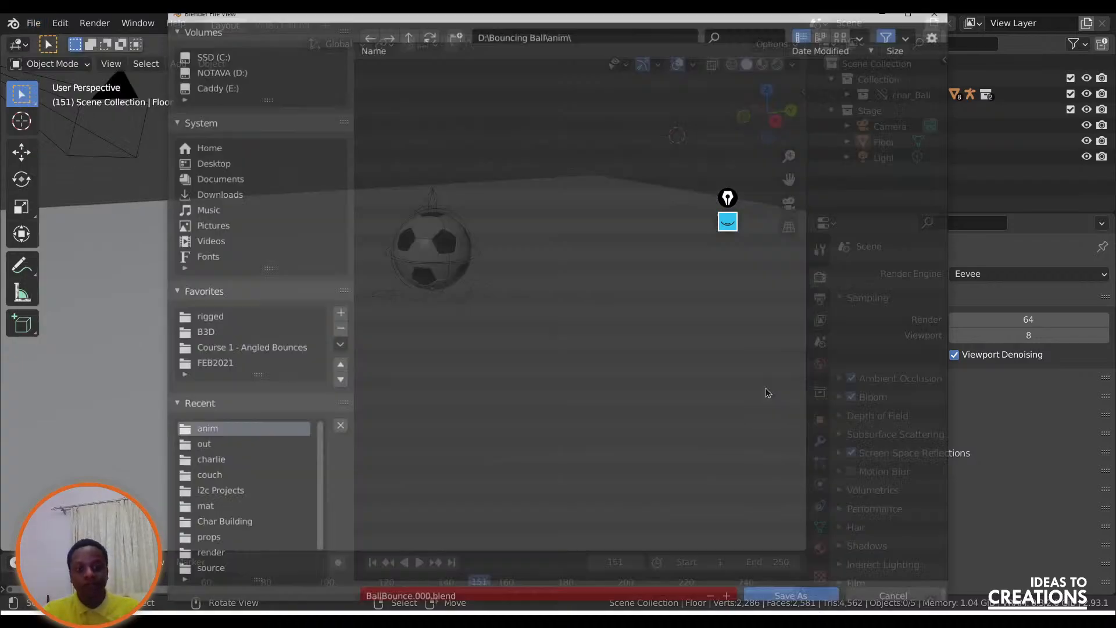
{"action": "left_click", "coordinate": [424, 593]}
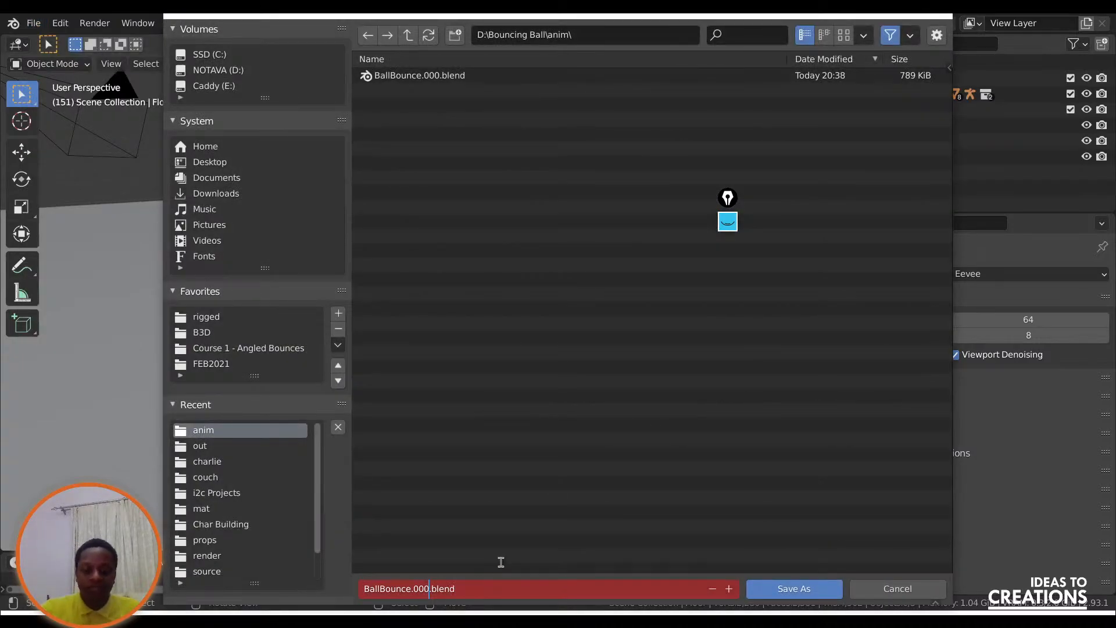
{"action": "left_click", "coordinate": [730, 589]}
{"action": "left_click", "coordinate": [417, 589]}
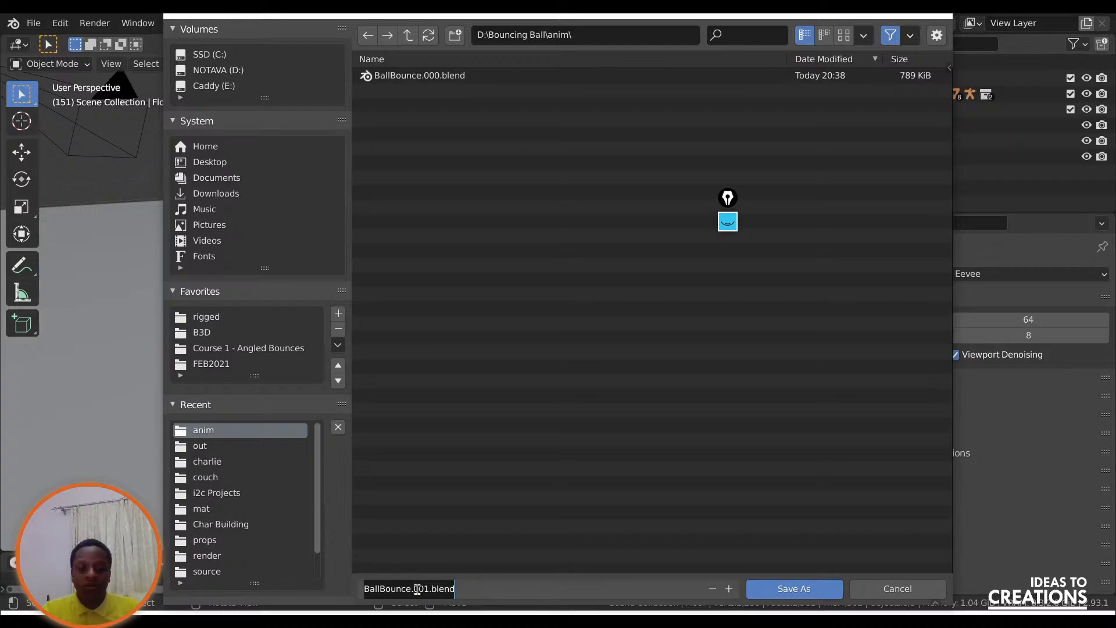
{"action": "left_click", "coordinate": [417, 589]}
{"action": "key", "text": "BackSpace"}
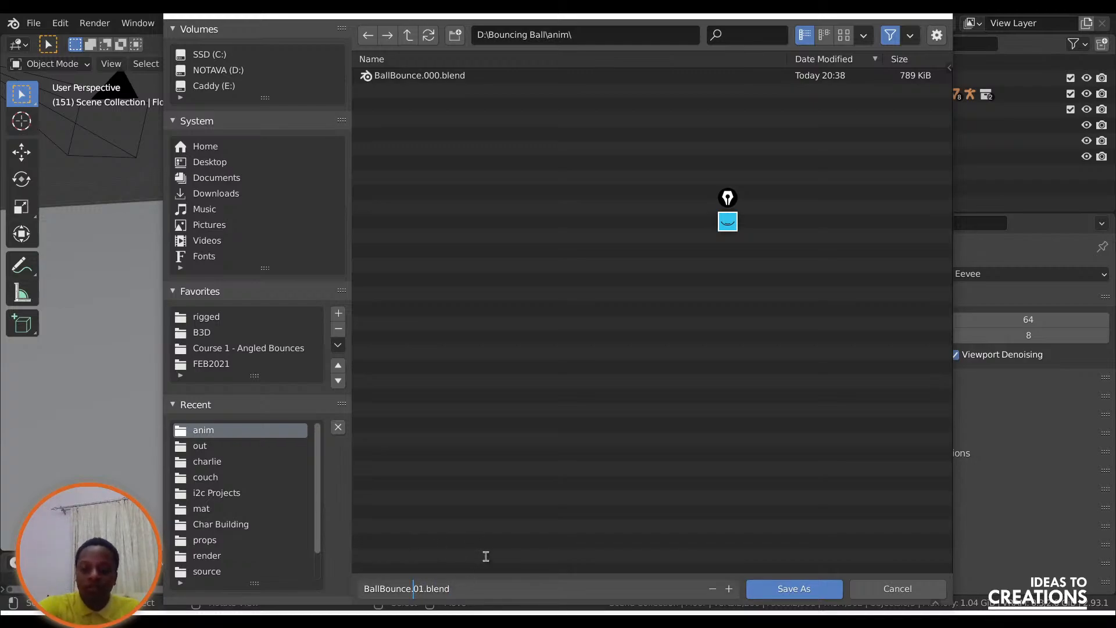
{"action": "type", "text": "1"}
{"action": "left_click", "coordinate": [739, 520]}
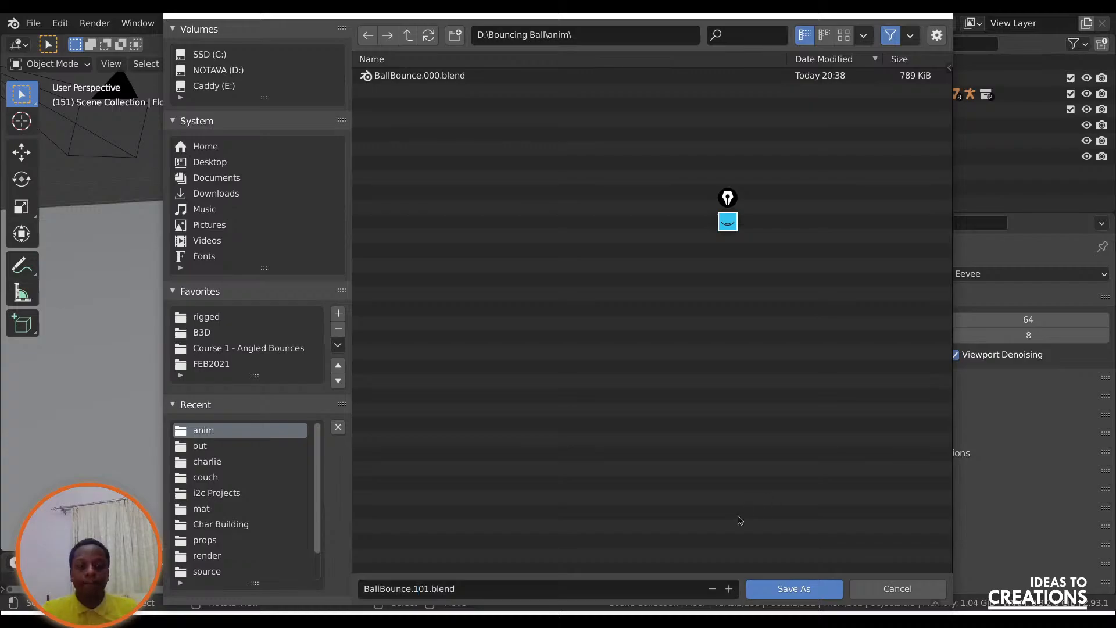
{"action": "left_click", "coordinate": [773, 588]}
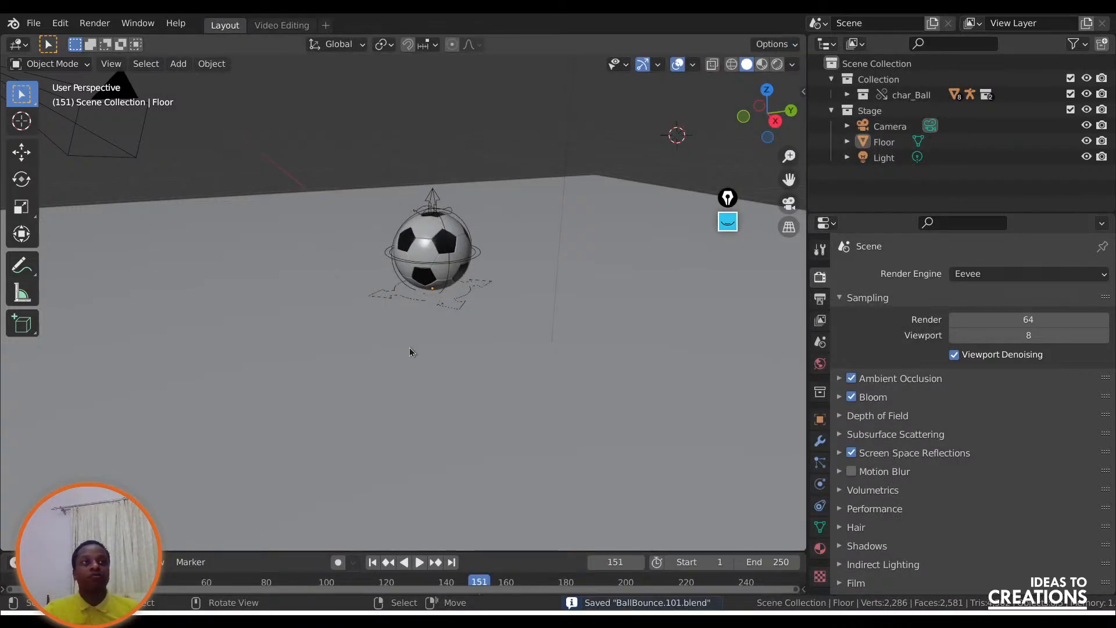
Look through the scene camera and enable Lock Camera to View.
{"action": "left_click", "coordinate": [788, 212]}
{"action": "left_click_drag", "start_coordinate": [767, 114], "coordinate": [761, 117]}
{"action": "left_click", "coordinate": [789, 204]}
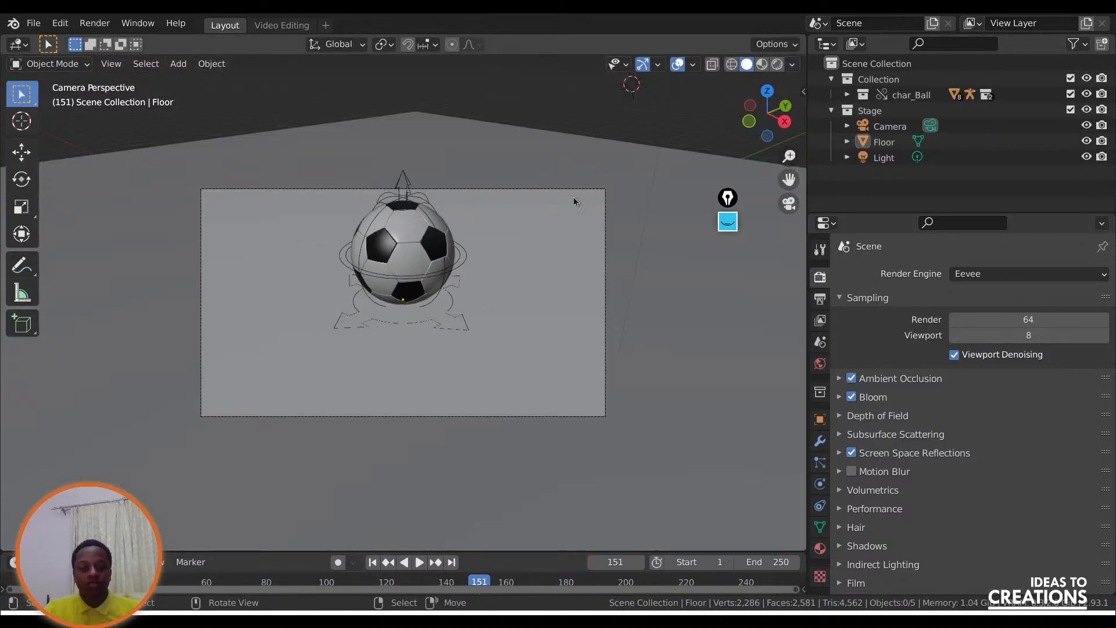
{"action": "key", "text": "q"}
{"action": "left_click", "coordinate": [500, 206]}
Reframe the camera so the ball sits in the left part of the shot on the floor, and disable Lock Camera to View.
{"action": "left_click_drag", "start_coordinate": [767, 114], "coordinate": [708, 102]}
{"action": "left_click_drag", "start_coordinate": [789, 180], "coordinate": [804, 189]}
{"action": "scroll", "coordinate": [504, 272], "scroll_direction": "down", "scroll_amount": 8}
{"action": "scroll", "coordinate": [504, 272], "scroll_direction": "up", "scroll_amount": 3}
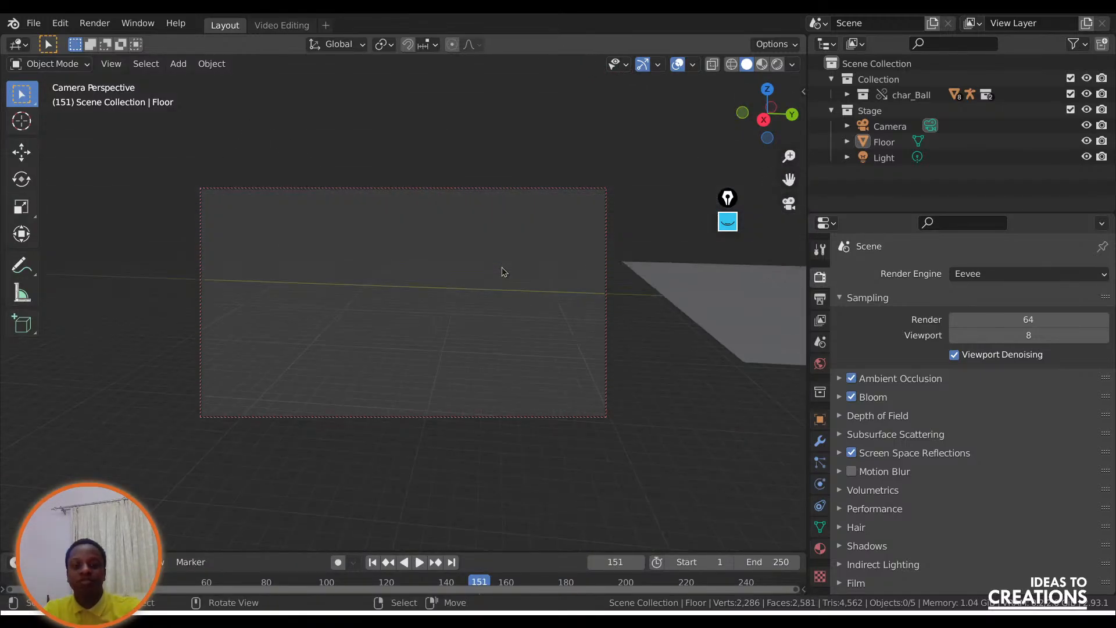
{"action": "left_click_drag", "start_coordinate": [789, 179], "coordinate": [397, 321]}
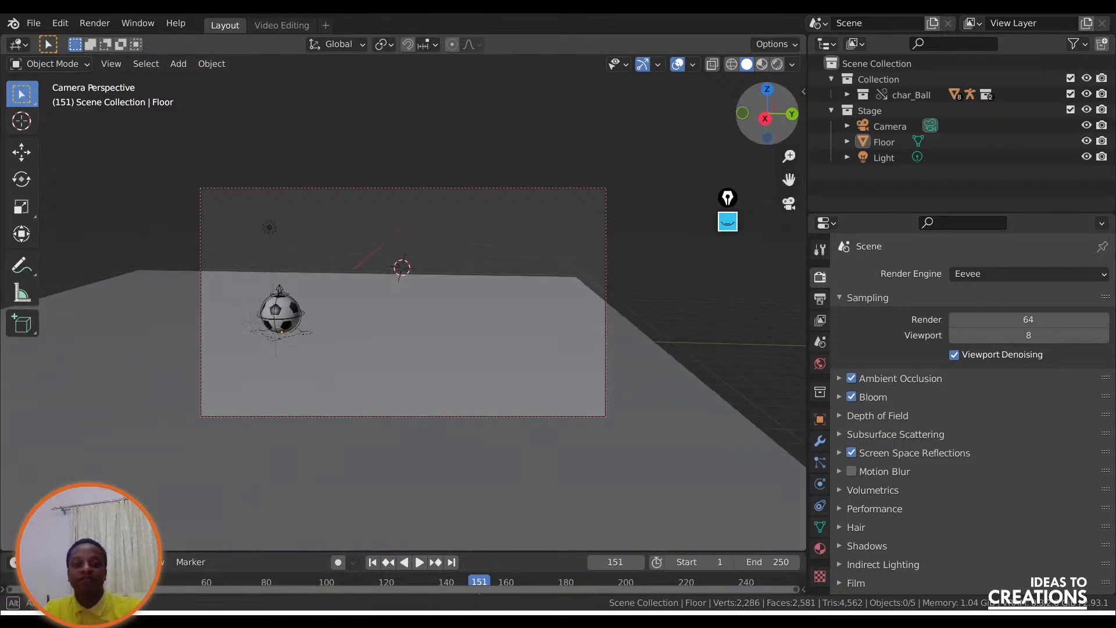
{"action": "left_click_drag", "start_coordinate": [789, 180], "coordinate": [545, 289]}
{"action": "scroll", "coordinate": [467, 293], "scroll_direction": "up", "scroll_amount": 1}
{"action": "scroll", "coordinate": [467, 293], "scroll_direction": "down", "scroll_amount": 5}
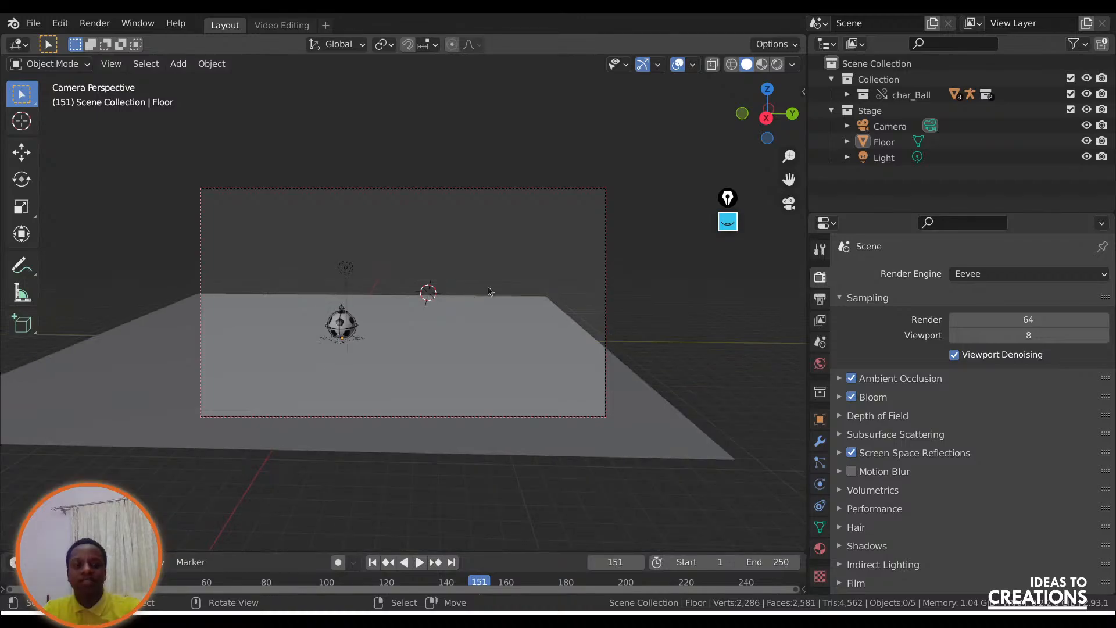
{"action": "scroll", "coordinate": [487, 286], "scroll_direction": "up", "scroll_amount": 3}
{"action": "left_click_drag", "start_coordinate": [787, 178], "coordinate": [768, 199]}
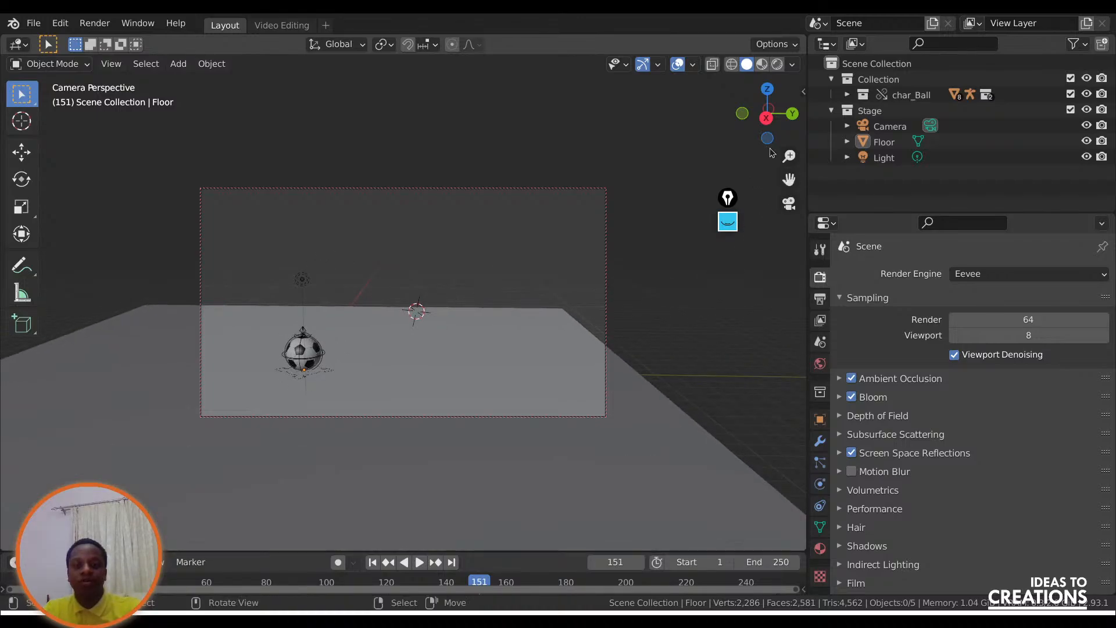
{"action": "key", "text": "q"}
{"action": "left_click", "coordinate": [483, 366]}
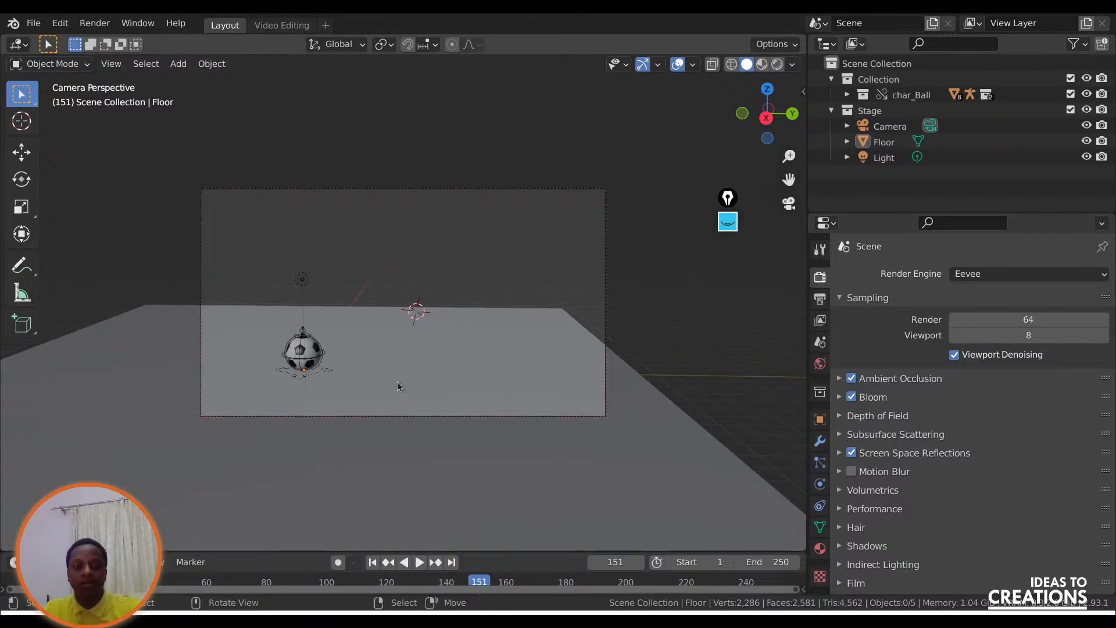
Fit the camera frame to the viewport and enable Lock Camera to View.
{"action": "scroll", "coordinate": [399, 385], "scroll_direction": "down", "scroll_amount": 1}
{"action": "scroll", "coordinate": [398, 379], "scroll_direction": "up", "scroll_amount": 5}
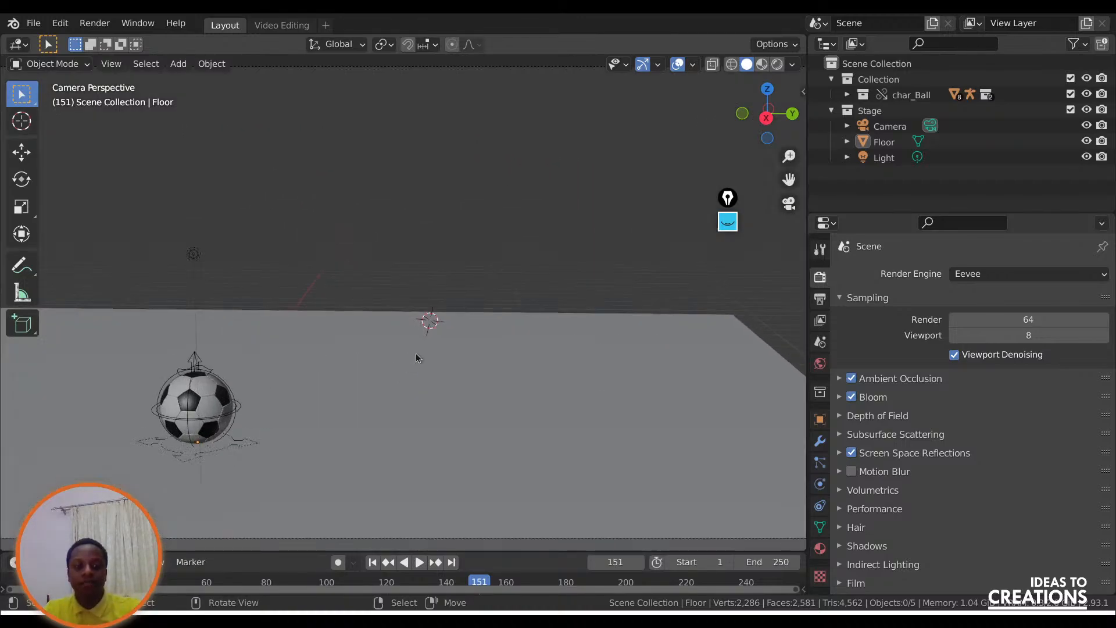
{"action": "scroll", "coordinate": [417, 358], "scroll_direction": "down", "scroll_amount": 1}
{"action": "key", "text": "q"}
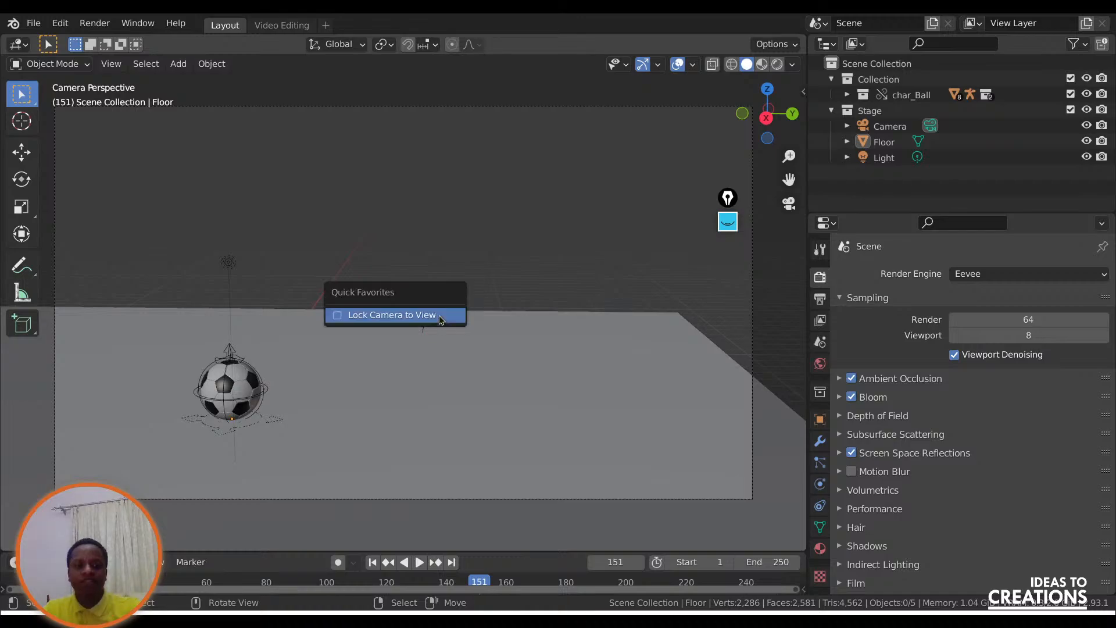
{"action": "left_click", "coordinate": [373, 314]}
{"action": "scroll", "coordinate": [372, 317], "scroll_direction": "down", "scroll_amount": 1}
{"action": "scroll", "coordinate": [372, 316], "scroll_direction": "up", "scroll_amount": 1}
{"action": "key", "text": "q"}
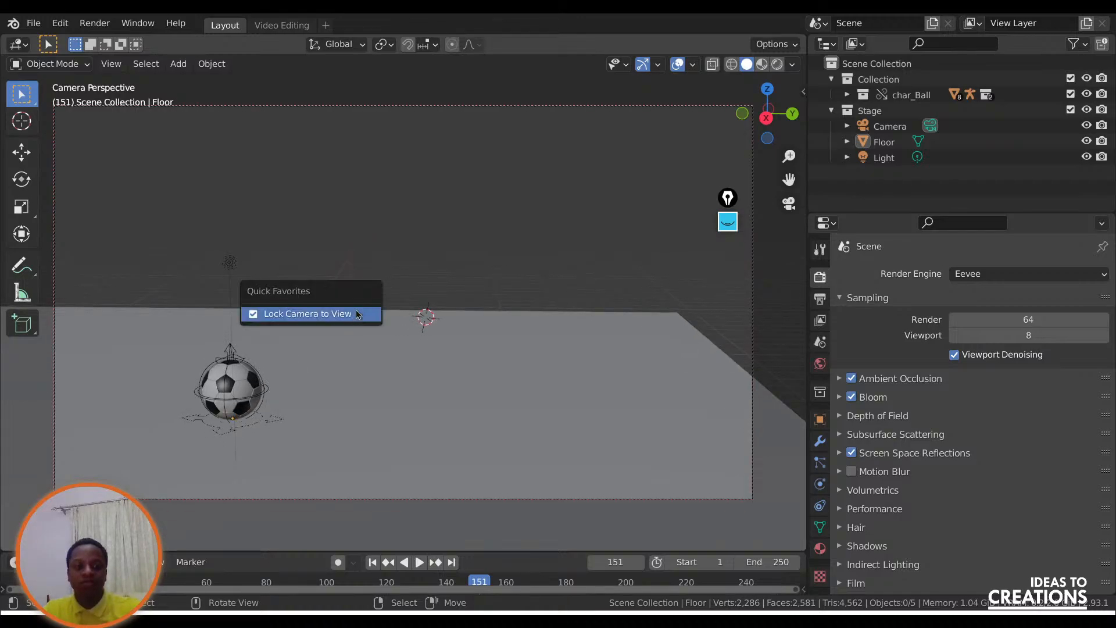
{"action": "left_click", "coordinate": [356, 310]}
{"action": "key", "text": "q"}
{"action": "left_click", "coordinate": [442, 277]}
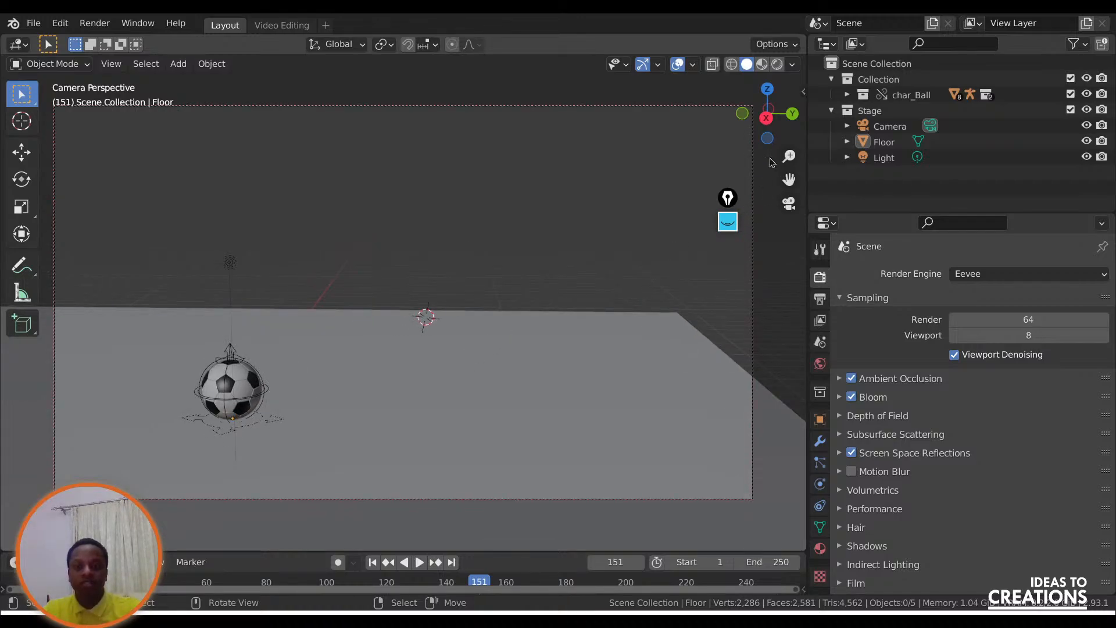
Refine the scene camera's framing so the ball appears slightly smaller and higher in the left part of the shot.
{"action": "mouse_move", "coordinate": [782, 139]}
{"action": "left_mouse_down"}
{"action": "mouse_move", "coordinate": [801, 139]}
{"action": "mouse_move", "coordinate": [780, 119]}
{"action": "left_mouse_up"}
{"action": "key", "text": "q"}
{"action": "left_click", "coordinate": [698, 149]}
{"action": "key", "text": "q"}
{"action": "left_click", "coordinate": [544, 153]}
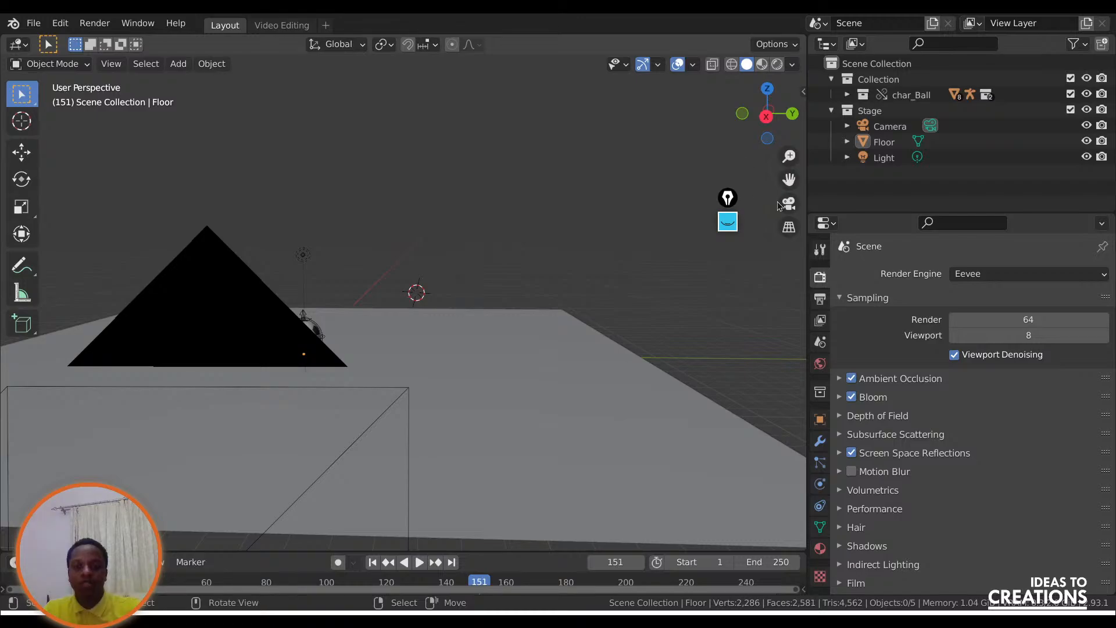
{"action": "left_click", "coordinate": [780, 203]}
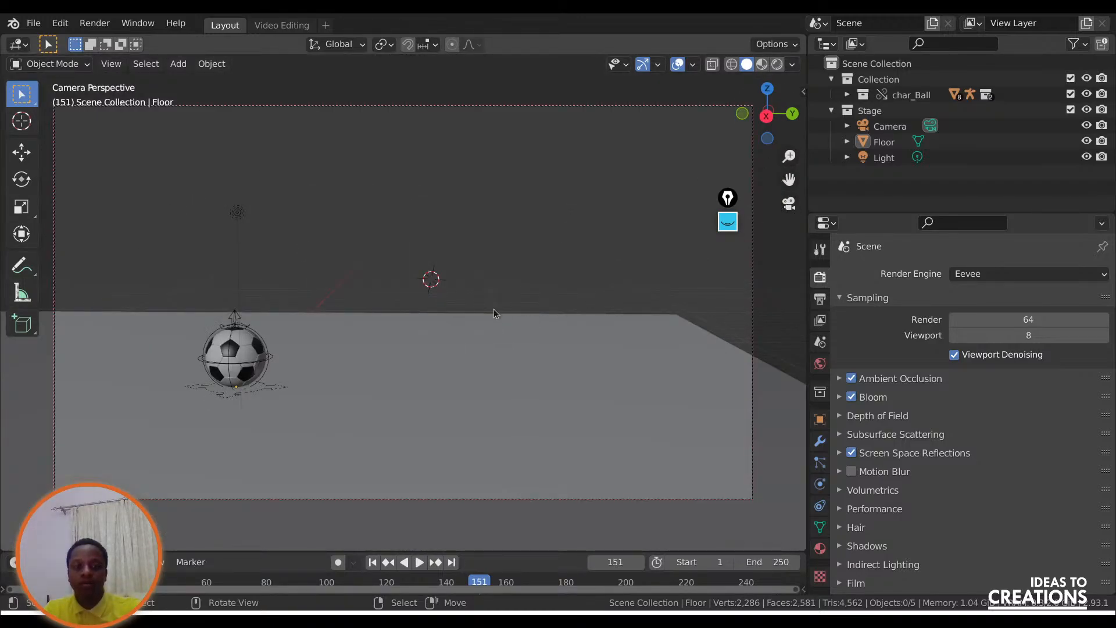
{"action": "left_click_drag", "start_coordinate": [789, 156], "coordinate": [771, 181]}
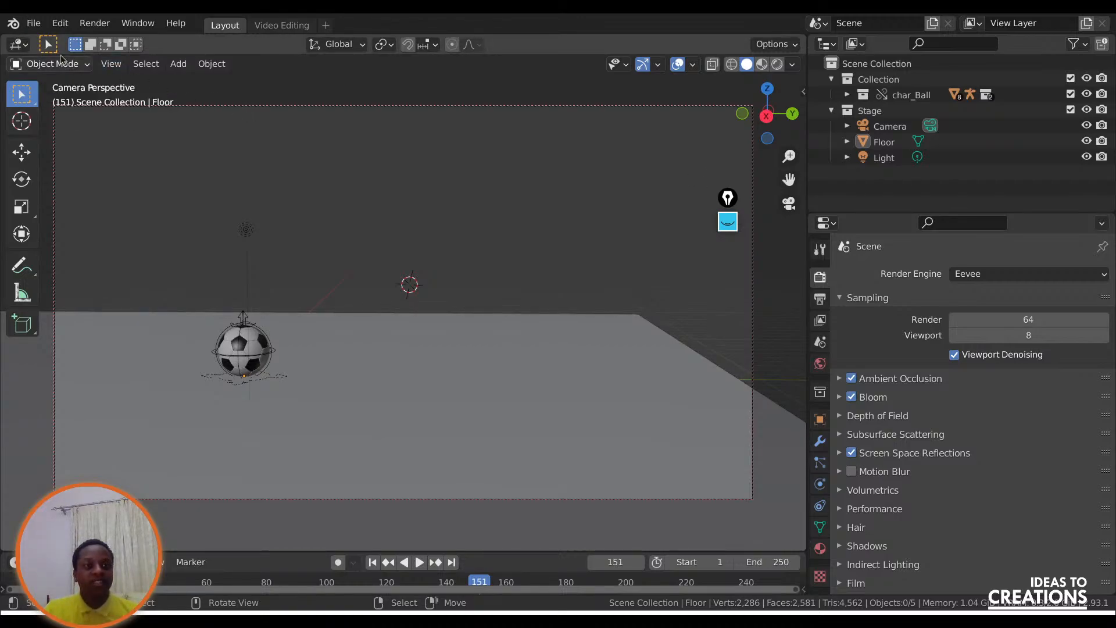
Save a copy of the project over BallBounce.000.blend in the anim folder, and return to Blender from the Scene Setup slide.
{"action": "left_click", "coordinate": [33, 25]}
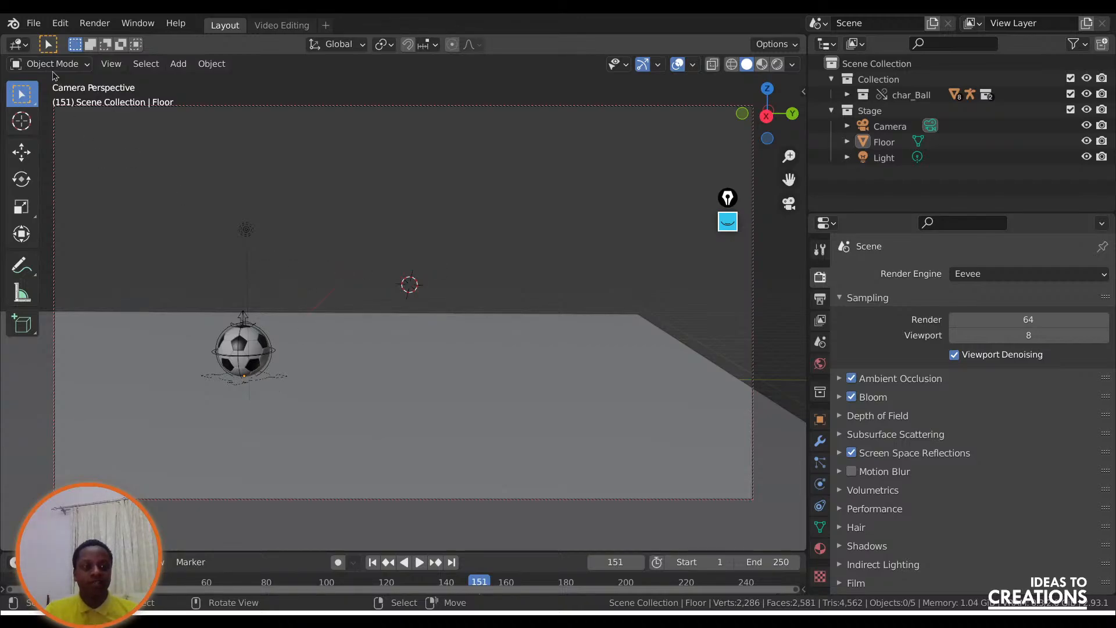
{"action": "left_click", "coordinate": [34, 23]}
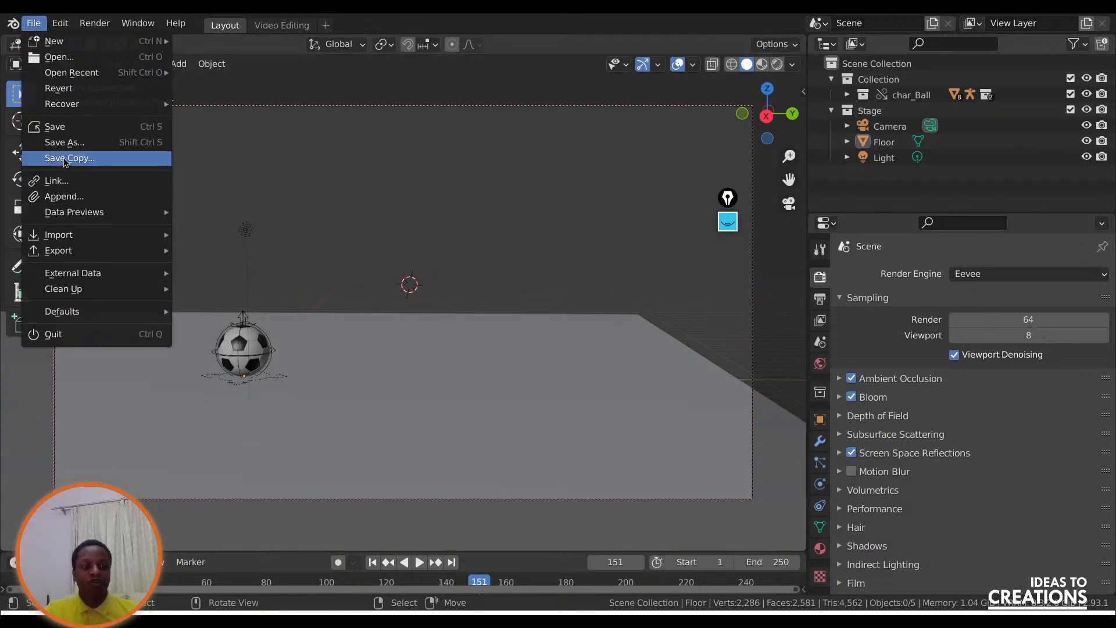
{"action": "key", "text": "Return"}
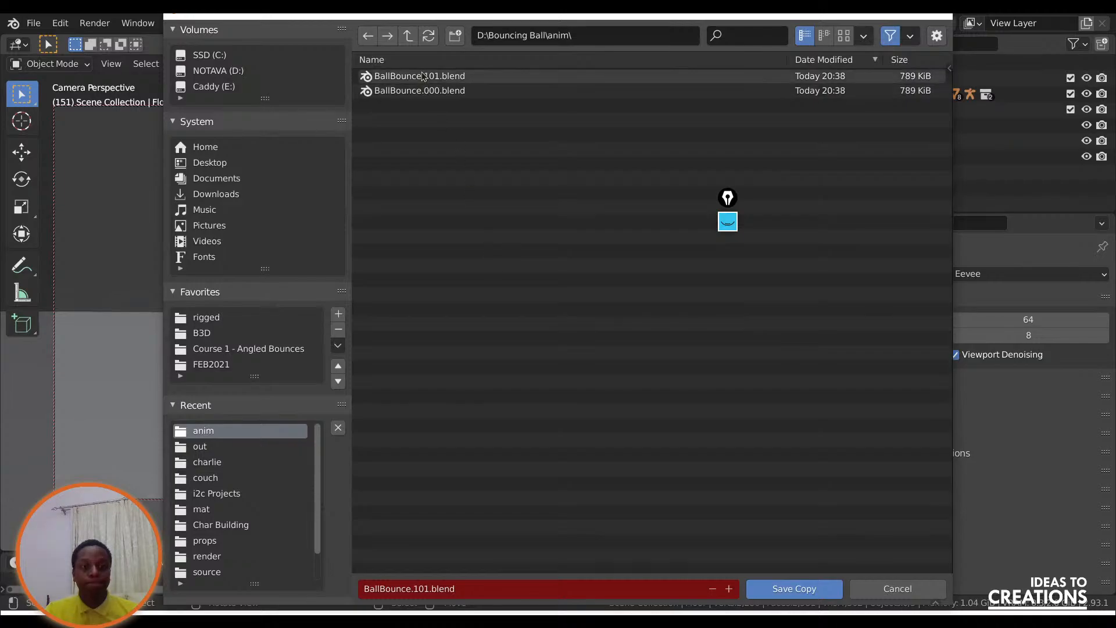
{"action": "left_click", "coordinate": [442, 91]}
{"action": "left_click", "coordinate": [795, 588]}
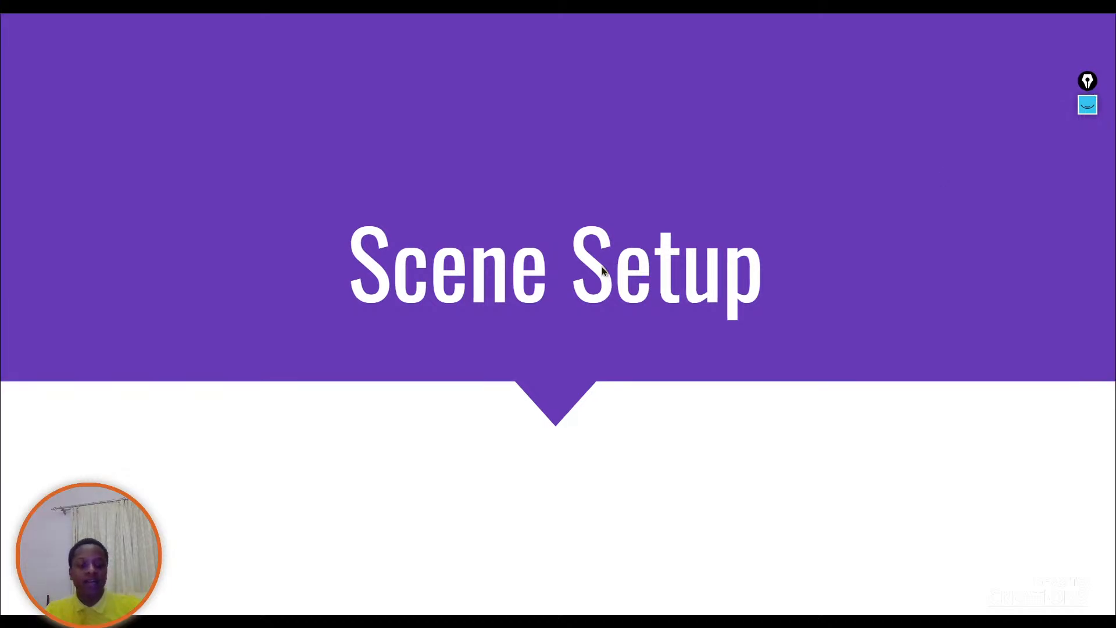
{"action": "key", "text": "alt+Tab"}
{"action": "left_click", "coordinate": [660, 260]}
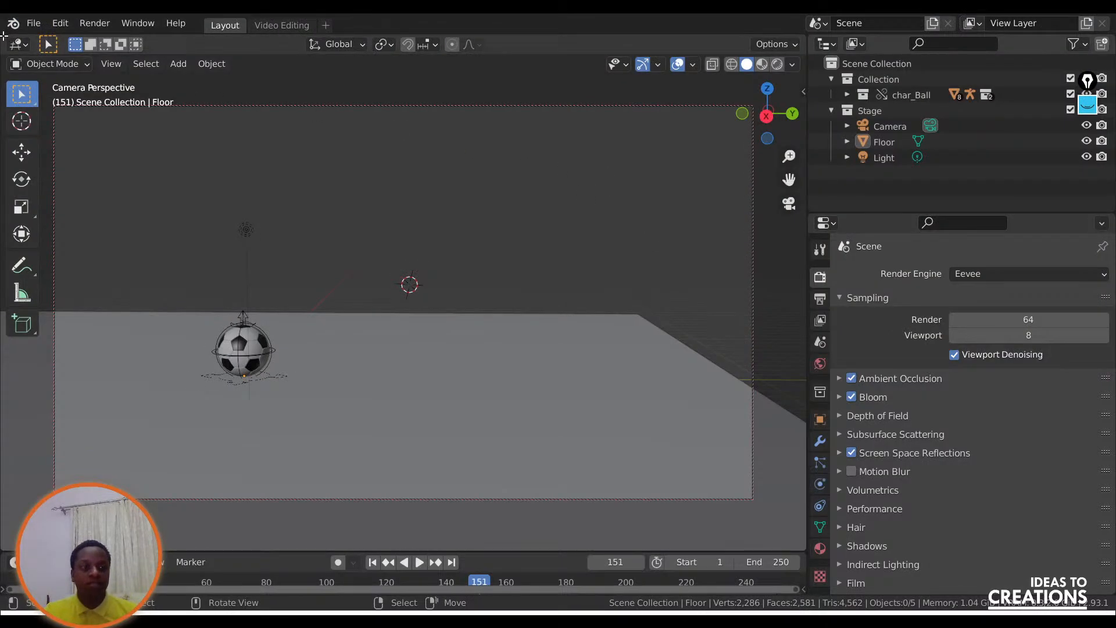
{"action": "left_click_drag", "start_coordinate": [4, 36], "coordinate": [348, 175]}
{"action": "left_click", "coordinate": [17, 44]}
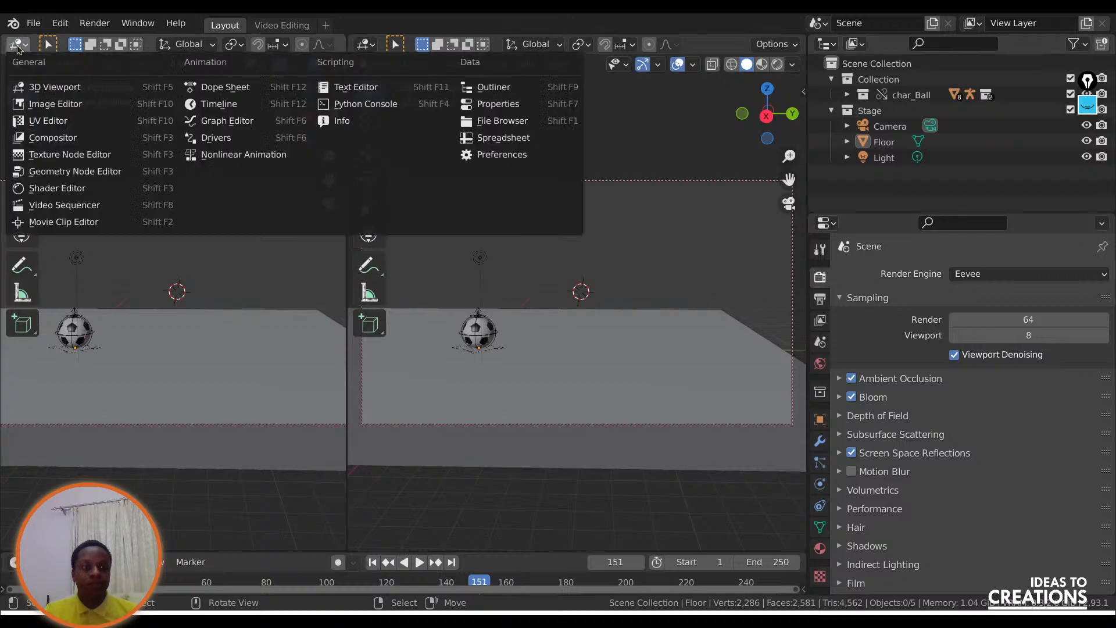
{"action": "left_click", "coordinate": [64, 207]}
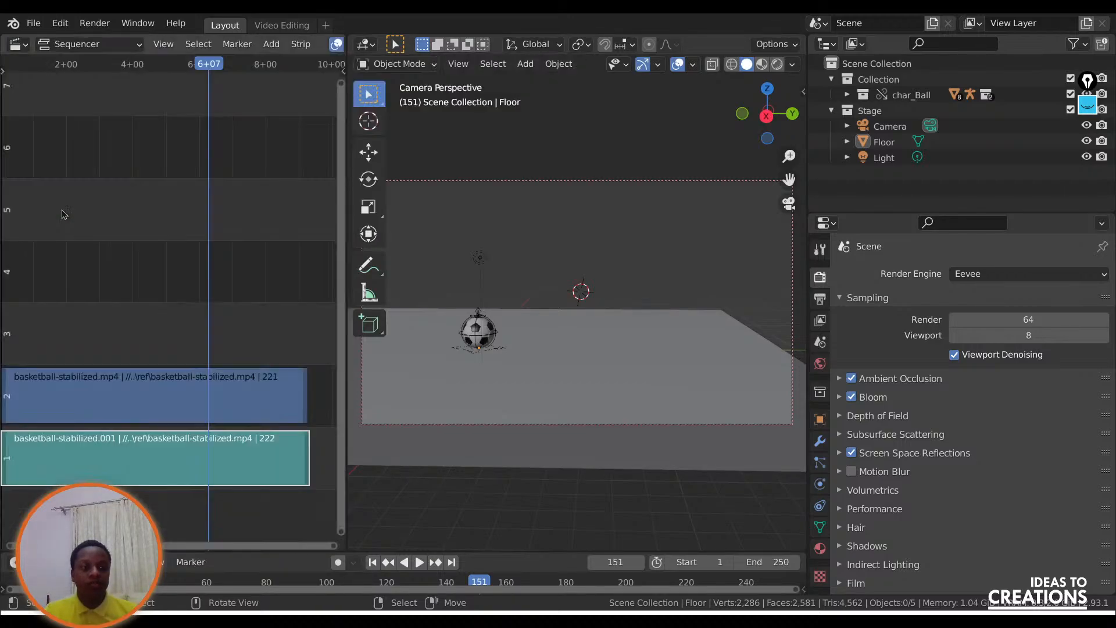
{"action": "left_click", "coordinate": [68, 45]}
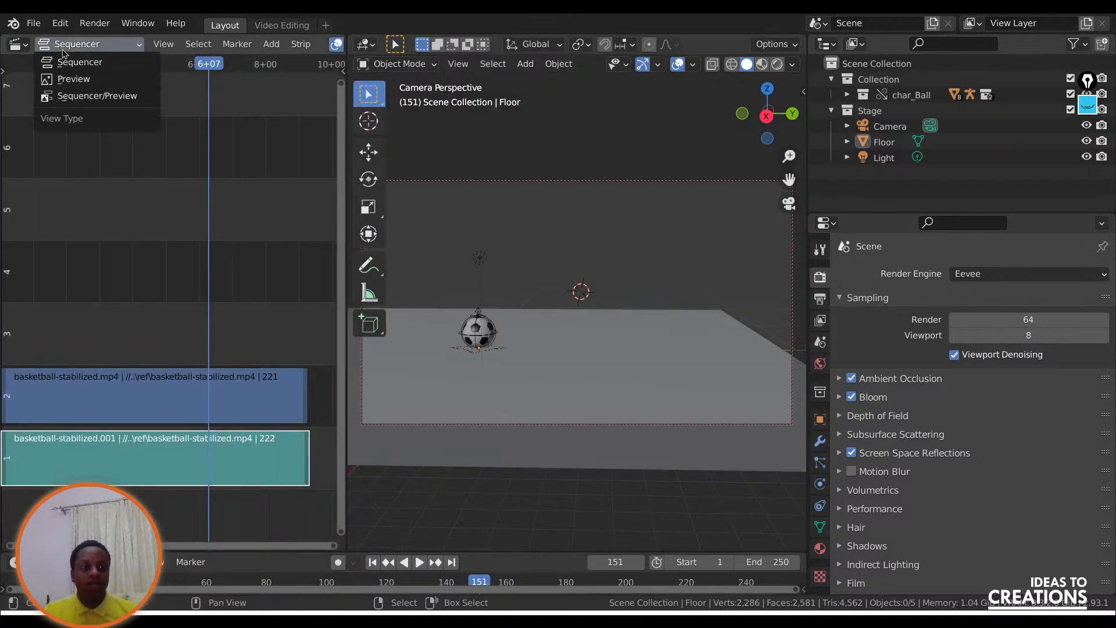
{"action": "left_click", "coordinate": [69, 81]}
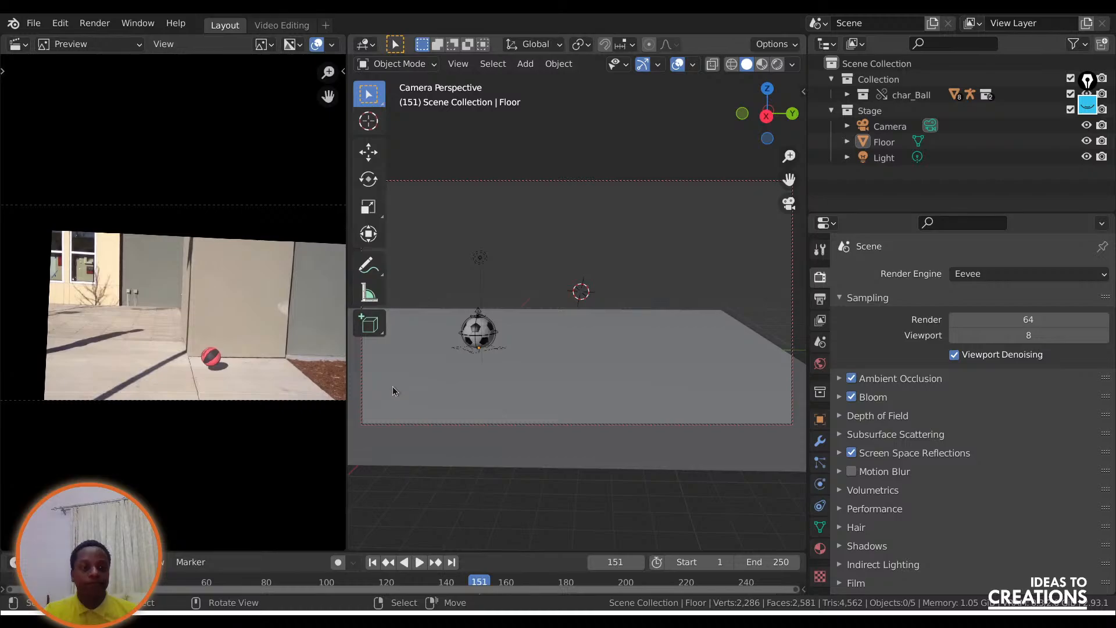
{"action": "left_click_drag", "start_coordinate": [347, 365], "coordinate": [257, 357]}
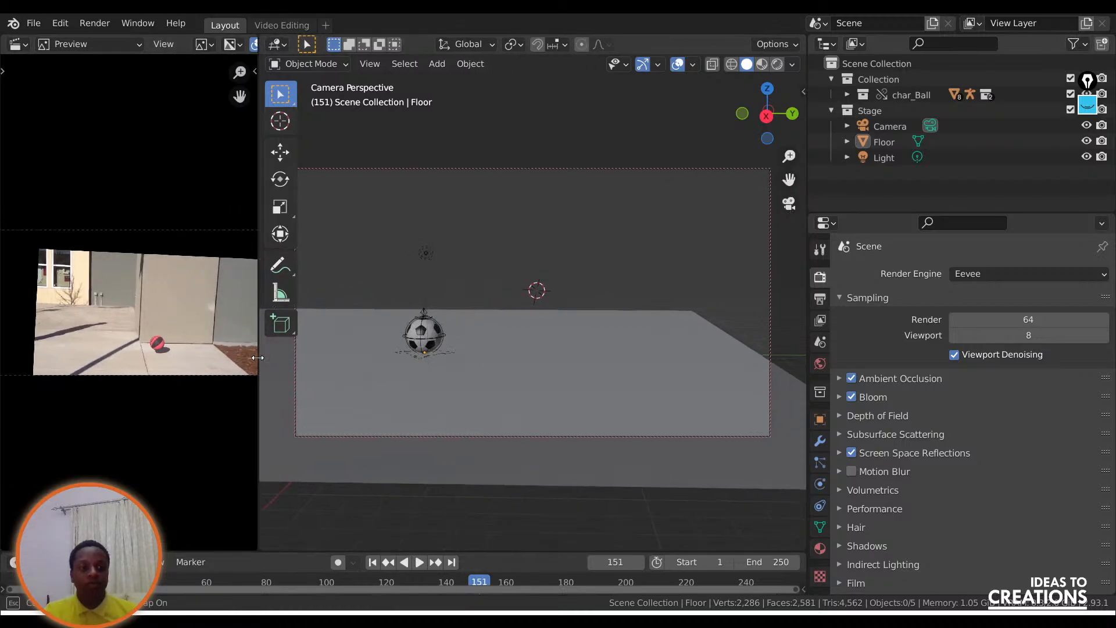
{"action": "left_click_drag", "start_coordinate": [260, 41], "coordinate": [72, 51]}
Split the viewport into two stacked areas and make the upper, shorter one a Video Sequencer preview of the basketball reference.
{"action": "left_click_drag", "start_coordinate": [5, 40], "coordinate": [18, 299]}
{"action": "left_click", "coordinate": [18, 45]}
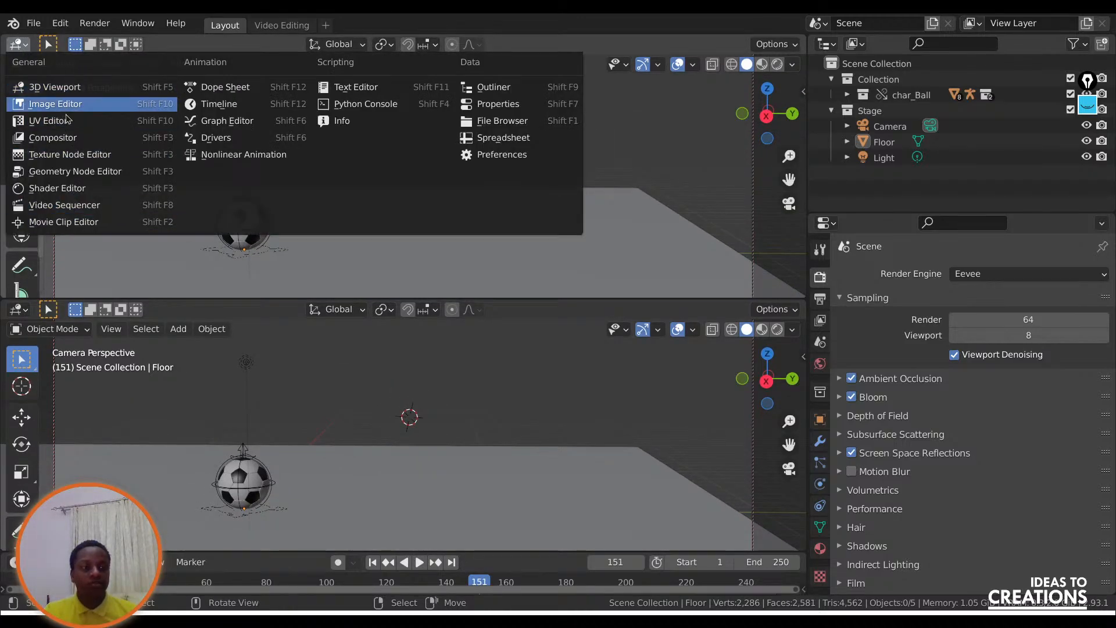
{"action": "left_click", "coordinate": [58, 204]}
{"action": "left_click", "coordinate": [67, 44]}
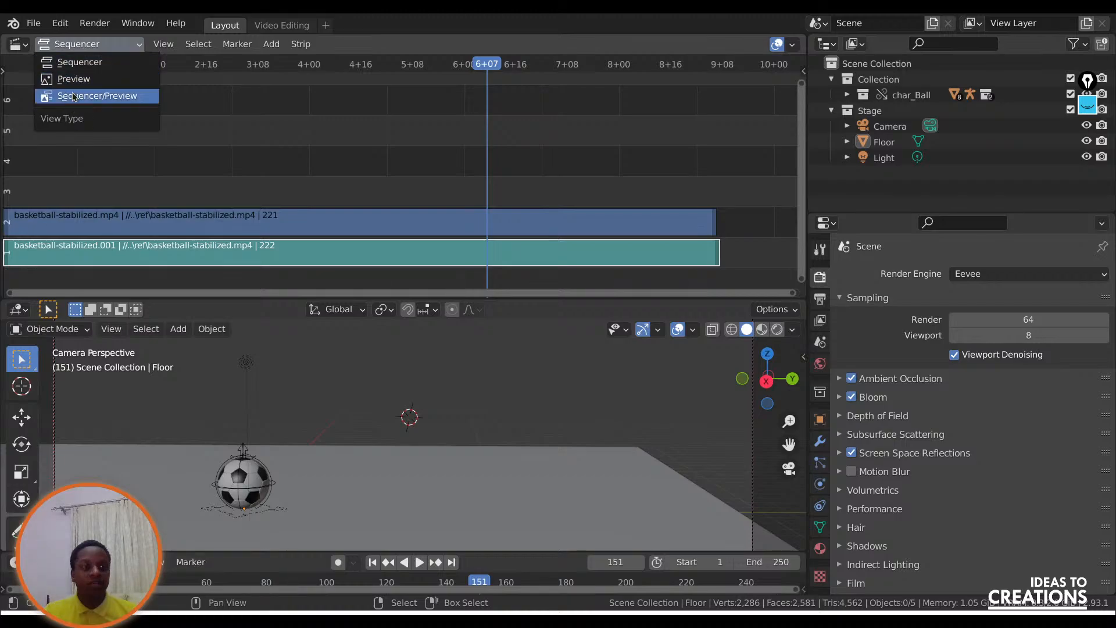
{"action": "left_click", "coordinate": [86, 79]}
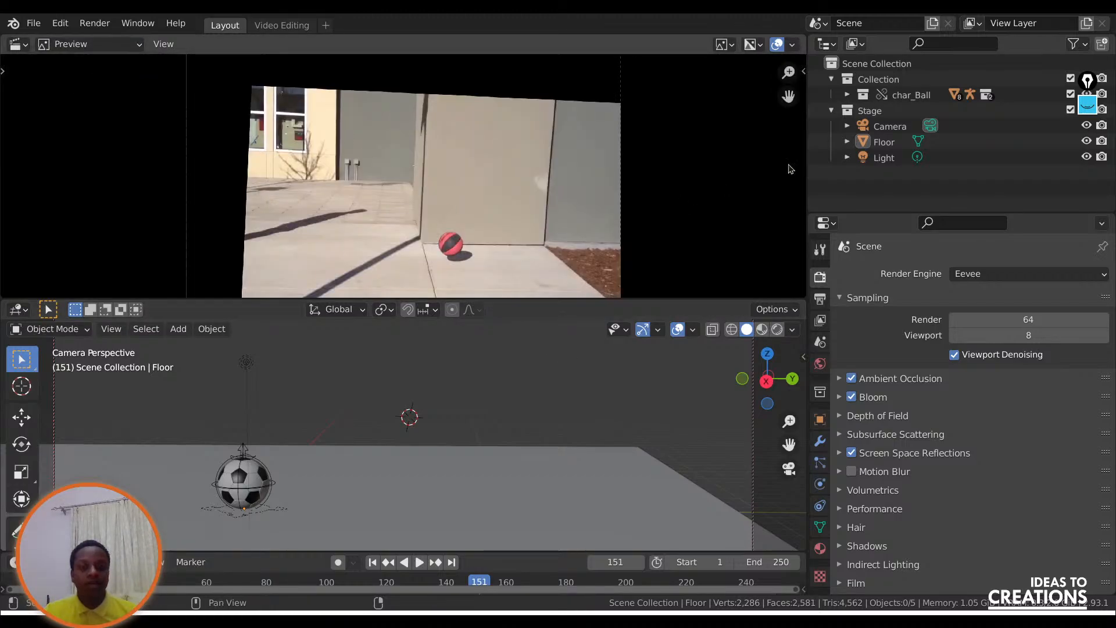
{"action": "mouse_move", "coordinate": [788, 96]}
{"action": "left_mouse_down"}
{"action": "mouse_move", "coordinate": [788, 47]}
{"action": "mouse_move", "coordinate": [781, 95]}
{"action": "left_mouse_up"}
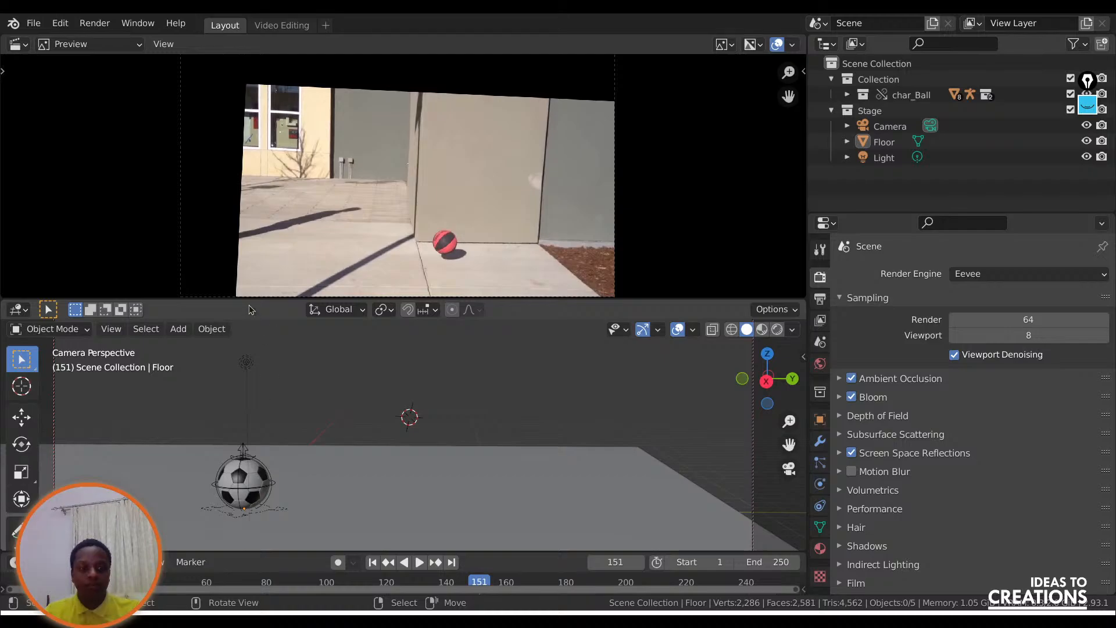
{"action": "left_click_drag", "start_coordinate": [251, 298], "coordinate": [251, 211]}
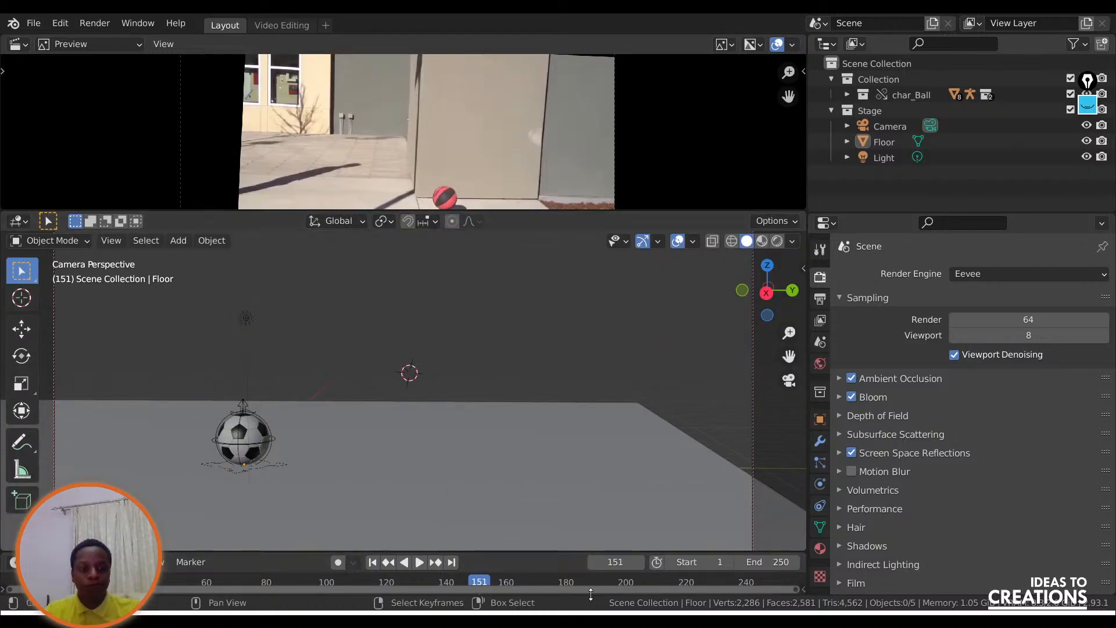
Switch the 3D viewport to wireframe shading and play the basketball reference from an early frame alongside the scene.
{"action": "left_click_drag", "start_coordinate": [360, 584], "coordinate": [138, 583]}
{"action": "left_click", "coordinate": [731, 241]}
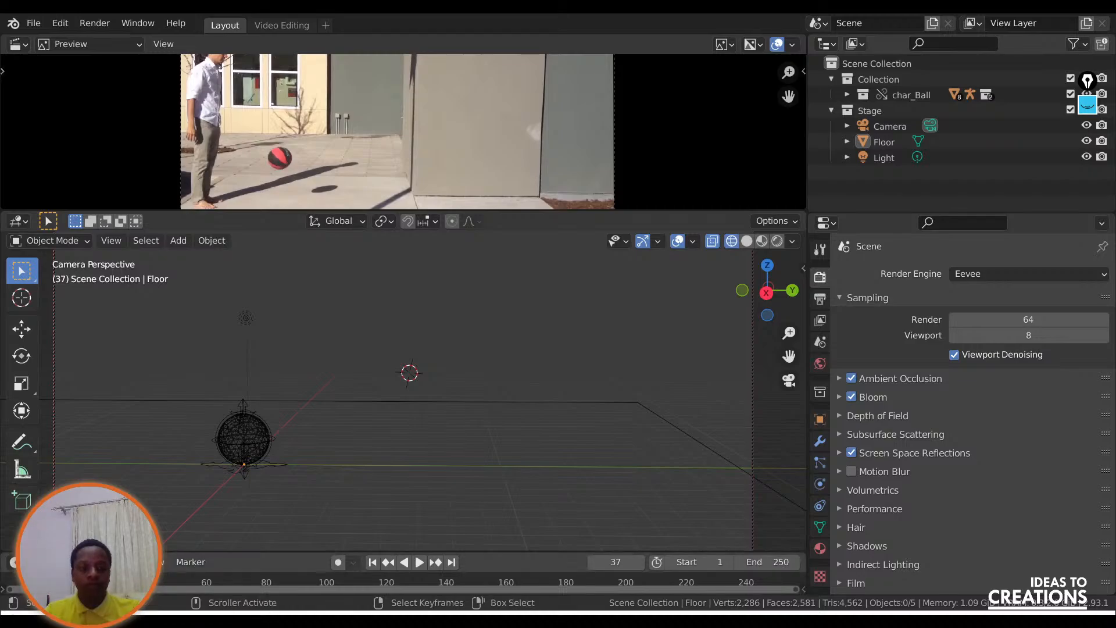
{"action": "left_click", "coordinate": [96, 583]}
{"action": "key", "text": "space"}
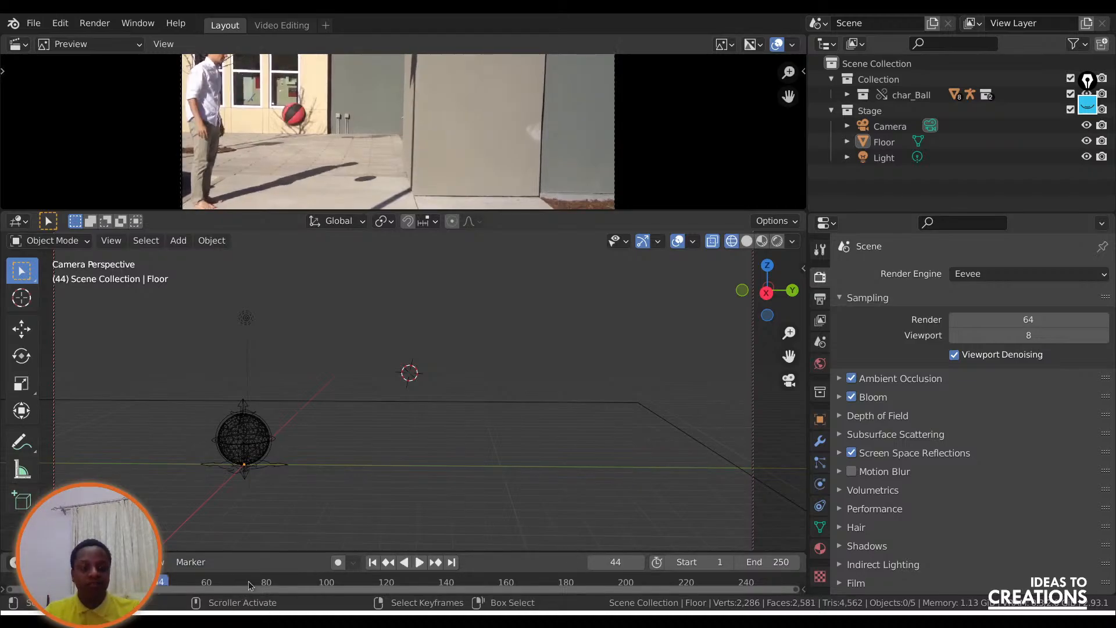
{"action": "key", "text": "space"}
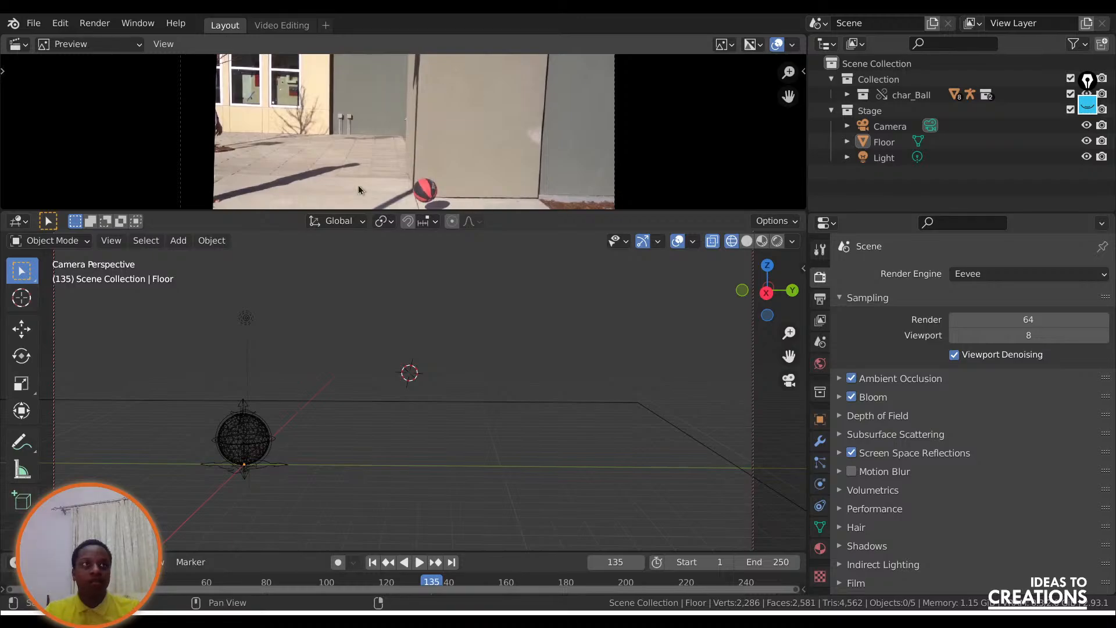
Save a copy over BallBounce.000.blend in the anim folder and save the current project file.
{"action": "left_click", "coordinate": [33, 23]}
{"action": "key", "text": "Return"}
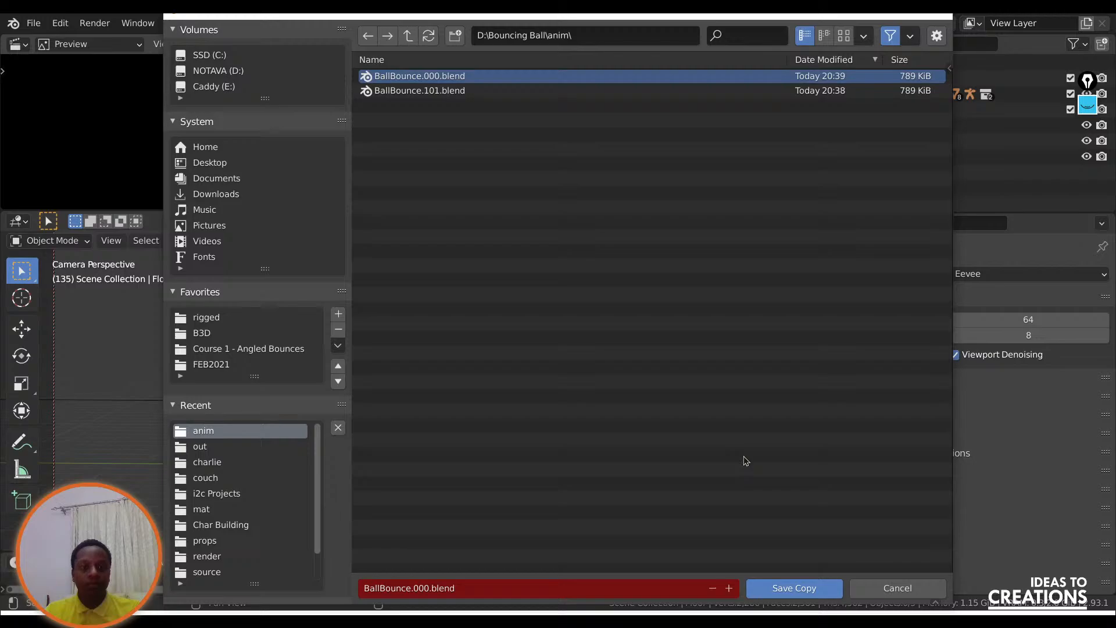
{"action": "left_click", "coordinate": [794, 587]}
{"action": "left_click", "coordinate": [42, 22]}
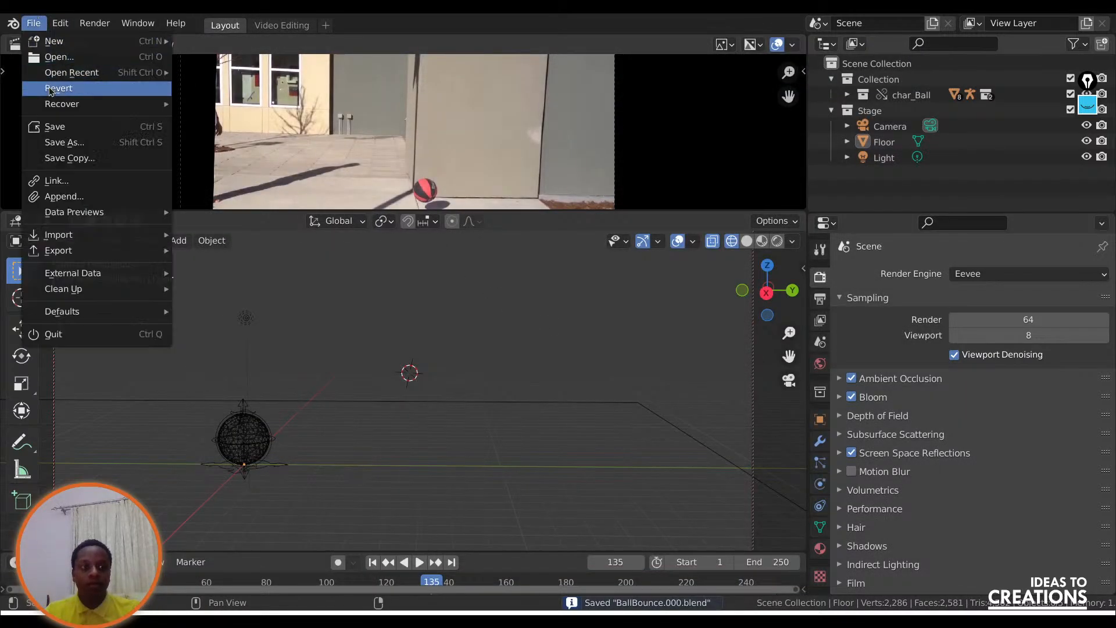
{"action": "left_click", "coordinate": [52, 126]}
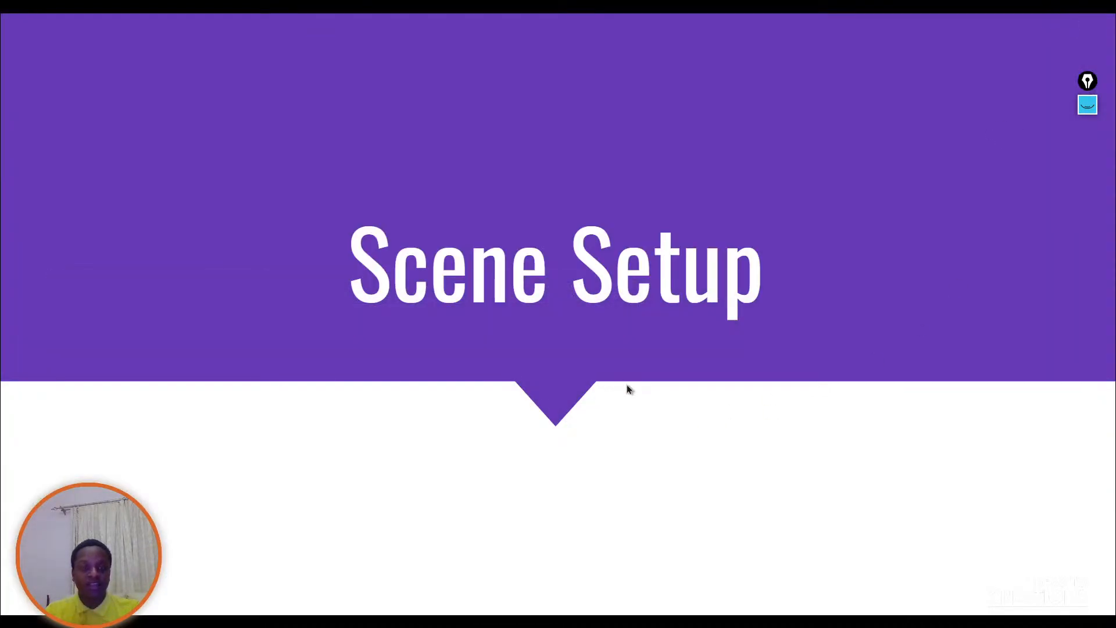
{"action": "left_click", "coordinate": [598, 362]}
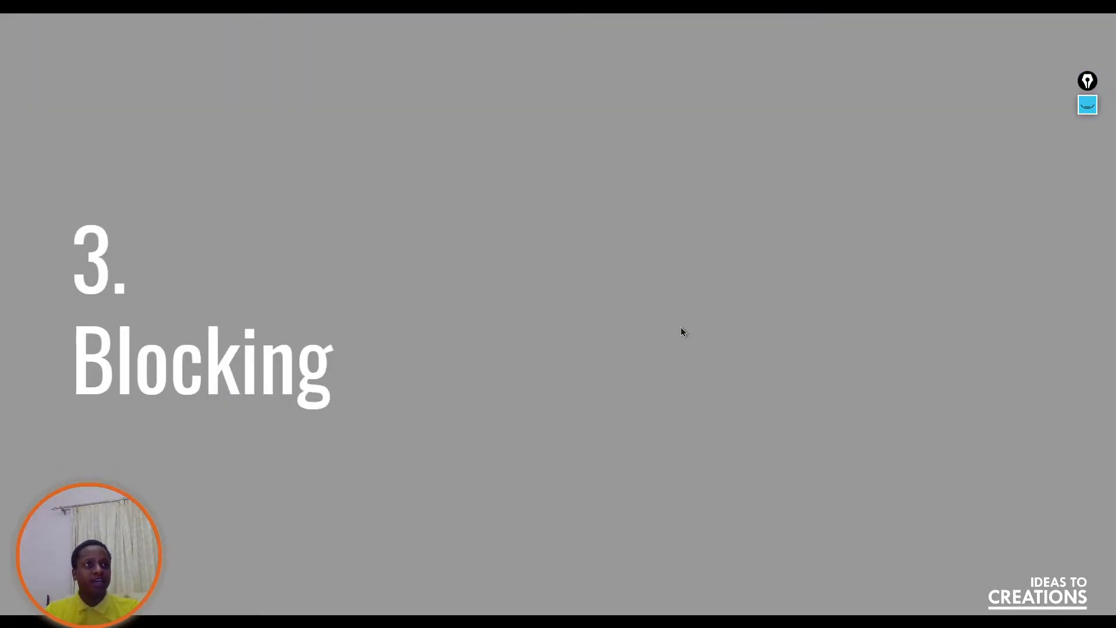
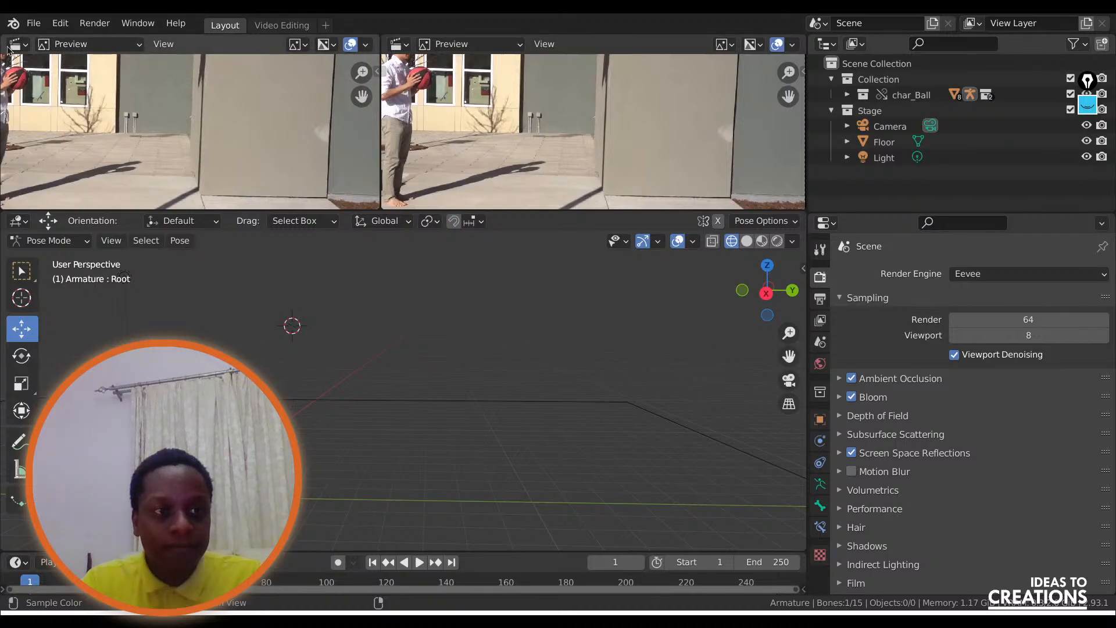
Change the left reference preview into a 3D viewport with the camera view and turn off Lock Camera to View.
{"action": "left_click", "coordinate": [18, 43]}
{"action": "left_click", "coordinate": [51, 87]}
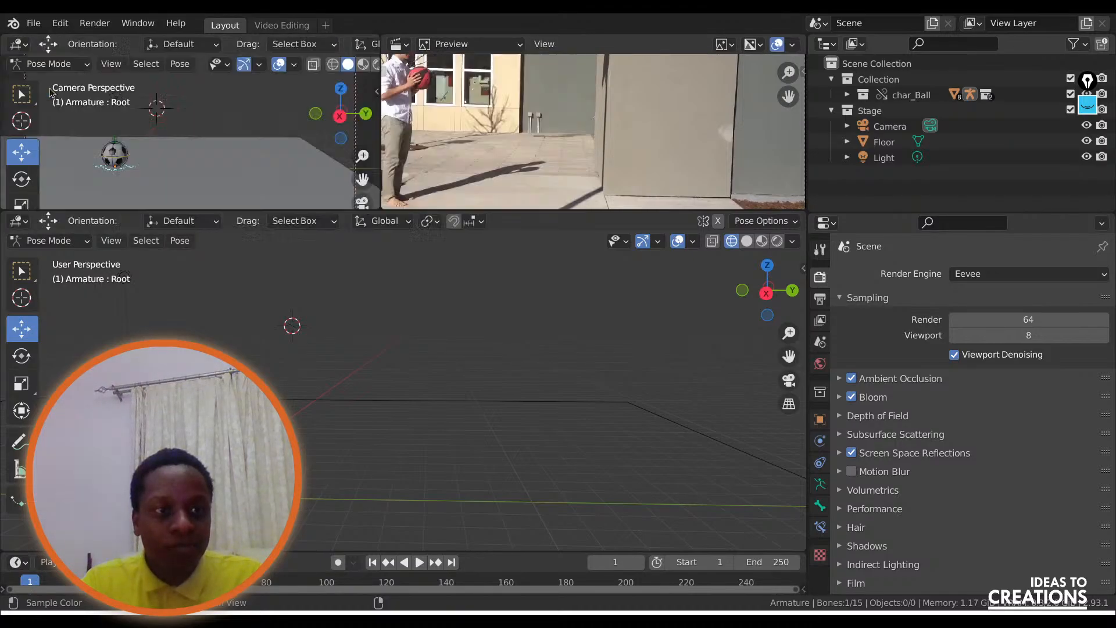
{"action": "left_click", "coordinate": [363, 203]}
{"action": "left_click", "coordinate": [366, 207]}
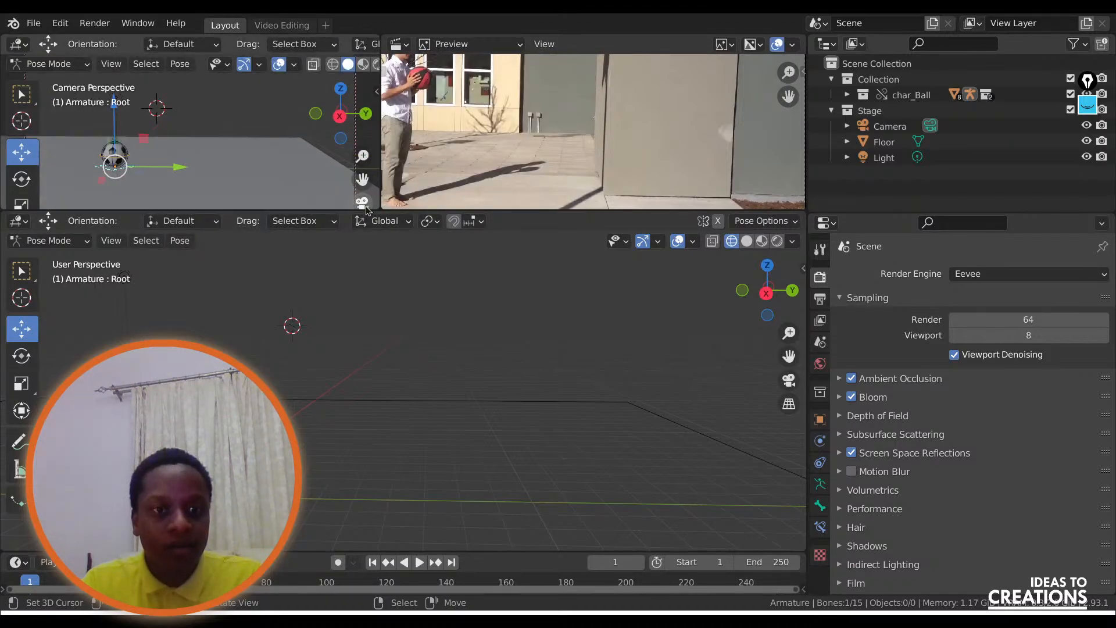
{"action": "key", "text": "q"}
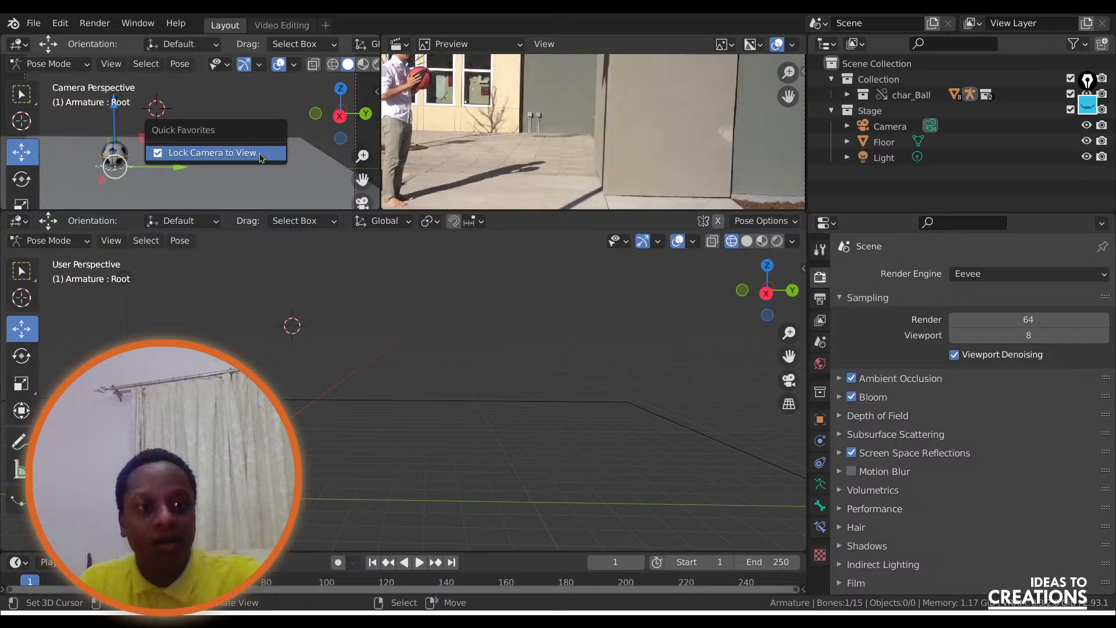
{"action": "left_click", "coordinate": [229, 153]}
{"action": "scroll", "coordinate": [226, 163], "scroll_direction": "down", "scroll_amount": 2}
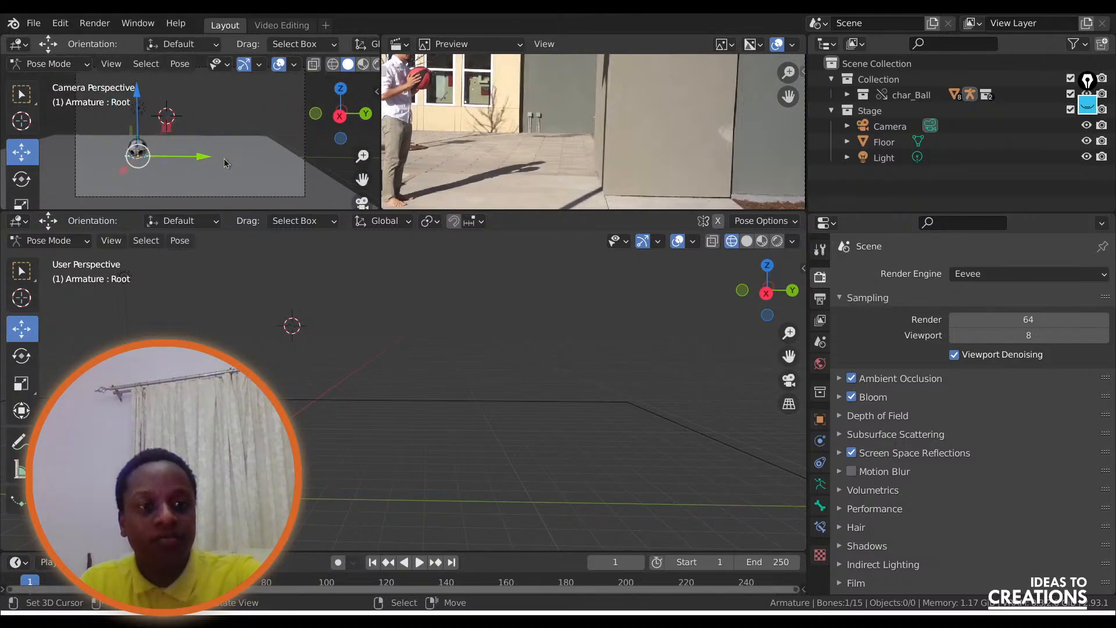
Hide the camera viewport's toolbar and fit both the camera frame and the reference video inside their areas.
{"action": "key", "text": "t"}
{"action": "key", "text": "n"}
{"action": "key", "text": "n"}
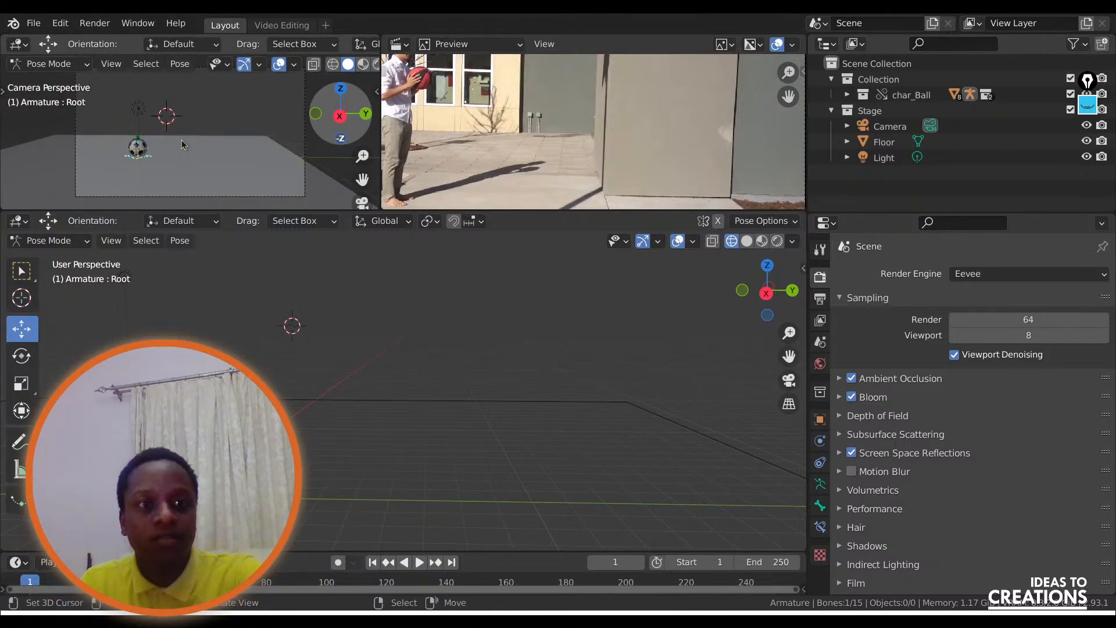
{"action": "left_click_drag", "start_coordinate": [363, 179], "coordinate": [434, 176]}
{"action": "left_click_drag", "start_coordinate": [789, 71], "coordinate": [780, 96]}
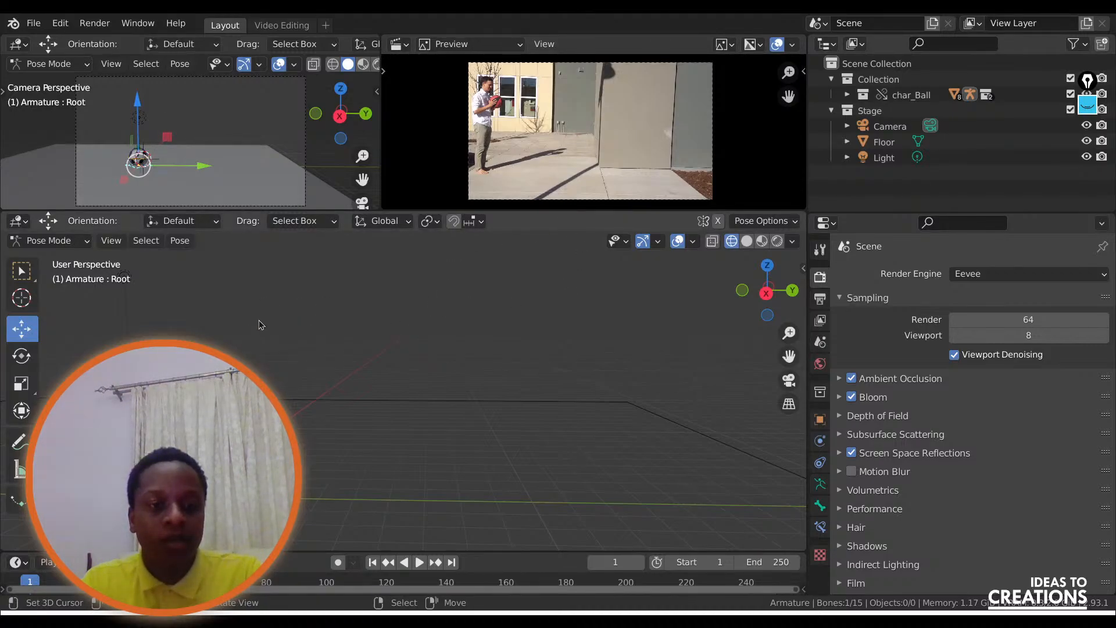
Select the ball rig's main bone and set the large viewport to the right orthographic view.
{"action": "right_click", "coordinate": [175, 463]}
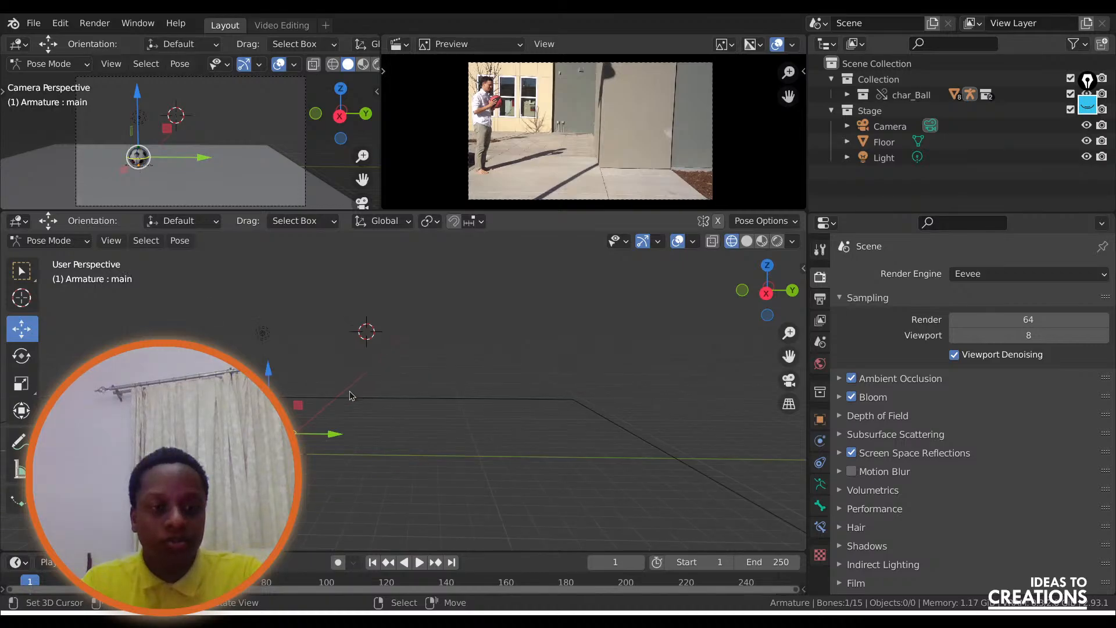
{"action": "left_click", "coordinate": [768, 292]}
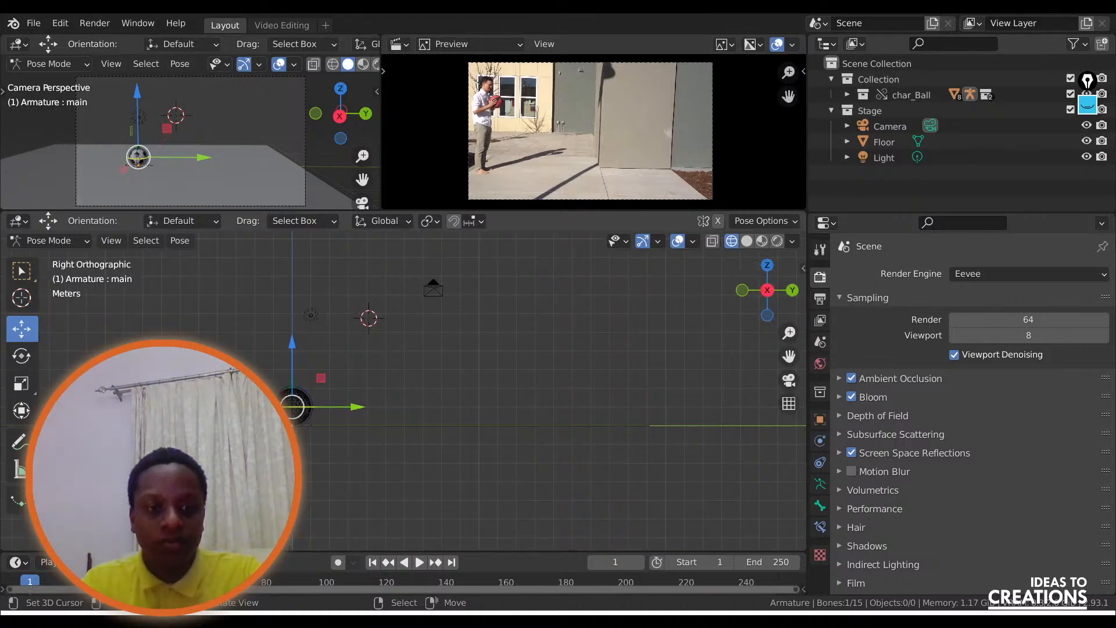
{"action": "scroll", "coordinate": [403, 390], "scroll_direction": "up", "scroll_amount": 2}
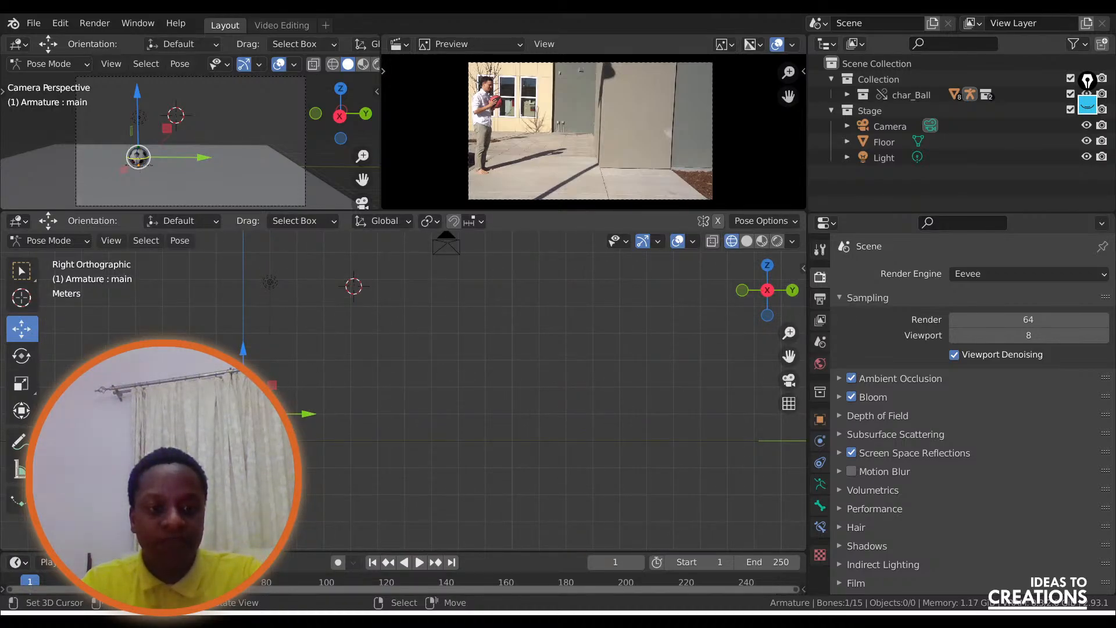
{"action": "scroll", "coordinate": [303, 464], "scroll_direction": "down", "scroll_amount": 1}
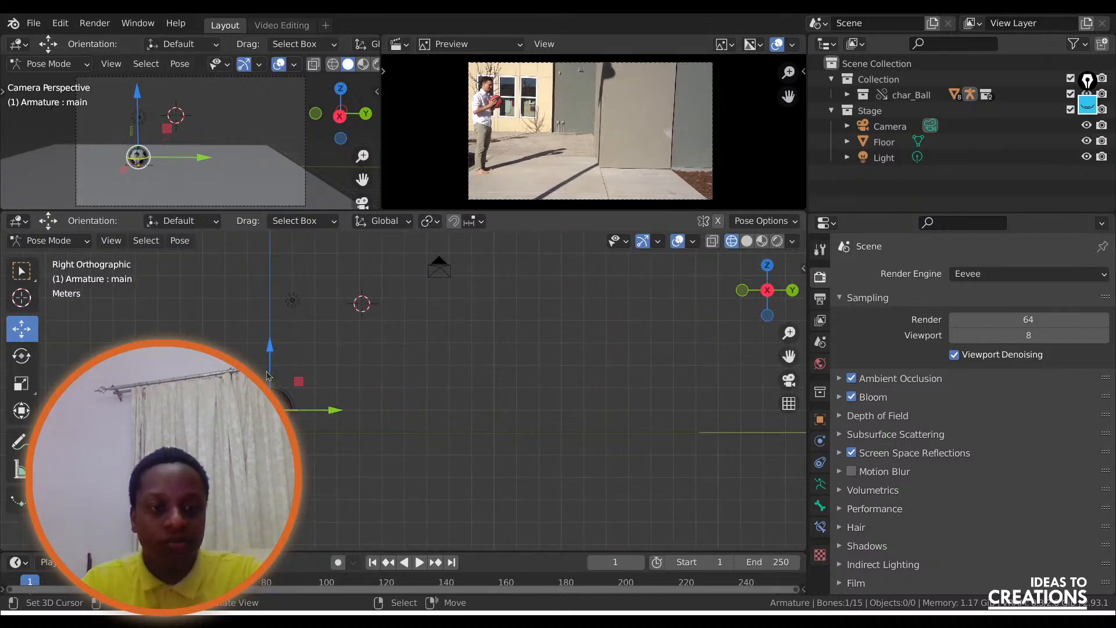
Raise the ball's main bone straight up along Z to well above the camera and insert a Location keyframe at frame 1.
{"action": "left_click_drag", "start_coordinate": [273, 356], "coordinate": [271, 273]}
{"action": "key", "text": "ctrl+z"}
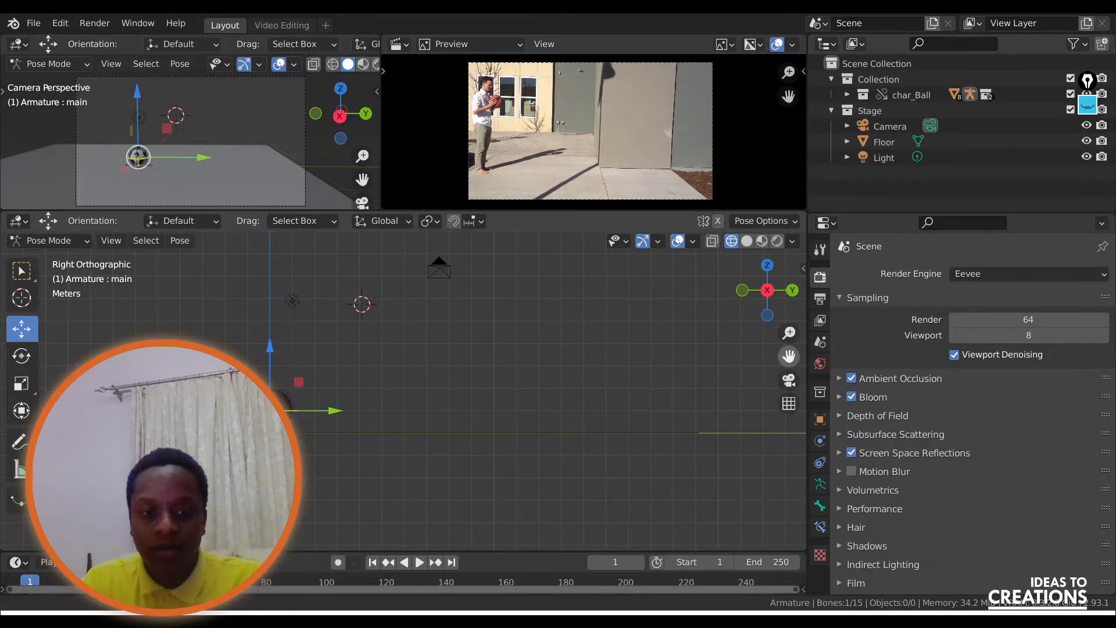
{"action": "left_click_drag", "start_coordinate": [789, 355], "coordinate": [793, 451]}
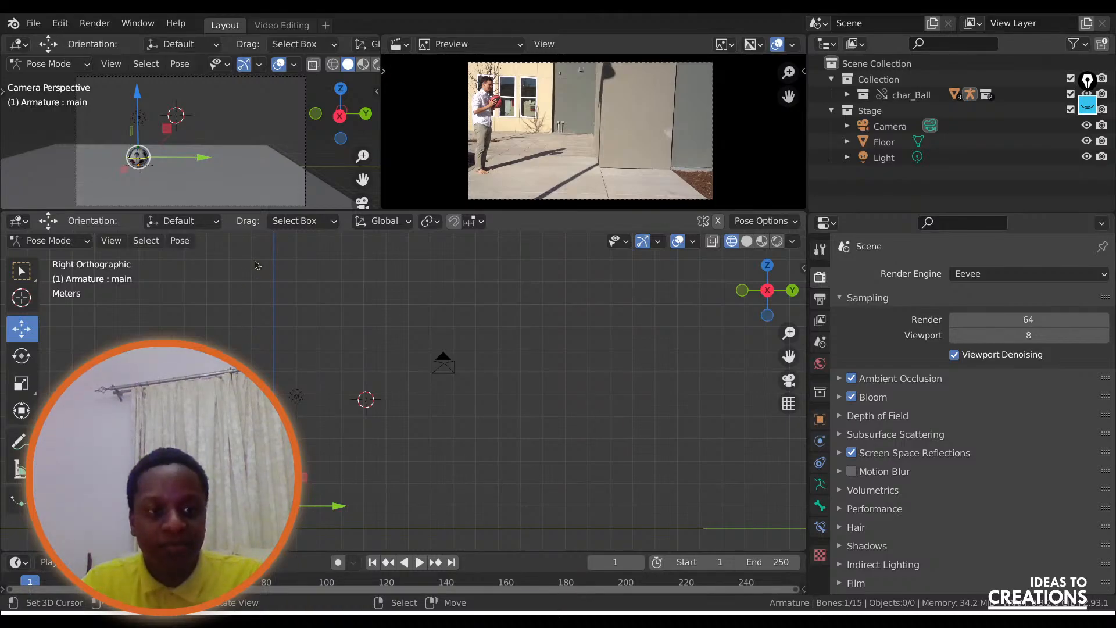
{"action": "key", "text": "g"}
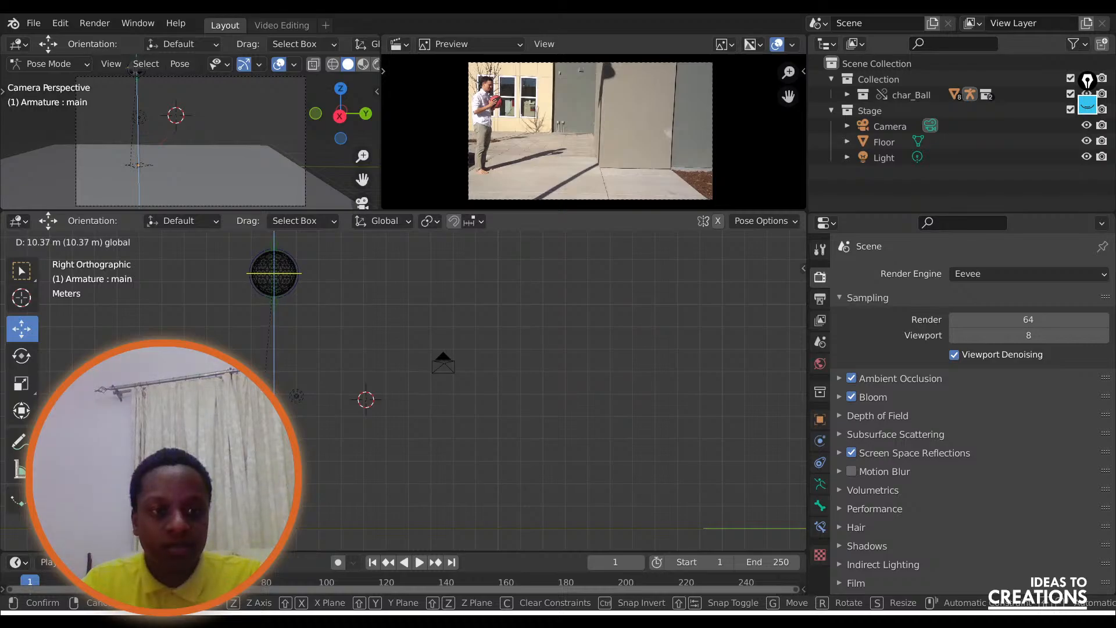
{"action": "left_click", "coordinate": [345, 531]}
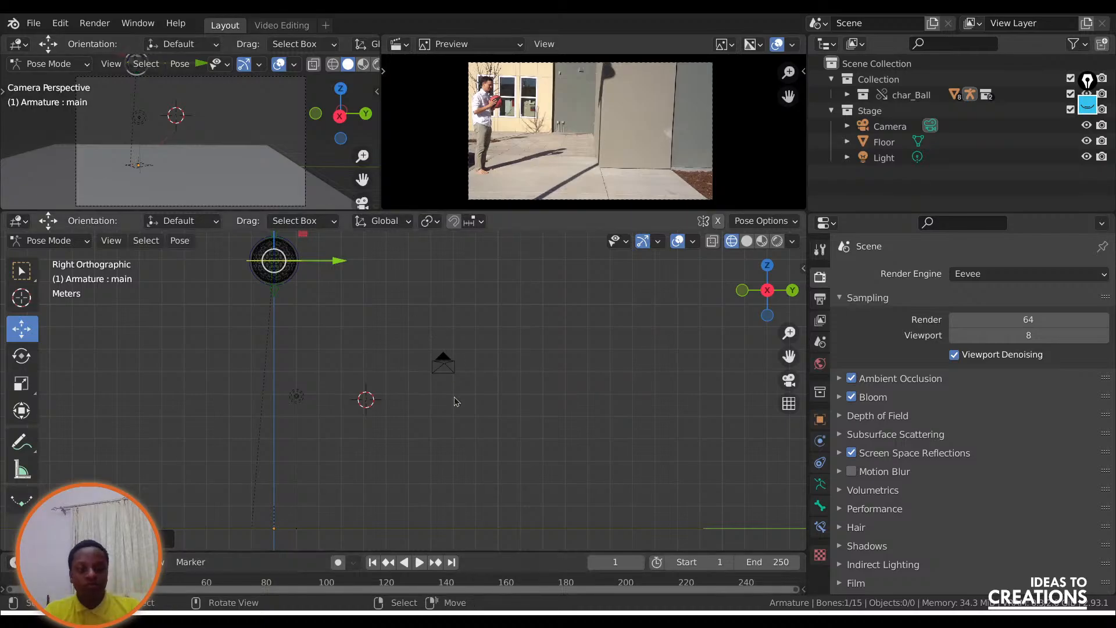
{"action": "key", "text": "i"}
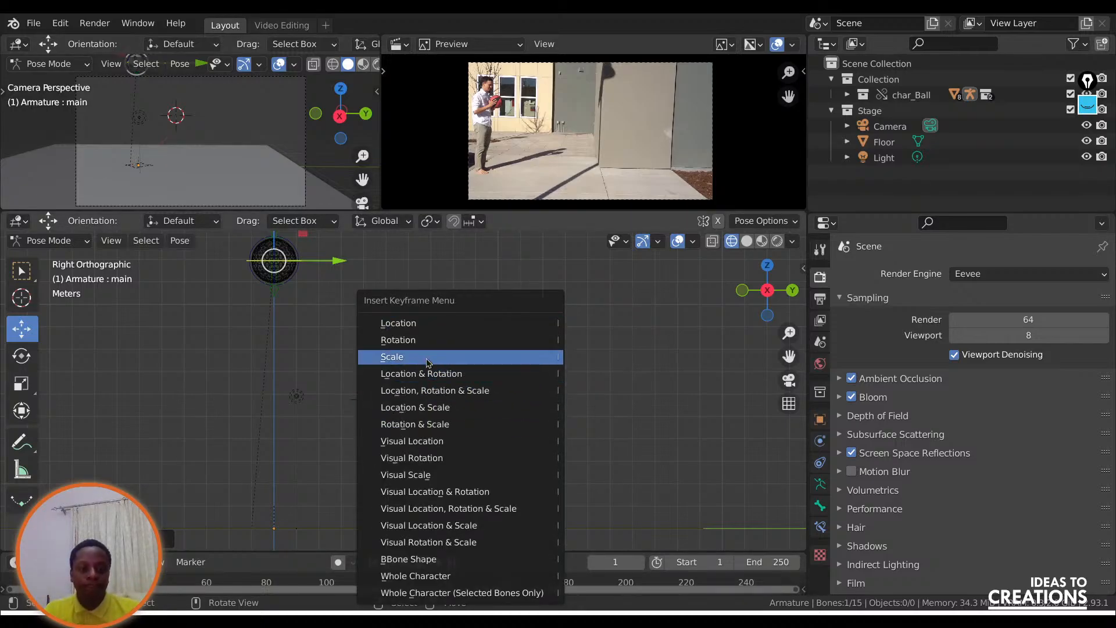
{"action": "left_click", "coordinate": [395, 327]}
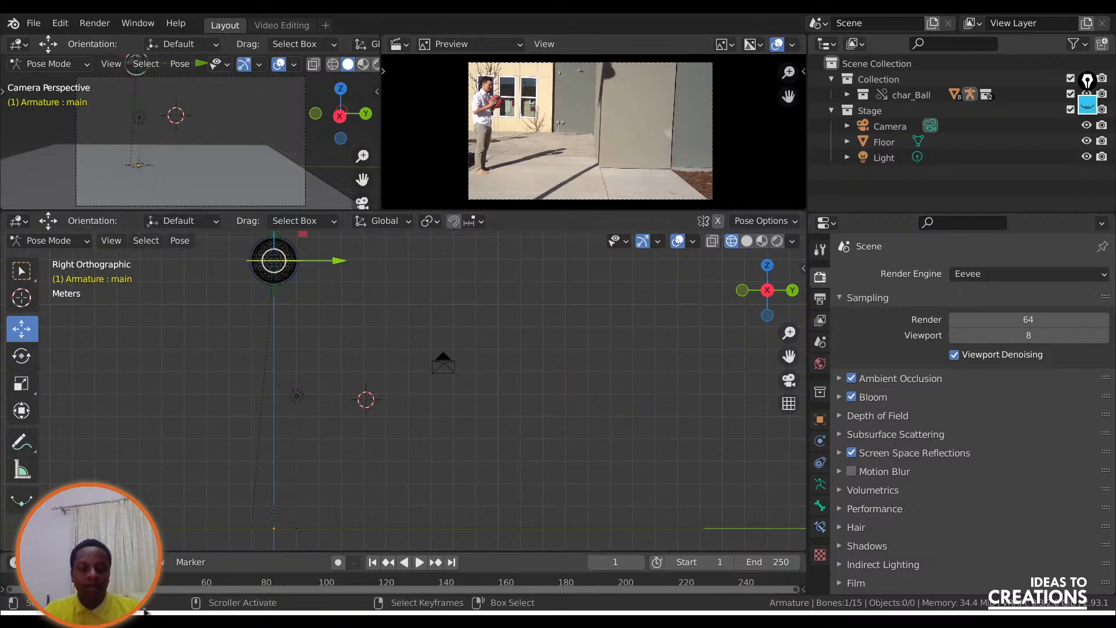
Enlarge the timeline area and keyframe the raised ball's unchanged position at frame 22, just before the basketball is released.
{"action": "key", "text": "space"}
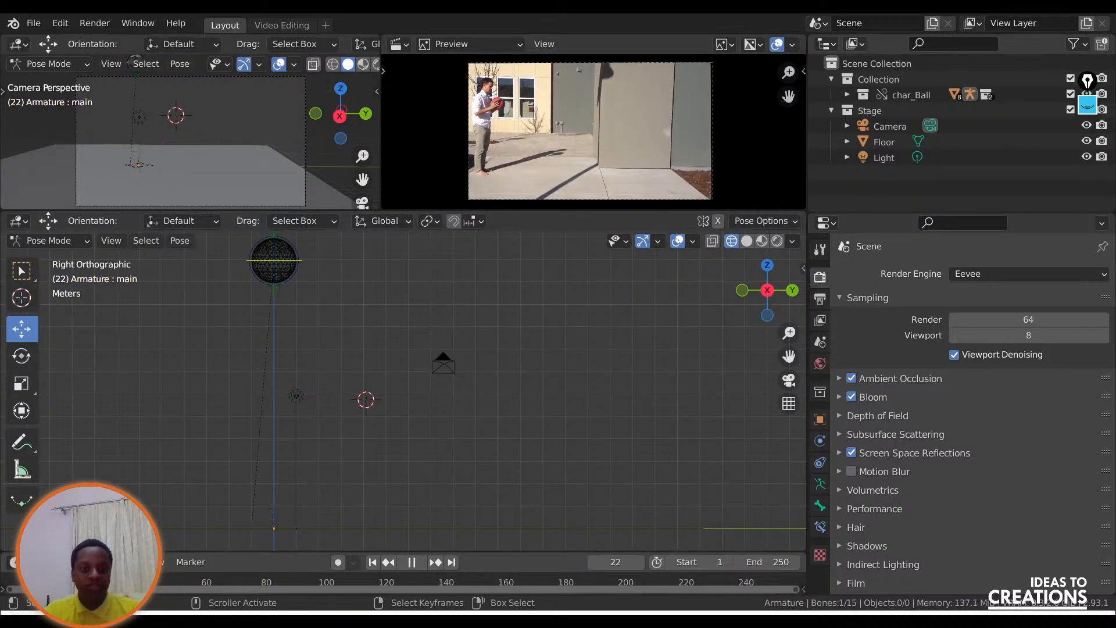
{"action": "mouse_move", "coordinate": [99, 582]}
{"action": "left_mouse_down"}
{"action": "mouse_move", "coordinate": [117, 582]}
{"action": "mouse_move", "coordinate": [89, 582]}
{"action": "left_mouse_up"}
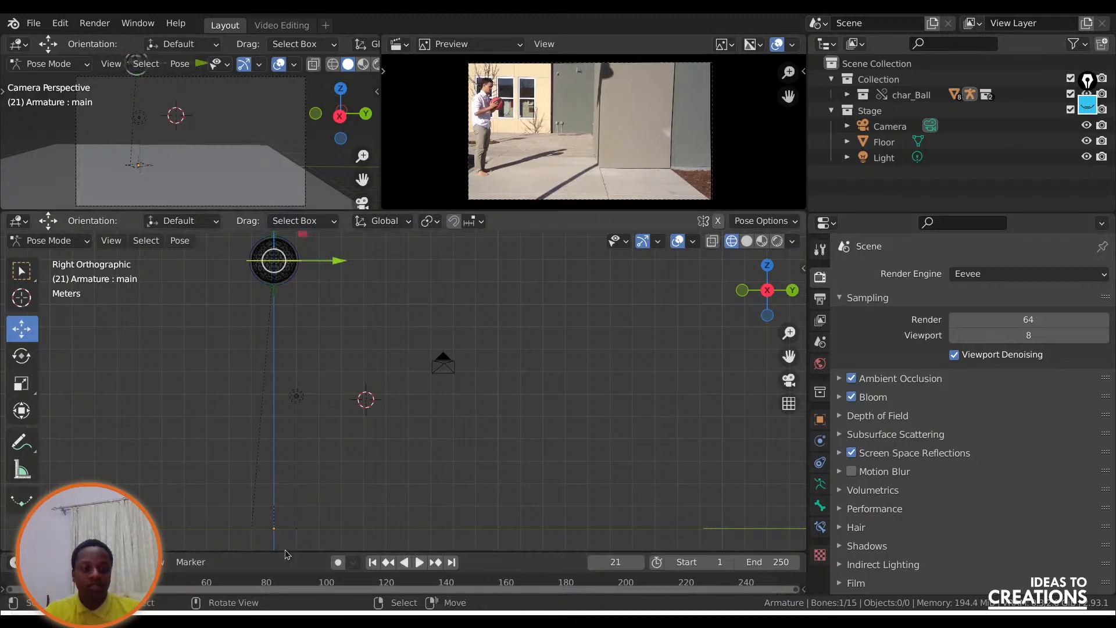
{"action": "left_click_drag", "start_coordinate": [282, 550], "coordinate": [294, 475]}
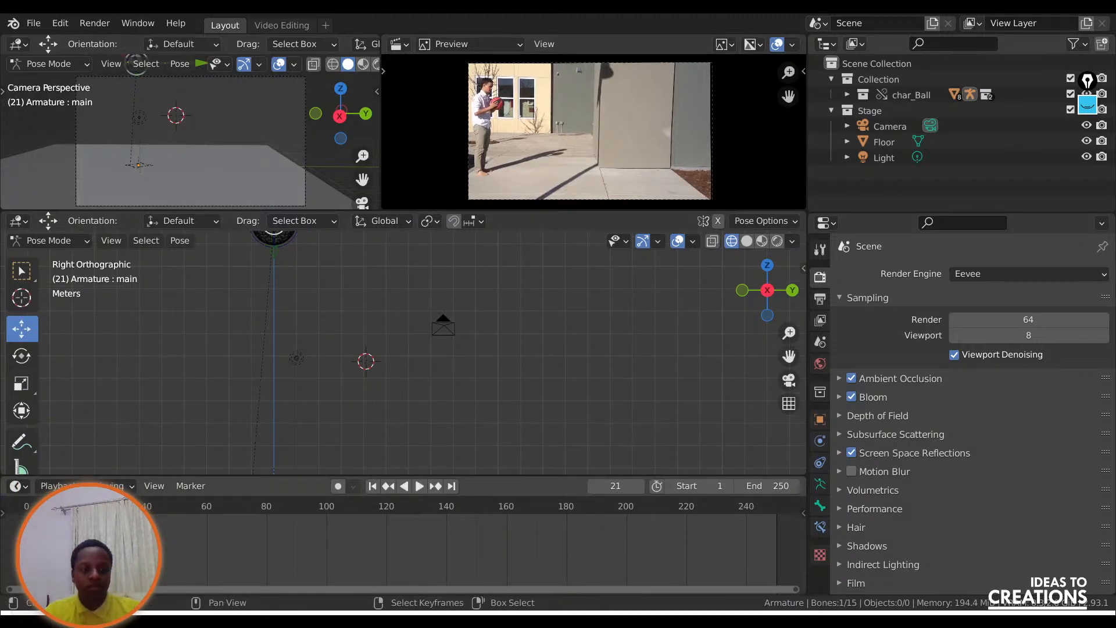
{"action": "key", "text": "space"}
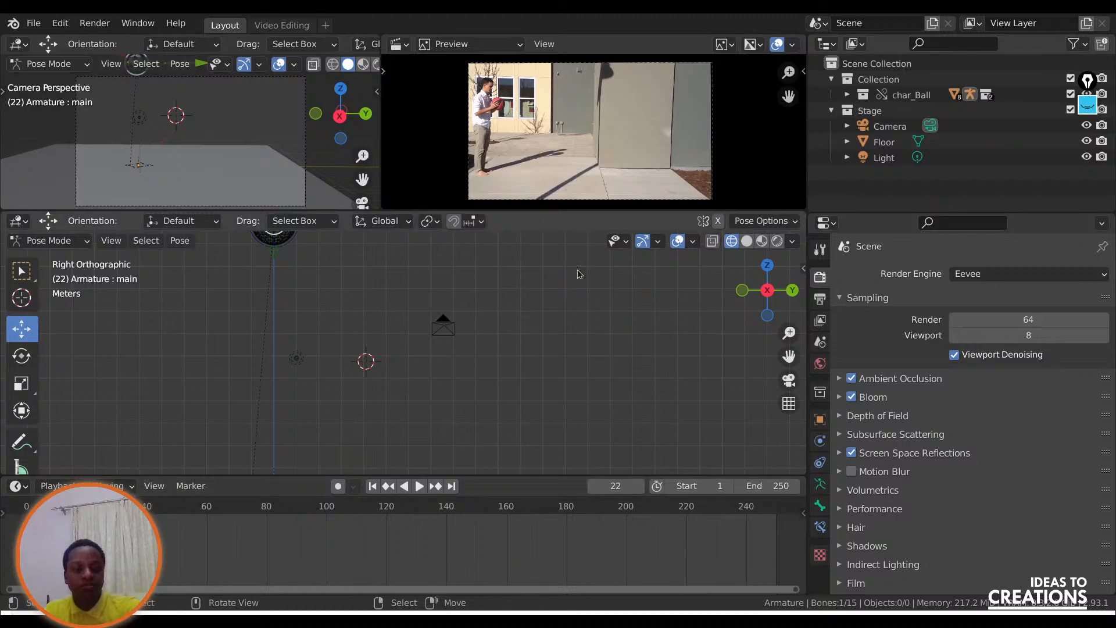
{"action": "key", "text": "i"}
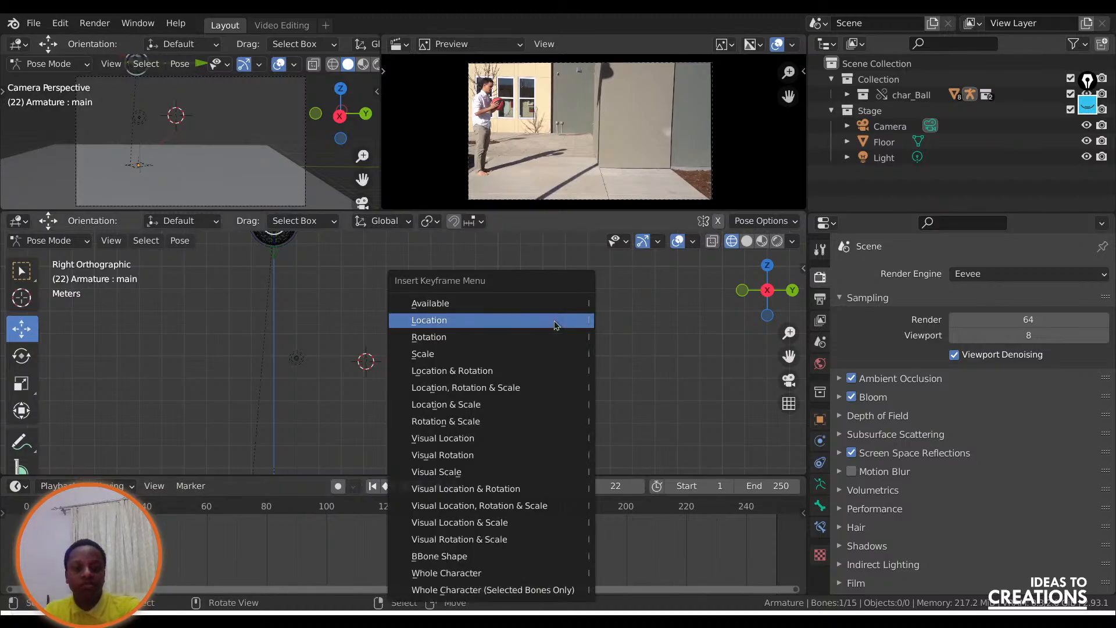
{"action": "left_click", "coordinate": [446, 311]}
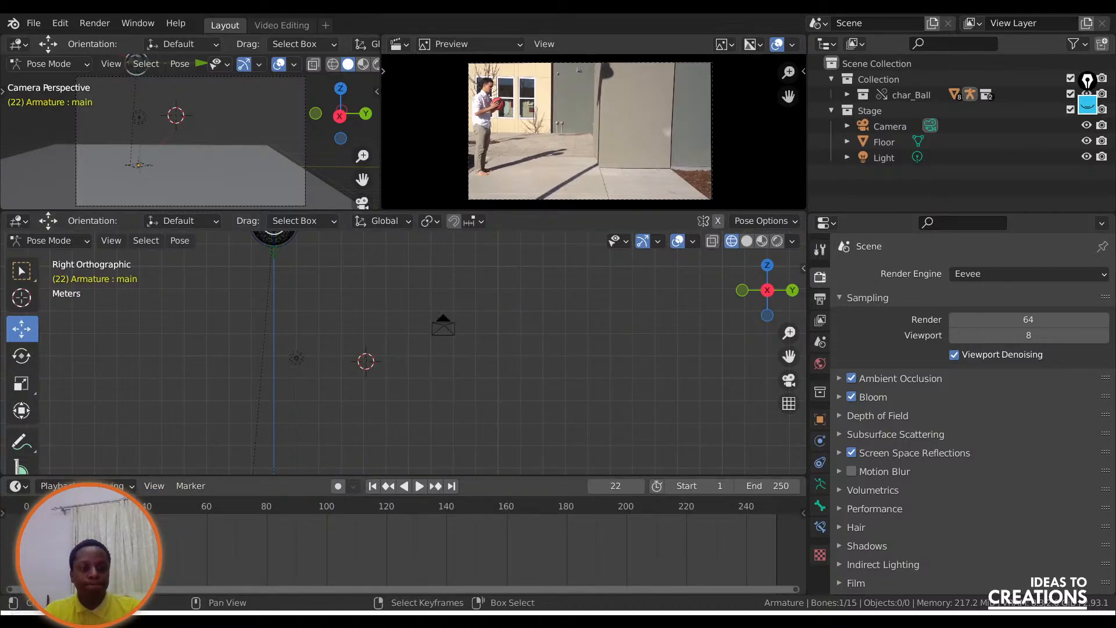
Advance the animation to frame 34, where the basketball first hits the ground in the reference.
{"action": "key", "text": "space"}
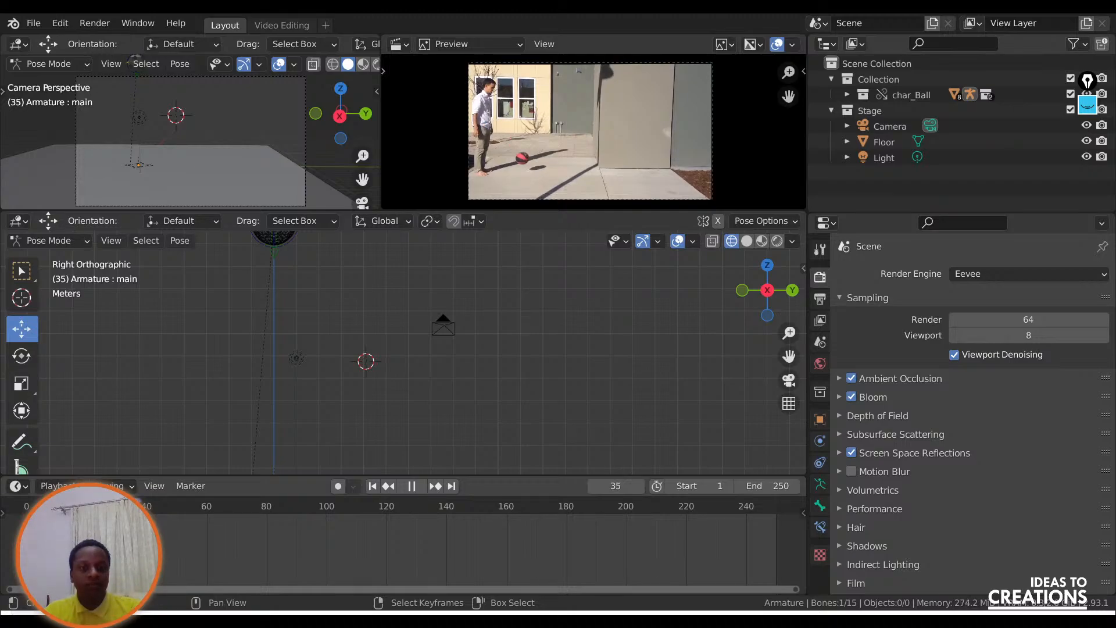
{"action": "key", "text": "space"}
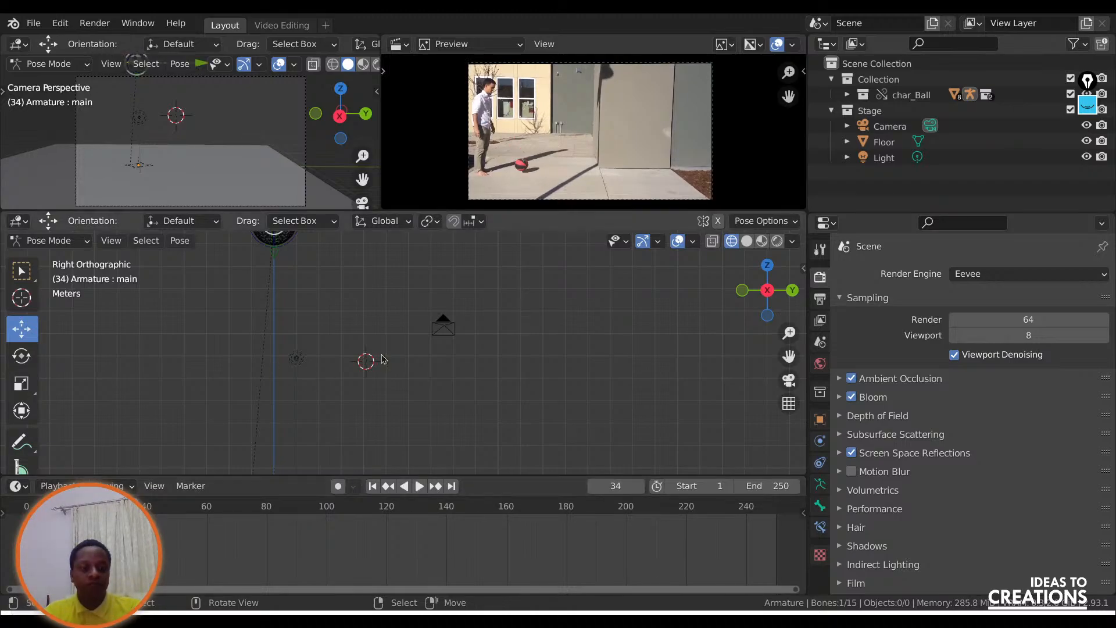
{"action": "scroll", "coordinate": [351, 307], "scroll_direction": "down", "scroll_amount": 2}
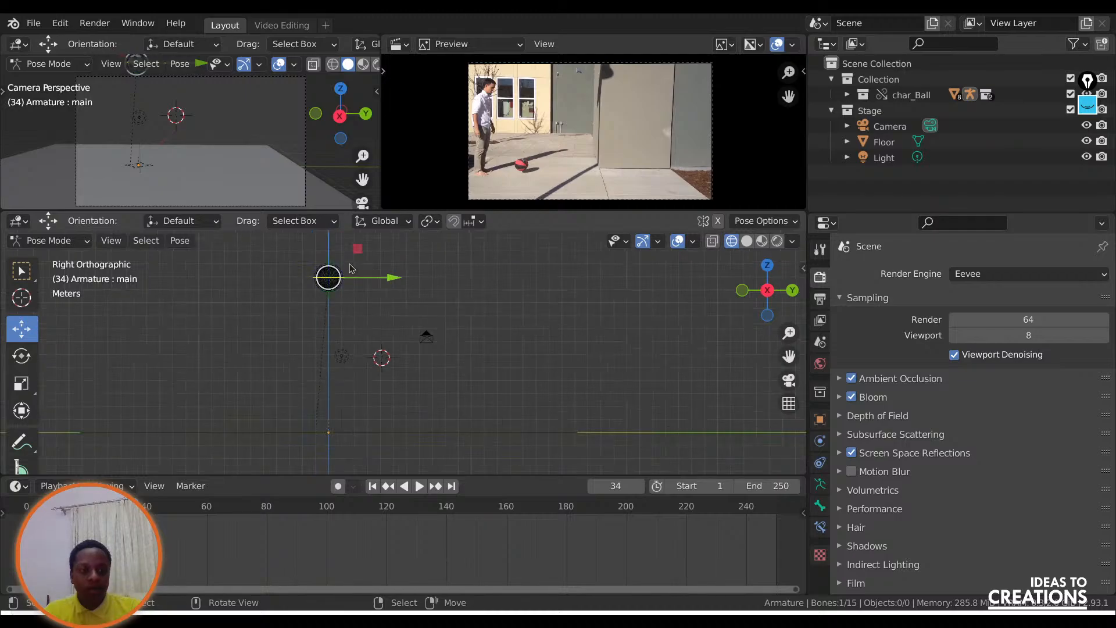
{"action": "key", "text": "g"}
{"action": "left_click_drag", "start_coordinate": [414, 367], "coordinate": [413, 390]}
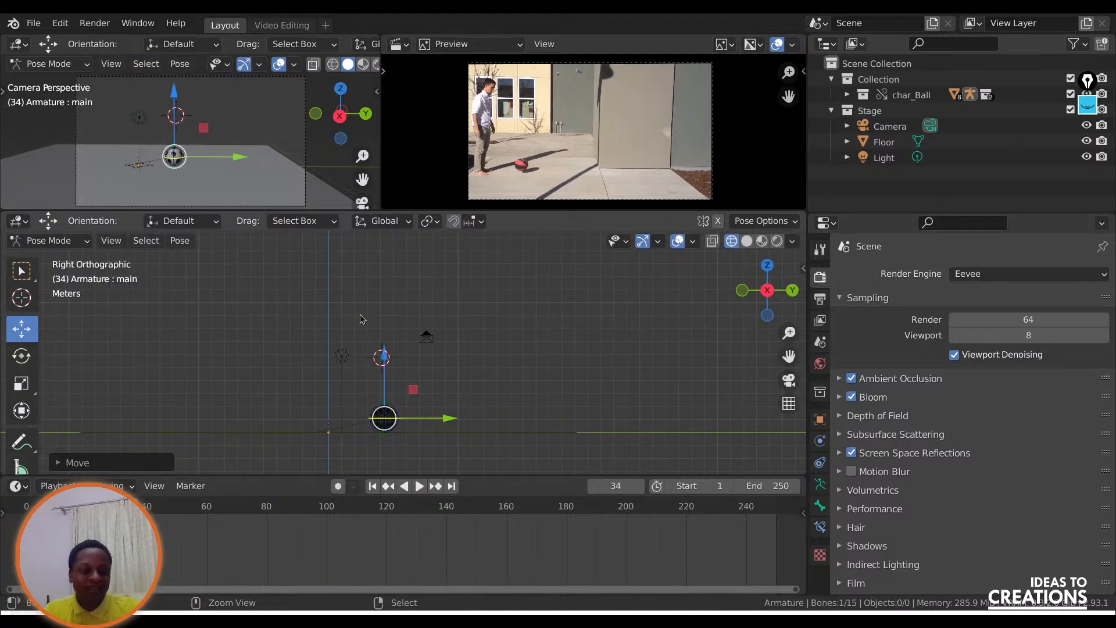
{"action": "key", "text": "ctrl+z"}
Lower the ball's main bone straight down along Z until the ball rests on the floor line.
{"action": "left_click_drag", "start_coordinate": [334, 249], "coordinate": [330, 386]}
{"action": "scroll", "coordinate": [293, 433], "scroll_direction": "up", "scroll_amount": 1}
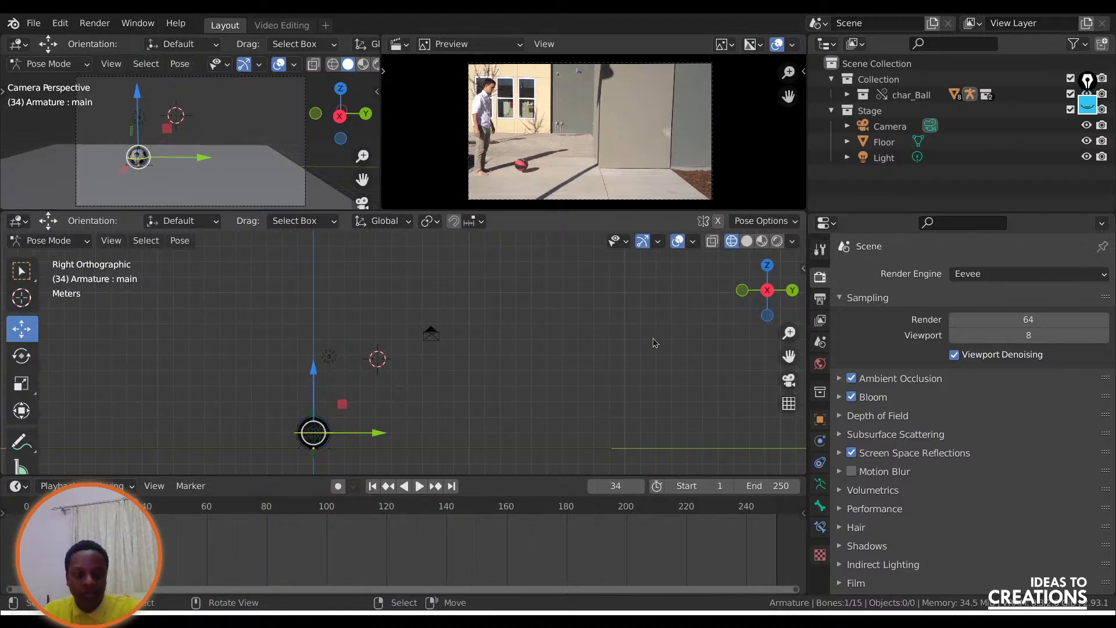
{"action": "left_click_drag", "start_coordinate": [789, 357], "coordinate": [775, 267]}
{"action": "scroll", "coordinate": [234, 382], "scroll_direction": "up", "scroll_amount": 5}
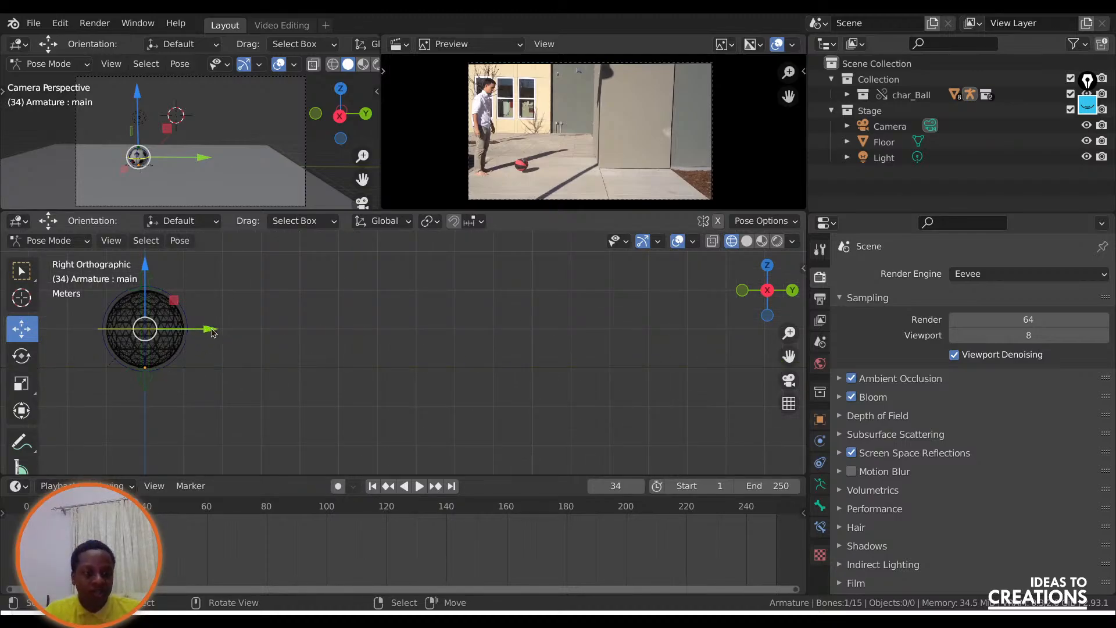
Move the grounded ball forward along Y to nearly beneath the camera and insert a Location keyframe at frame 34.
{"action": "left_click_drag", "start_coordinate": [208, 329], "coordinate": [157, 330]}
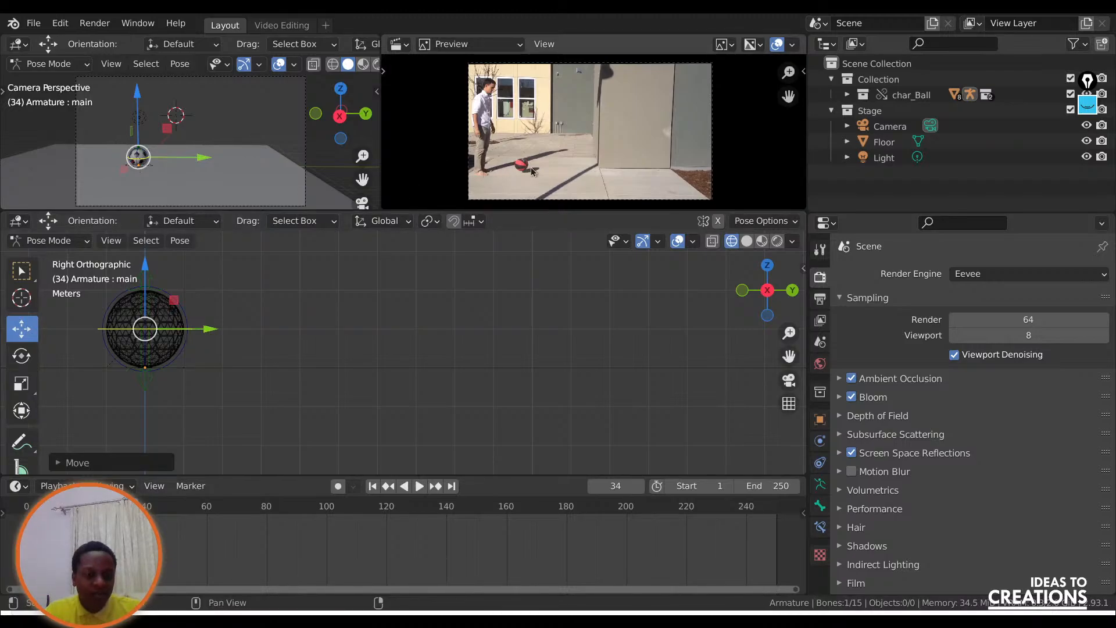
{"action": "left_click_drag", "start_coordinate": [210, 336], "coordinate": [474, 333]}
{"action": "scroll", "coordinate": [464, 345], "scroll_direction": "down", "scroll_amount": 5}
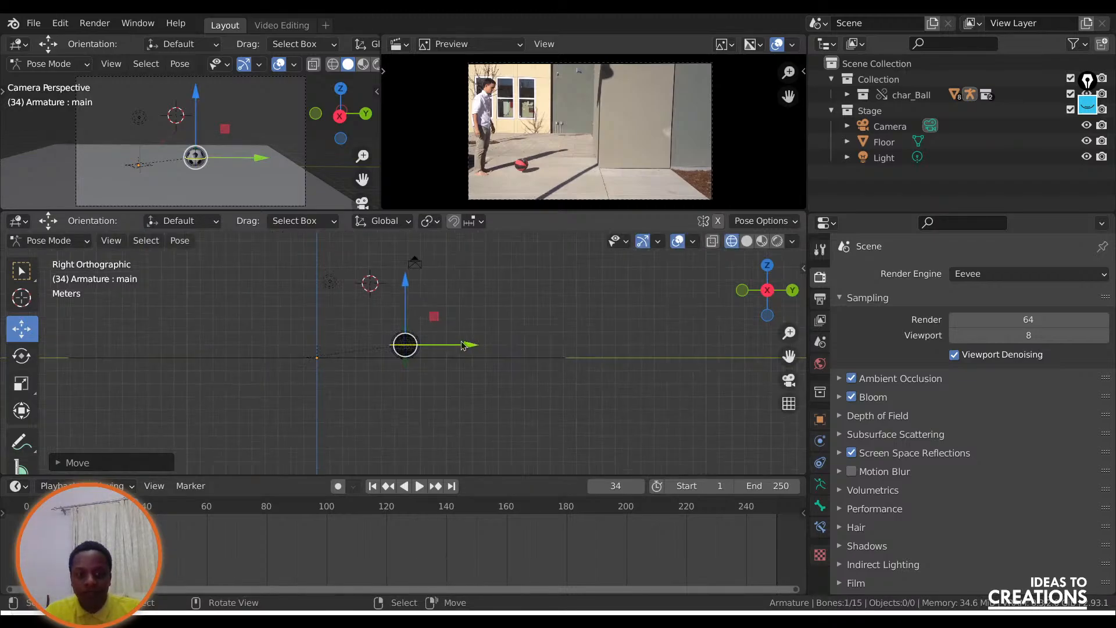
{"action": "key", "text": "i"}
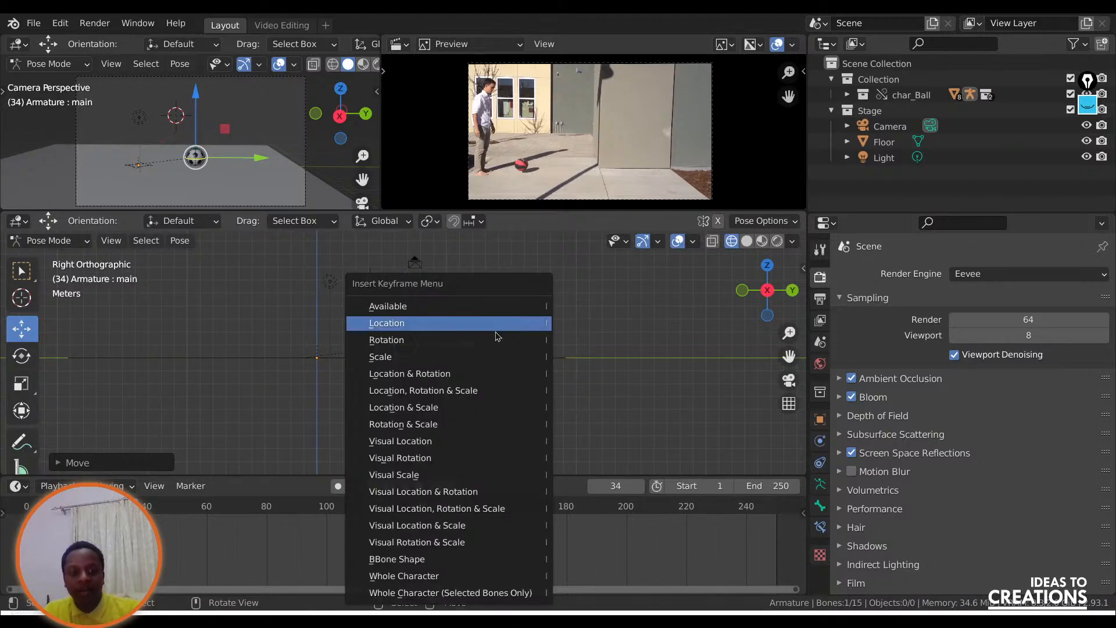
{"action": "left_click", "coordinate": [500, 324]}
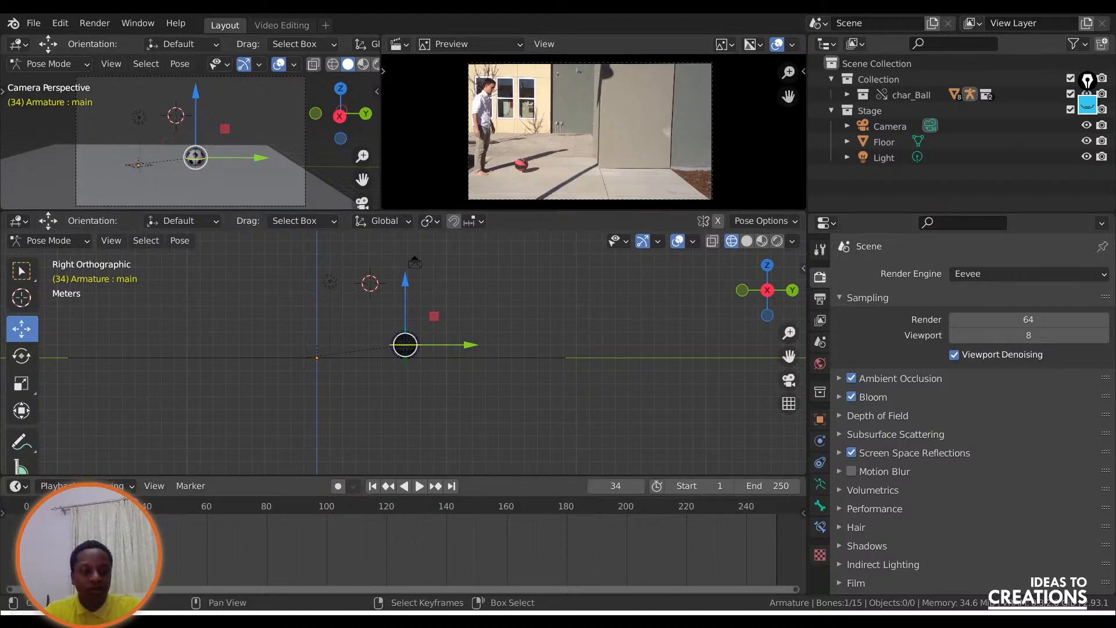
Play the ball's keyframed fall alongside the reference, pausing at frames 28 and 30 to compare their positions.
{"action": "key", "text": "shift+ctrl+space"}
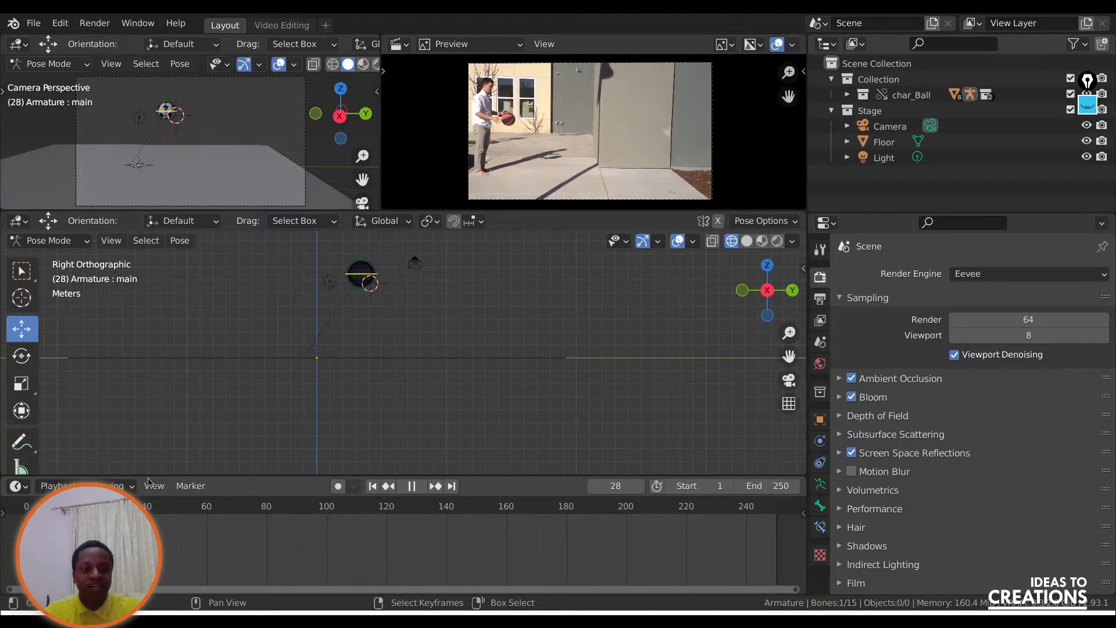
{"action": "key", "text": "space"}
{"action": "key", "text": "space"}
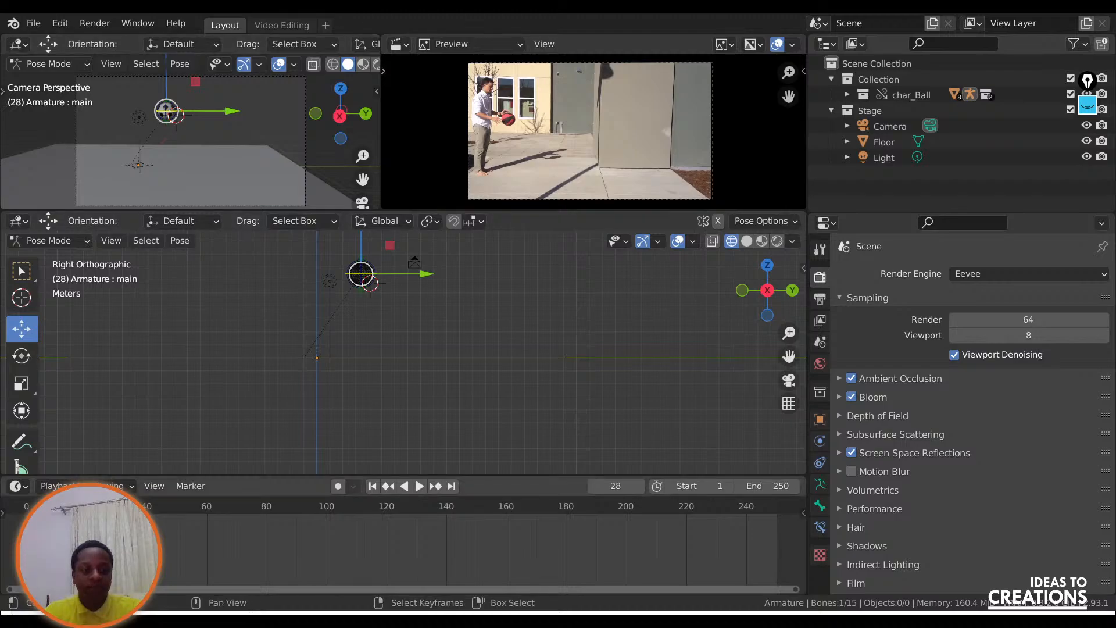
{"action": "key", "text": "space"}
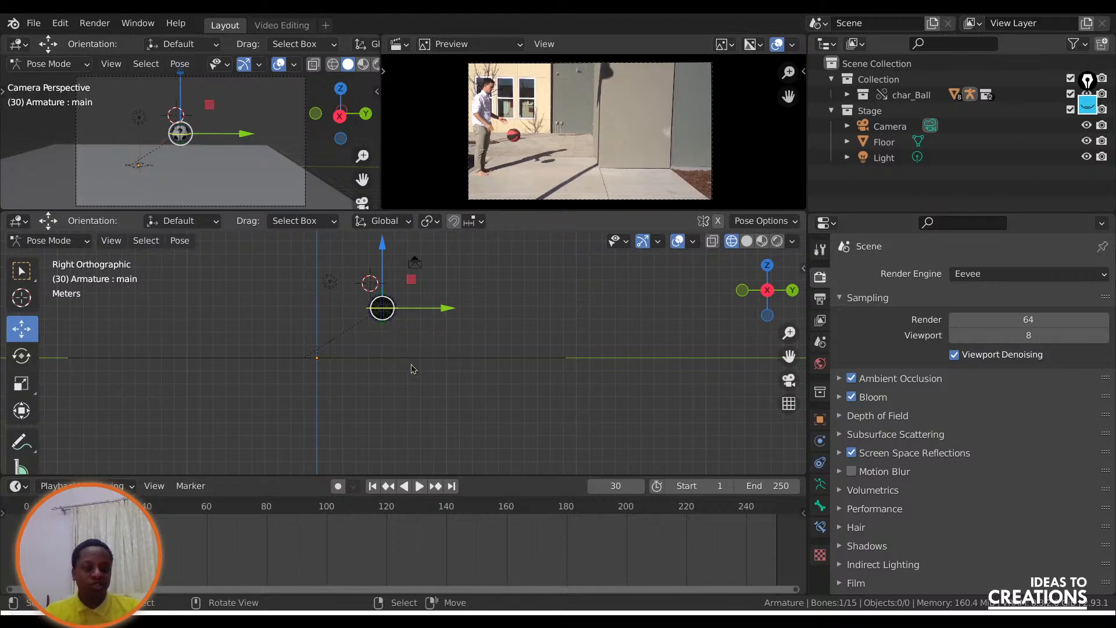
Advance the animation to frame 54, where the reference basketball hits the ground for the second time.
{"action": "key", "text": "space"}
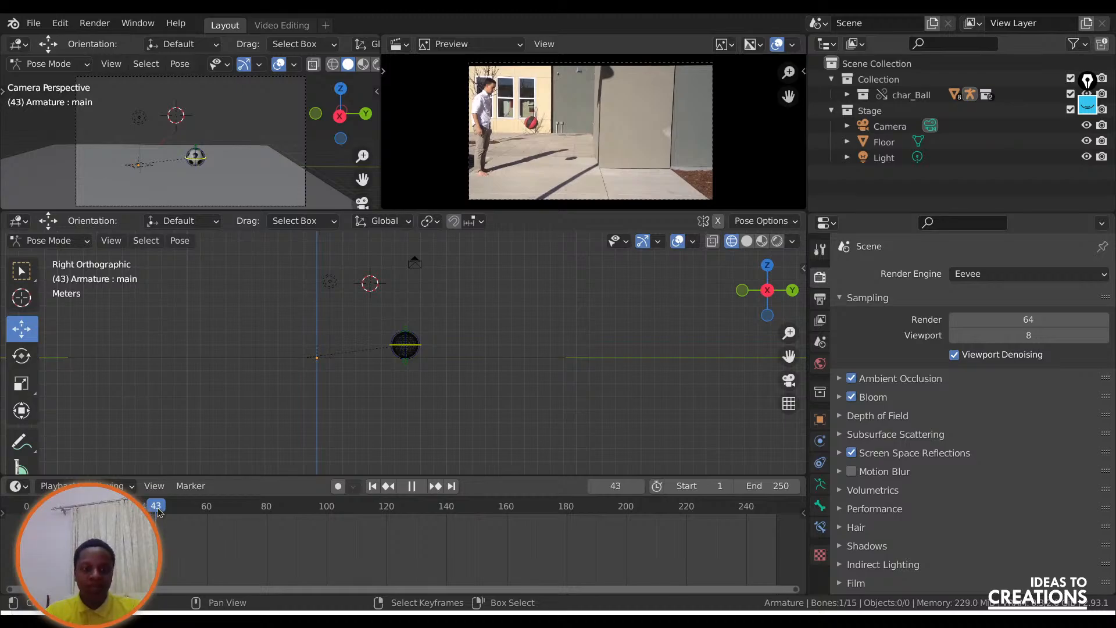
{"action": "left_click_drag", "start_coordinate": [158, 510], "coordinate": [126, 510]}
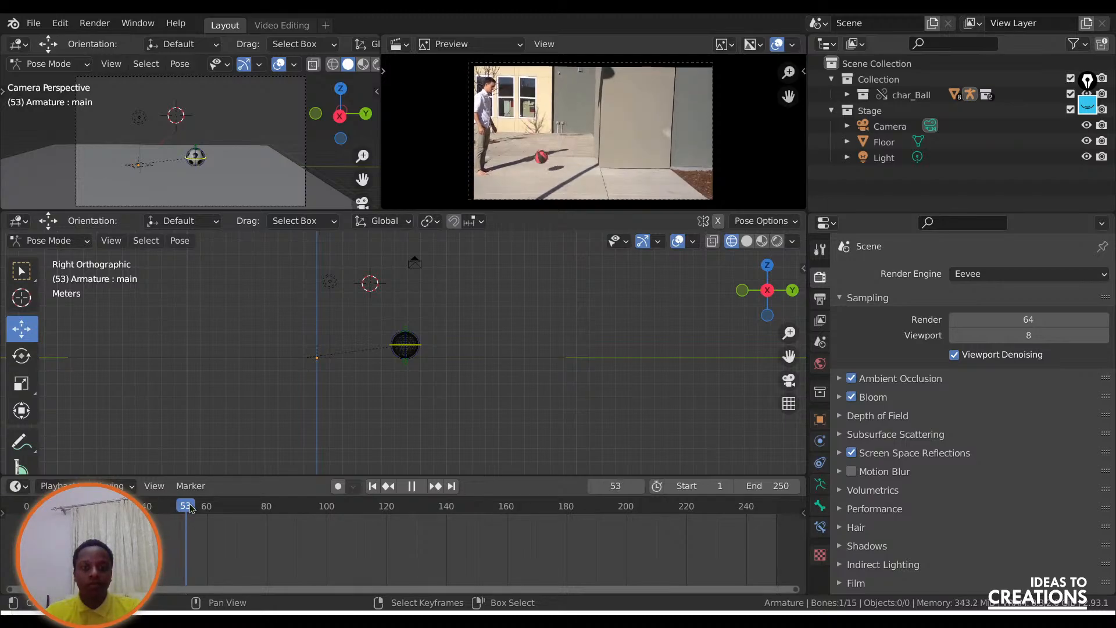
{"action": "key", "text": "space"}
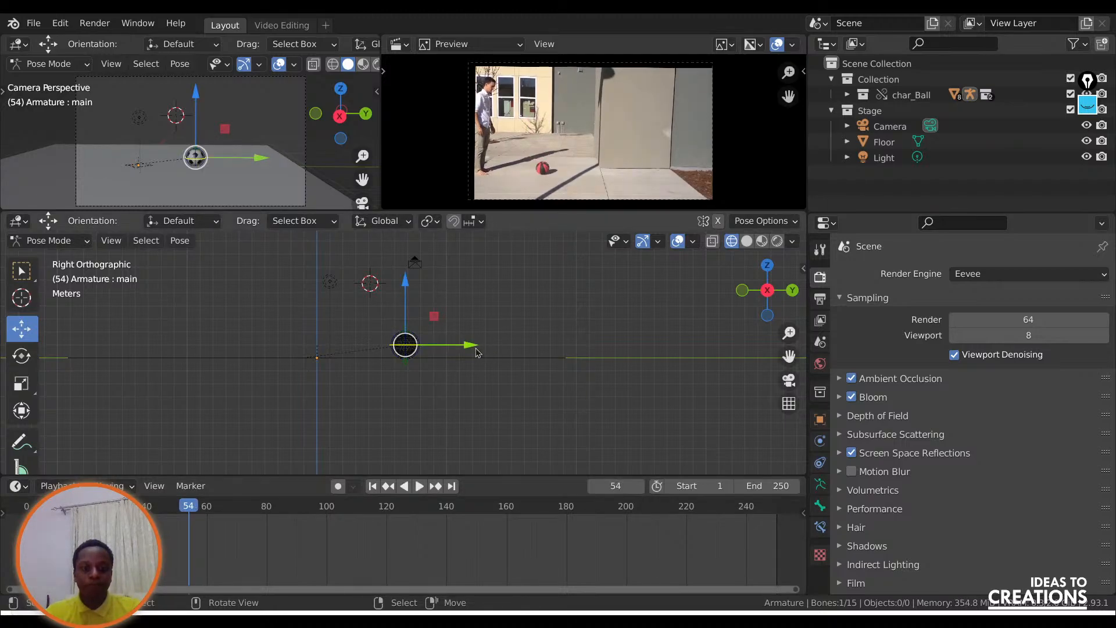
Move the ball's main bone forward along Y on the floor and insert a Location keyframe at frame 54.
{"action": "left_click_drag", "start_coordinate": [476, 352], "coordinate": [520, 346]}
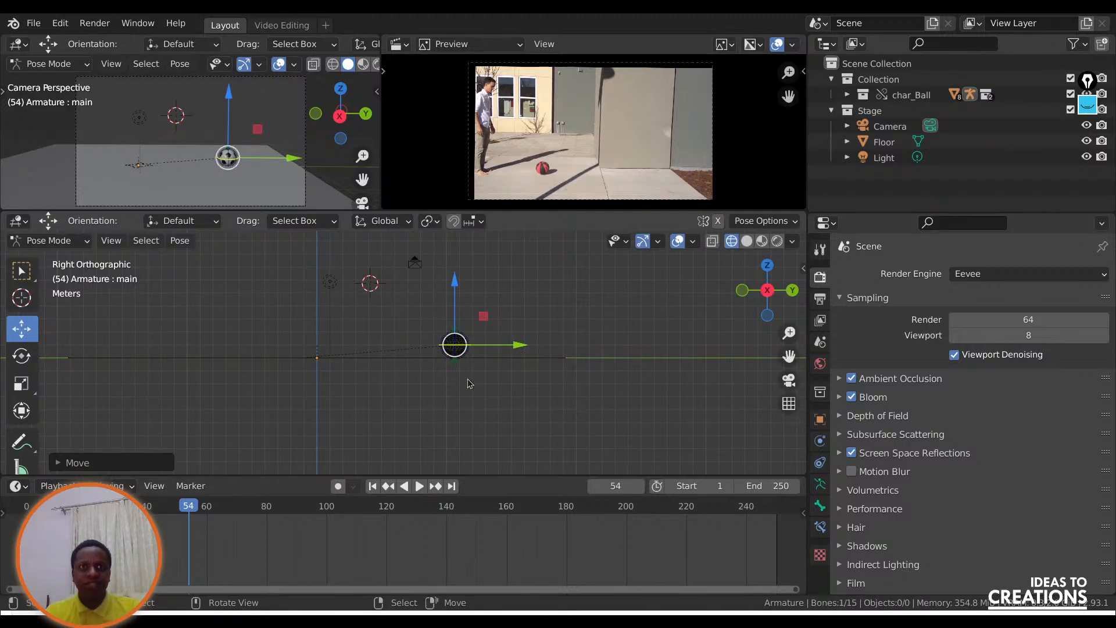
{"action": "scroll", "coordinate": [494, 395], "scroll_direction": "up", "scroll_amount": 4}
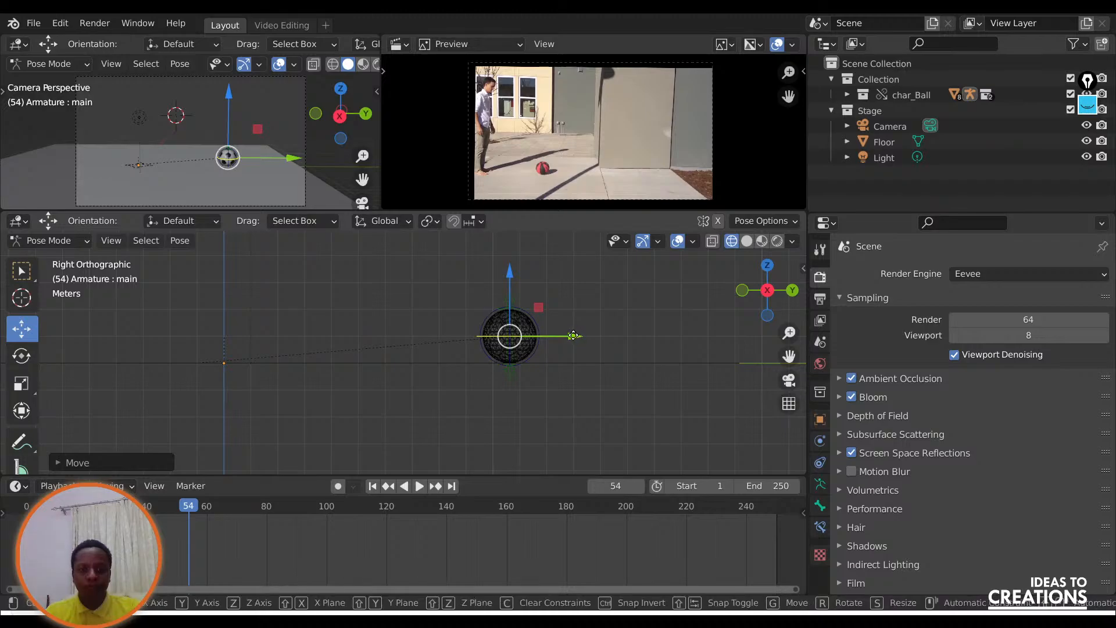
{"action": "left_click_drag", "start_coordinate": [580, 337], "coordinate": [567, 340]}
{"action": "key", "text": "i"}
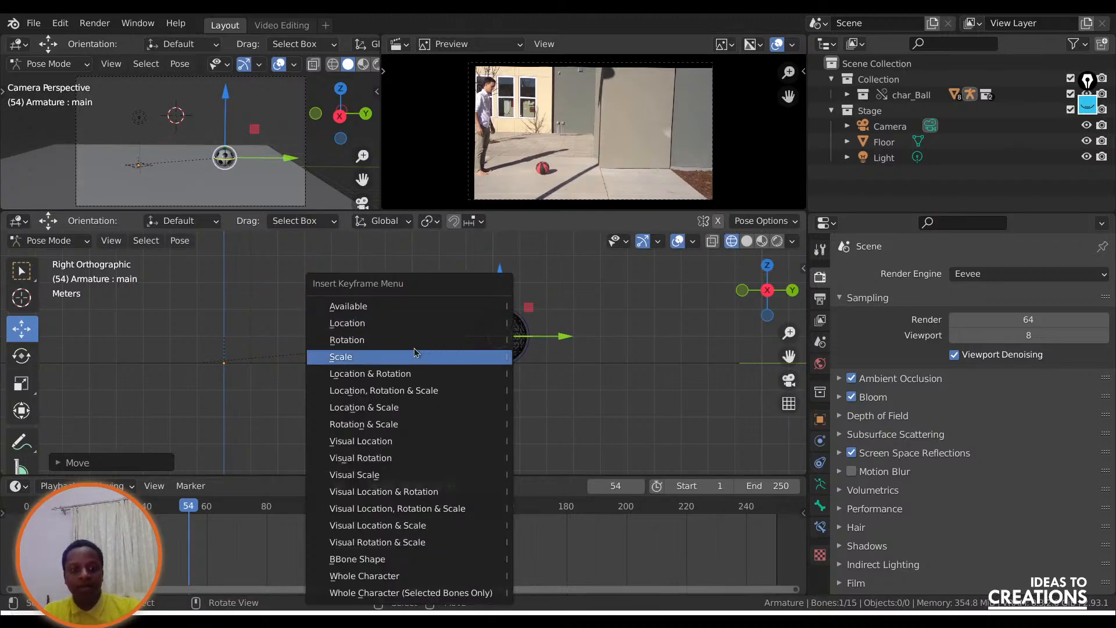
{"action": "left_click", "coordinate": [357, 324]}
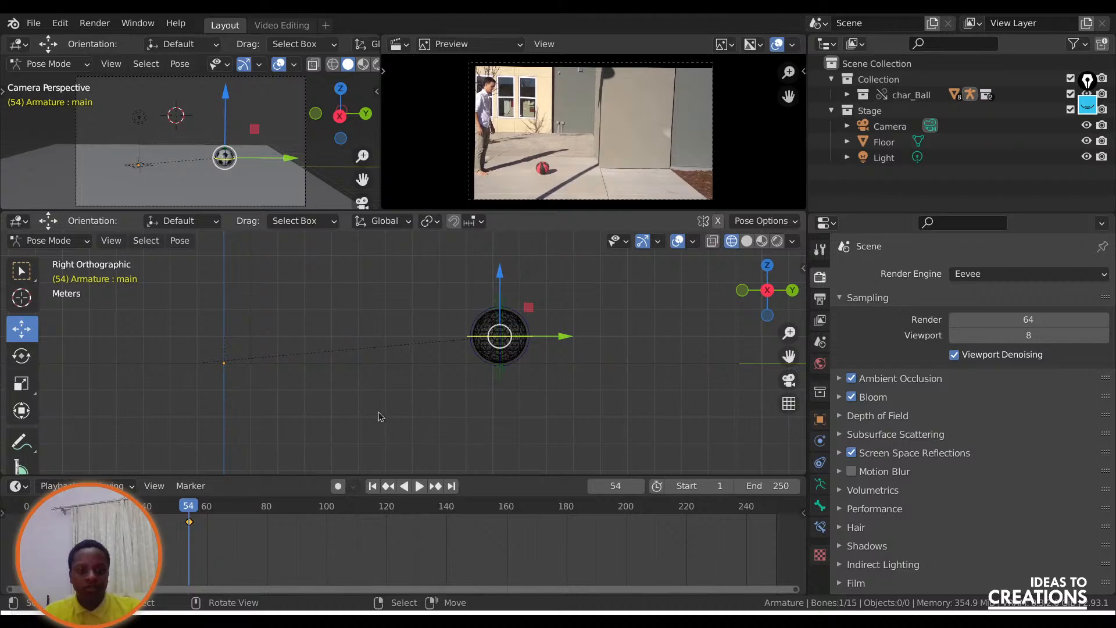
Try raising the ball above the floor along Z at frame 45, the peak of the bounce.
{"action": "left_click_drag", "start_coordinate": [189, 511], "coordinate": [163, 508]}
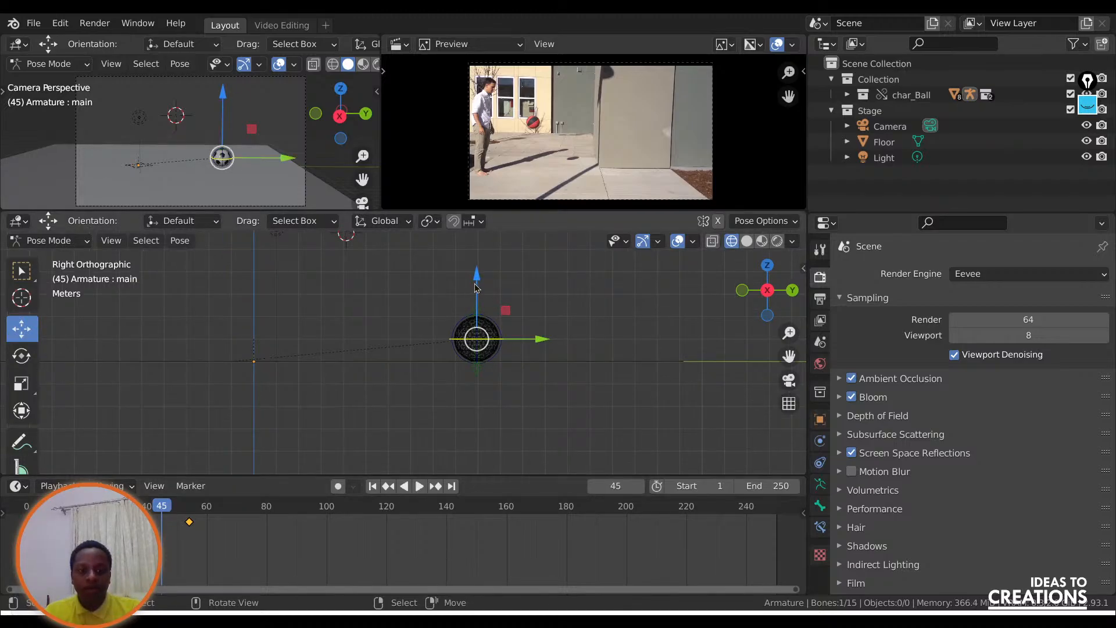
{"action": "left_click_drag", "start_coordinate": [474, 287], "coordinate": [487, 447]}
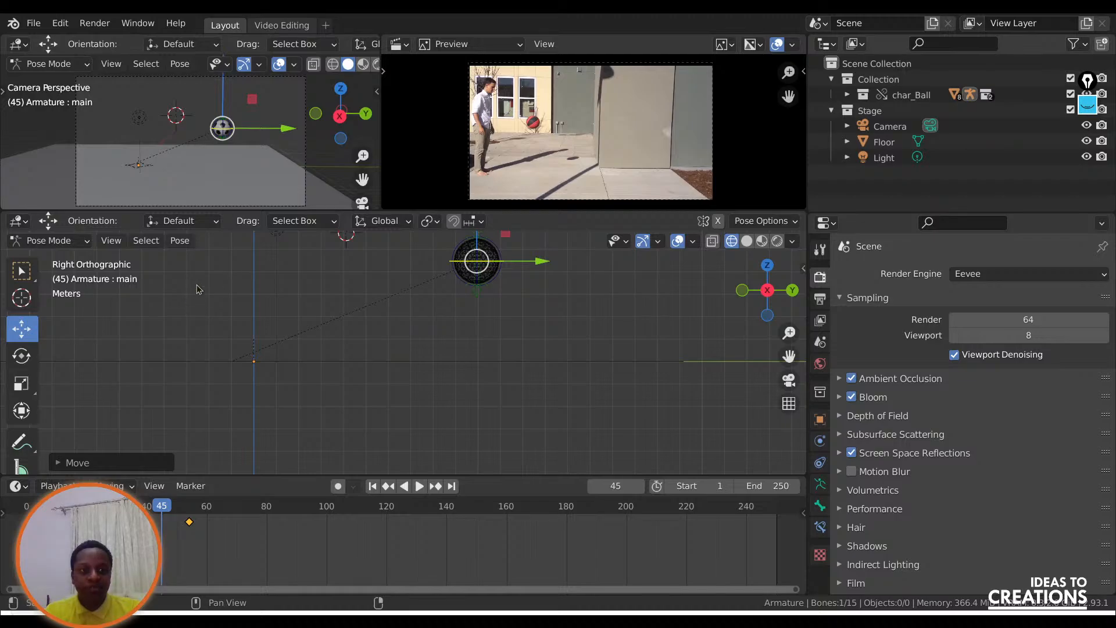
In the Video Editing workspace, annotate reference frame 46 with a column of short ticks from the ball's top down to the ground, then return to Layout.
{"action": "left_click", "coordinate": [281, 26]}
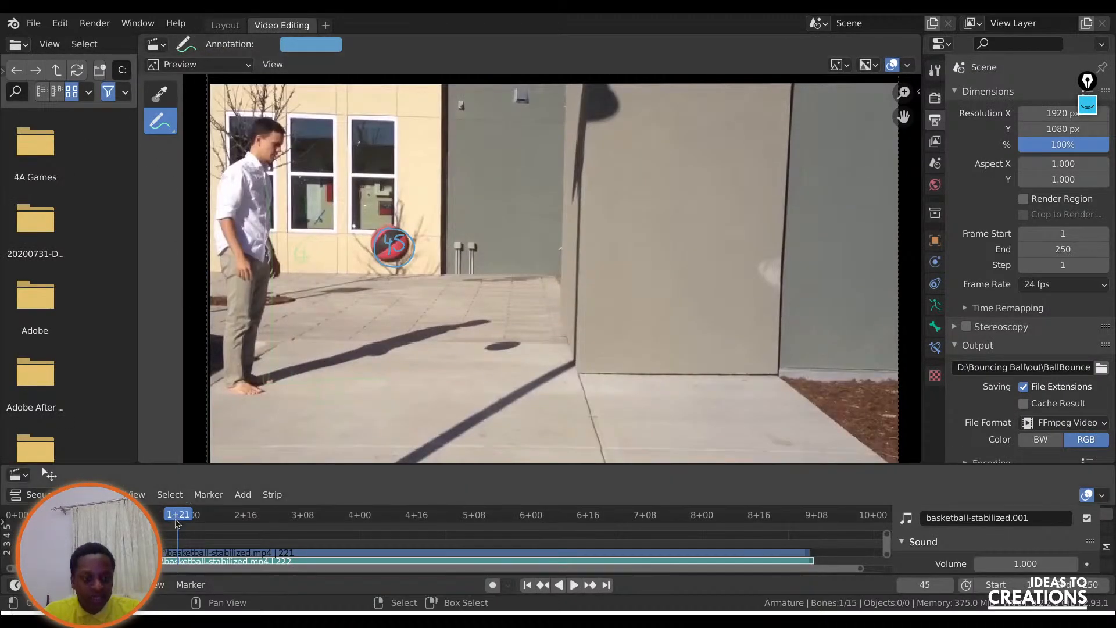
{"action": "mouse_move", "coordinate": [175, 517]}
{"action": "left_mouse_down"}
{"action": "mouse_move", "coordinate": [129, 517]}
{"action": "mouse_move", "coordinate": [181, 516]}
{"action": "left_mouse_up"}
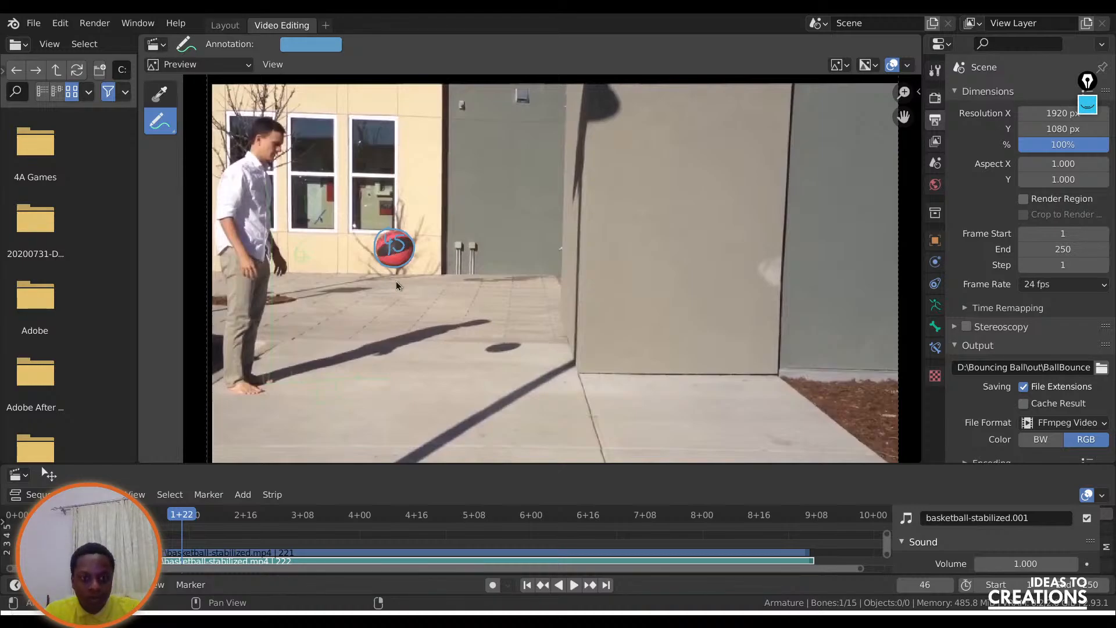
{"action": "left_click_drag", "start_coordinate": [392, 268], "coordinate": [380, 227]}
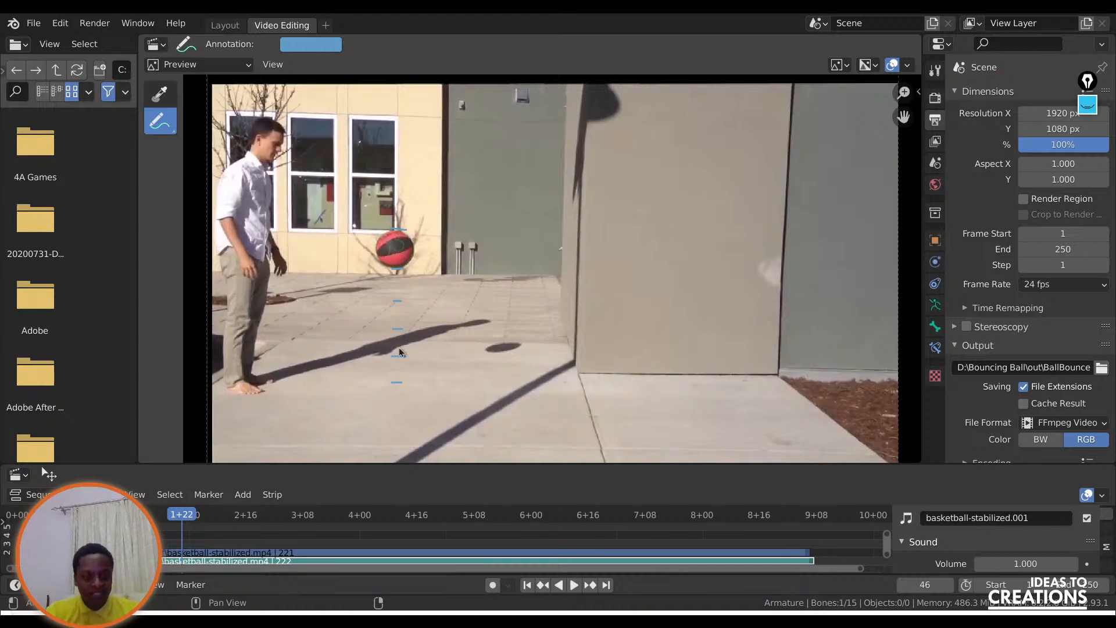
{"action": "left_click", "coordinate": [225, 25]}
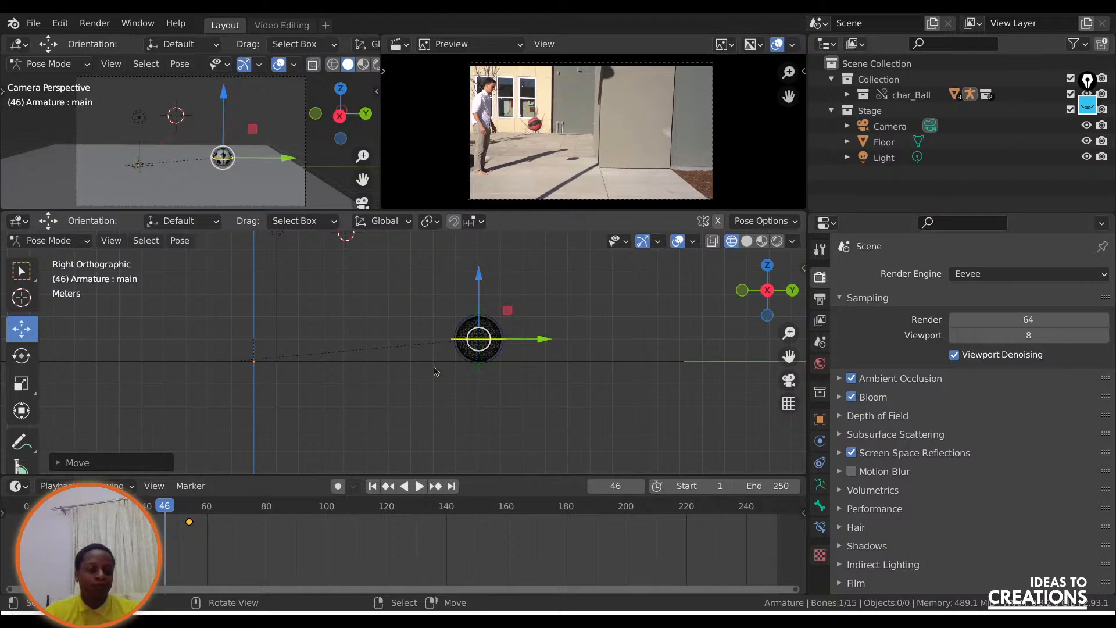
At frame 45, raise the ball along Z to slightly below the camera's height and insert a Location keyframe.
{"action": "left_click_drag", "start_coordinate": [167, 508], "coordinate": [266, 506]}
{"action": "scroll", "coordinate": [499, 398], "scroll_direction": "down", "scroll_amount": 1}
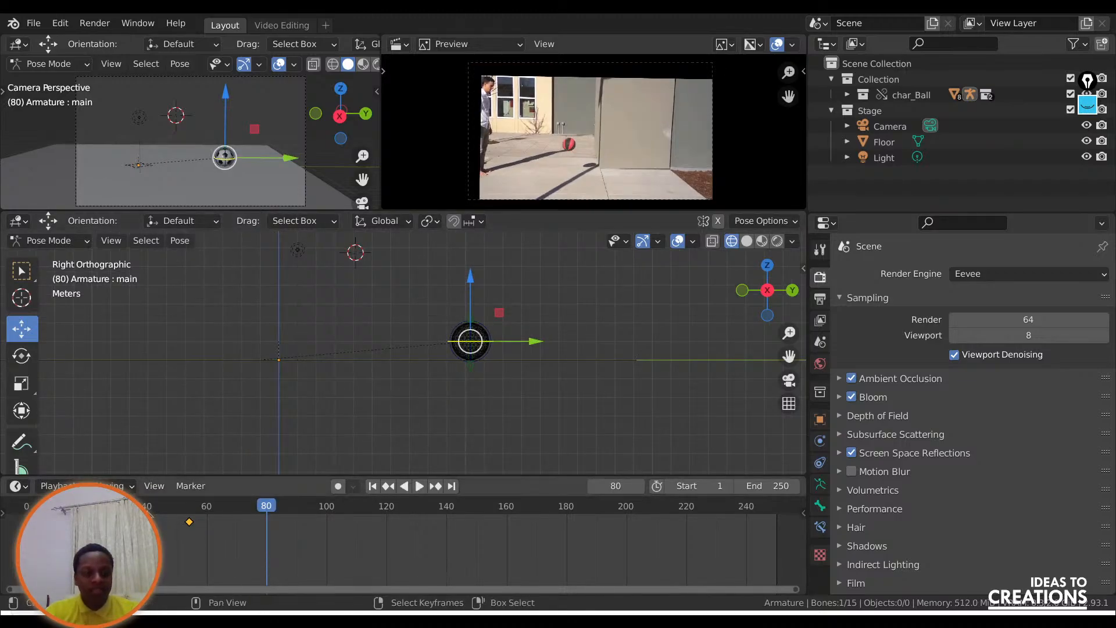
{"action": "left_click", "coordinate": [163, 506]}
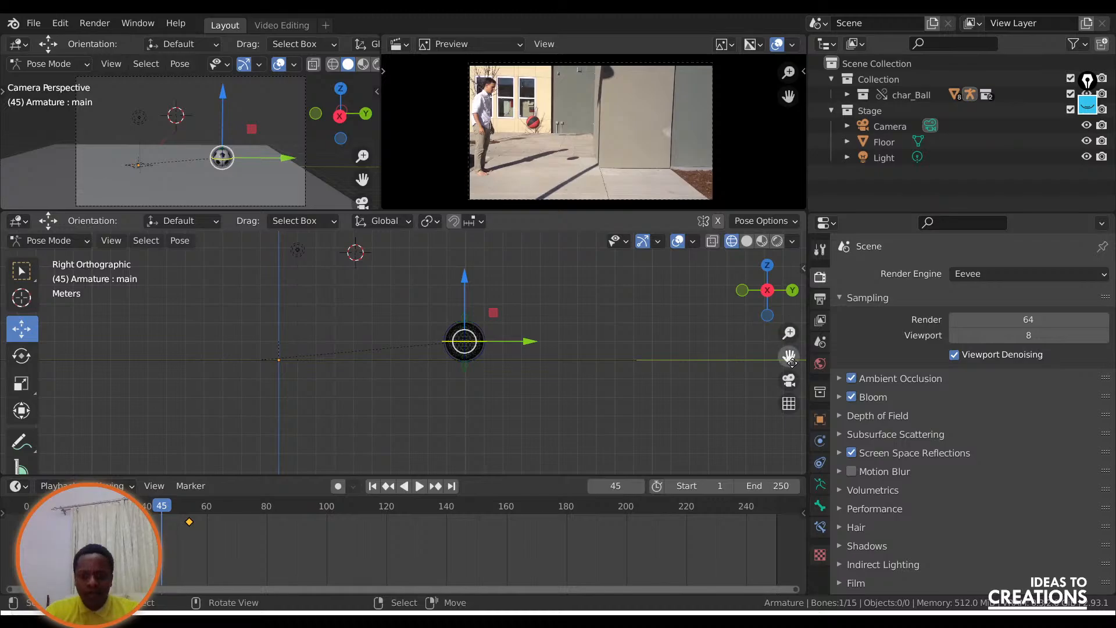
{"action": "left_click_drag", "start_coordinate": [790, 359], "coordinate": [782, 426]}
{"action": "left_click_drag", "start_coordinate": [453, 354], "coordinate": [476, 231]}
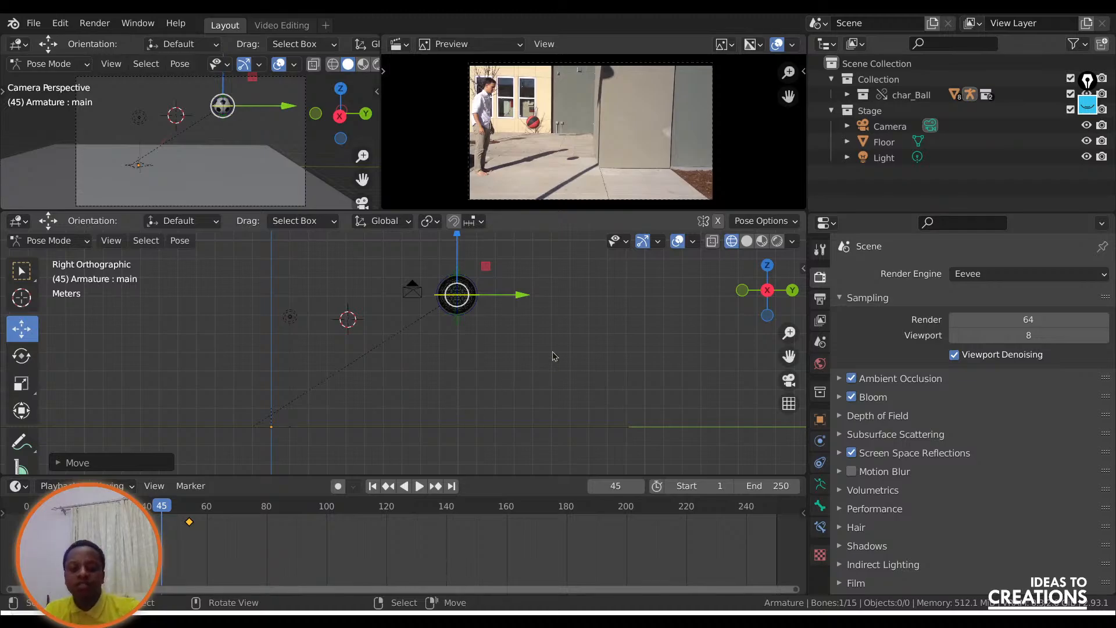
{"action": "key", "text": "i"}
{"action": "left_click", "coordinate": [462, 330]}
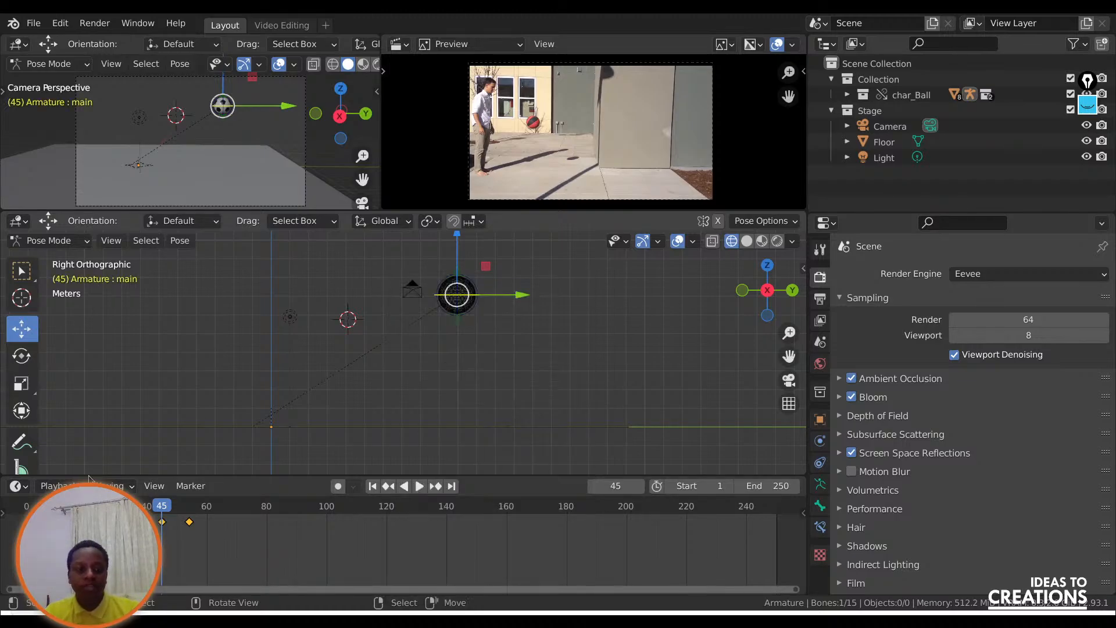
Scrub the keyframed bounce to frame 59 and add a new General Layout workspace.
{"action": "left_click_drag", "start_coordinate": [42, 505], "coordinate": [28, 504]}
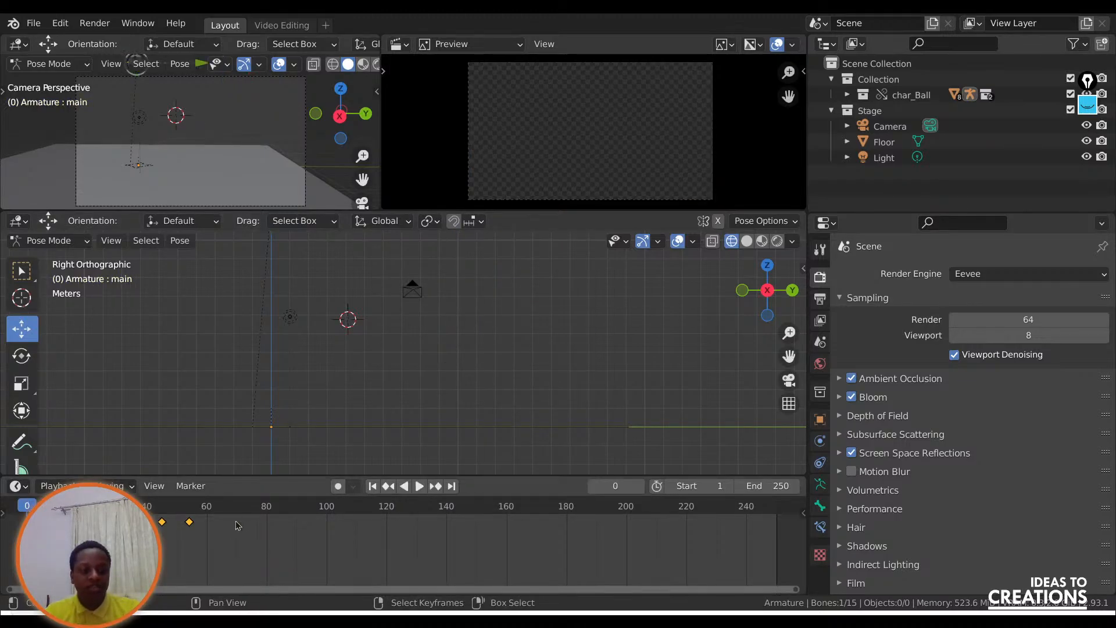
{"action": "left_click_drag", "start_coordinate": [207, 512], "coordinate": [236, 511]}
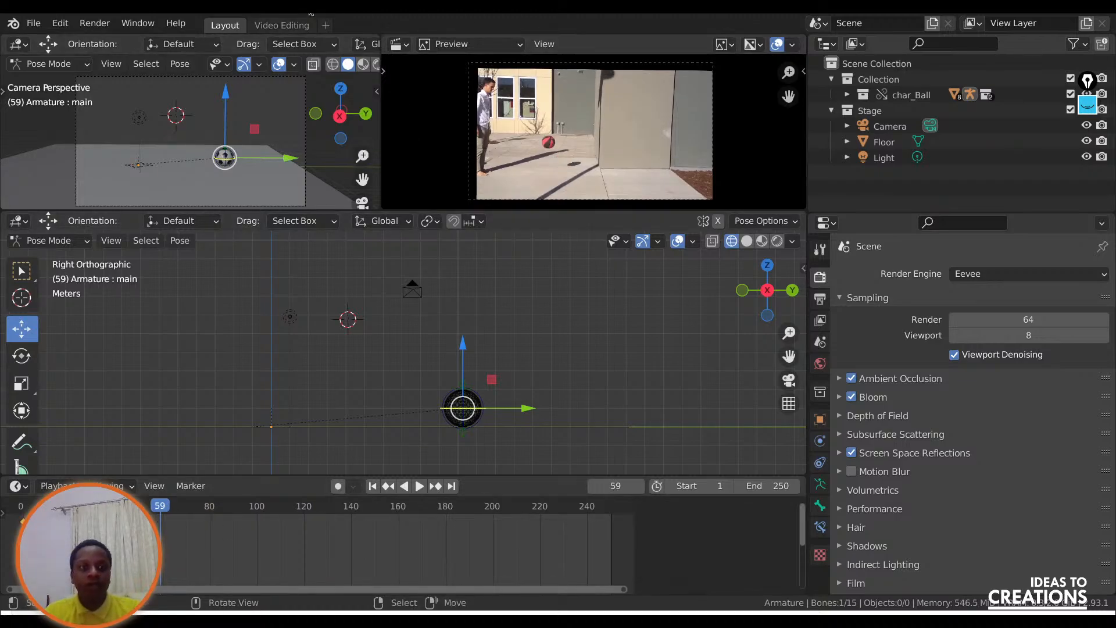
{"action": "left_click", "coordinate": [326, 25]}
{"action": "mouse_move", "coordinate": [279, 54]}
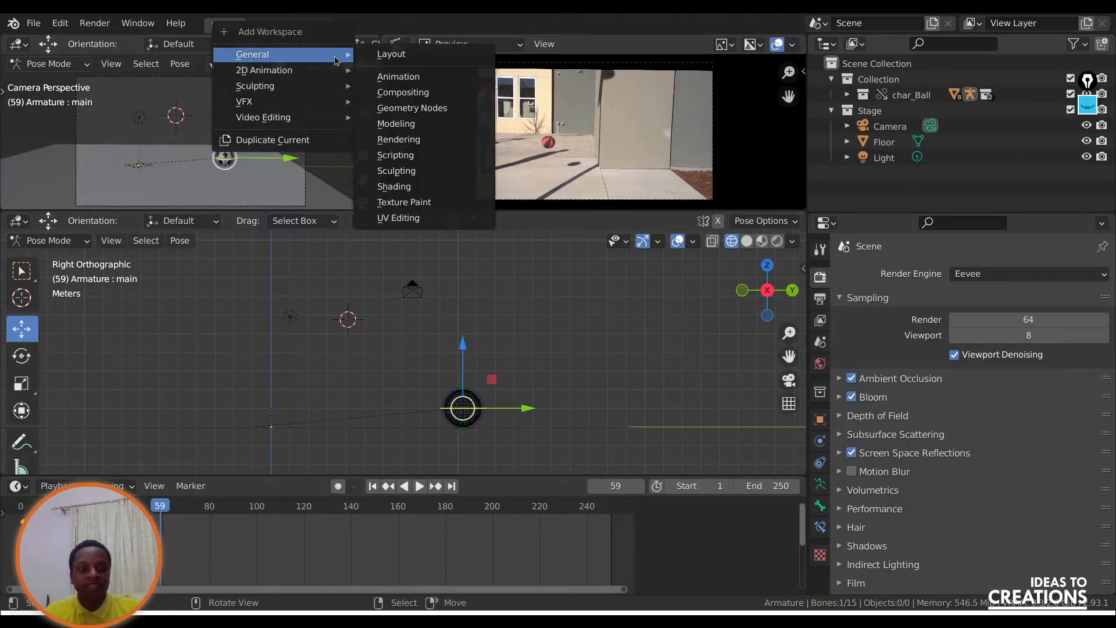
{"action": "left_click", "coordinate": [407, 52]}
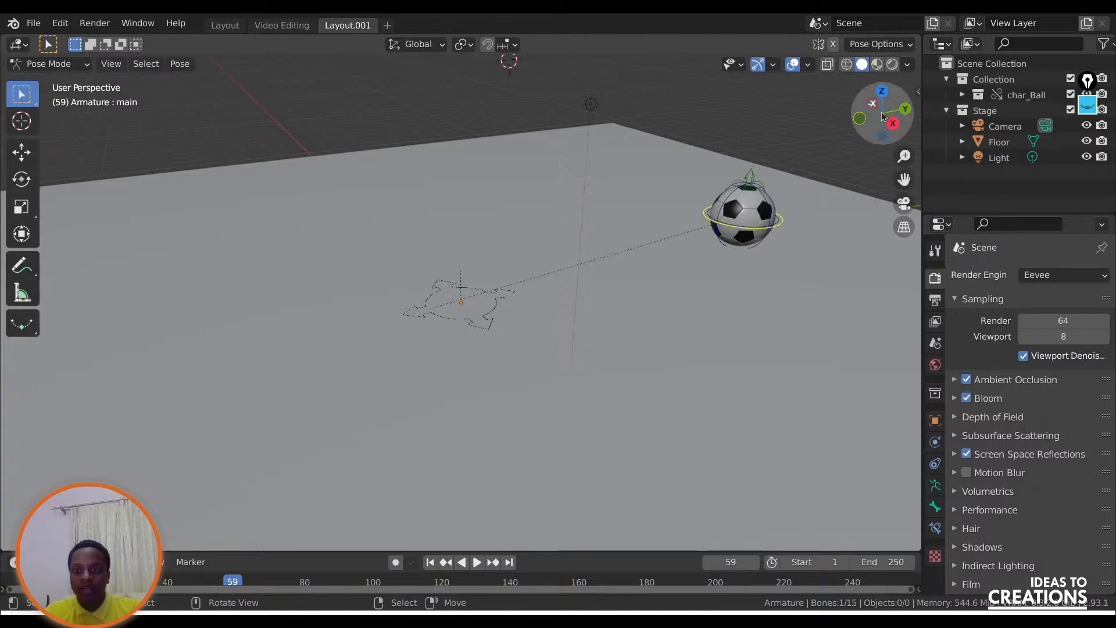
Play the ball animation from frame 1 in a perspective view that shows the whole bounce area.
{"action": "left_click_drag", "start_coordinate": [882, 114], "coordinate": [820, 176]}
{"action": "scroll", "coordinate": [812, 227], "scroll_direction": "down", "scroll_amount": 6}
{"action": "left_click_drag", "start_coordinate": [904, 180], "coordinate": [821, 212]}
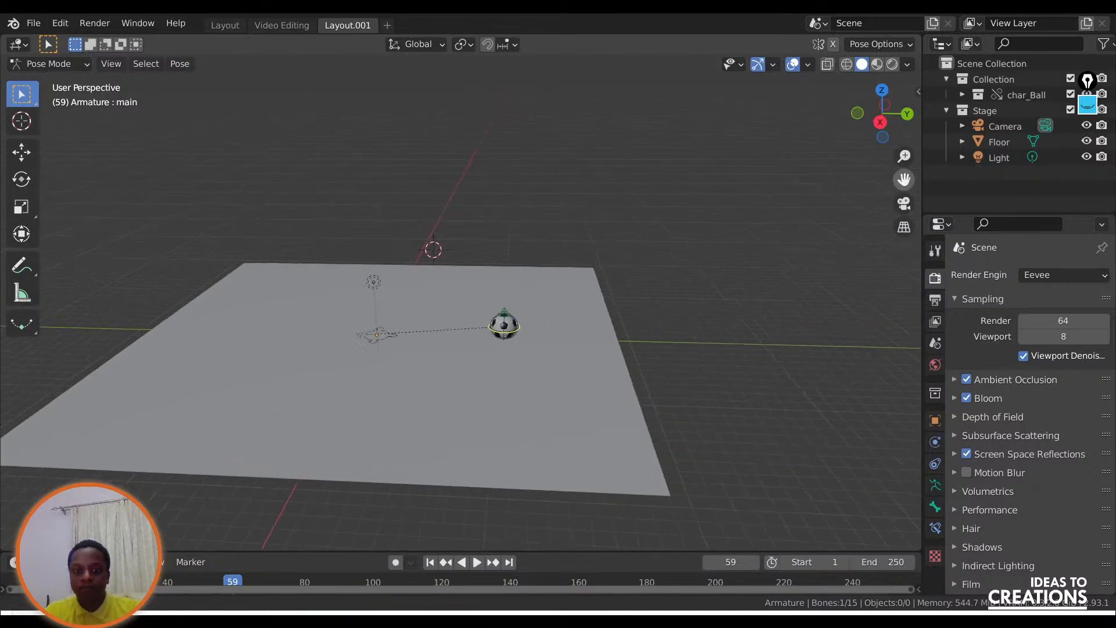
{"action": "scroll", "coordinate": [400, 287], "scroll_direction": "up", "scroll_amount": 3}
{"action": "left_click", "coordinate": [431, 562]}
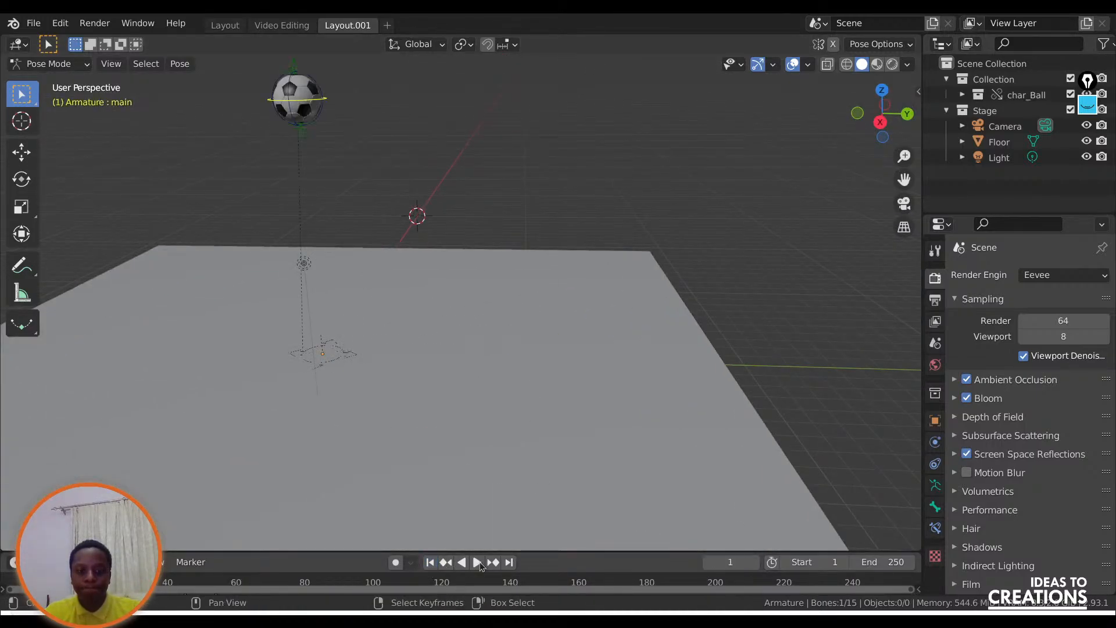
{"action": "left_click", "coordinate": [477, 562]}
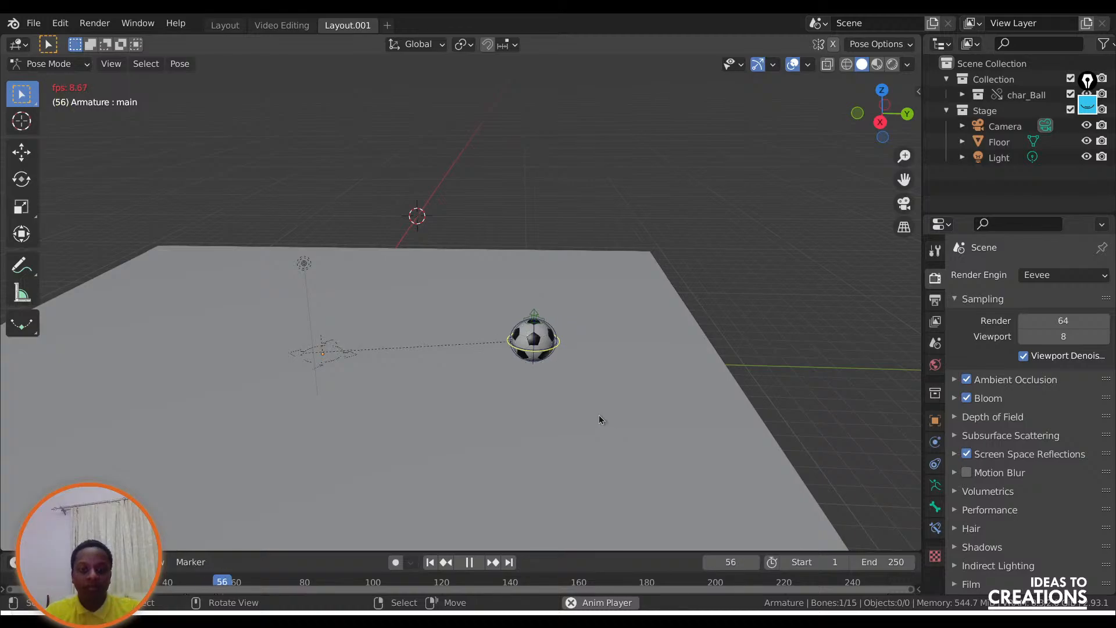
{"action": "key", "text": "space"}
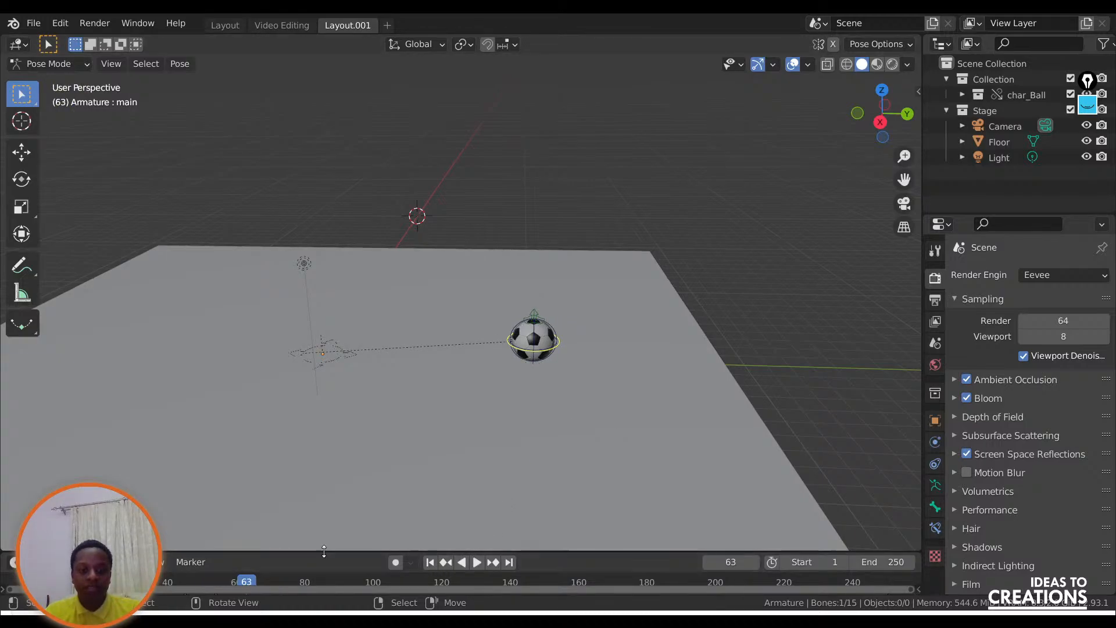
Enlarge the timeline area and step through the ball's keyframes from frame 1 to frame 54.
{"action": "left_click_drag", "start_coordinate": [351, 551], "coordinate": [351, 398]}
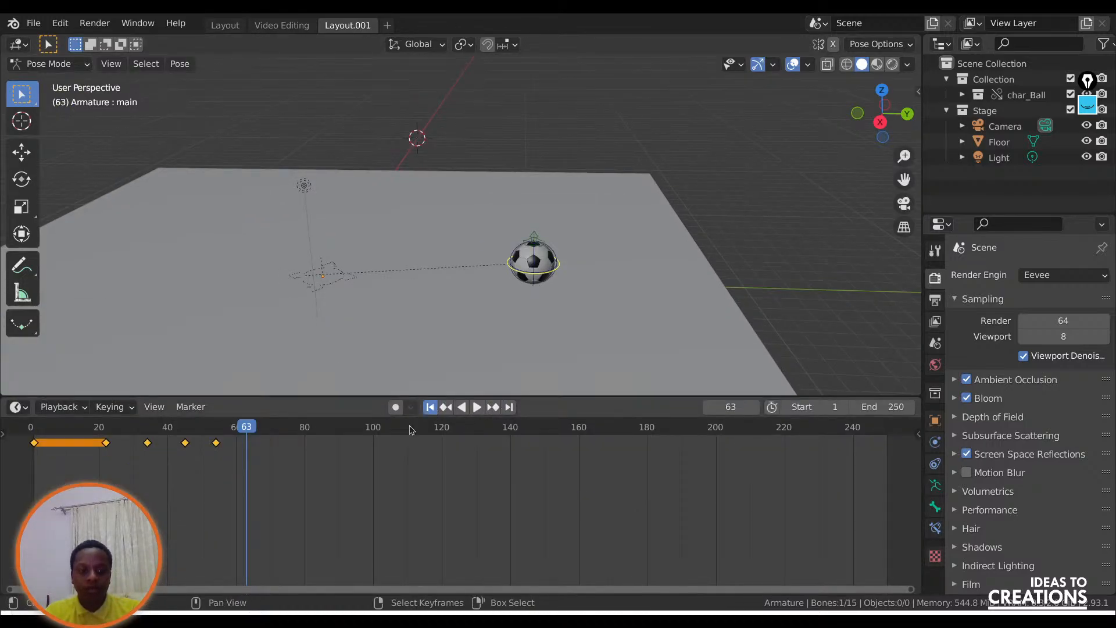
{"action": "left_click", "coordinate": [430, 406]}
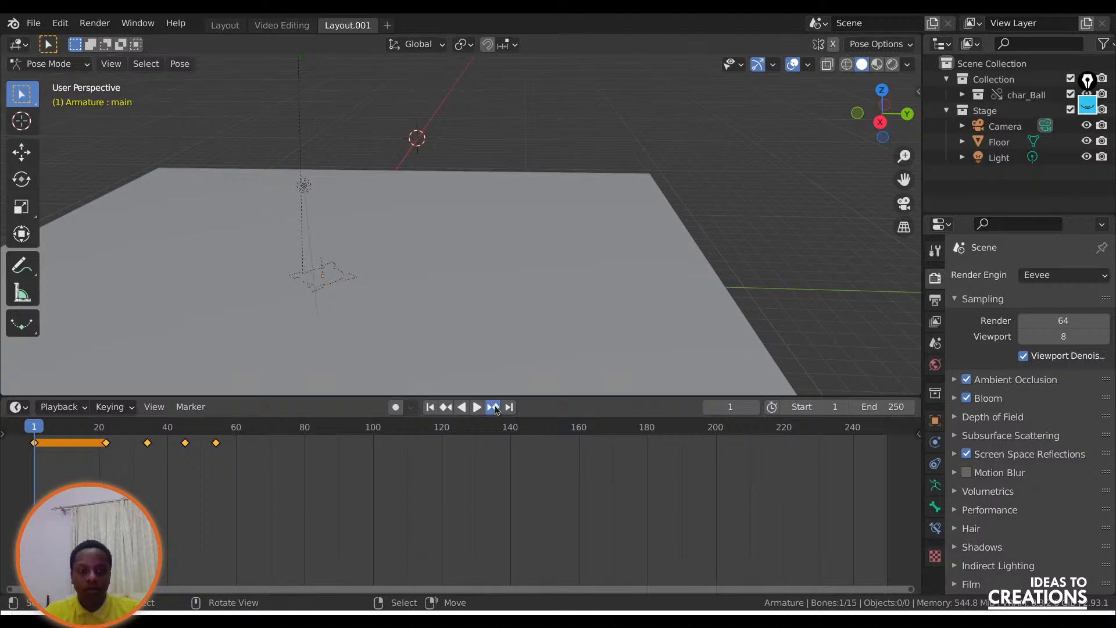
{"action": "left_click", "coordinate": [493, 407]}
{"action": "left_click", "coordinate": [494, 408]}
{"action": "left_click", "coordinate": [494, 407]}
{"action": "left_click", "coordinate": [494, 407]}
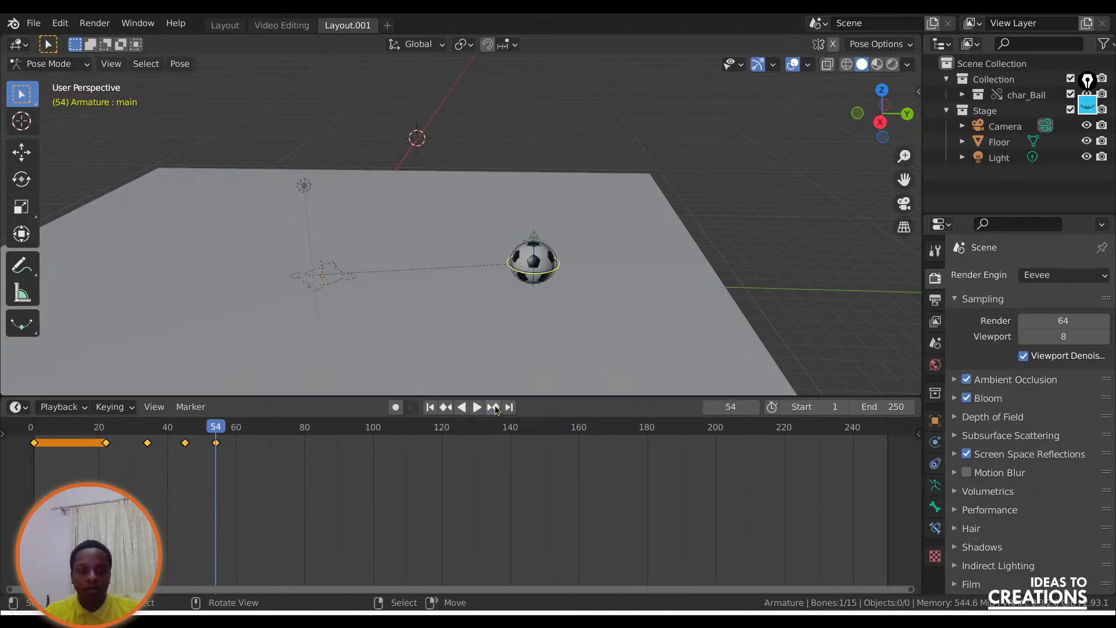
Show the ball in right orthographic view, activate the Move tool, and check its keyed poses at frames 45 and 54.
{"action": "left_click", "coordinate": [881, 123]}
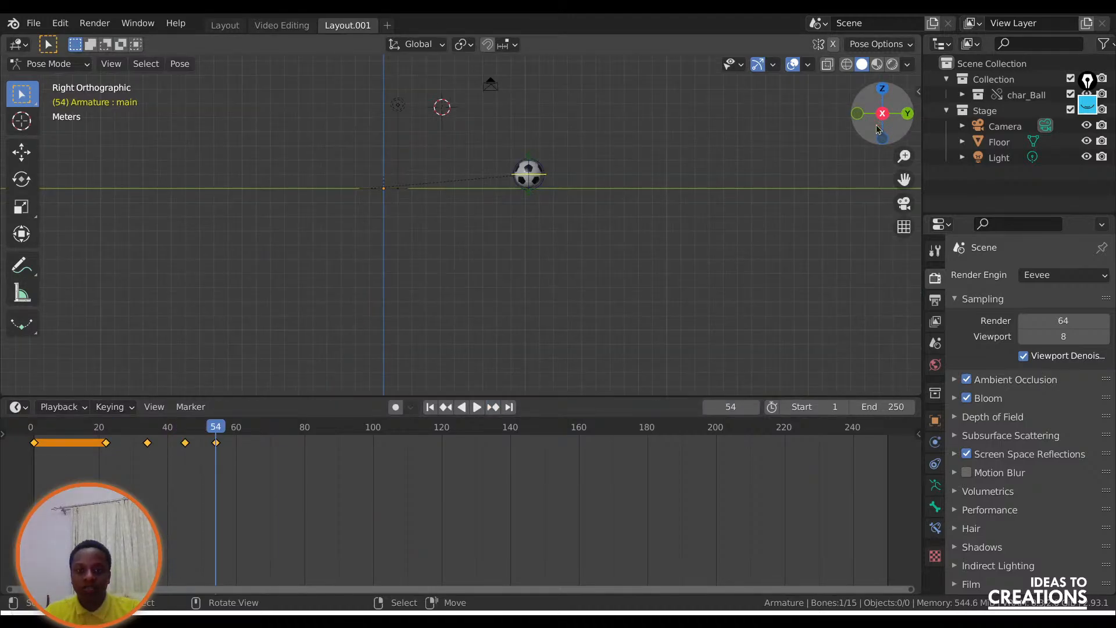
{"action": "left_click_drag", "start_coordinate": [904, 179], "coordinate": [857, 271]}
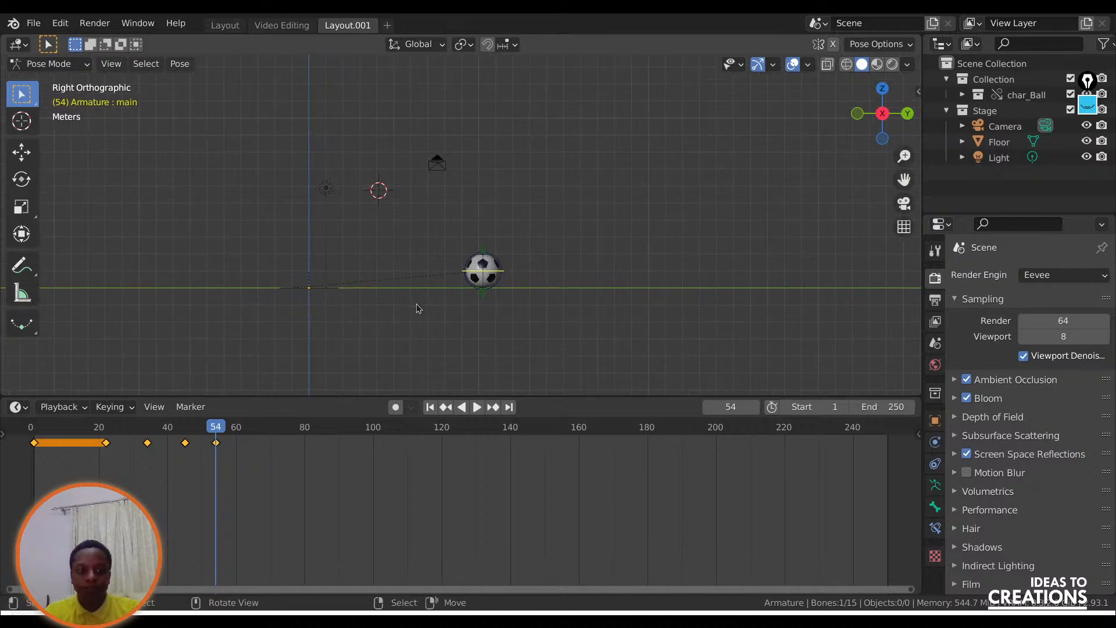
{"action": "left_click_drag", "start_coordinate": [204, 426], "coordinate": [187, 429]}
{"action": "left_click", "coordinate": [22, 152]}
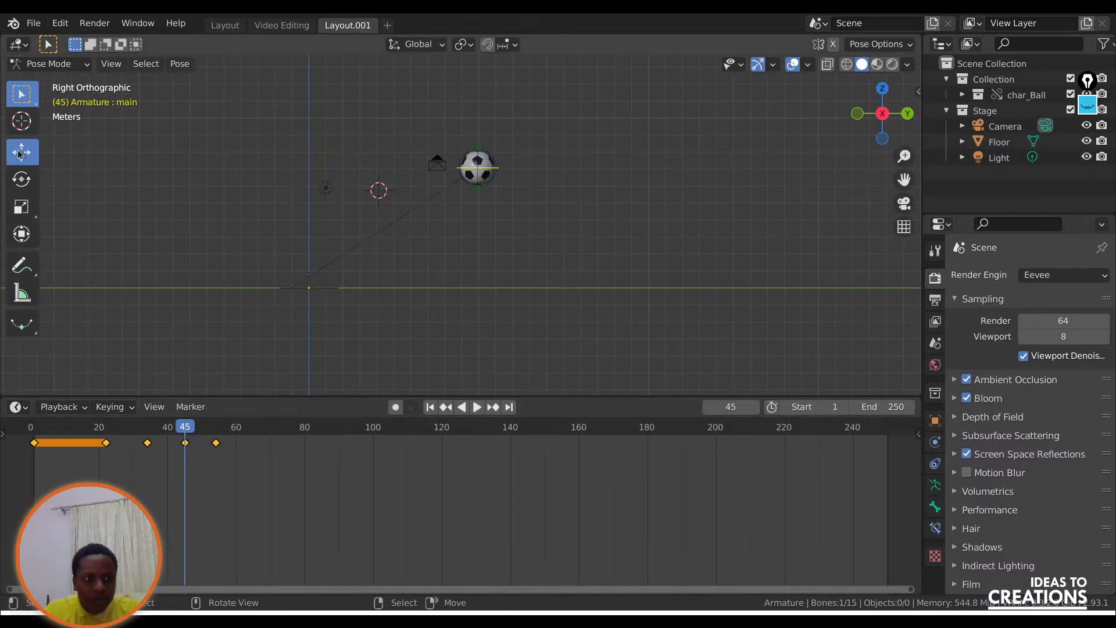
{"action": "left_click_drag", "start_coordinate": [519, 167], "coordinate": [215, 429]}
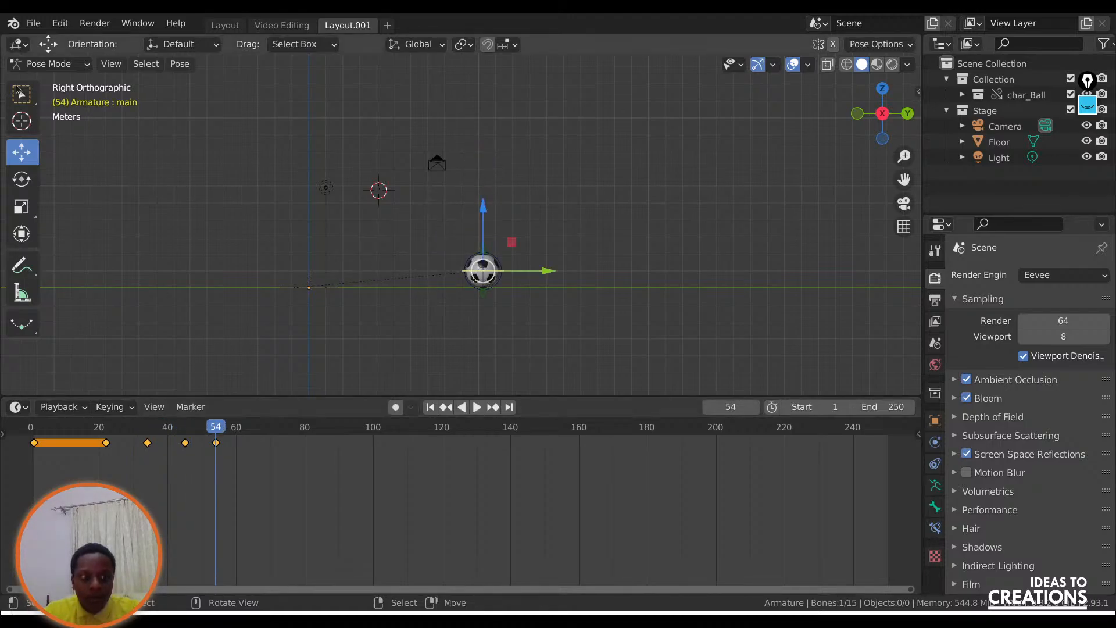
Move the ball further forward along Y at frame 54 without keying it, then scrub back to frame 43.
{"action": "left_click_drag", "start_coordinate": [543, 280], "coordinate": [628, 276]}
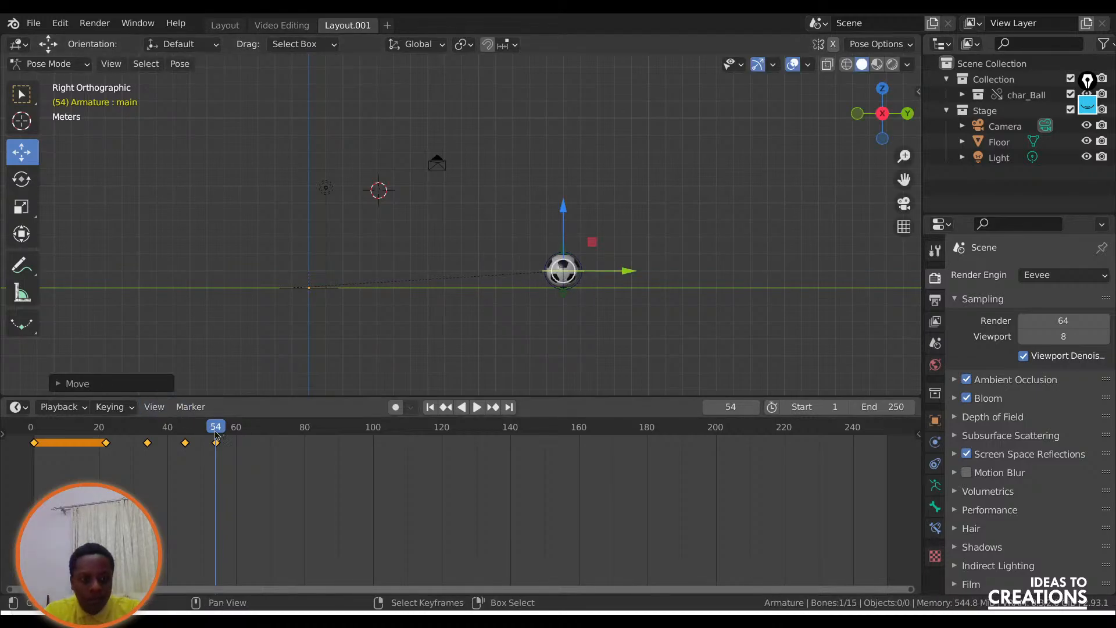
{"action": "key", "text": "ctrl+shift+space"}
{"action": "left_click_drag", "start_coordinate": [162, 431], "coordinate": [178, 429]}
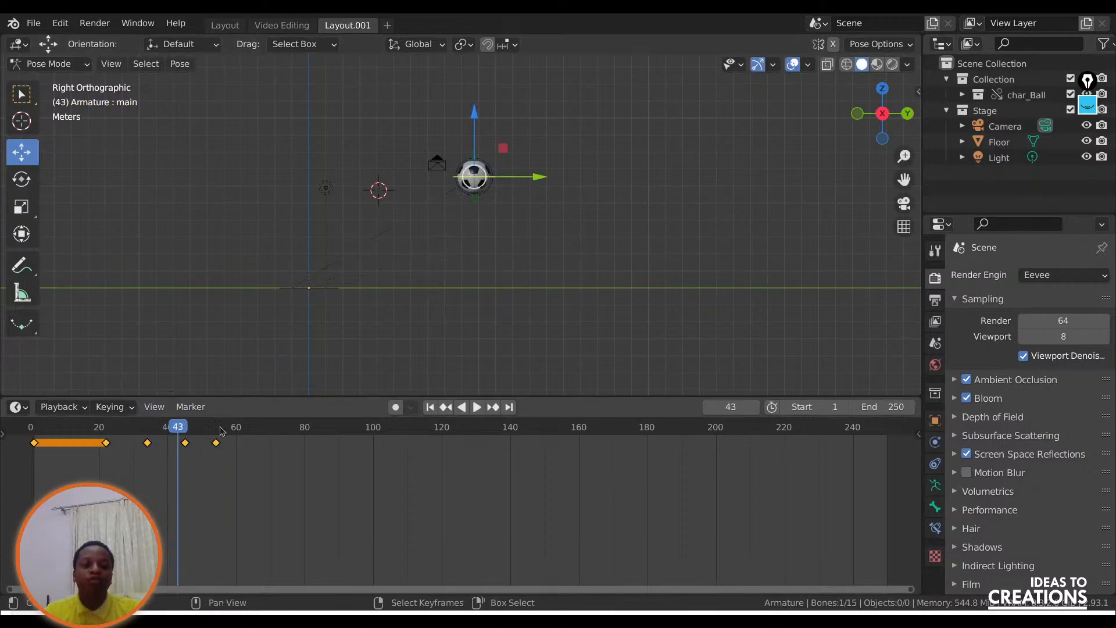
Turn on Auto Keying so that transforms of the ball are keyframed automatically.
{"action": "left_click", "coordinate": [398, 408]}
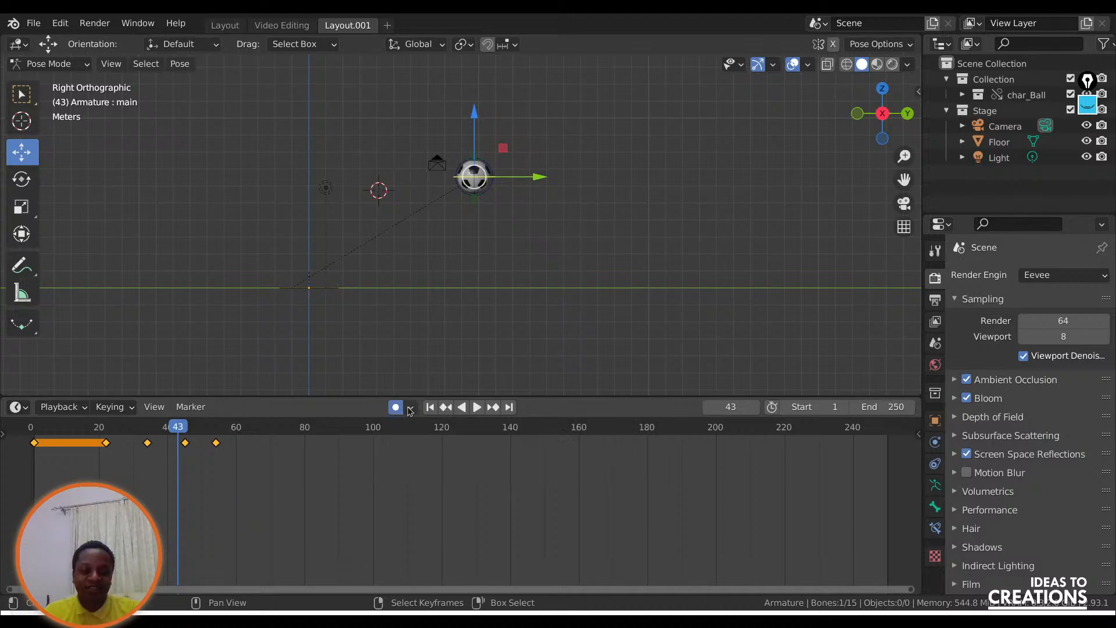
{"action": "left_click", "coordinate": [54, 407]}
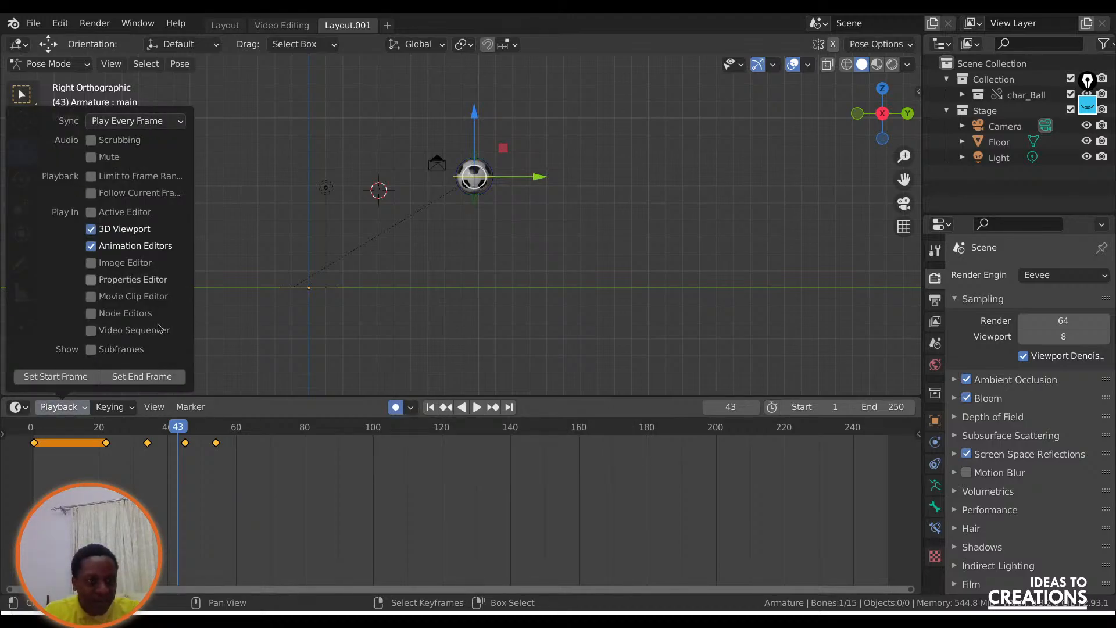
{"action": "left_click", "coordinate": [110, 407]}
{"action": "left_click", "coordinate": [76, 324]}
{"action": "left_click", "coordinate": [191, 407]}
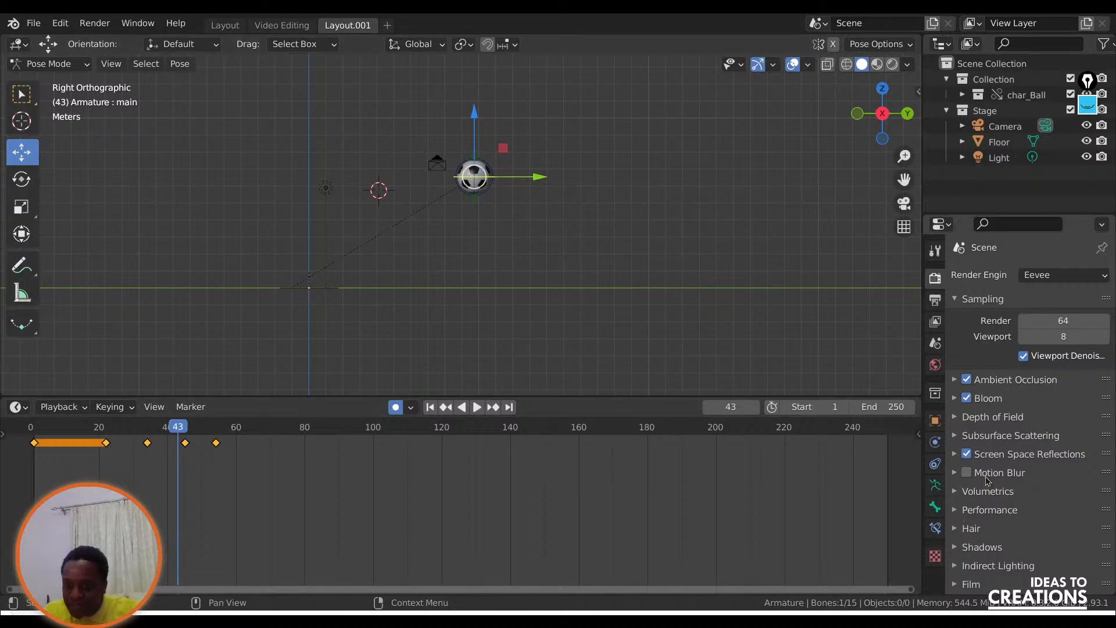
Calculate the motion path of the ball's main bone for frames 1 to 250, with Heads as the bake location.
{"action": "scroll", "coordinate": [961, 478], "scroll_direction": "down", "scroll_amount": 3}
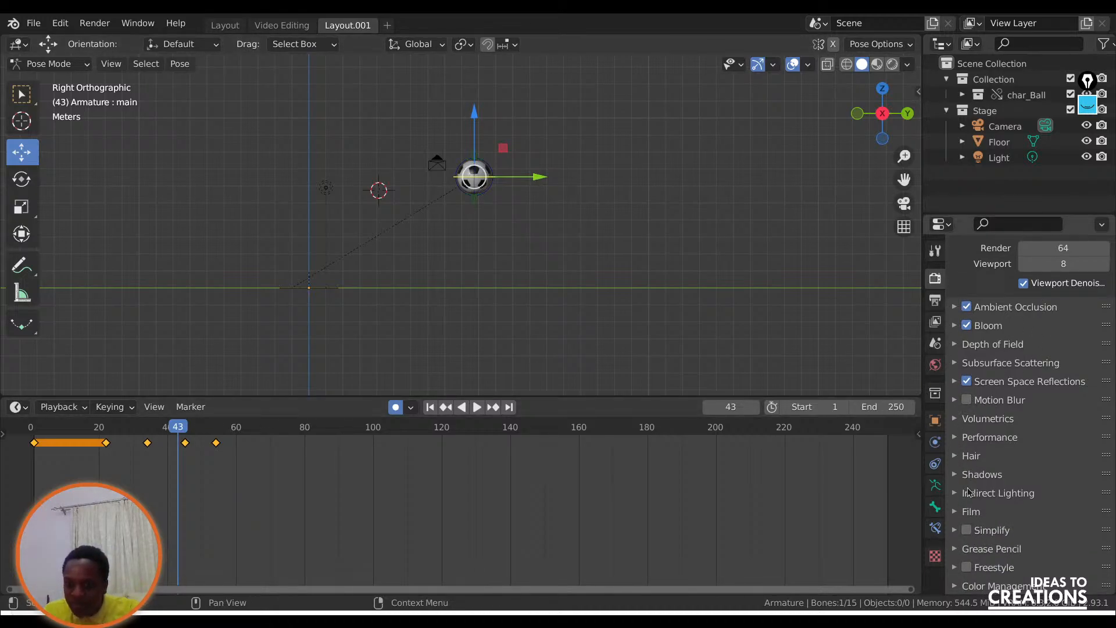
{"action": "left_click", "coordinate": [935, 485]}
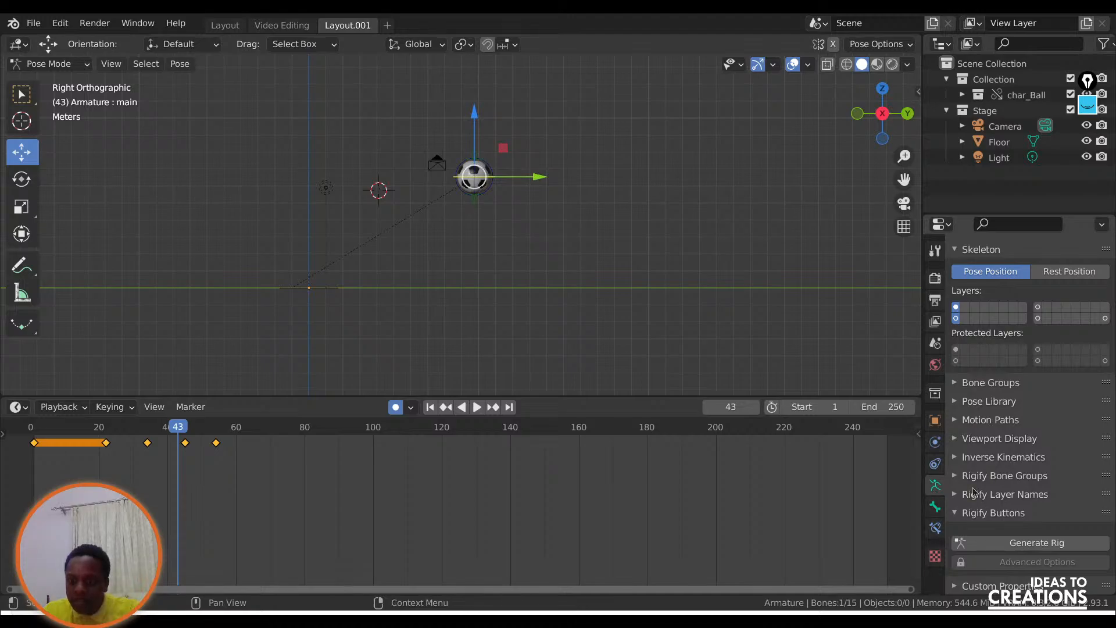
{"action": "left_click", "coordinate": [982, 420]}
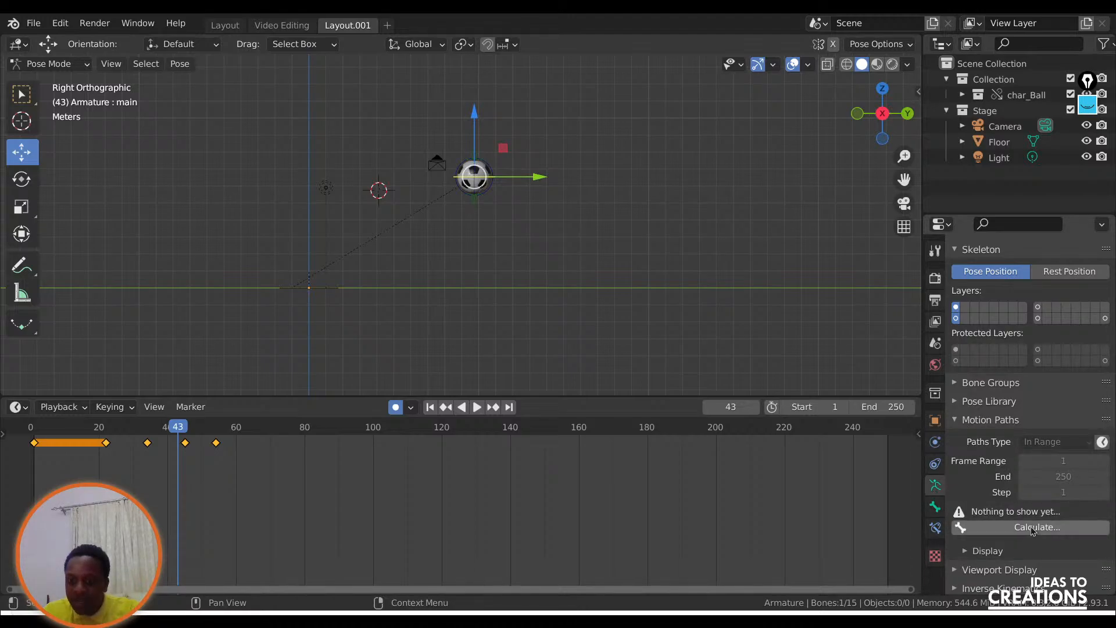
{"action": "left_click", "coordinate": [991, 529]}
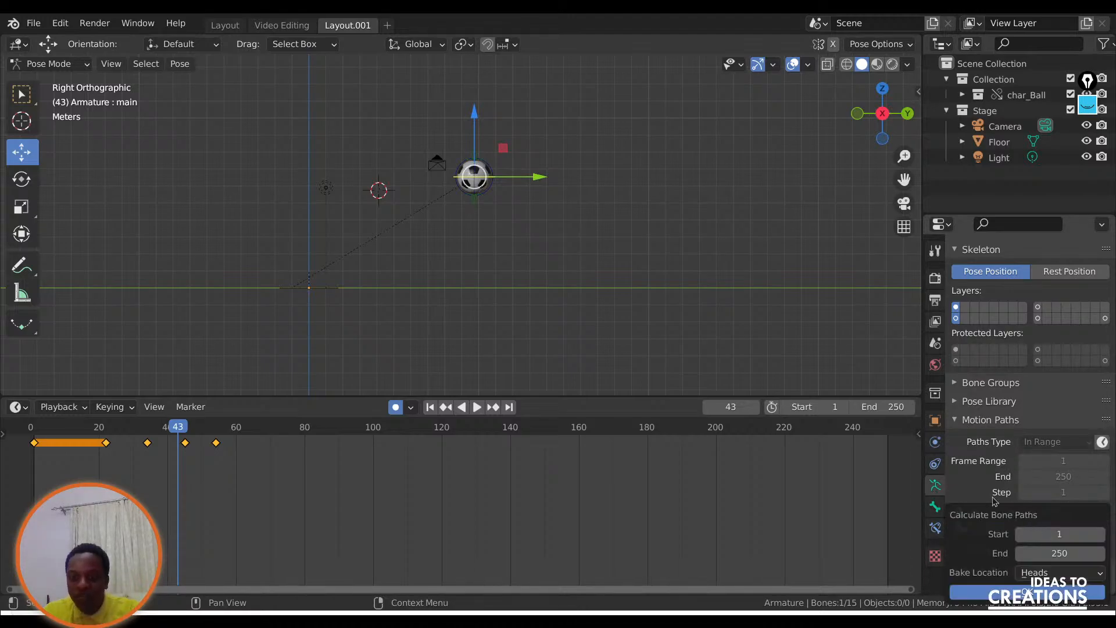
{"action": "left_click", "coordinate": [1027, 592]}
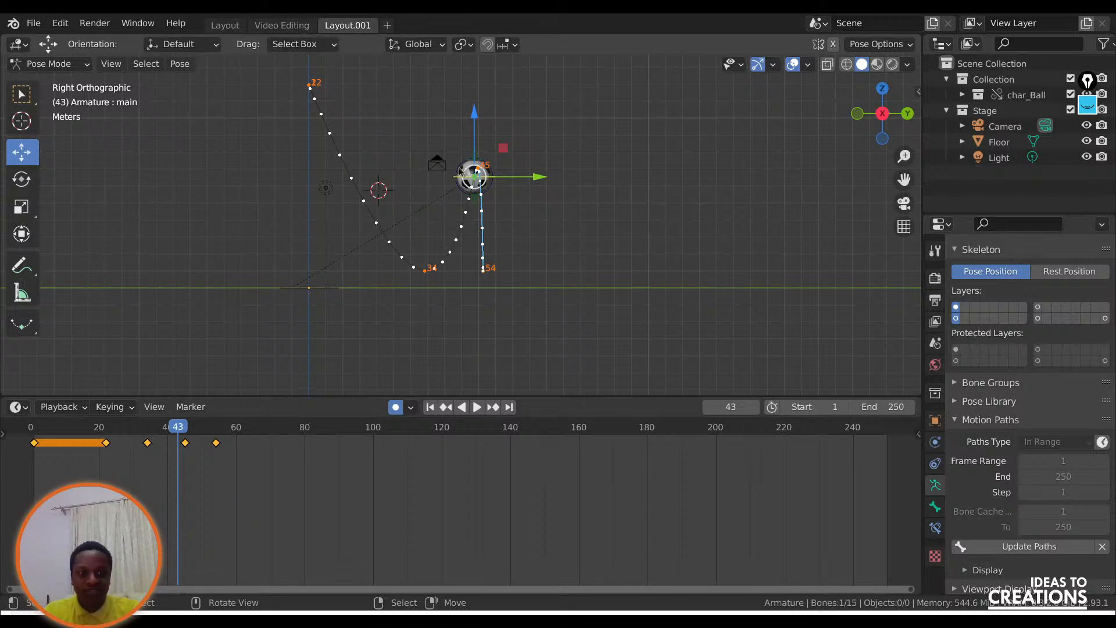
Go to frame 45 and move the ball slightly back along Y to reshape the second bounce's peak.
{"action": "left_click_drag", "start_coordinate": [150, 433], "coordinate": [185, 429]}
{"action": "left_click", "coordinate": [116, 409]}
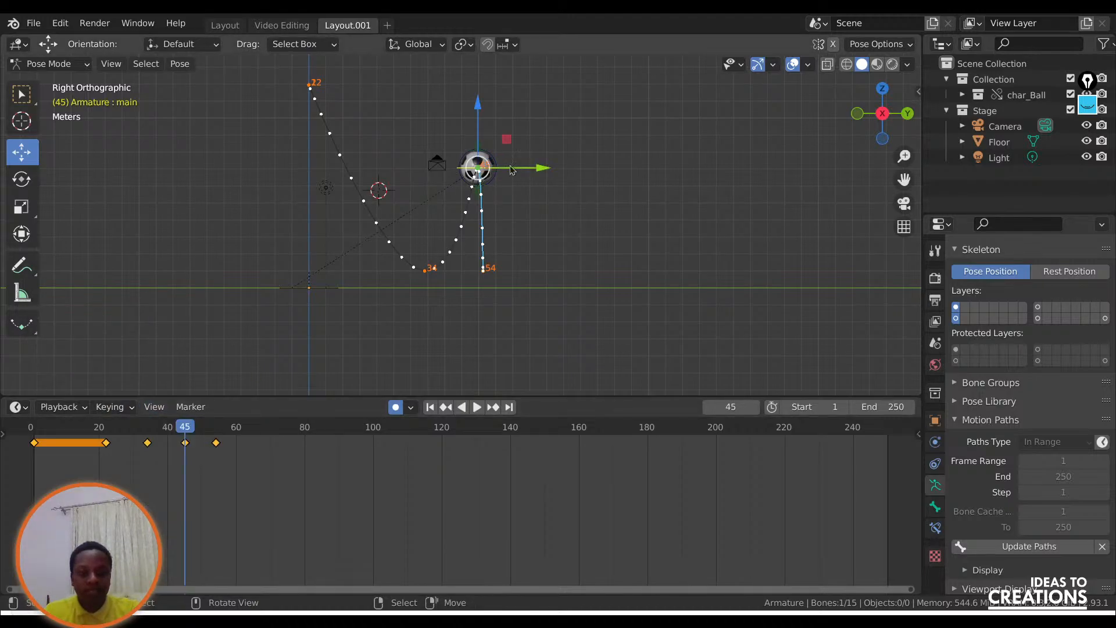
{"action": "left_click_drag", "start_coordinate": [515, 169], "coordinate": [521, 167]}
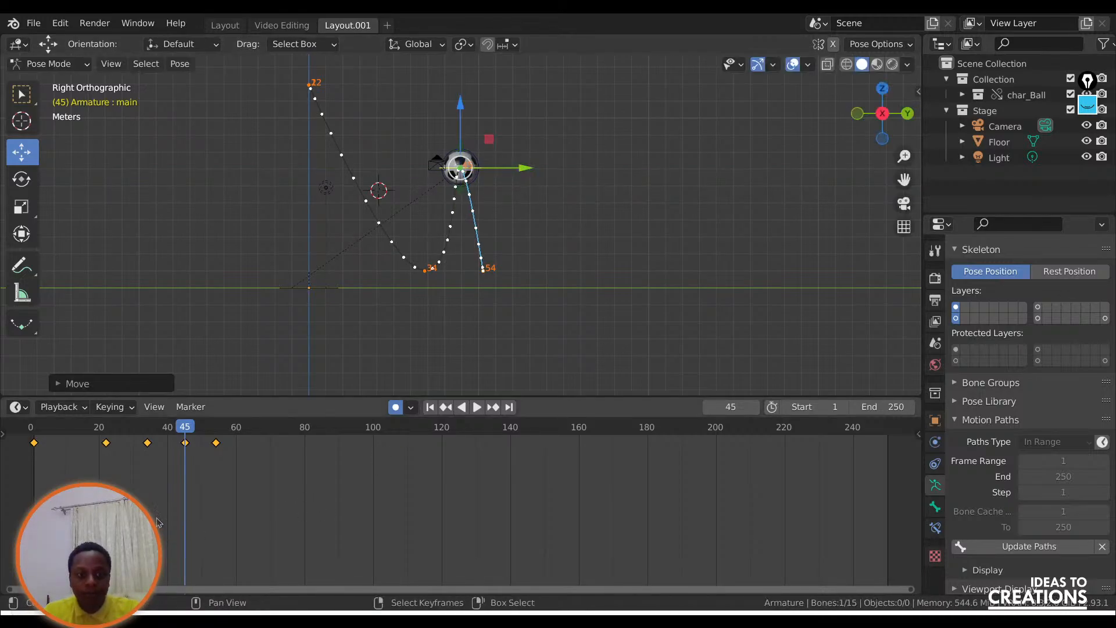
Scrub back to frame 18 and look over the keyframe interpolation options for the ball's keys.
{"action": "left_click", "coordinate": [233, 486]}
{"action": "left_click", "coordinate": [93, 447]}
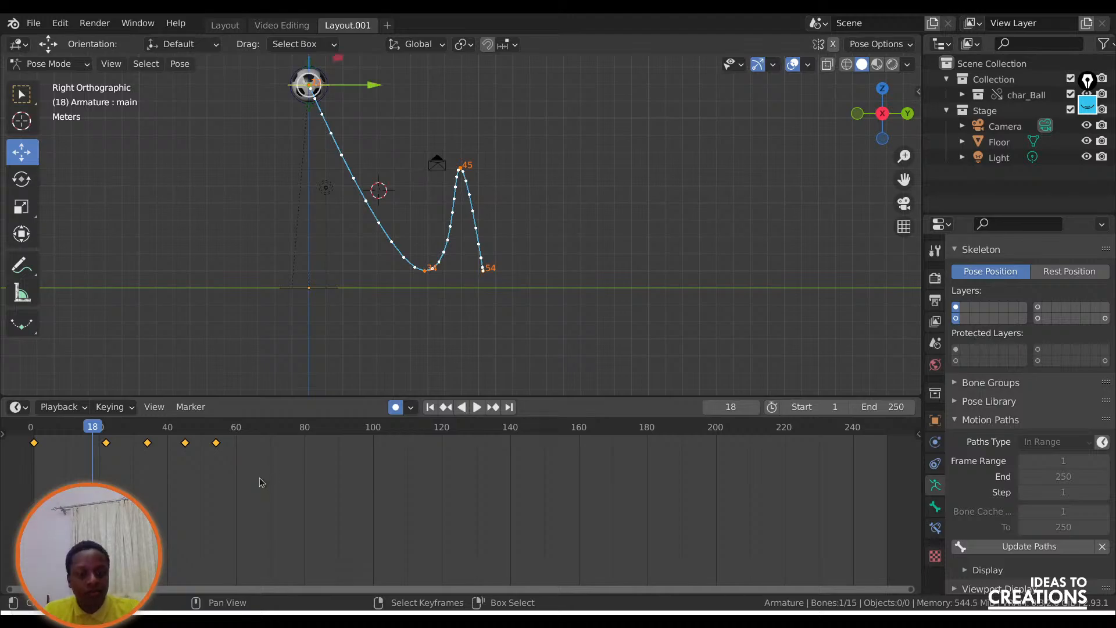
{"action": "key", "text": "t"}
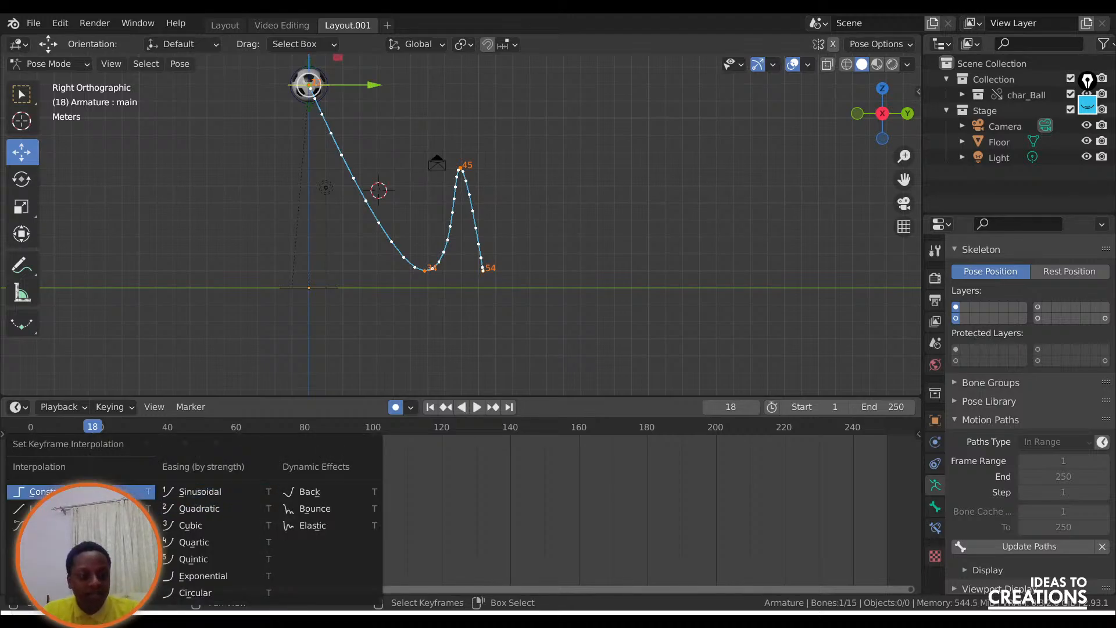
{"action": "left_click", "coordinate": [35, 525]}
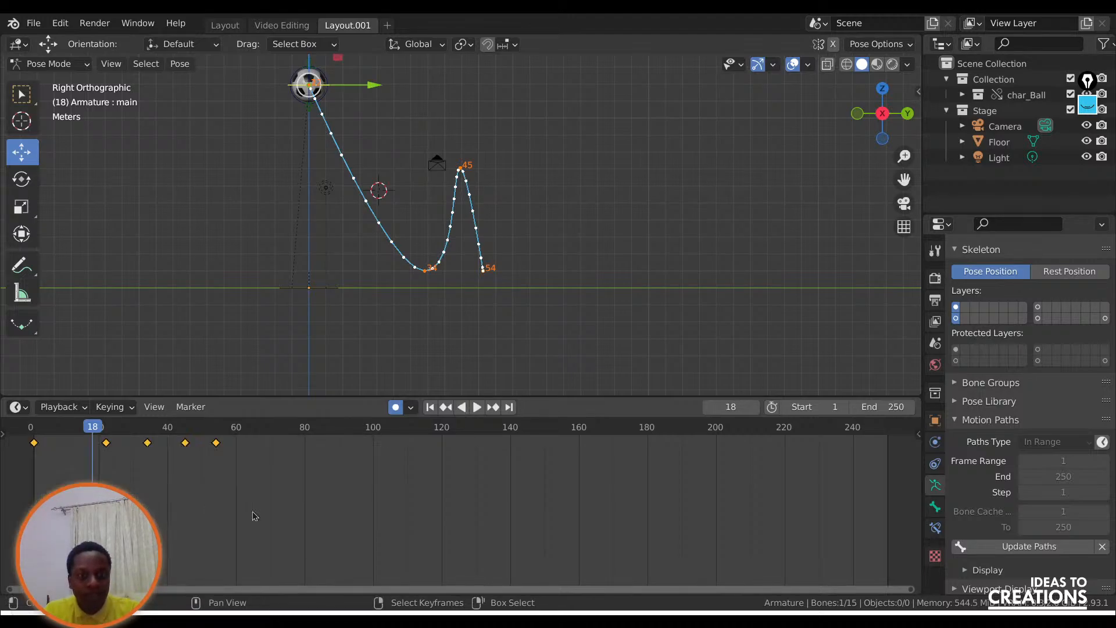
Move the playhead to frame 49 and clear the ball's calculated motion path.
{"action": "left_click", "coordinate": [200, 511]}
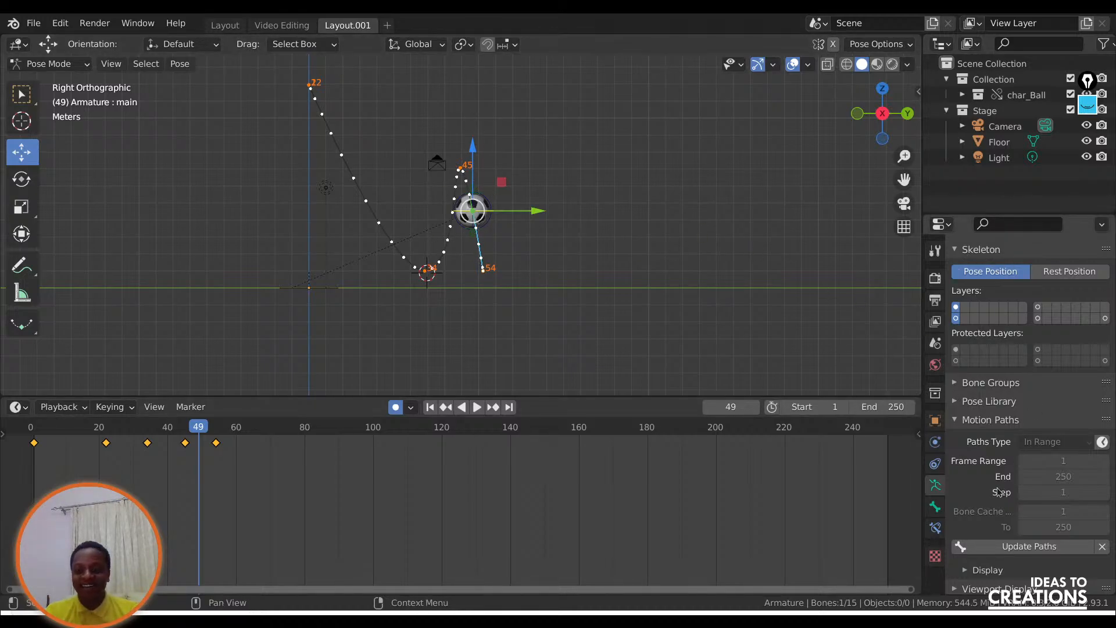
{"action": "left_click", "coordinate": [1103, 547]}
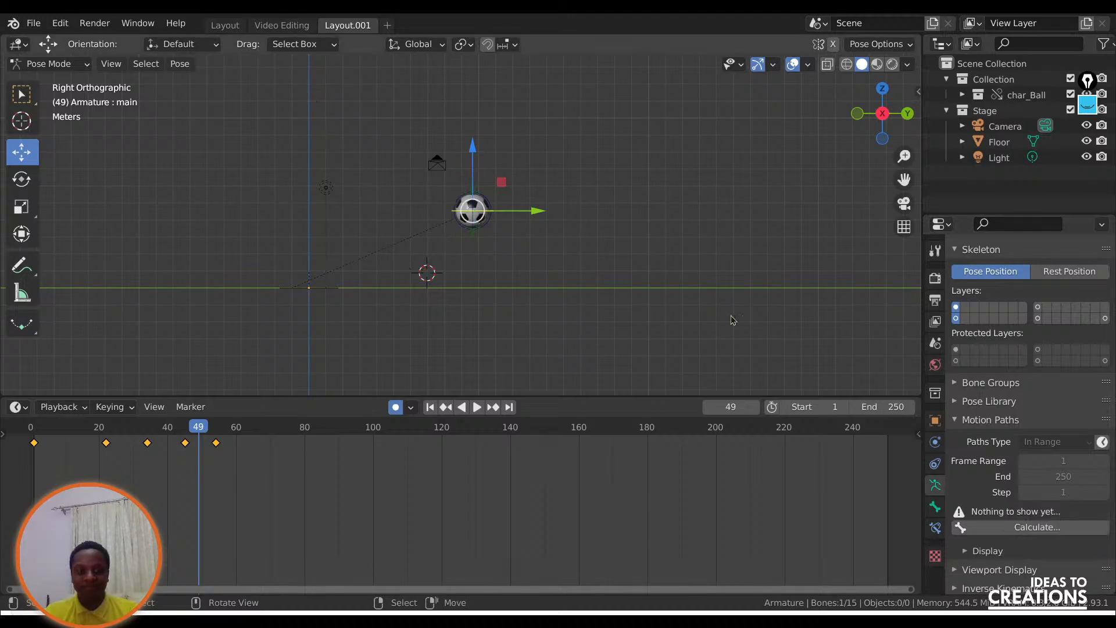
Scrub to frame 29, review the keyframe interpolation types, and check the ball's pose from frame 1 to frame 9.
{"action": "left_click_drag", "start_coordinate": [76, 433], "coordinate": [131, 474]}
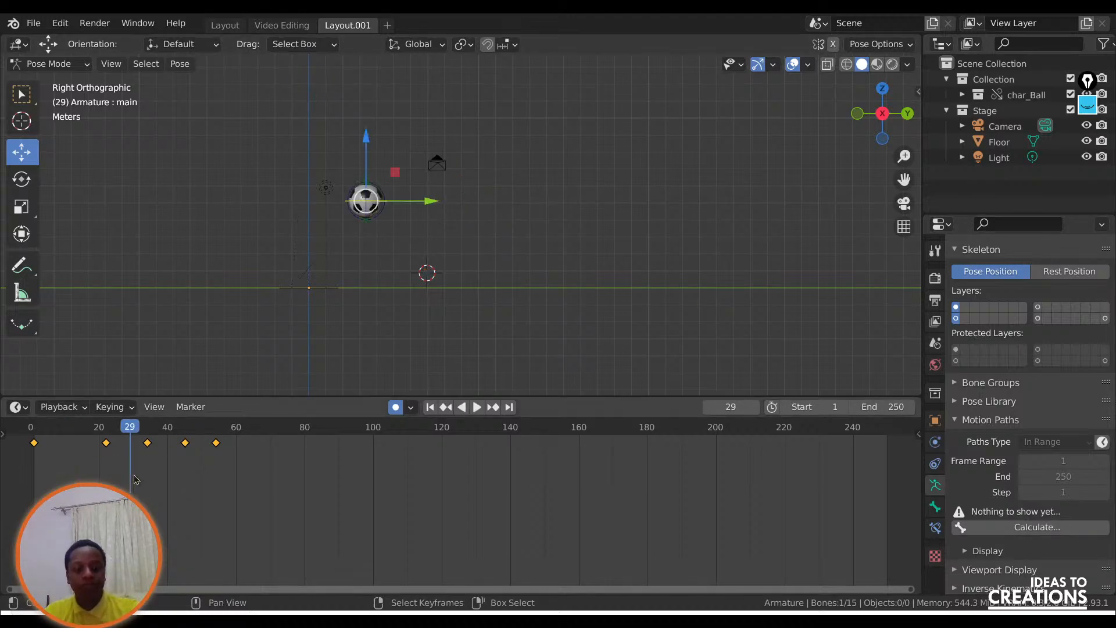
{"action": "key", "text": "t"}
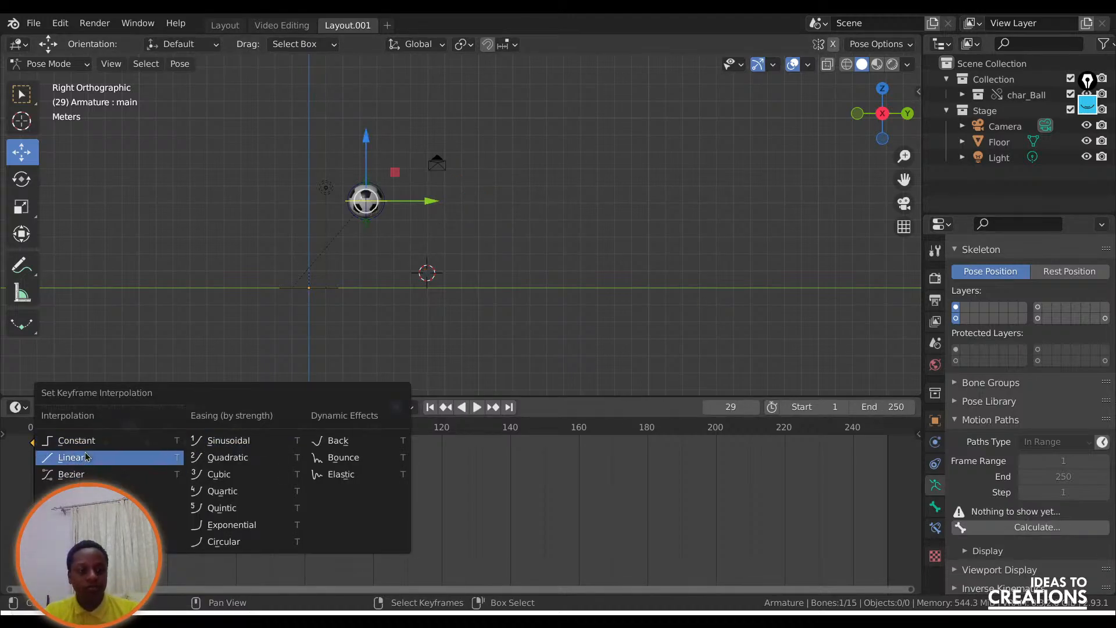
{"action": "left_click", "coordinate": [90, 447]}
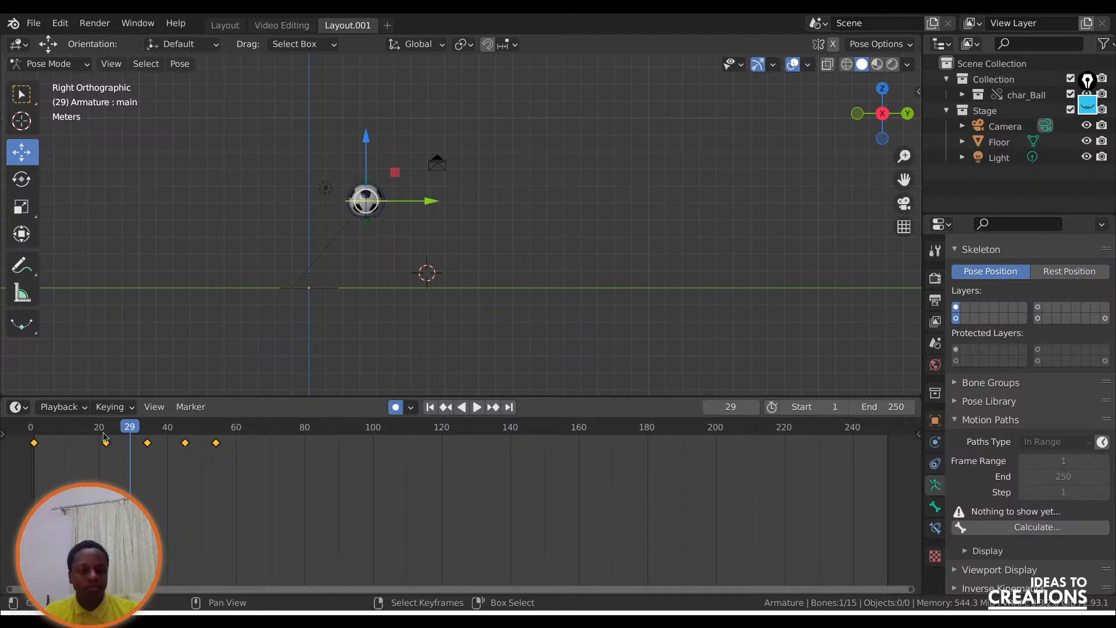
{"action": "left_click_drag", "start_coordinate": [106, 438], "coordinate": [34, 437]}
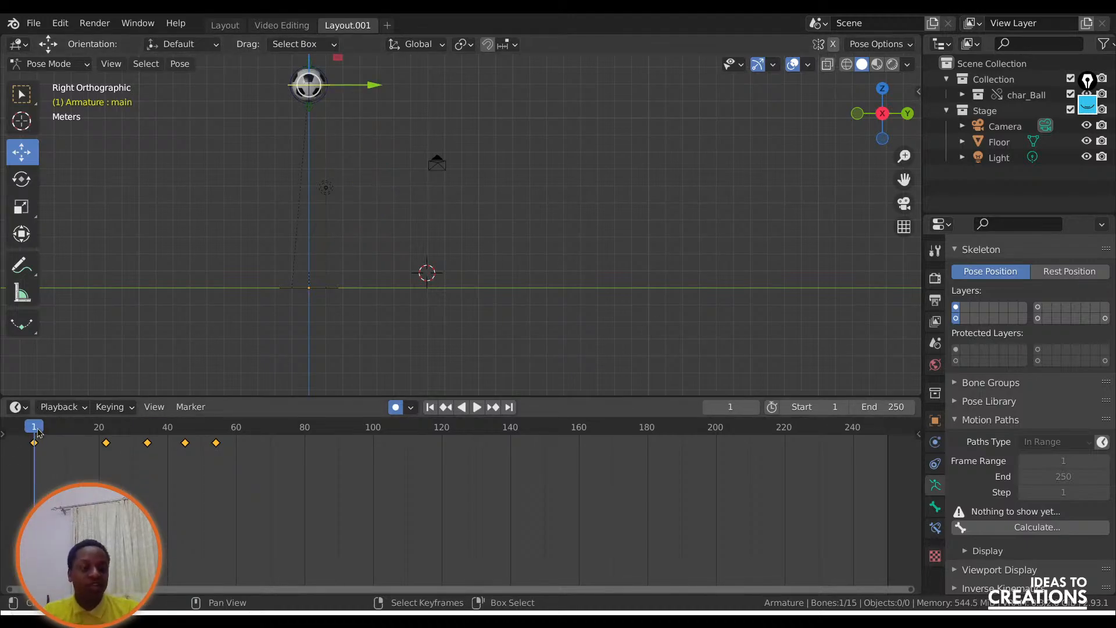
{"action": "left_click_drag", "start_coordinate": [38, 431], "coordinate": [61, 431]}
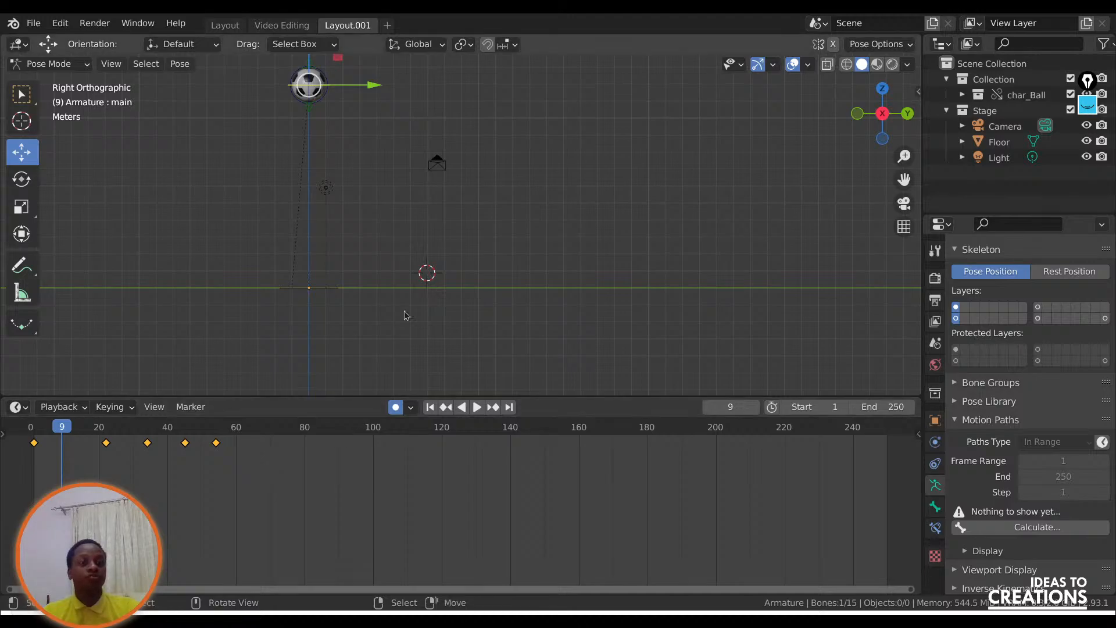
Switch to the Google Slides presentation on animating the bouncing ball and advance through the in-betweens slides.
{"action": "key", "text": "alt+Tab"}
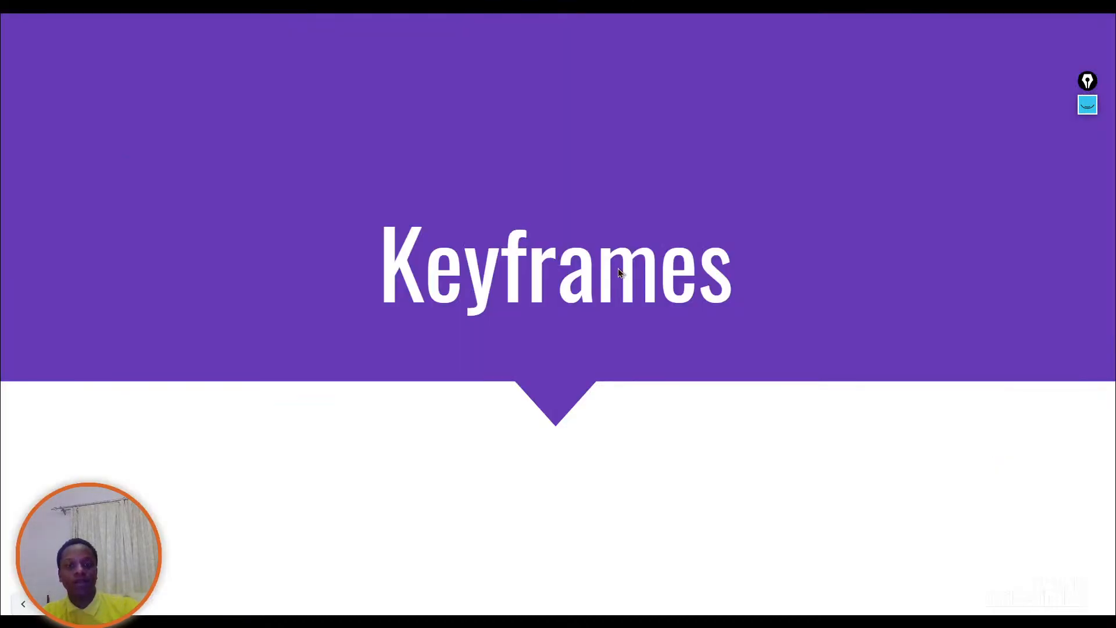
{"action": "left_click", "coordinate": [703, 301]}
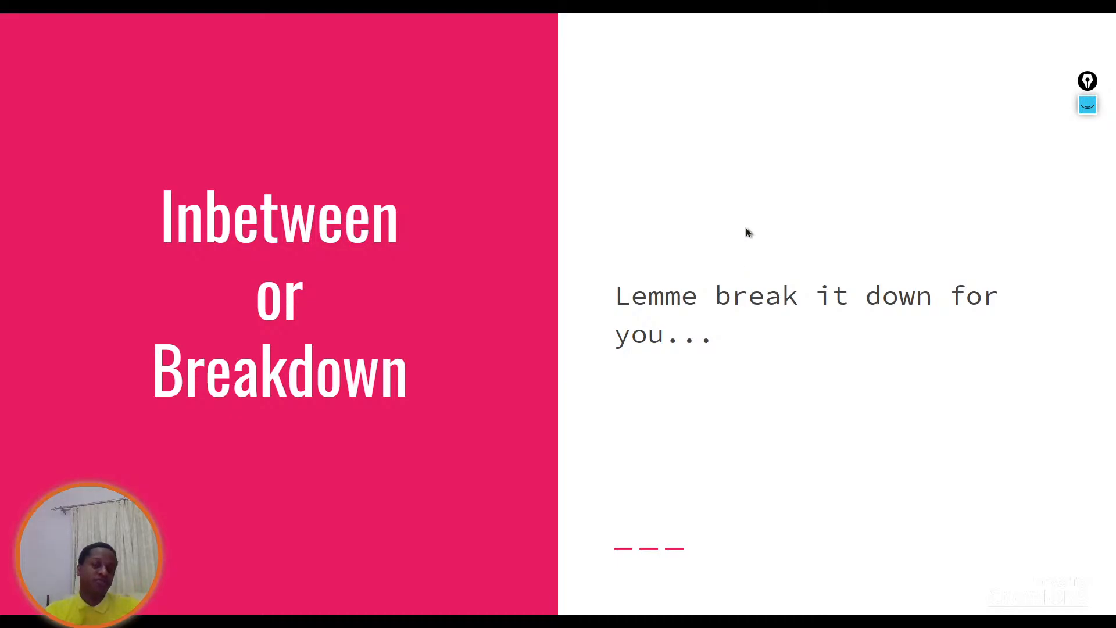
{"action": "key", "text": "Right"}
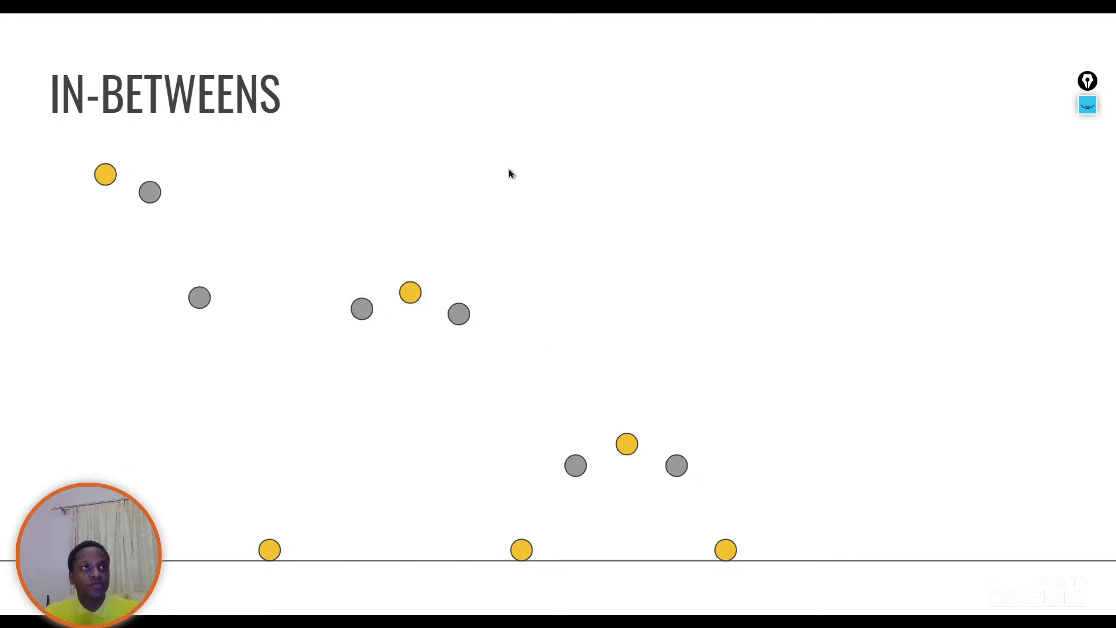
{"action": "key", "text": "Right"}
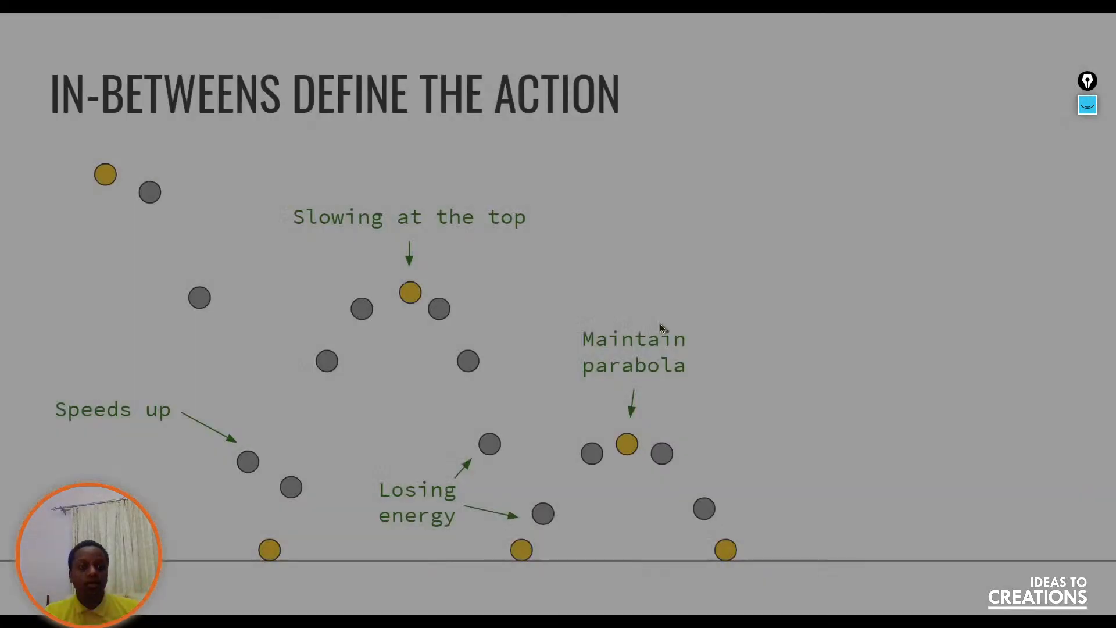
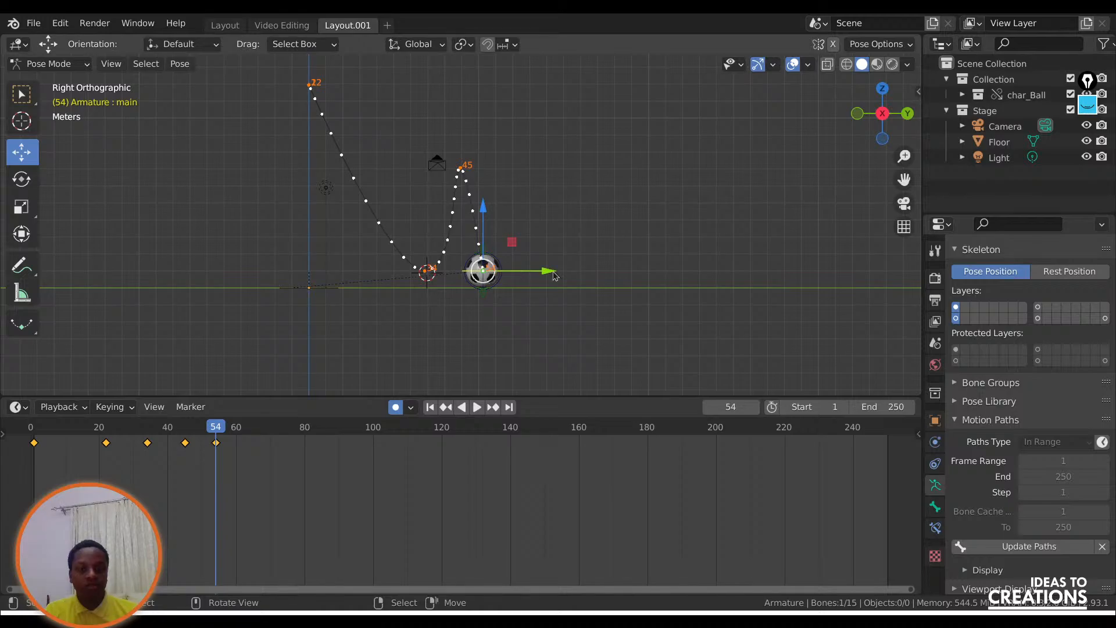
Move the ball farther forward along Y at frame 54, and shift it forward at frame 45 to widen the second bounce's arc.
{"action": "left_click_drag", "start_coordinate": [555, 271], "coordinate": [645, 274]}
{"action": "left_click_drag", "start_coordinate": [209, 429], "coordinate": [185, 430]}
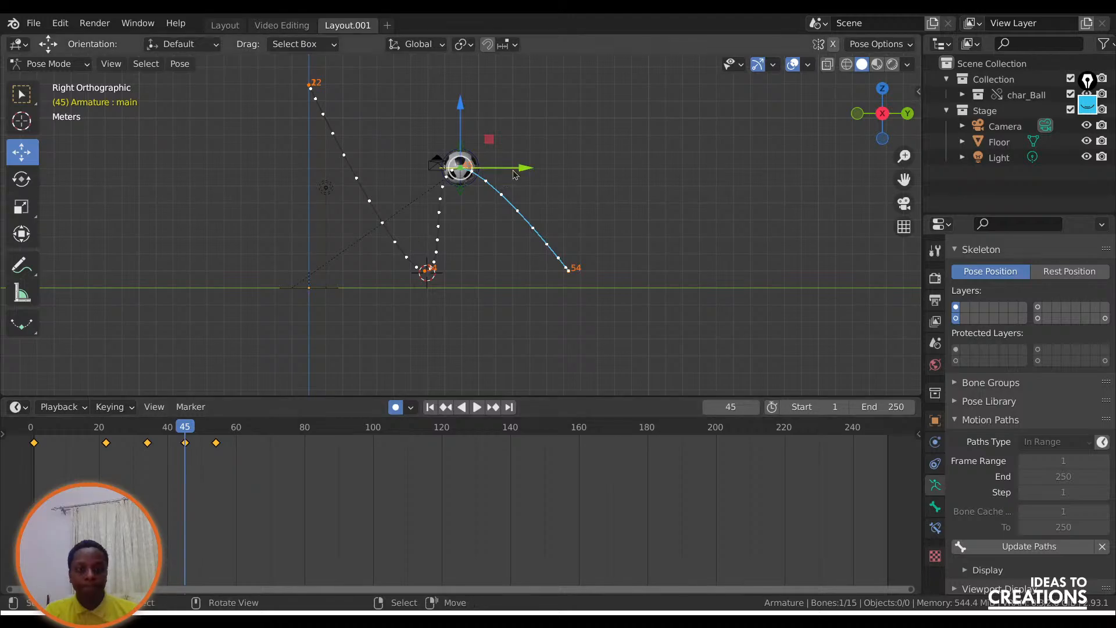
{"action": "left_click_drag", "start_coordinate": [526, 168], "coordinate": [561, 167]}
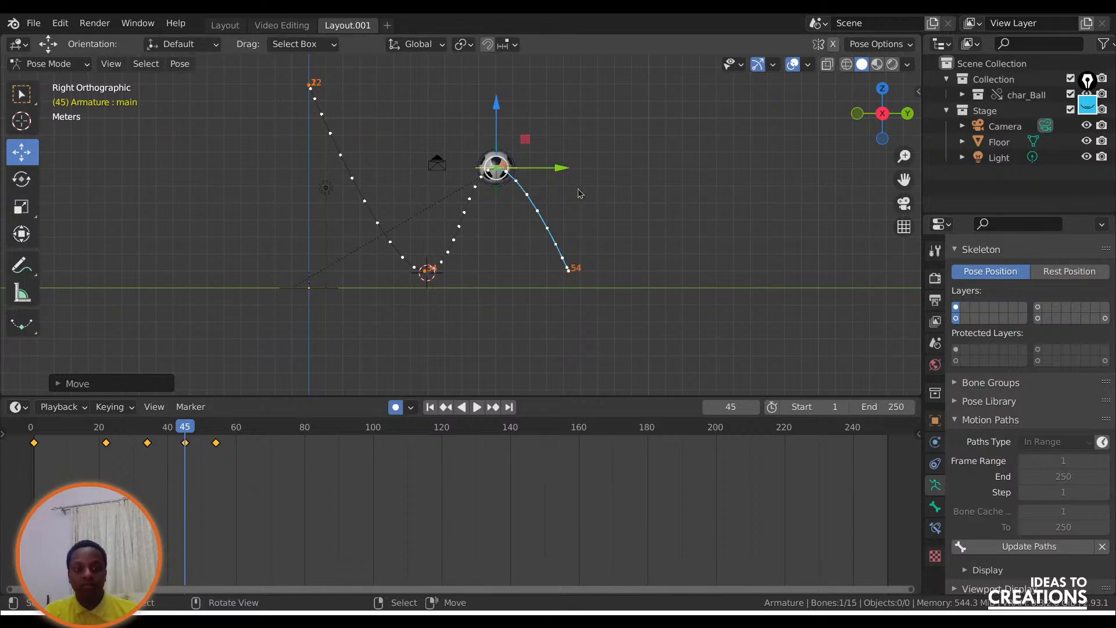
Add an in-between at frame 26 by moving the ball up and slightly forward, rounding the start of the first fall.
{"action": "left_click", "coordinate": [162, 512]}
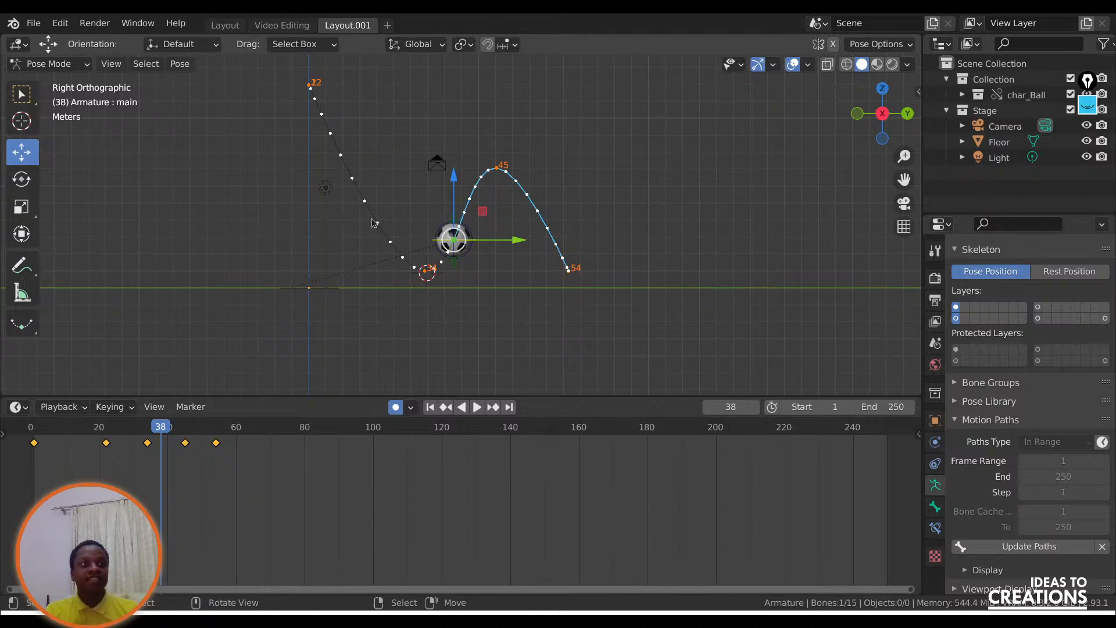
{"action": "left_click_drag", "start_coordinate": [904, 180], "coordinate": [905, 136]}
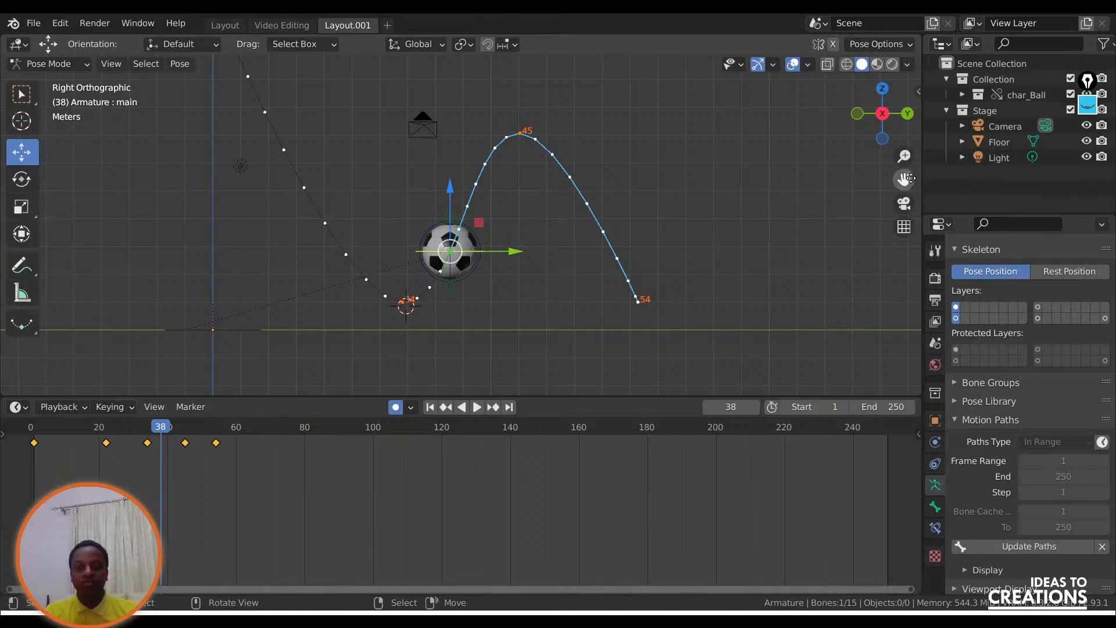
{"action": "left_click_drag", "start_coordinate": [904, 179], "coordinate": [895, 261]}
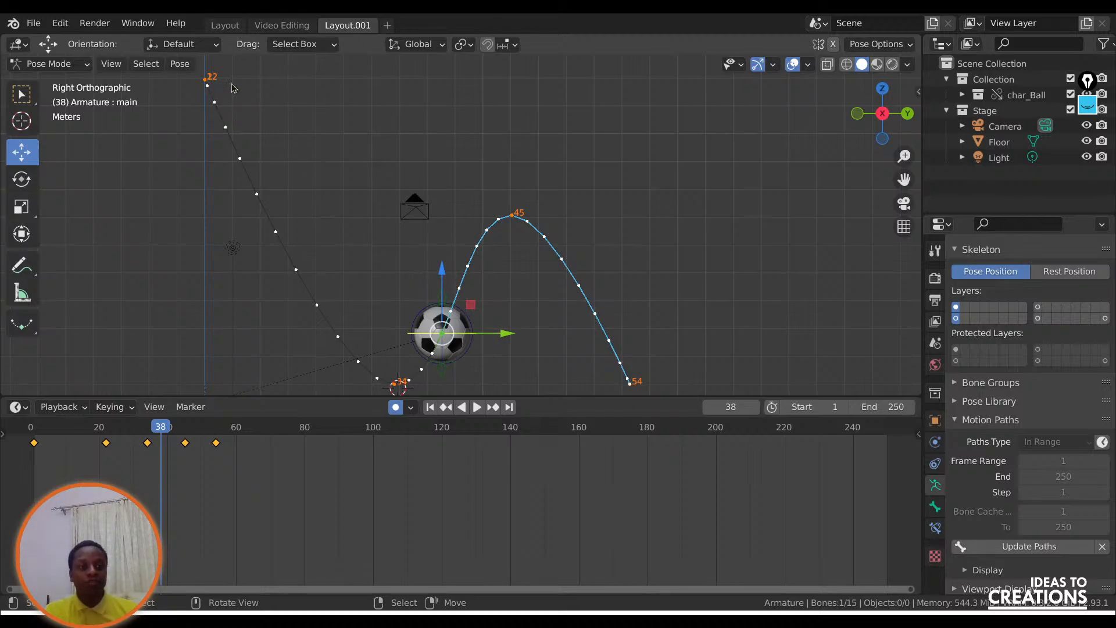
{"action": "mouse_move", "coordinate": [116, 430]}
{"action": "left_mouse_down"}
{"action": "mouse_move", "coordinate": [106, 431]}
{"action": "mouse_move", "coordinate": [134, 431]}
{"action": "mouse_move", "coordinate": [106, 431]}
{"action": "mouse_move", "coordinate": [120, 432]}
{"action": "left_mouse_up"}
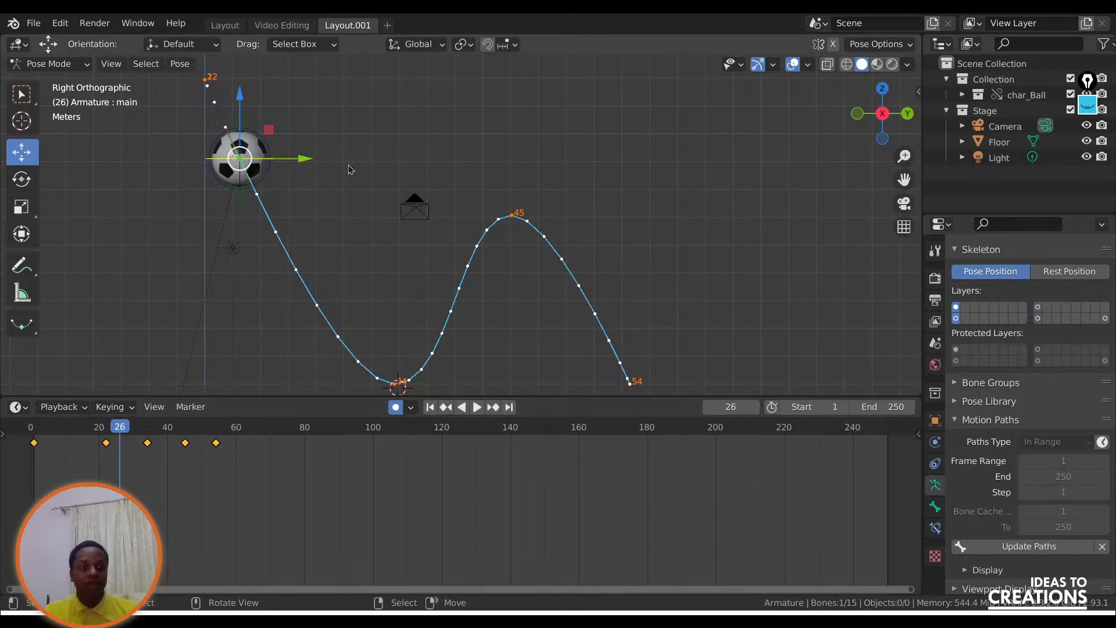
{"action": "key", "text": "g"}
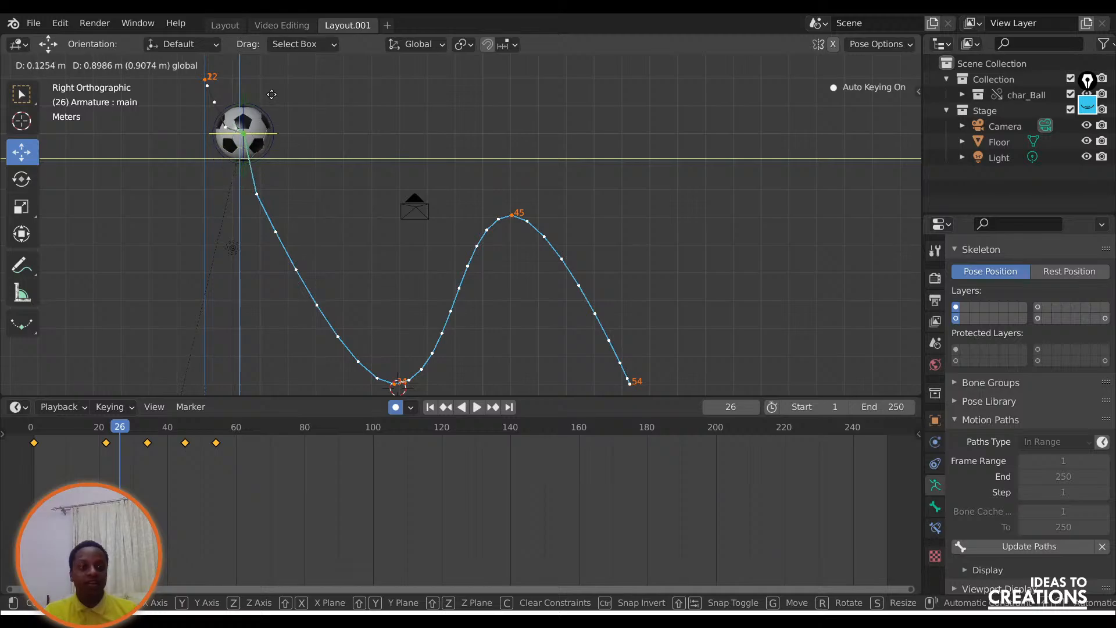
{"action": "left_click", "coordinate": [277, 102]}
{"action": "key", "text": "g"}
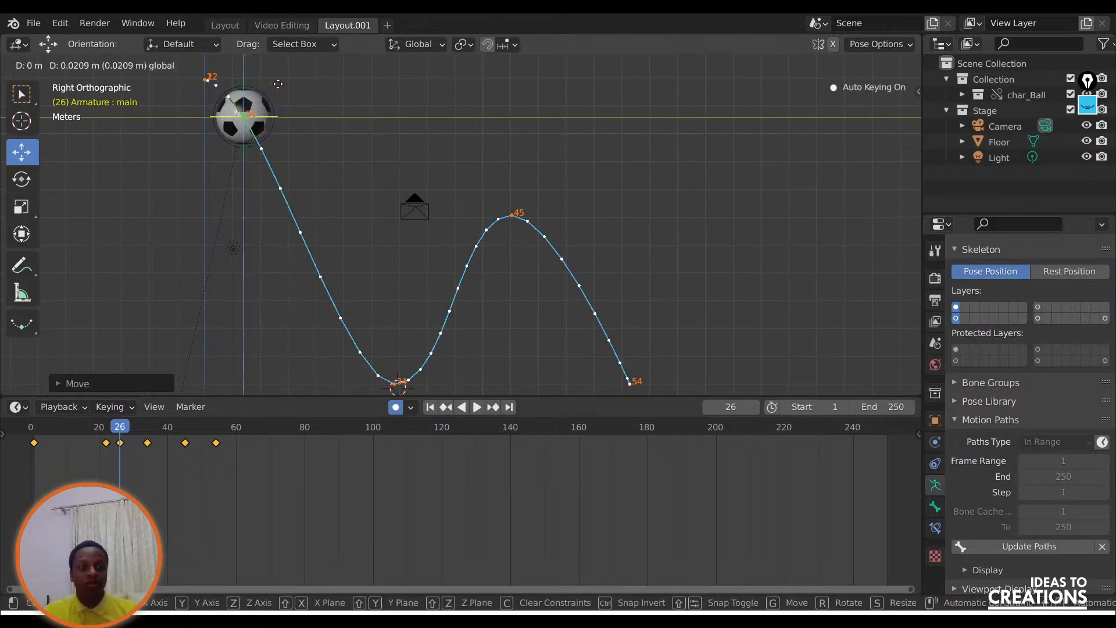
{"action": "left_click", "coordinate": [276, 87]}
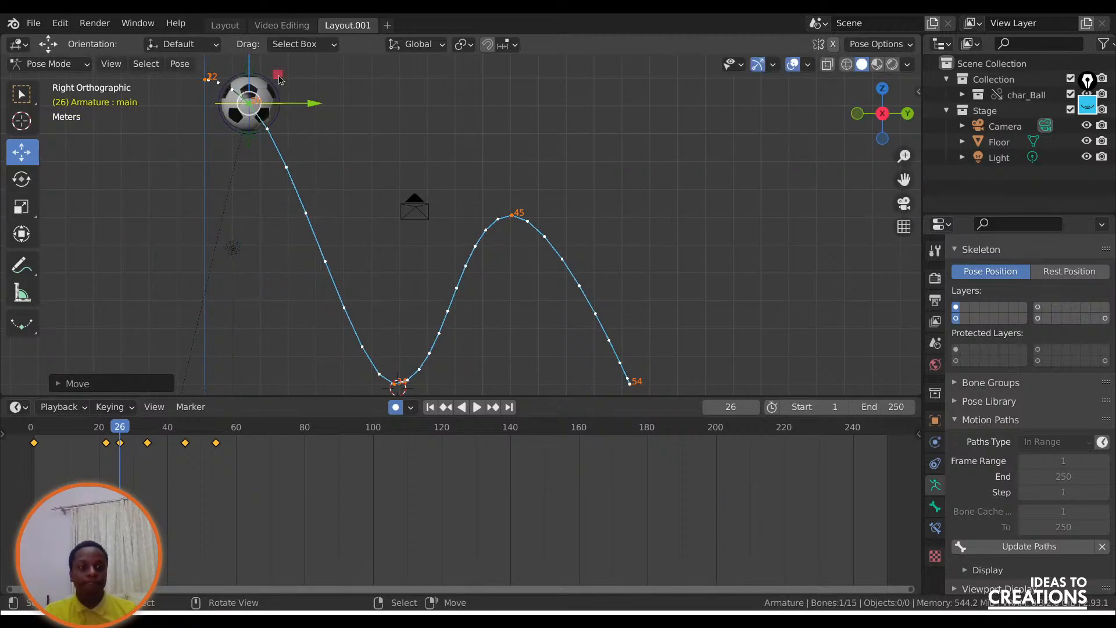
{"action": "key", "text": "g"}
{"action": "left_click", "coordinate": [283, 74]}
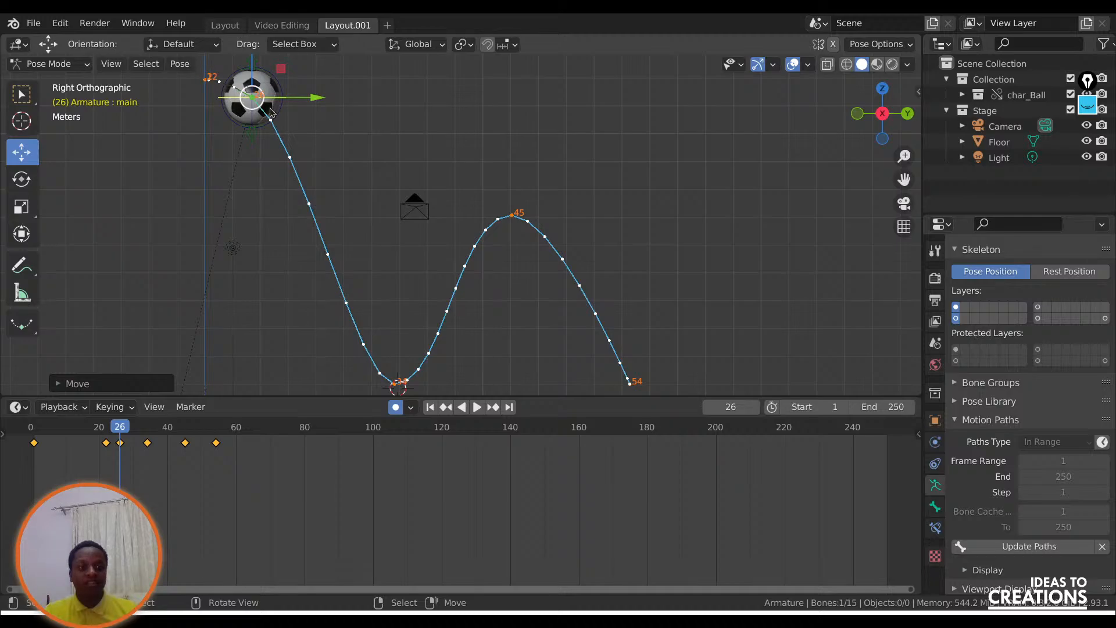
Add an in-between at frame 33 by raising the ball above its ground contact, and nudge the frame 26 pose slightly upward.
{"action": "left_click_drag", "start_coordinate": [128, 427], "coordinate": [150, 432]}
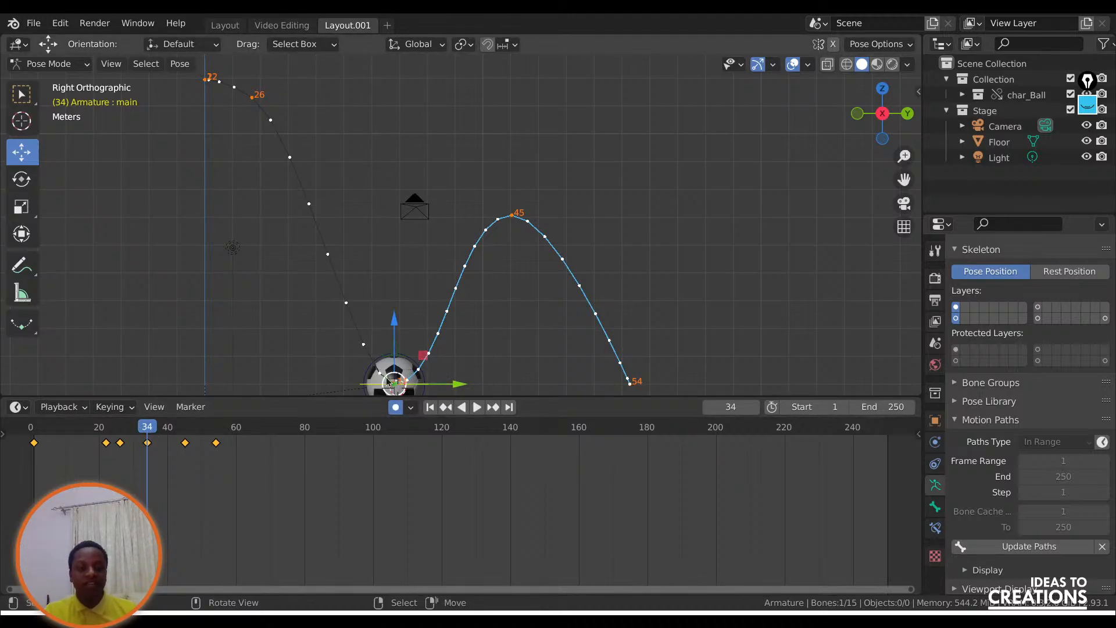
{"action": "key", "text": "ctrl+shift+space"}
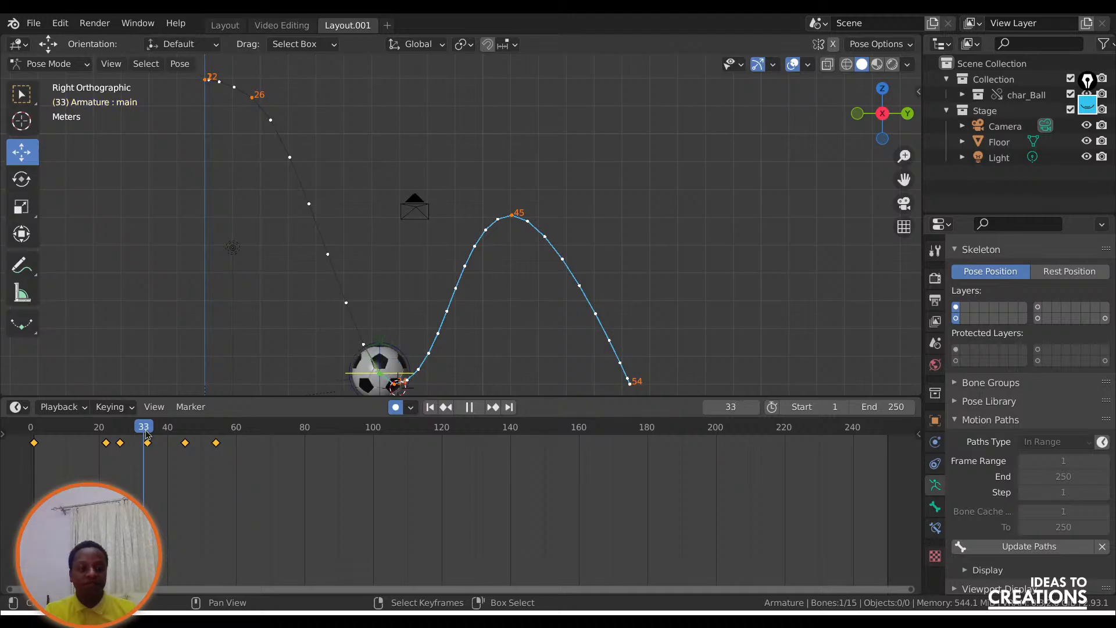
{"action": "key", "text": "space"}
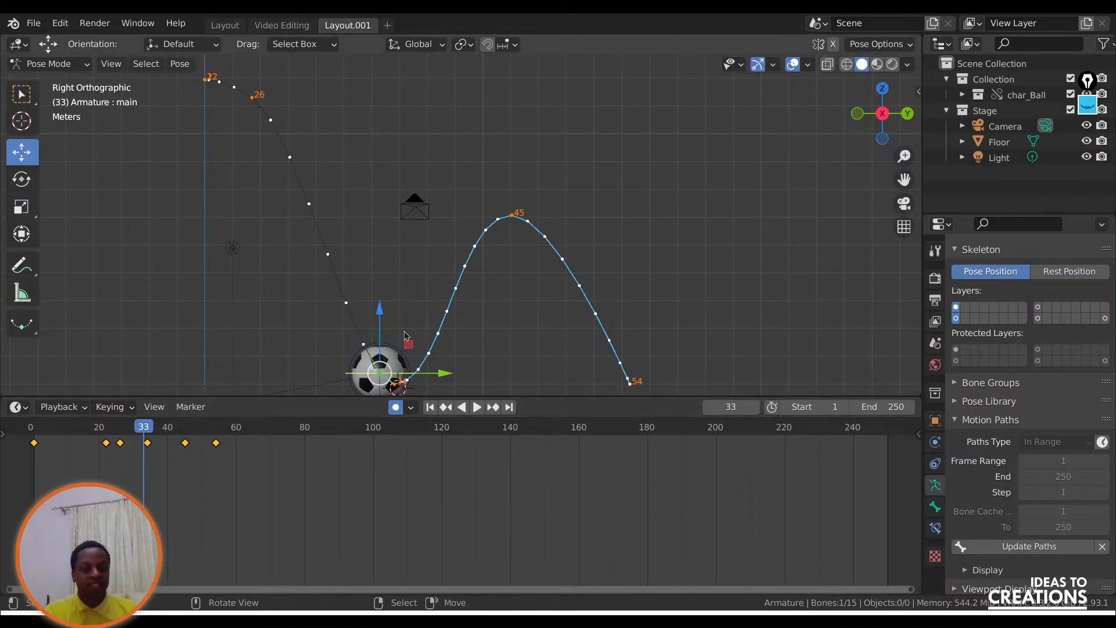
{"action": "key", "text": "g"}
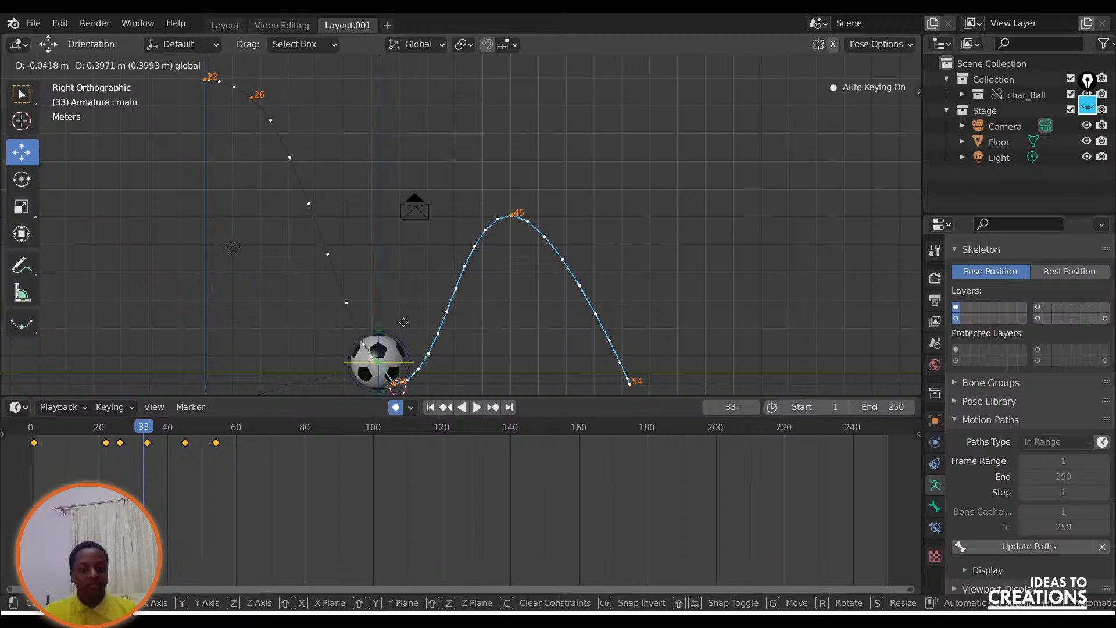
{"action": "left_click", "coordinate": [405, 299]}
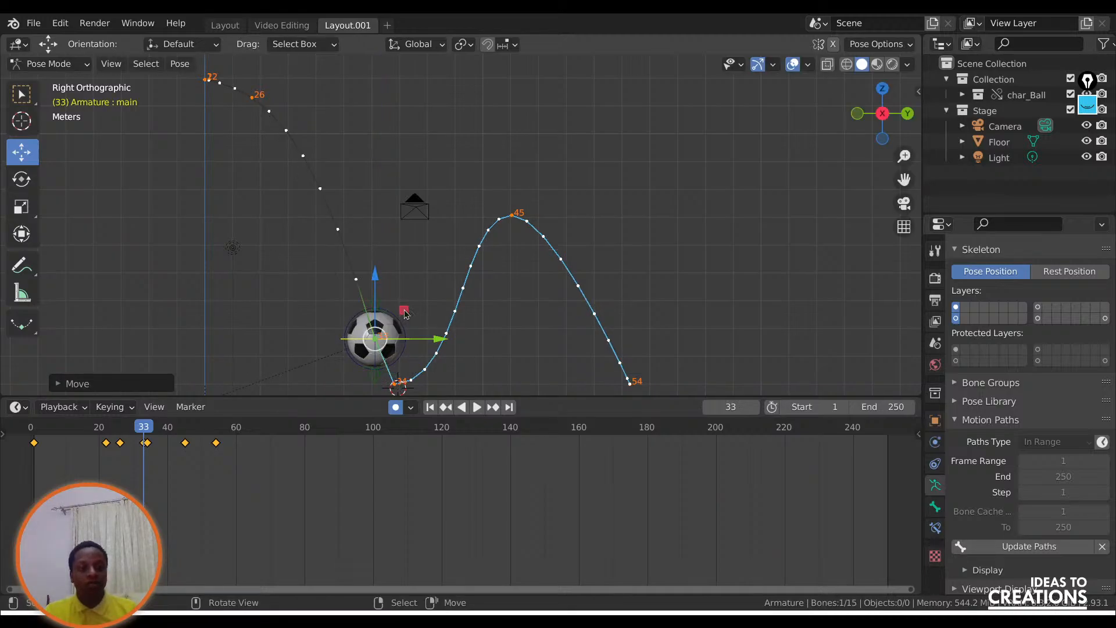
{"action": "key", "text": "g"}
{"action": "left_click", "coordinate": [407, 294]}
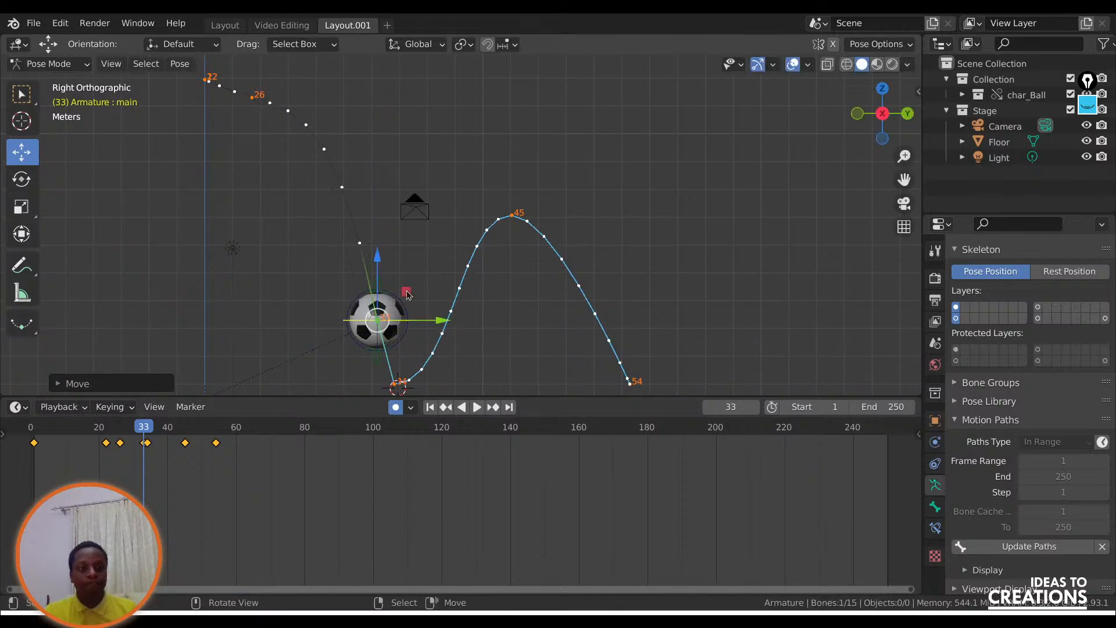
{"action": "key", "text": "g"}
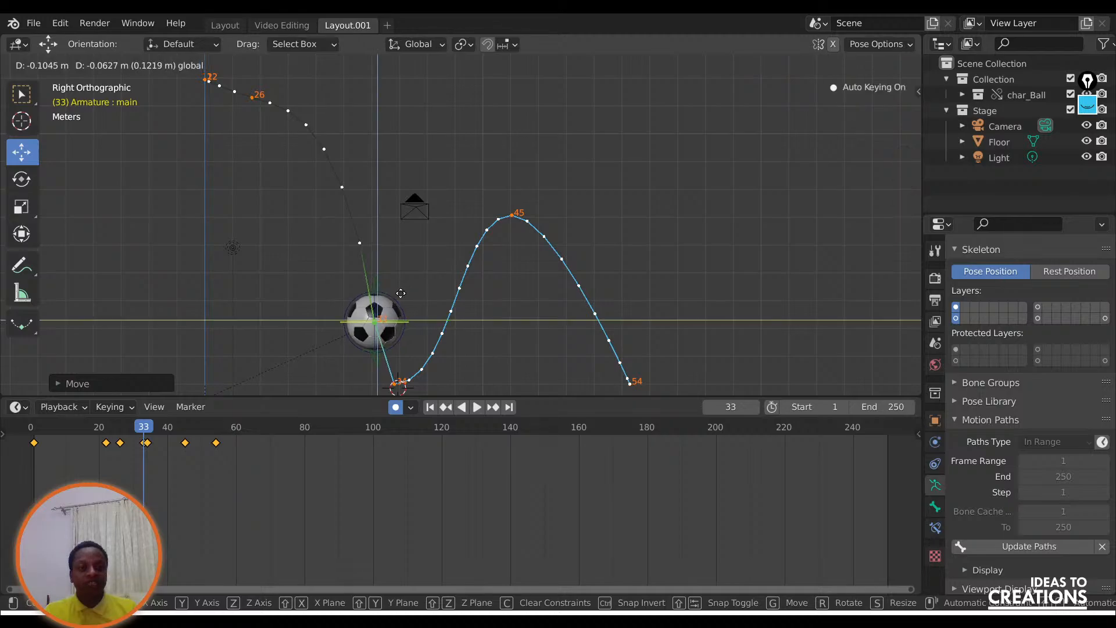
{"action": "left_click", "coordinate": [403, 298]}
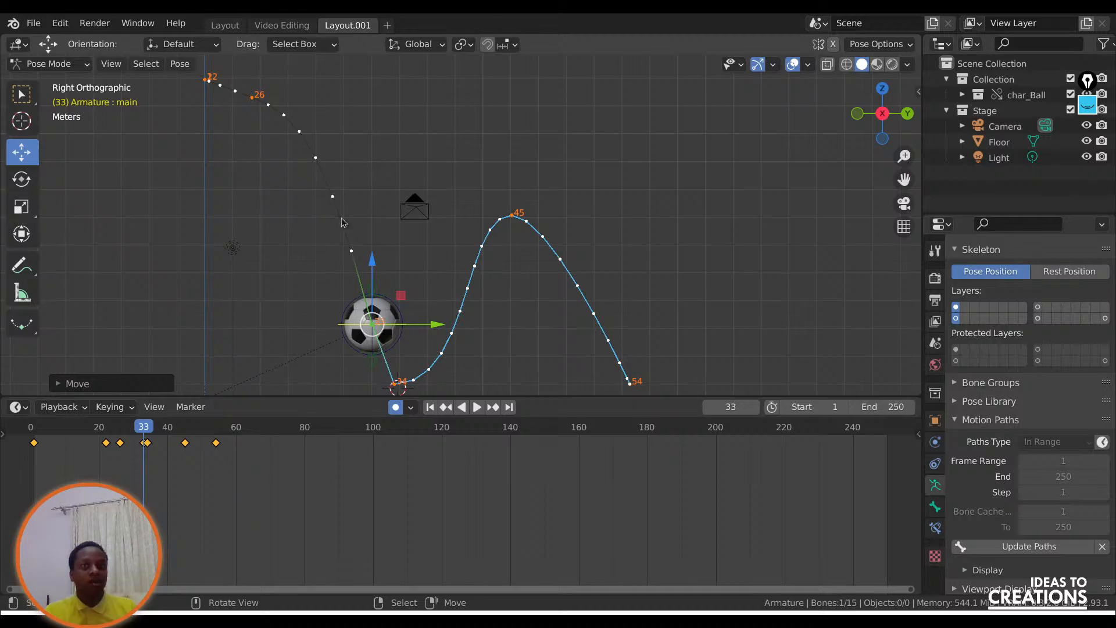
{"action": "key", "text": "g"}
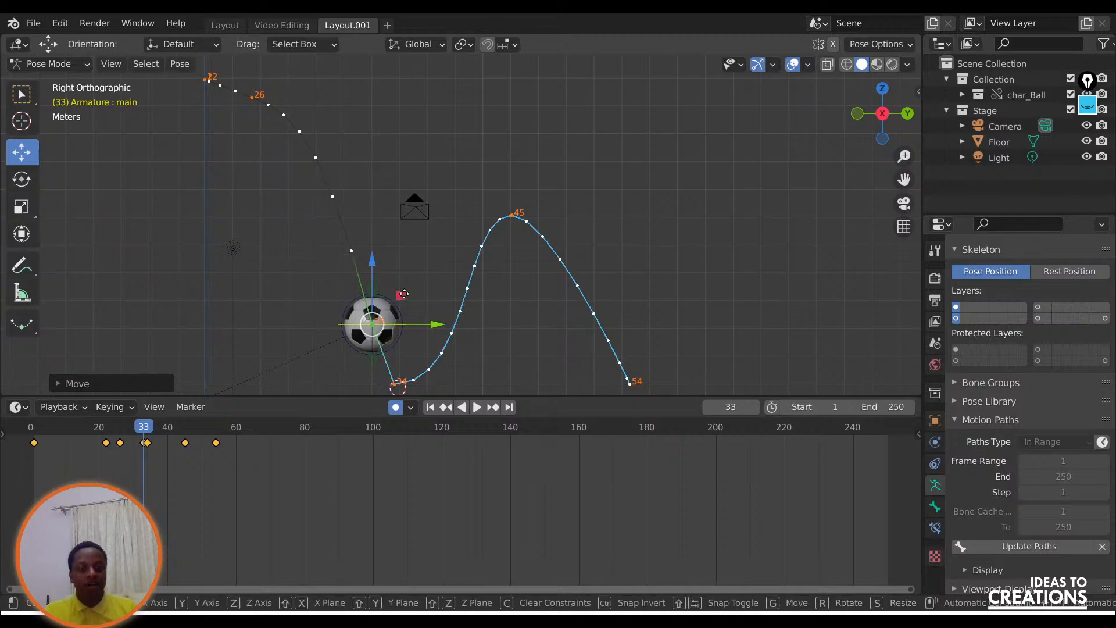
{"action": "left_click", "coordinate": [407, 293]}
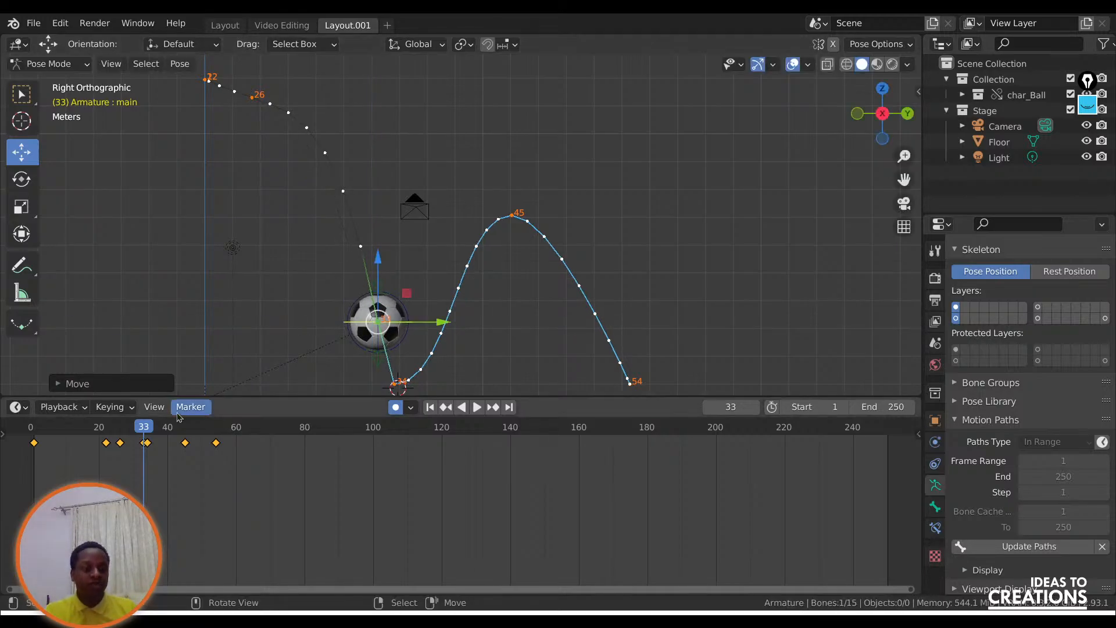
{"action": "left_click_drag", "start_coordinate": [143, 426], "coordinate": [121, 425]}
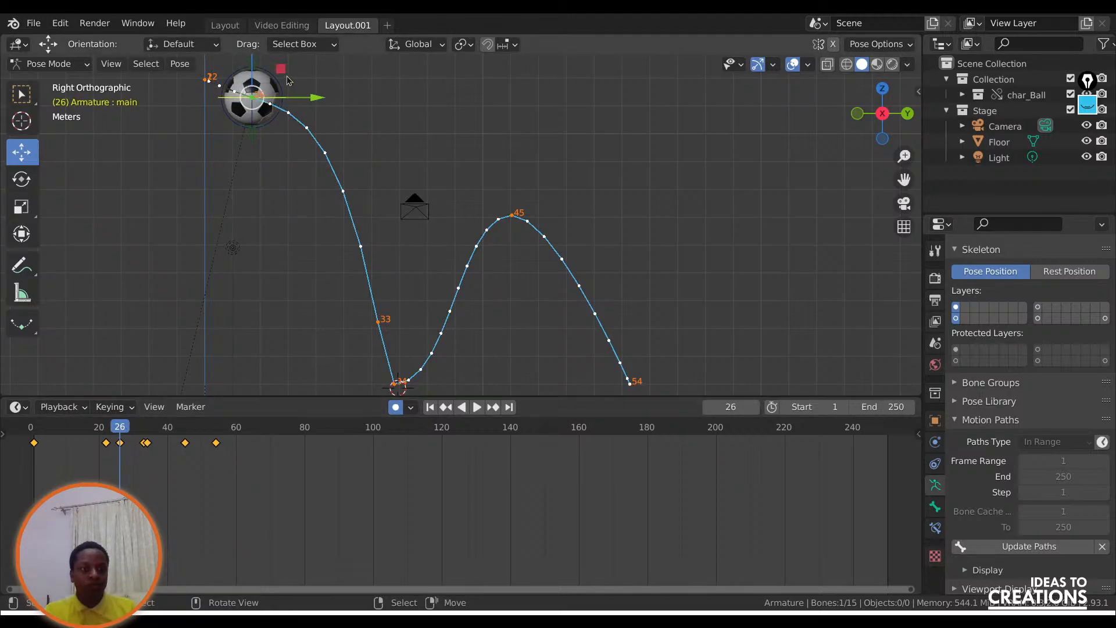
{"action": "left_click_drag", "start_coordinate": [280, 69], "coordinate": [288, 74]}
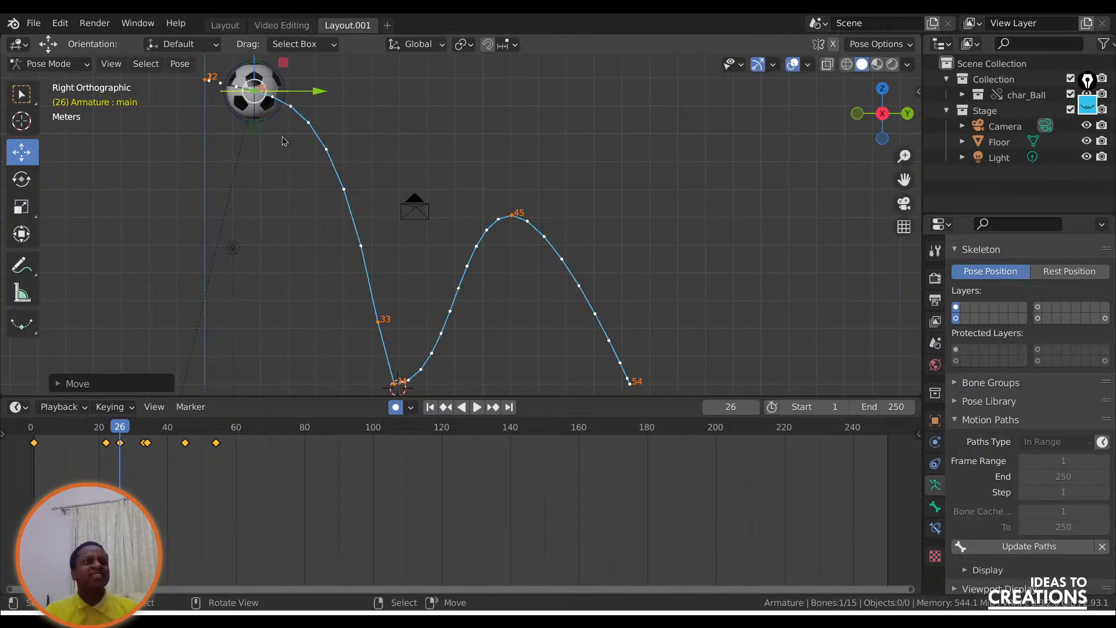
Switch to the Layout workspace and enlarge the reference video around the basketball in the man's hands.
{"action": "left_click", "coordinate": [225, 25]}
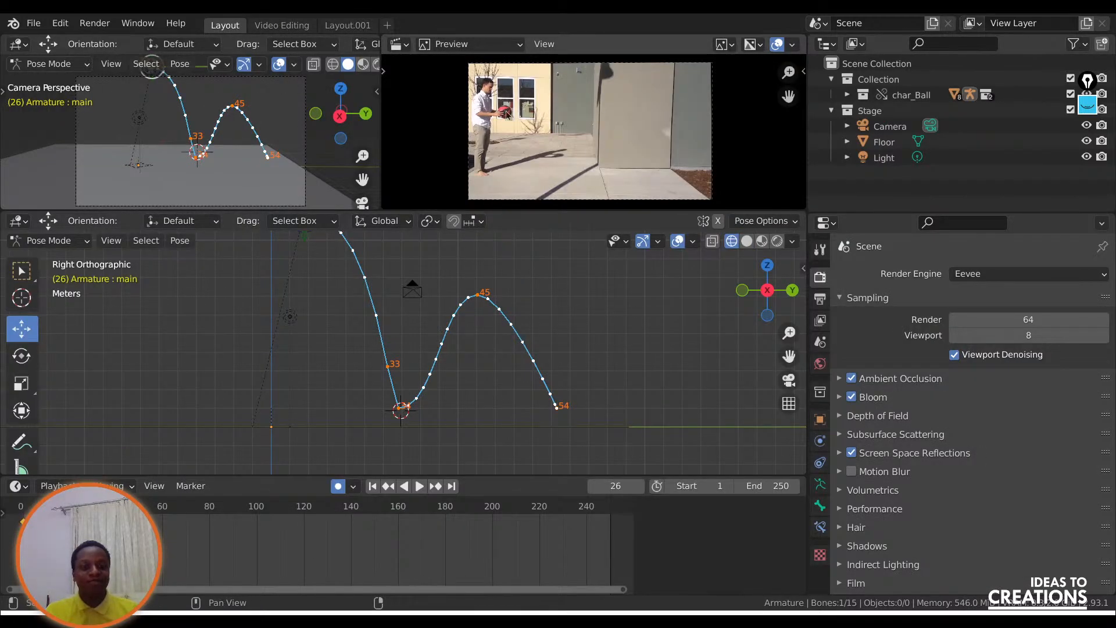
{"action": "left_click_drag", "start_coordinate": [788, 356], "coordinate": [787, 392]}
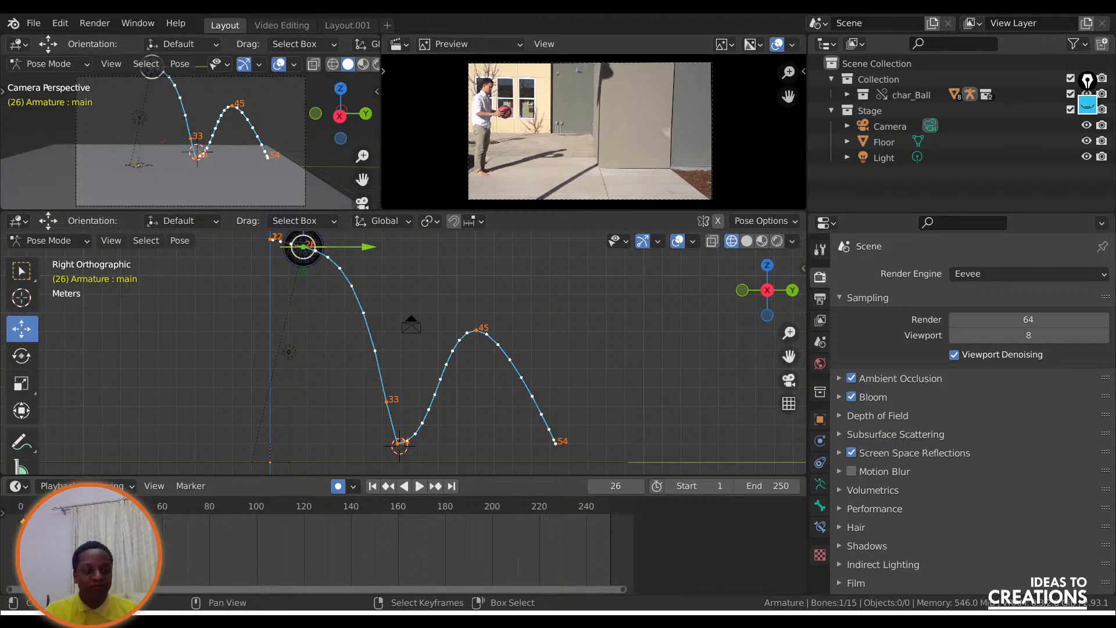
{"action": "key", "text": "space"}
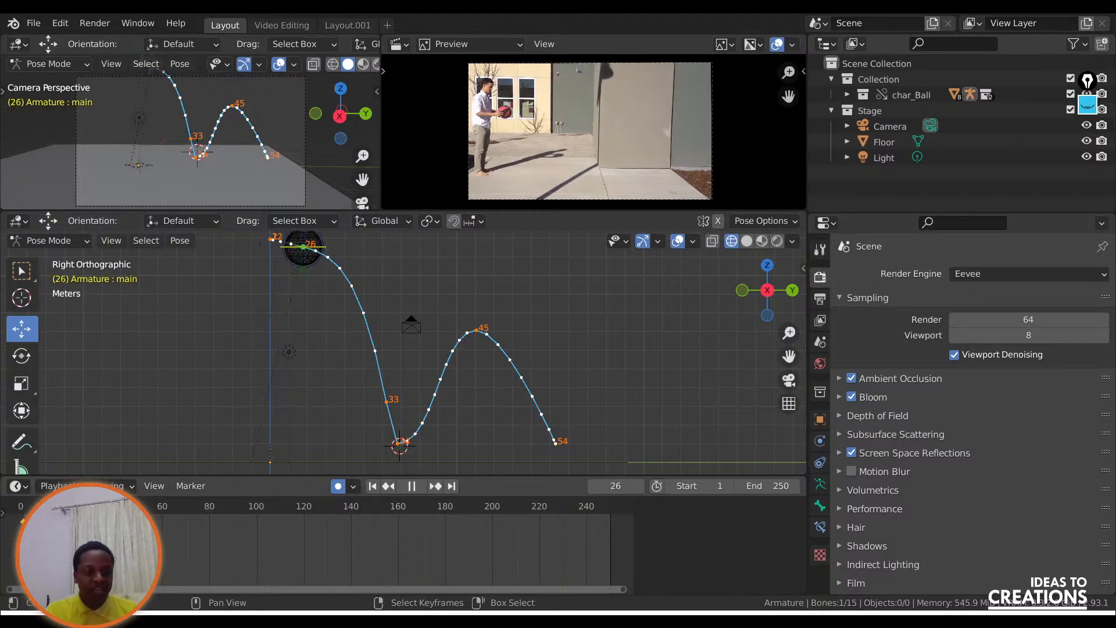
{"action": "key", "text": "space"}
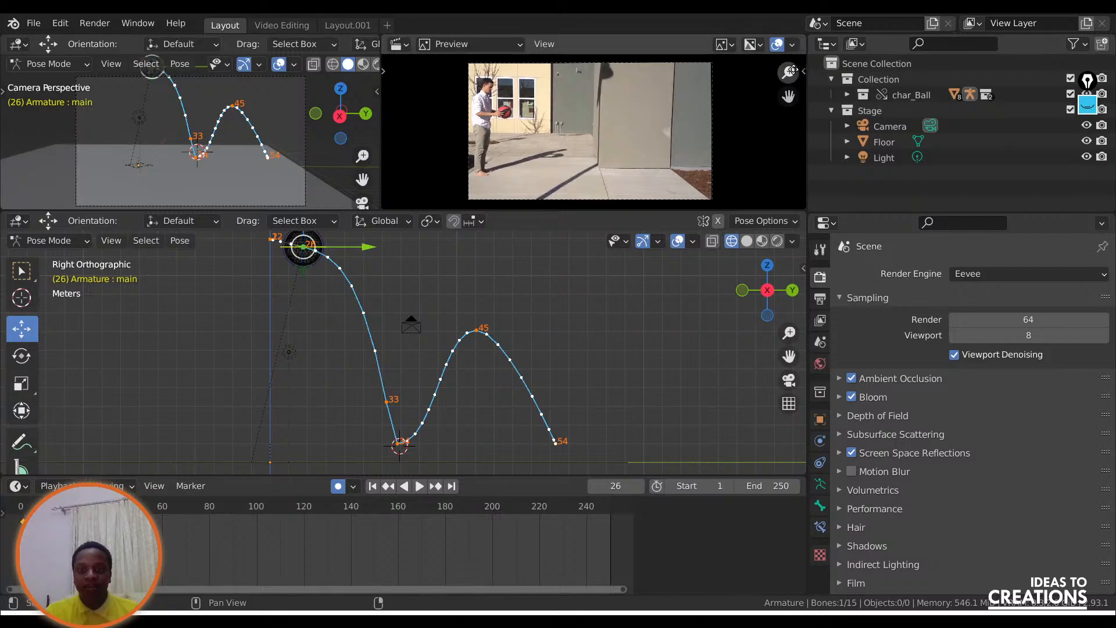
{"action": "left_click_drag", "start_coordinate": [792, 69], "coordinate": [895, 116]}
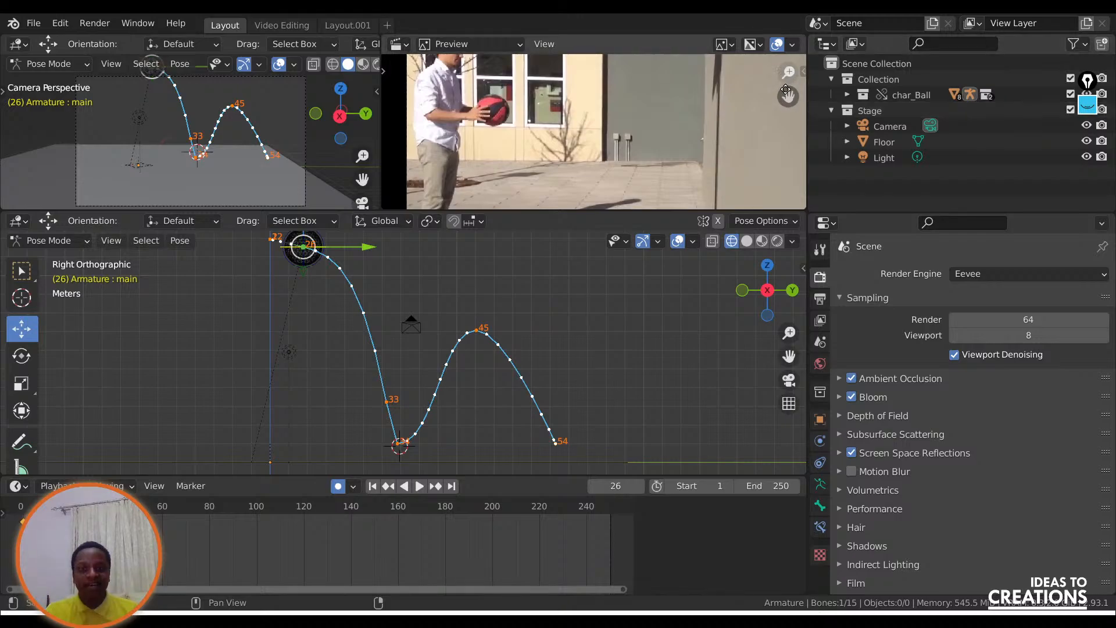
{"action": "left_click_drag", "start_coordinate": [782, 76], "coordinate": [869, 122]}
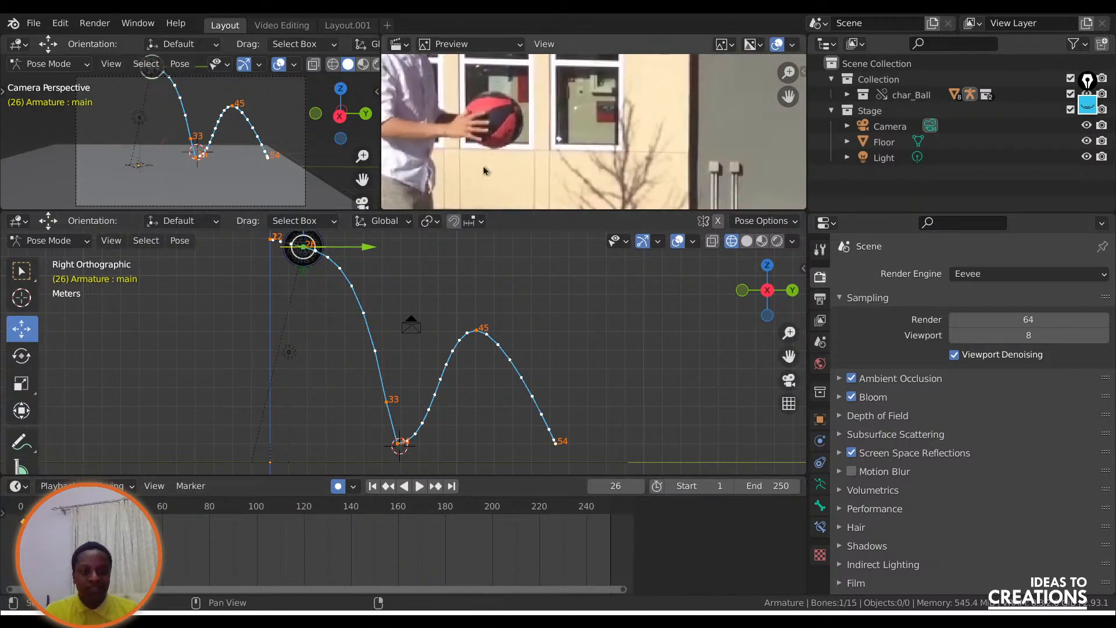
{"action": "key", "text": "ctrl+shift+space"}
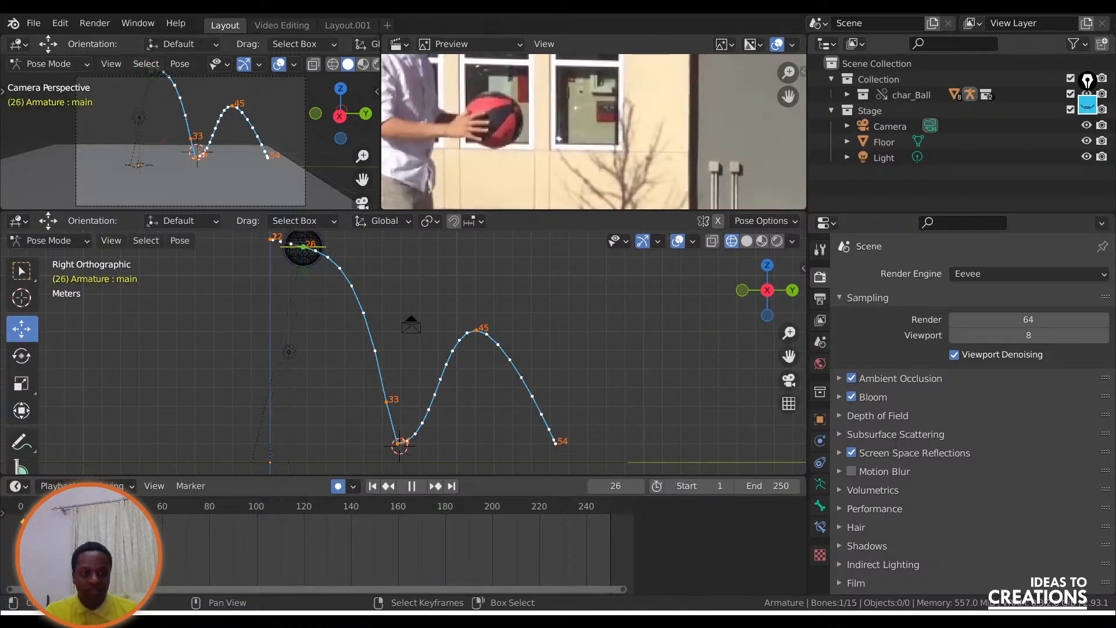
Refine the ball's frame 26 pose by moving it slightly up and back, about level with its starting height.
{"action": "middle_click_drag", "start_coordinate": [402, 303], "coordinate": [401, 336], "text": "shift"}
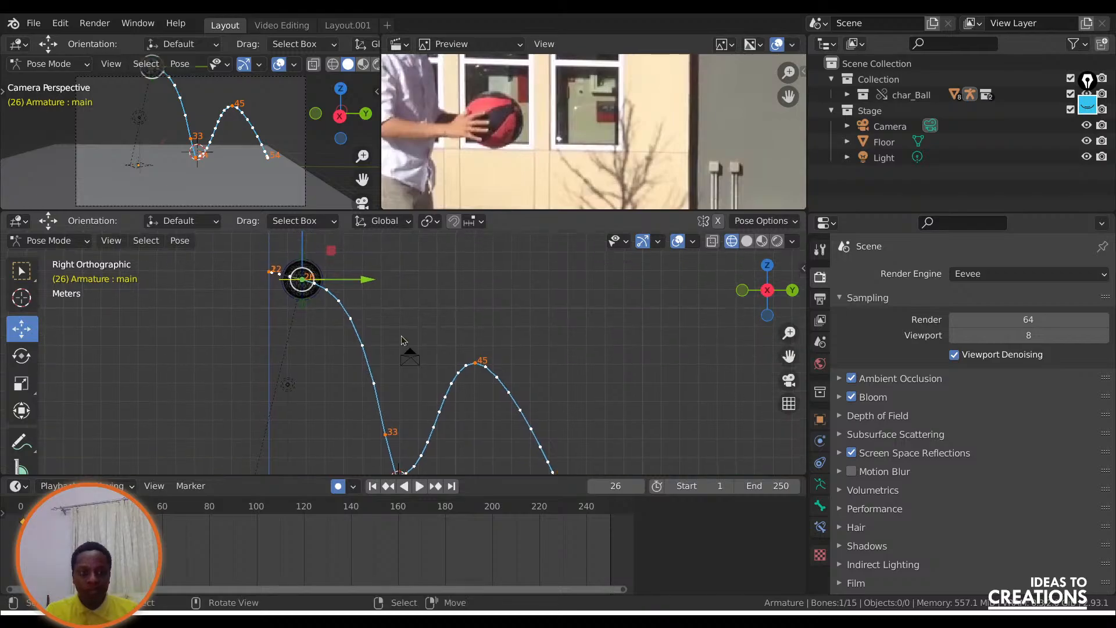
{"action": "key", "text": "g"}
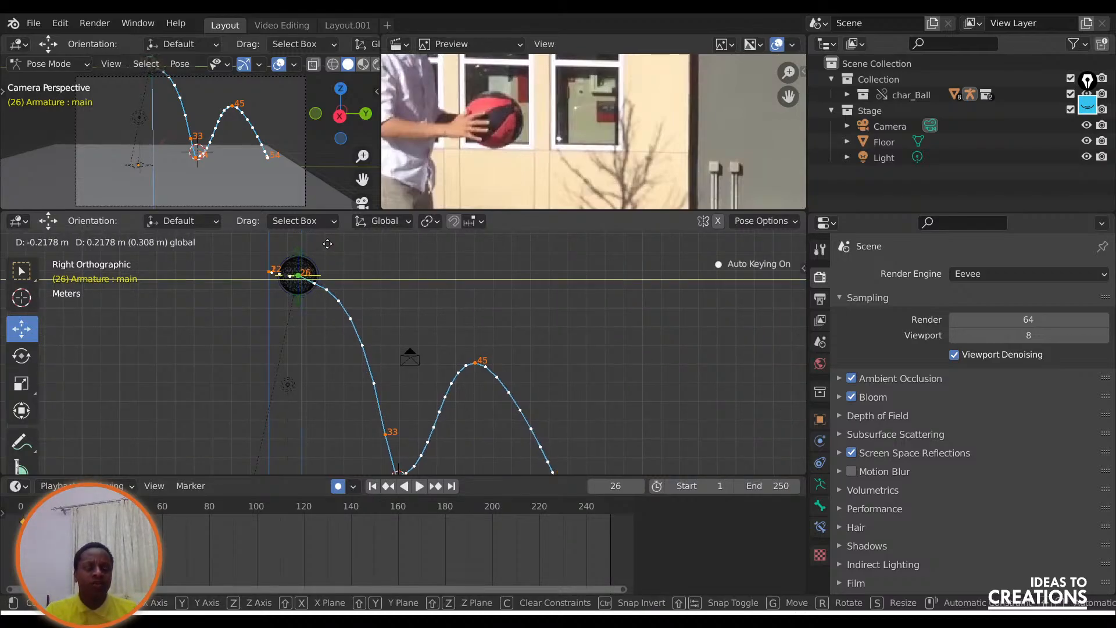
{"action": "left_click", "coordinate": [339, 276]}
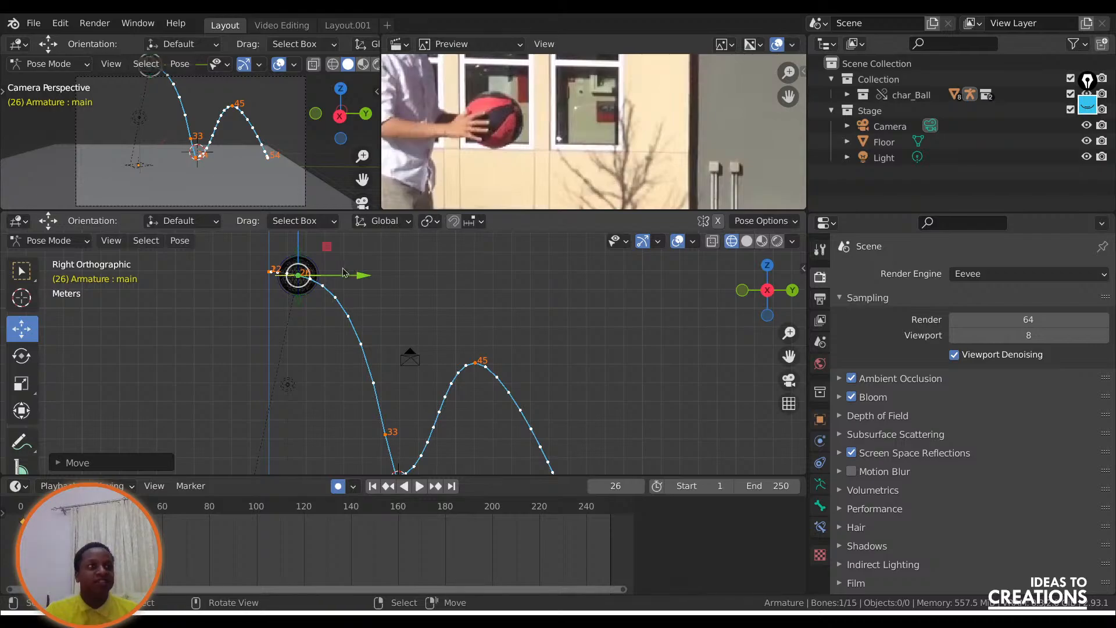
{"action": "key", "text": "g"}
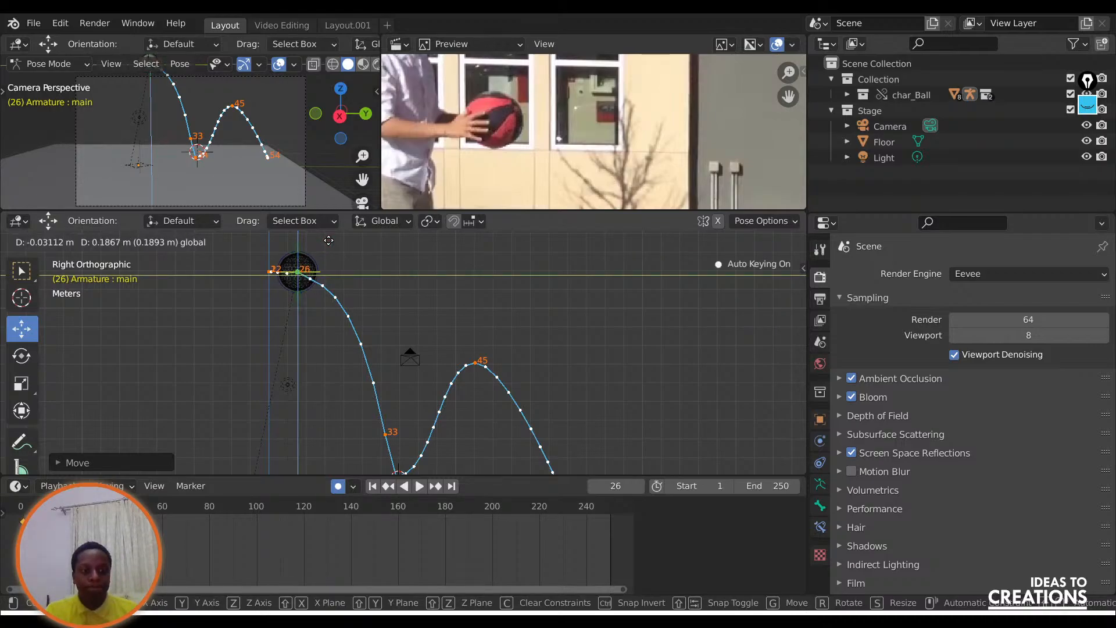
{"action": "left_click_drag", "start_coordinate": [328, 240], "coordinate": [329, 240]}
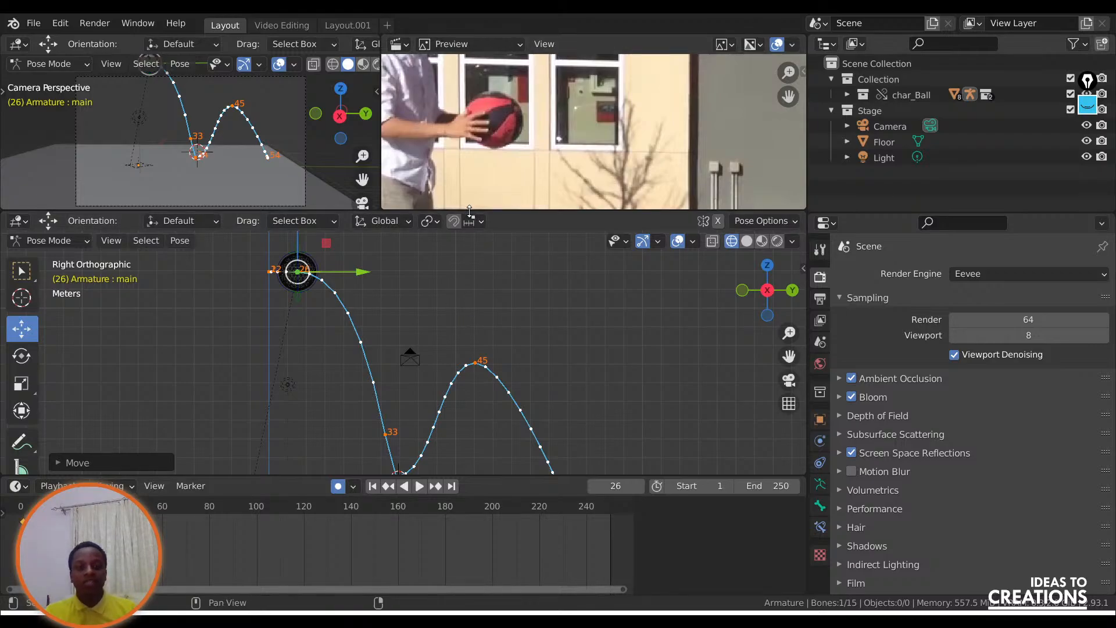
{"action": "mouse_move", "coordinate": [469, 212]}
{"action": "left_mouse_down"}
{"action": "mouse_move", "coordinate": [470, 87]}
{"action": "mouse_move", "coordinate": [470, 215]}
{"action": "left_mouse_up"}
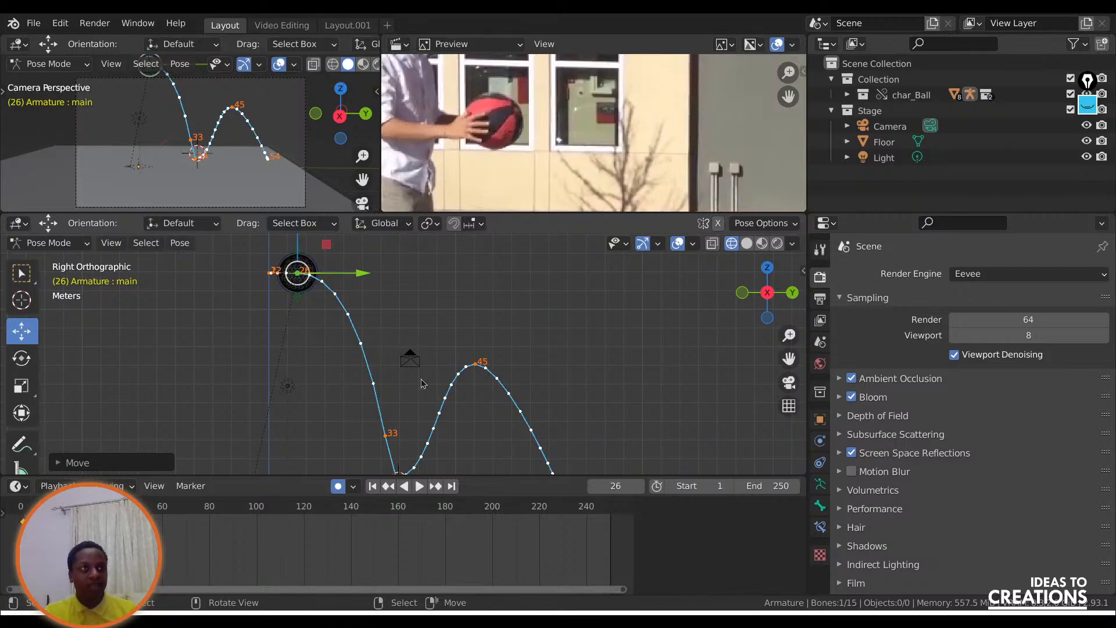
Add an in-between at frame 35 by moving the ball about 1.06 m forward and 1.99 m up from its interpolated position.
{"action": "key", "text": "space"}
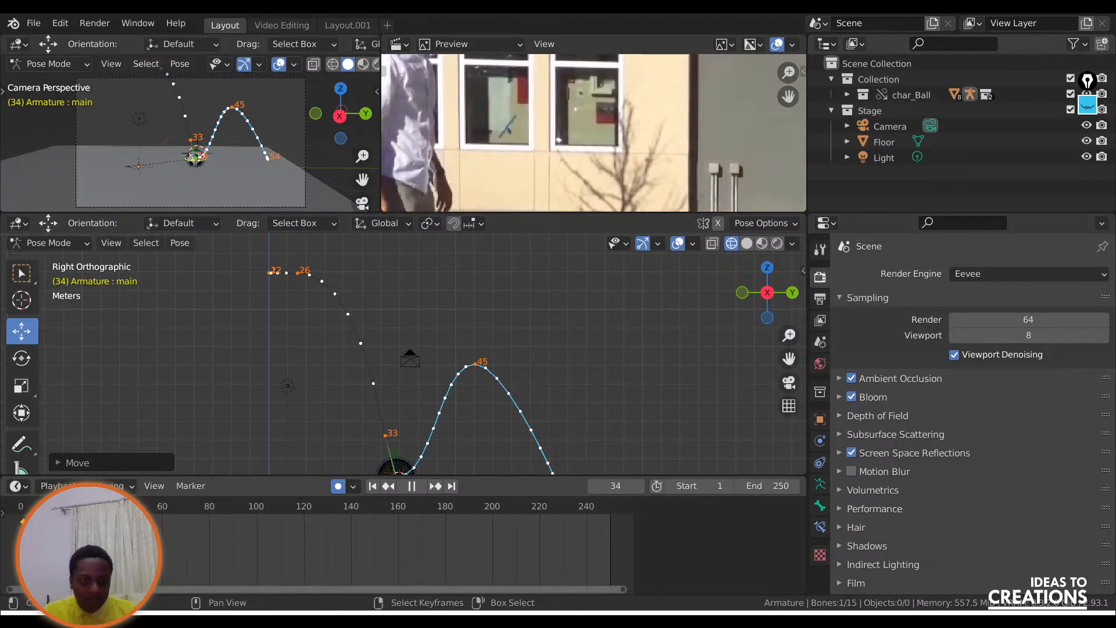
{"action": "key", "text": "space"}
{"action": "left_click_drag", "start_coordinate": [789, 358], "coordinate": [784, 248]}
{"action": "scroll", "coordinate": [391, 407], "scroll_direction": "up", "scroll_amount": 6}
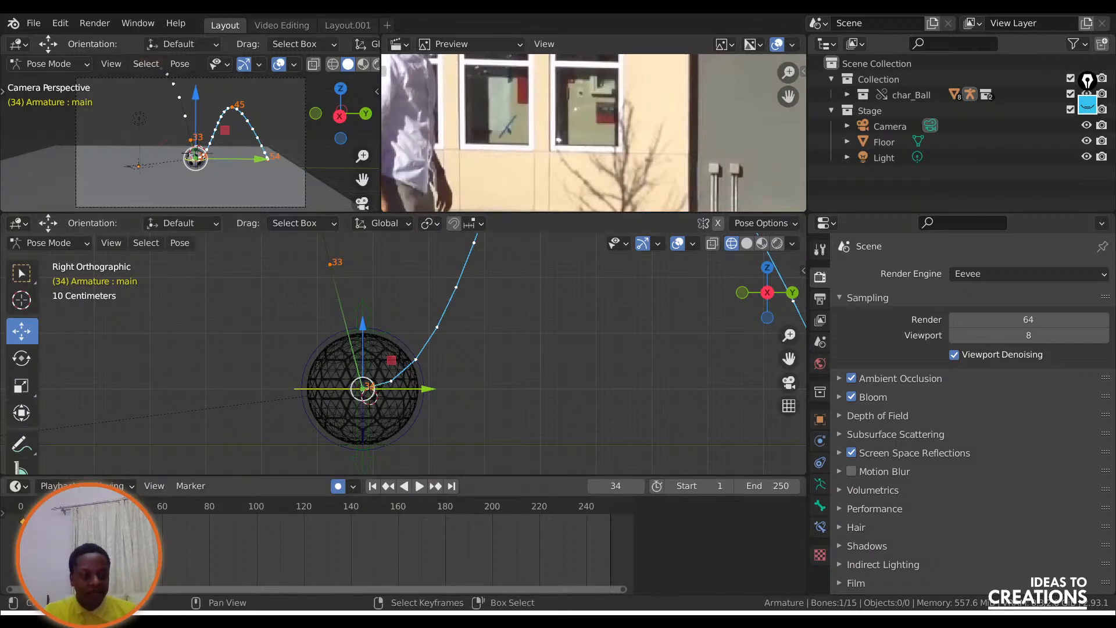
{"action": "key", "text": "space"}
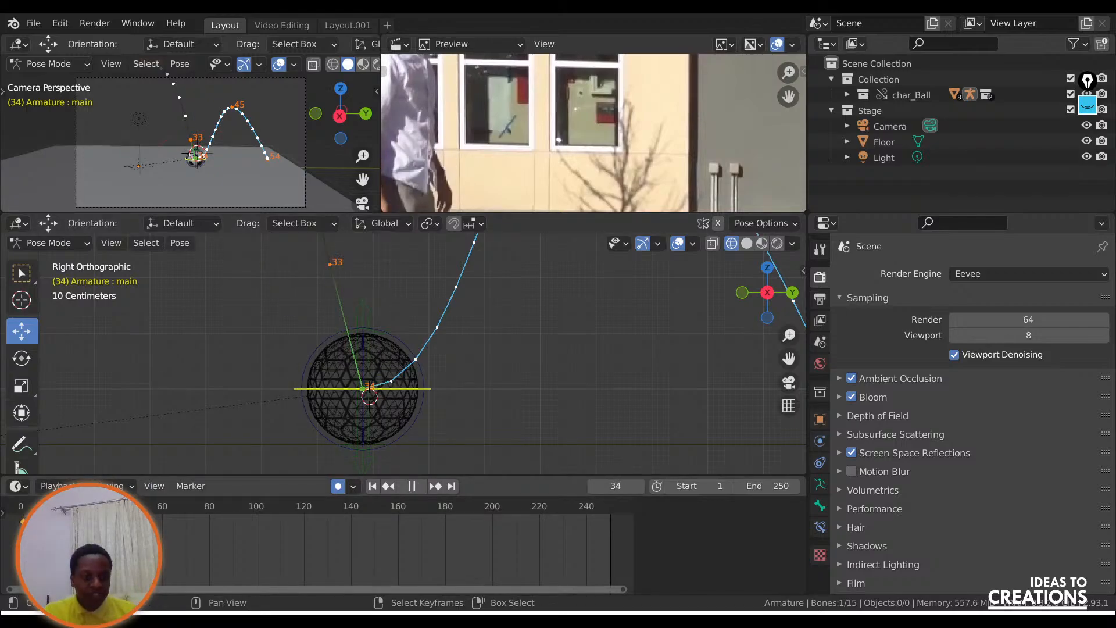
{"action": "key", "text": "space"}
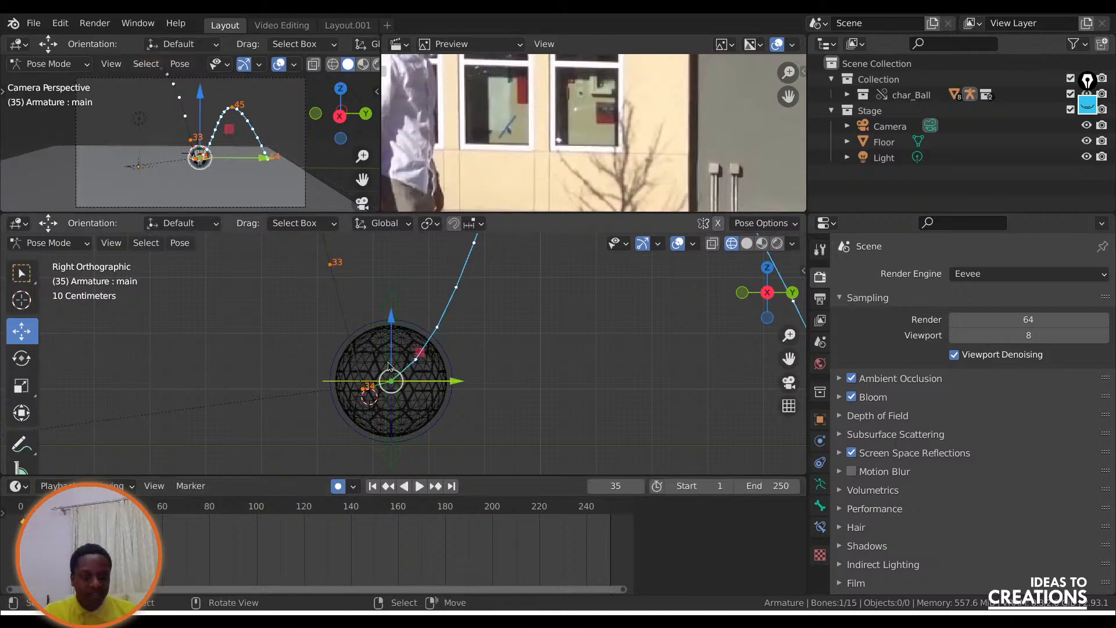
{"action": "scroll", "coordinate": [482, 397], "scroll_direction": "down", "scroll_amount": 1}
{"action": "scroll", "coordinate": [482, 397], "scroll_direction": "down", "scroll_amount": 3}
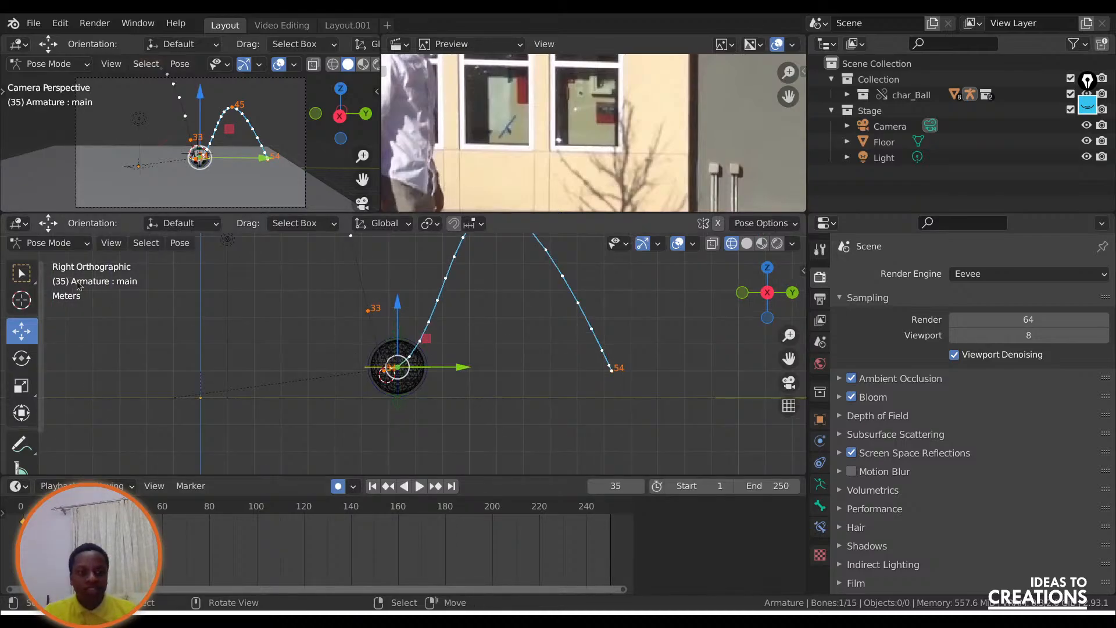
{"action": "key", "text": "g"}
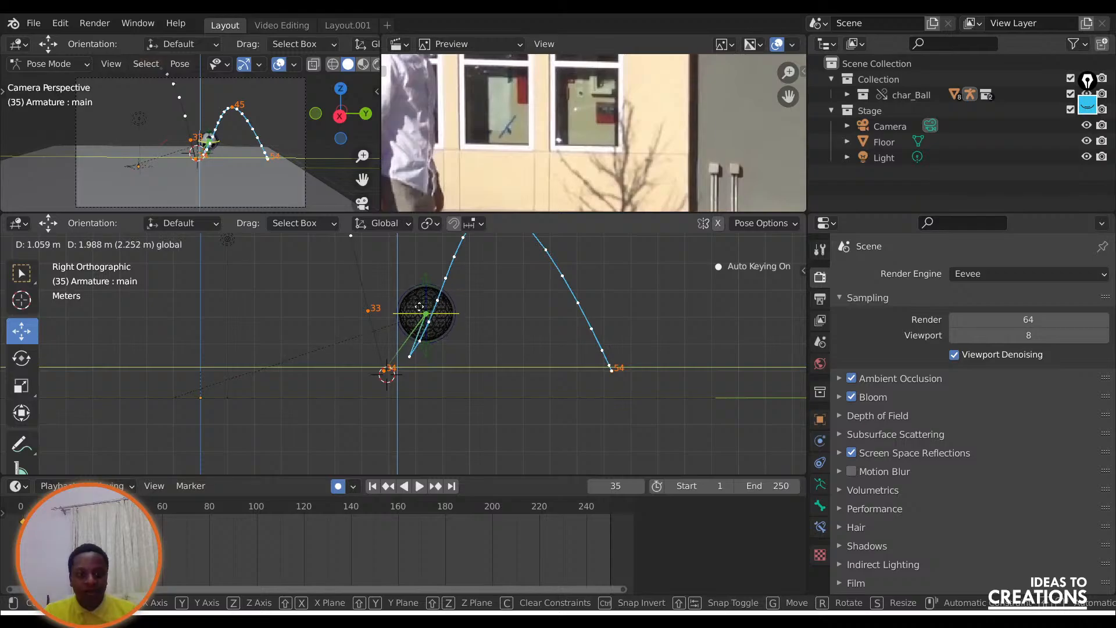
{"action": "left_click", "coordinate": [455, 278]}
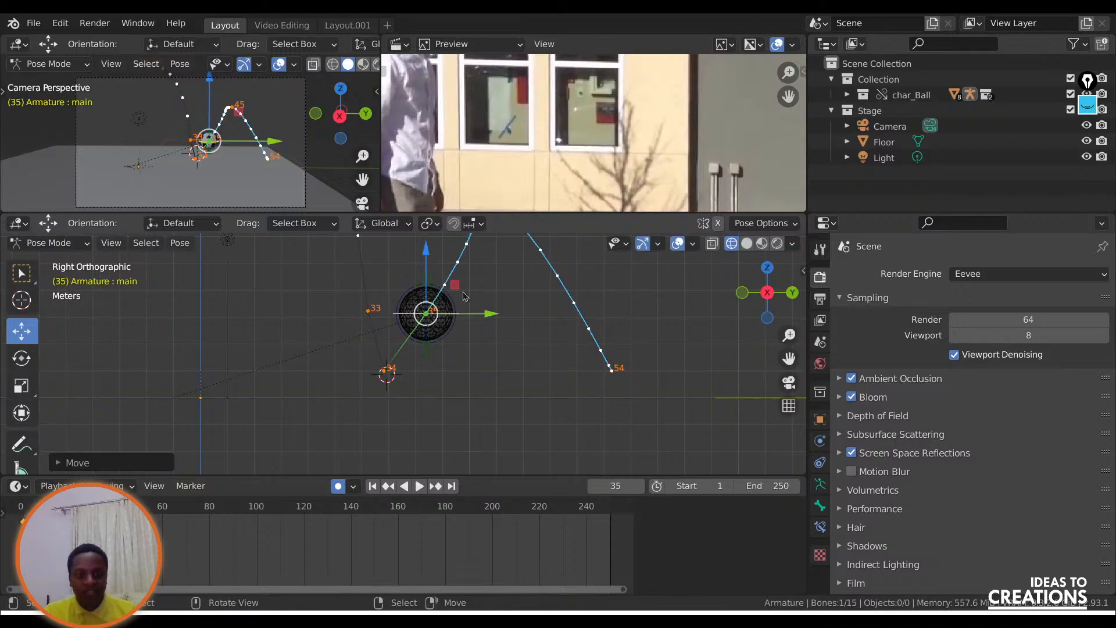
Refine the ball's frame 35 pose by moving it slightly down and back, closer to the first ground contact.
{"action": "key", "text": "g"}
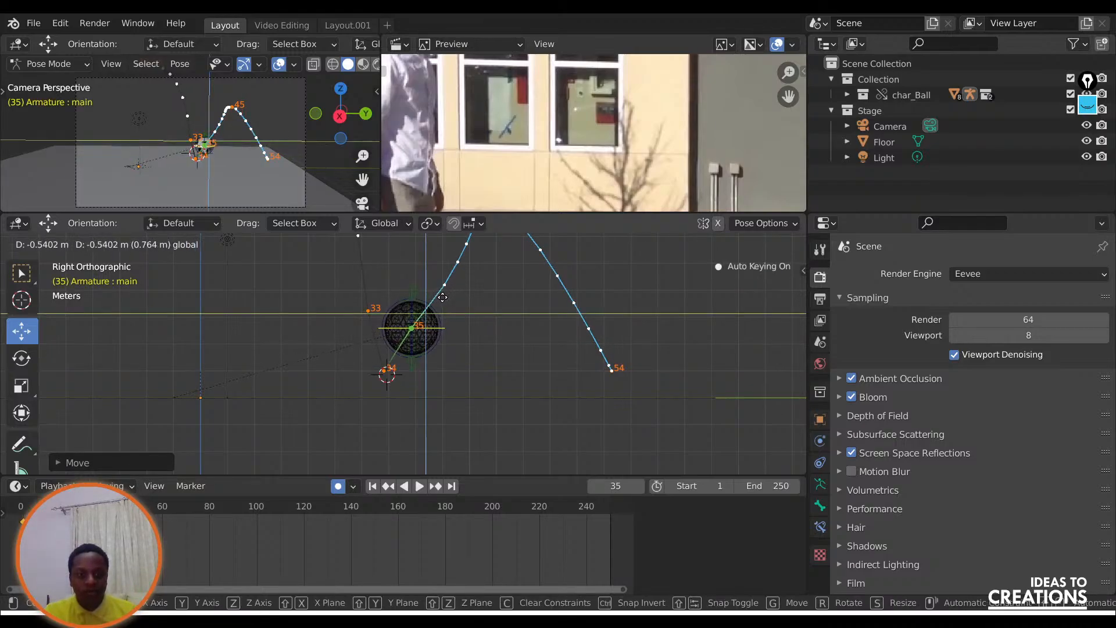
{"action": "left_click", "coordinate": [432, 364]}
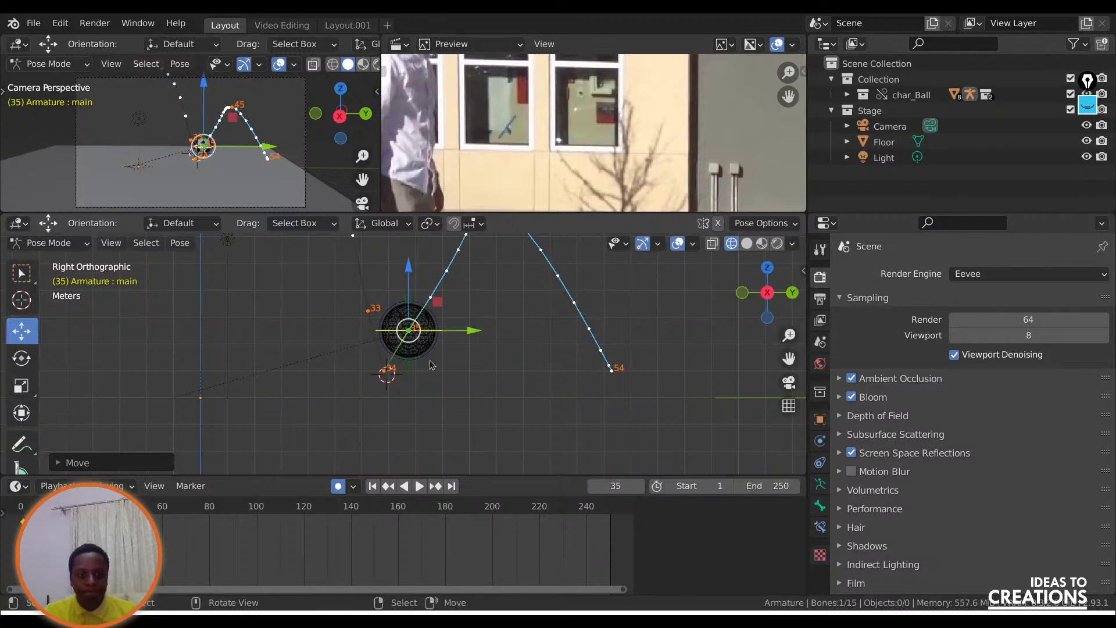
{"action": "key", "text": "g"}
{"action": "left_click", "coordinate": [433, 296]}
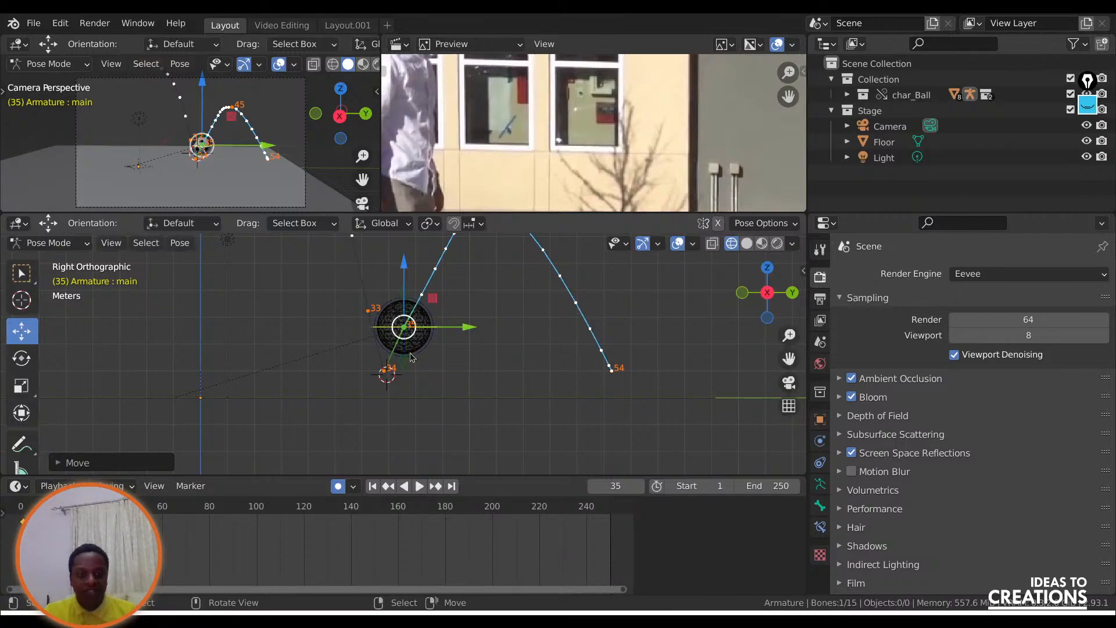
Examine the ball's motion path around the first ground contact by playing and stepping between frames 32 and 37.
{"action": "left_click_drag", "start_coordinate": [788, 358], "coordinate": [784, 414]}
{"action": "key", "text": "space"}
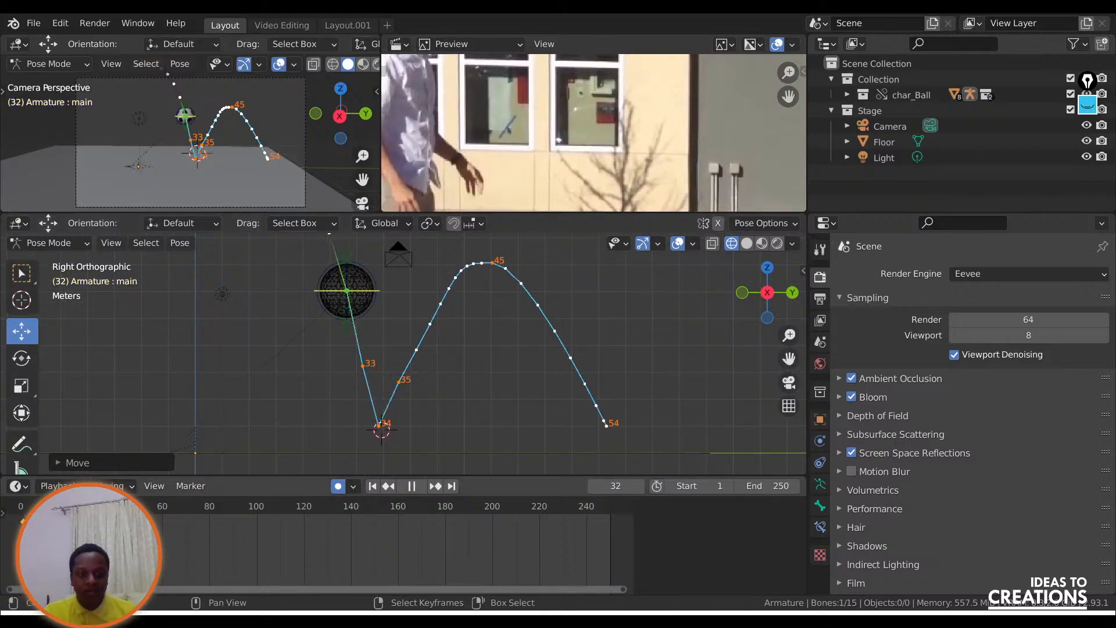
{"action": "key", "text": "space"}
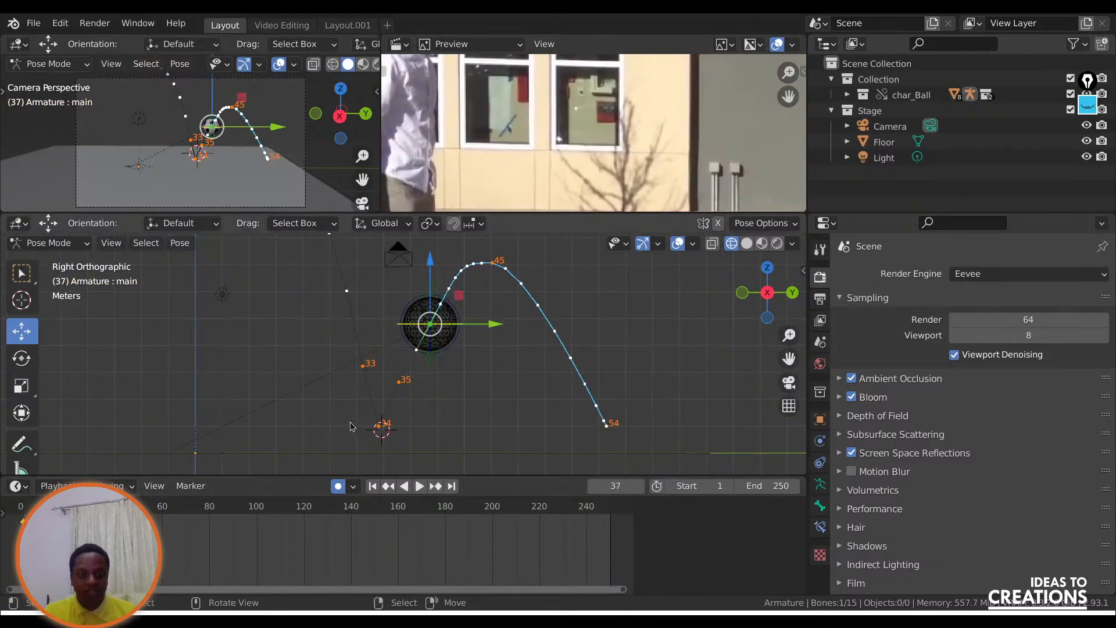
{"action": "key", "text": "Left"}
{"action": "key", "text": "Left"}
{"action": "key", "text": "Left"}
{"action": "key", "text": "Left"}
{"action": "key", "text": "Left"}
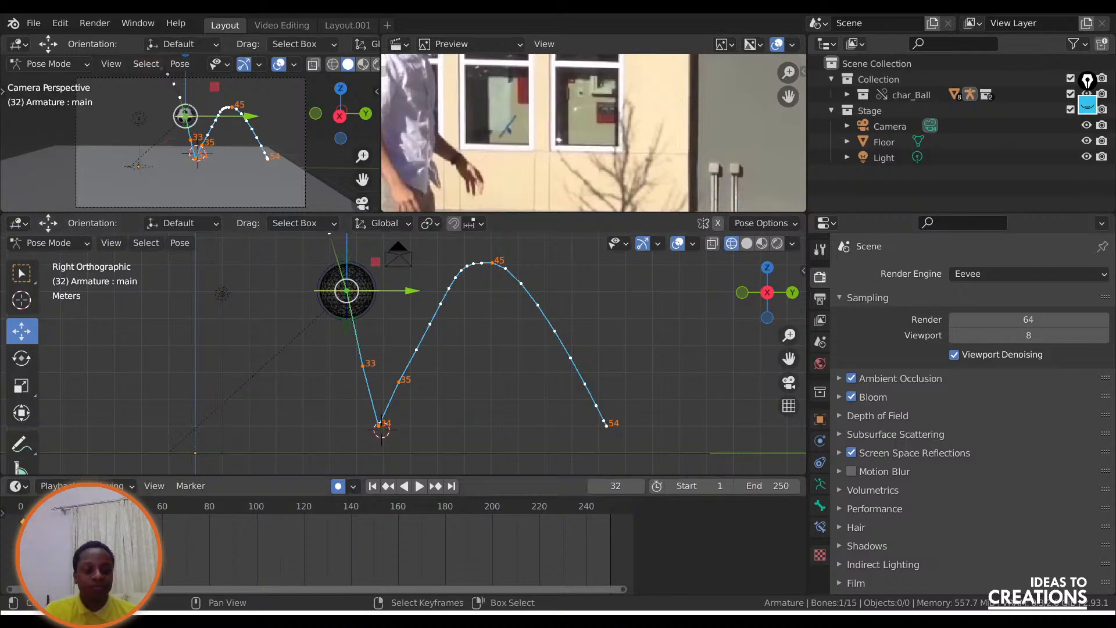
{"action": "key", "text": "Right"}
{"action": "key", "text": "Right"}
{"action": "key", "text": "Right"}
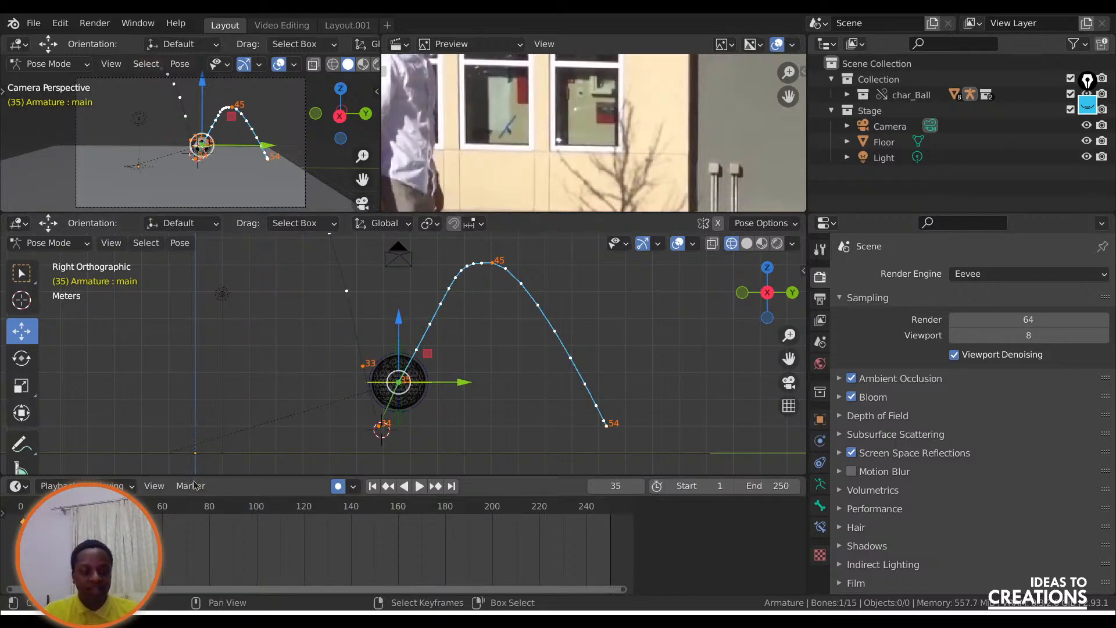
Widen the reference video to show the whole bounce and compare the ball's second fall with it between frames 44 and 54.
{"action": "scroll", "coordinate": [577, 142], "scroll_direction": "down", "scroll_amount": 2}
{"action": "scroll", "coordinate": [577, 138], "scroll_direction": "down", "scroll_amount": 5}
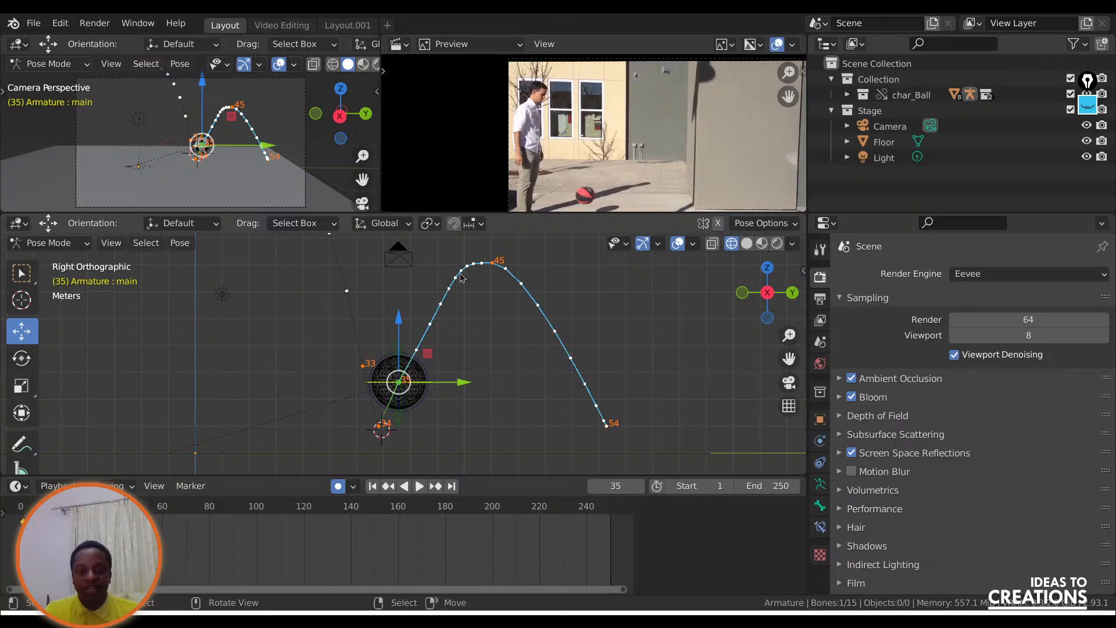
{"action": "key", "text": "space"}
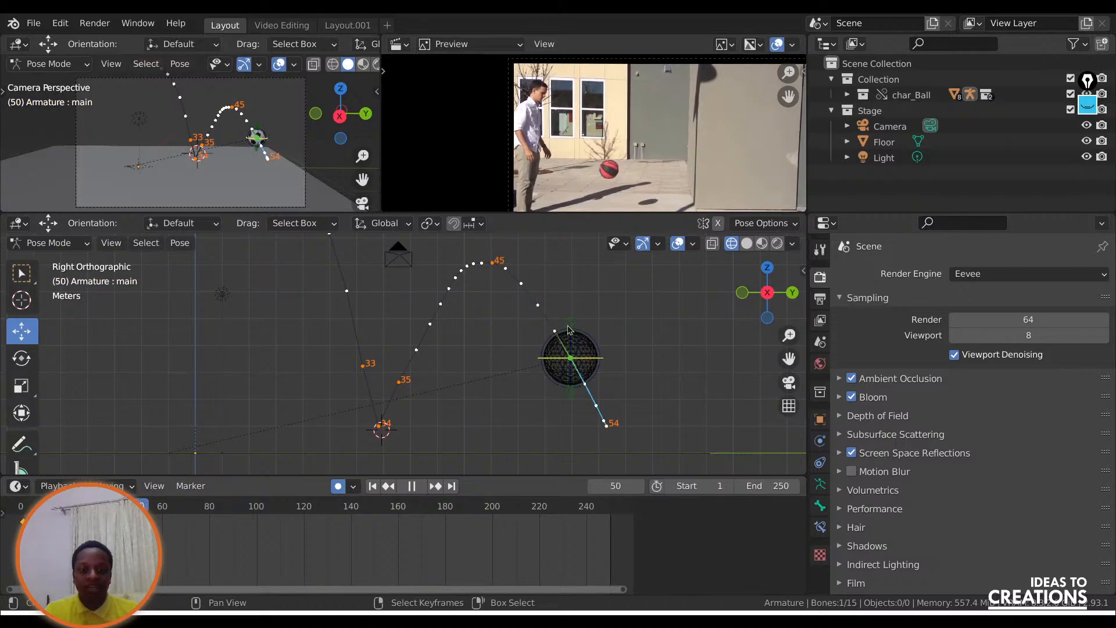
{"action": "key", "text": "space"}
{"action": "left_click", "coordinate": [568, 328]}
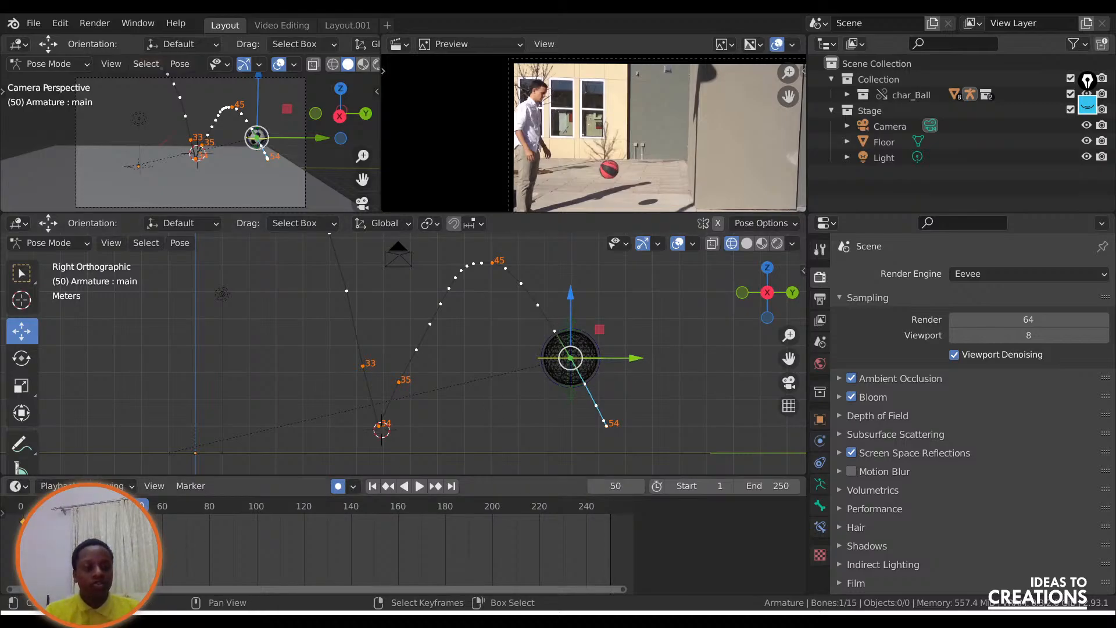
{"action": "key", "text": "shift+ctrl+space"}
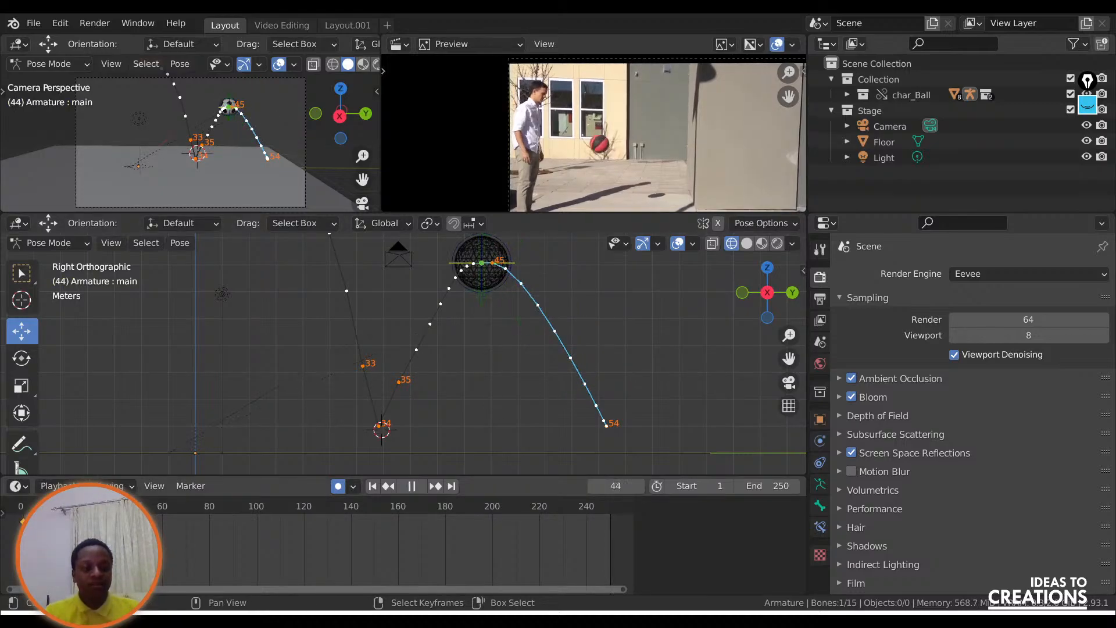
{"action": "key", "text": "space"}
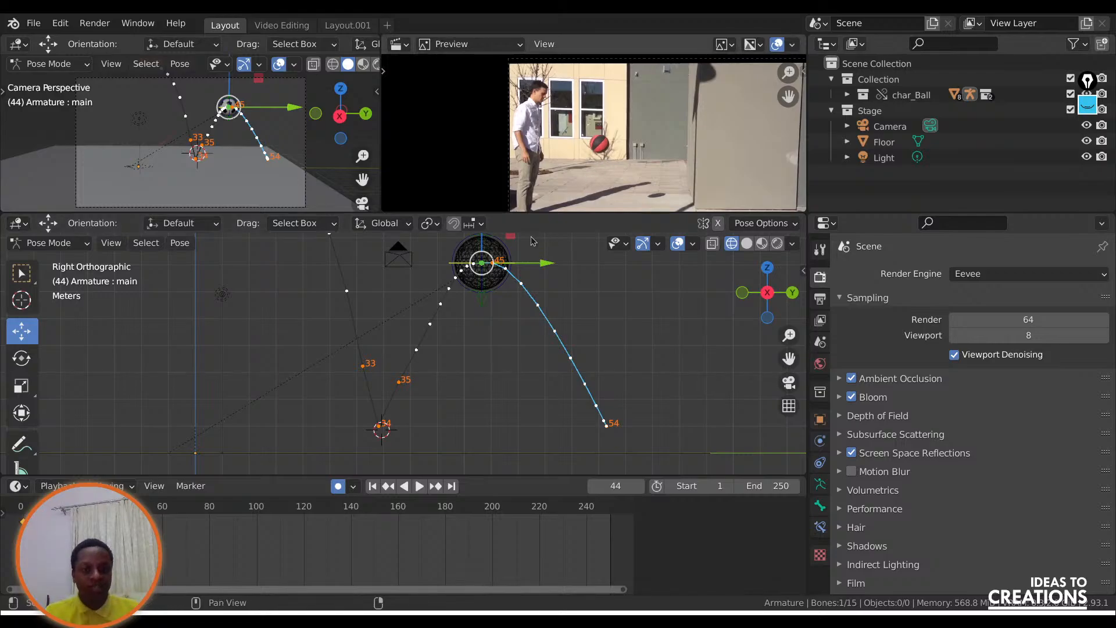
{"action": "key", "text": "space"}
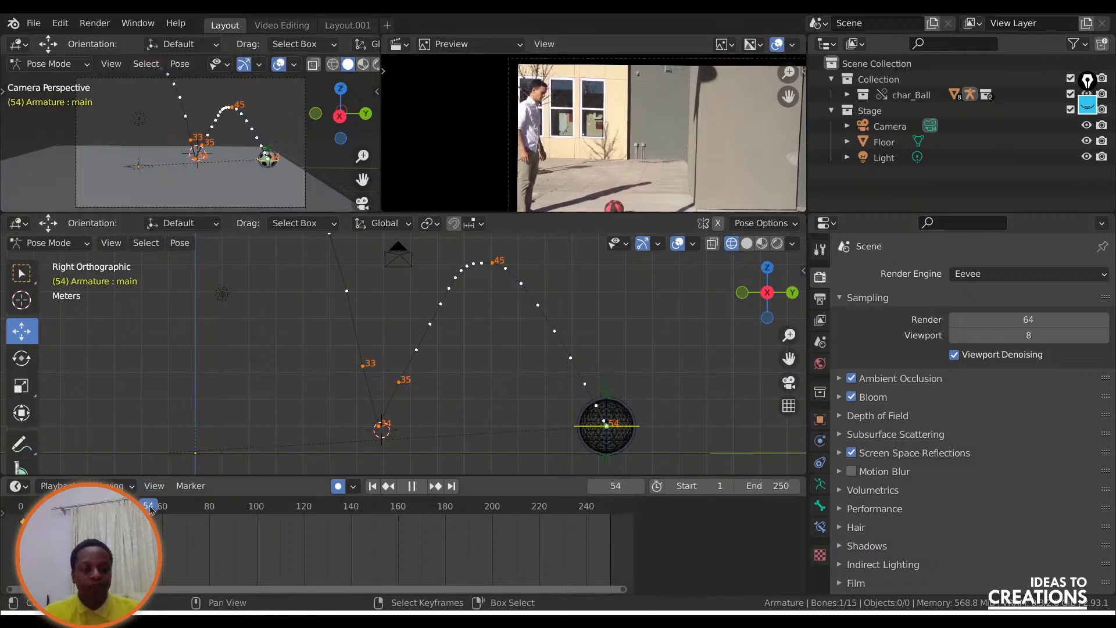
{"action": "left_click_drag", "start_coordinate": [151, 506], "coordinate": [146, 503]}
{"action": "key", "text": "space"}
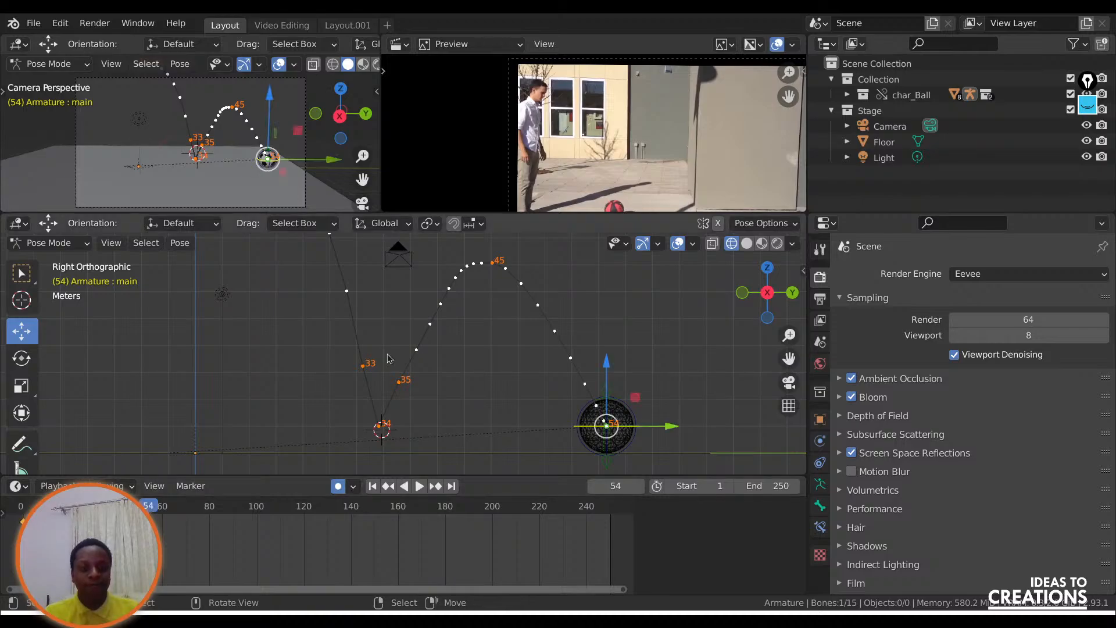
Add an in-between at frame 48 by moving the ball up and slightly back, rounding the start of the second fall.
{"action": "left_click_drag", "start_coordinate": [151, 507], "coordinate": [143, 508]}
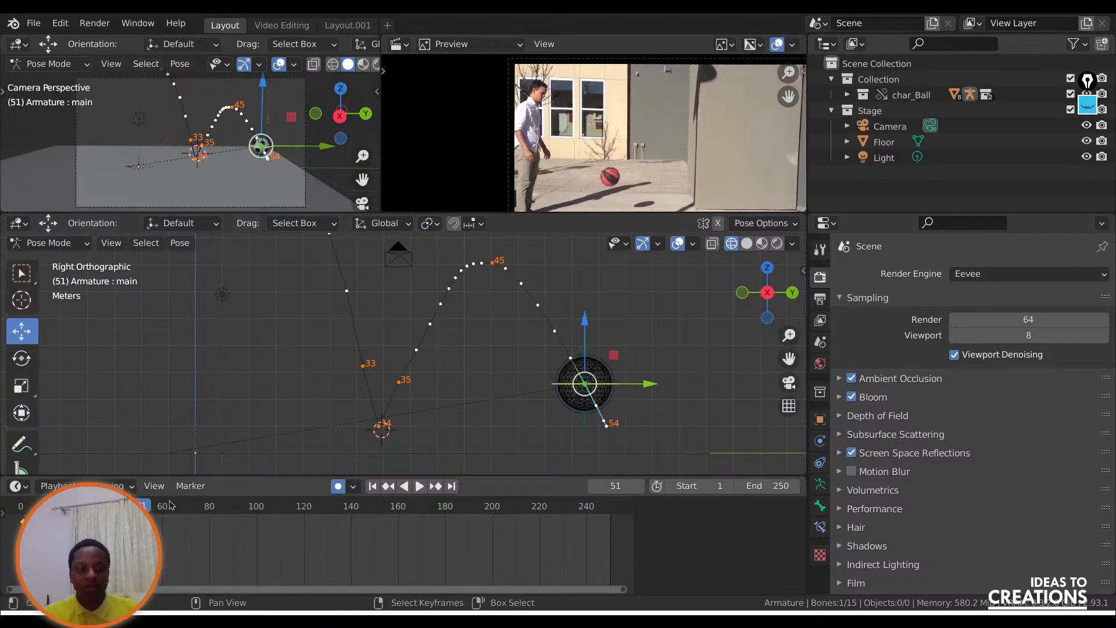
{"action": "left_click_drag", "start_coordinate": [141, 506], "coordinate": [134, 506]}
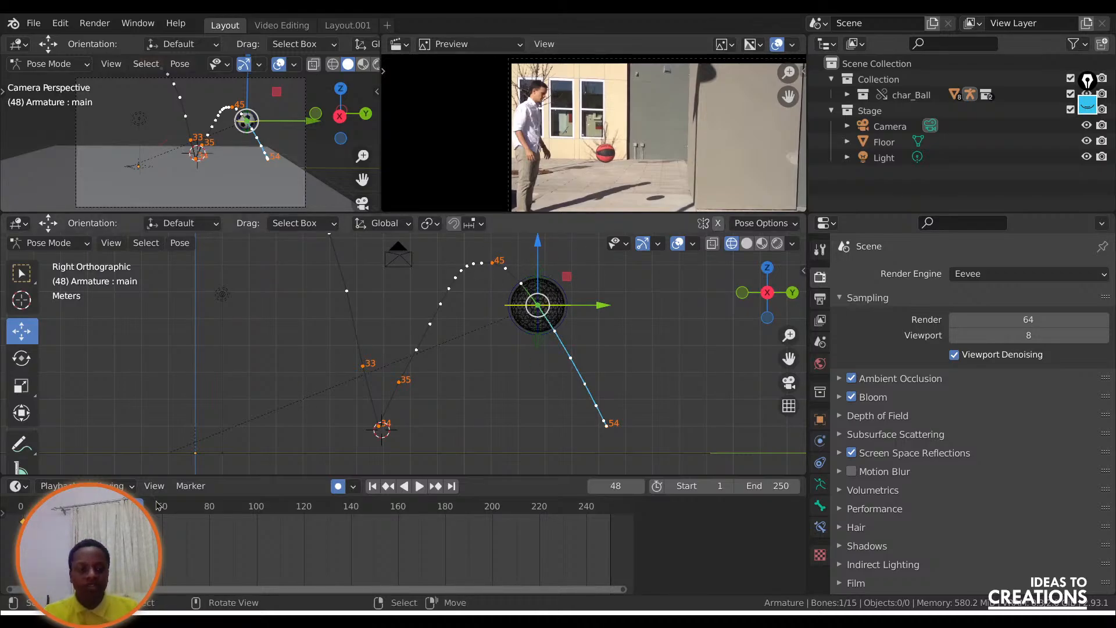
{"action": "left_click_drag", "start_coordinate": [566, 272], "coordinate": [555, 239]}
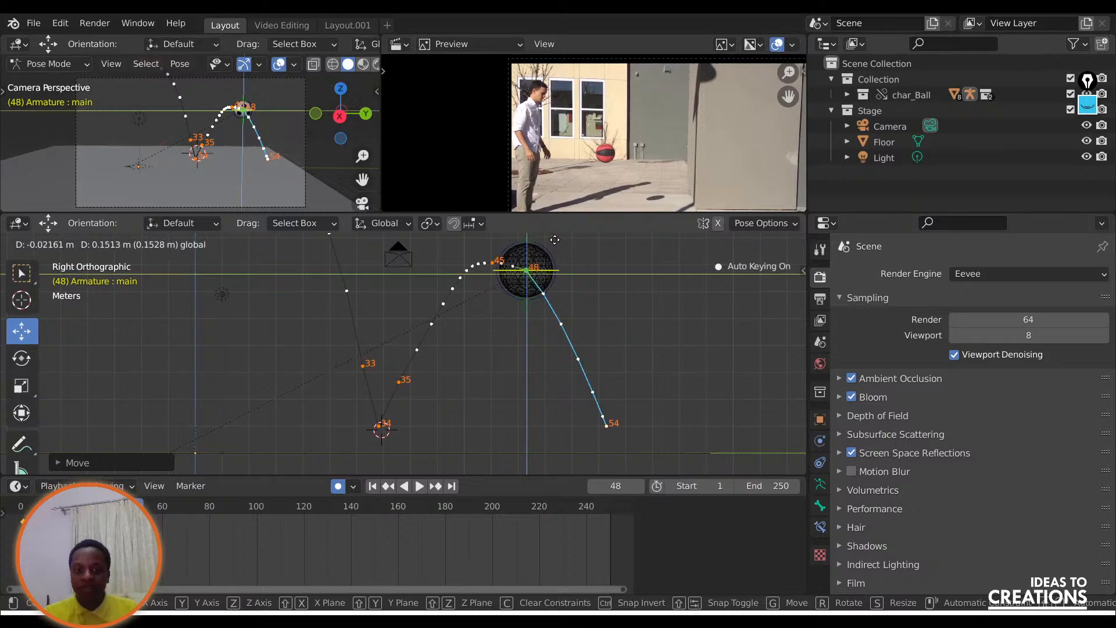
{"action": "left_click_drag", "start_coordinate": [519, 284], "coordinate": [520, 283]}
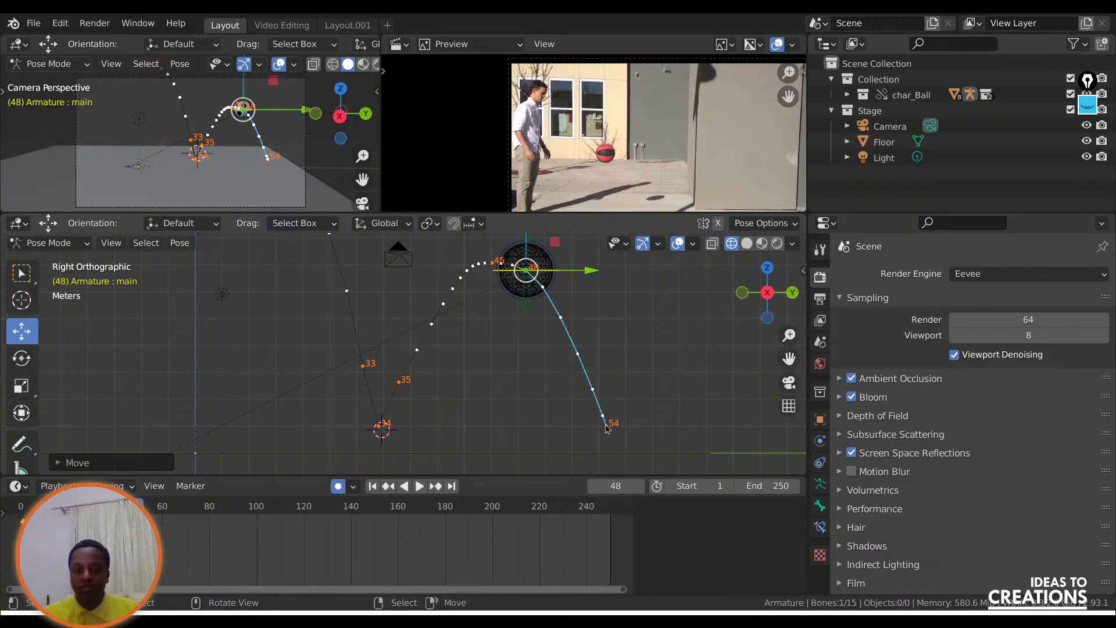
Add an in-between at frame 53 by raising the ball and moving it slightly back, above its second ground contact.
{"action": "key", "text": "space"}
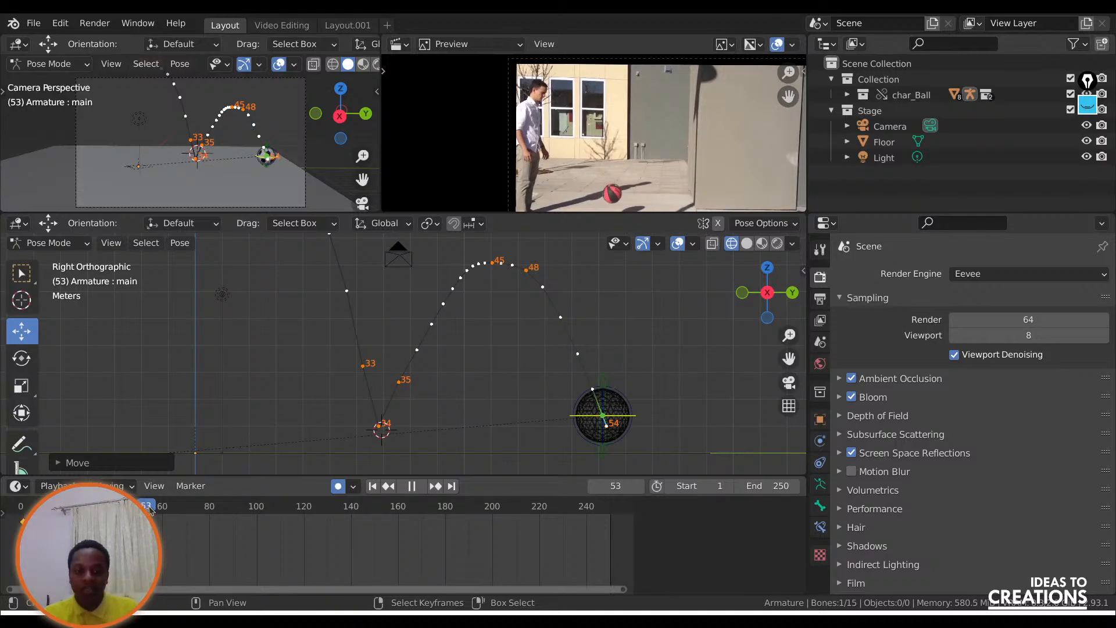
{"action": "key", "text": "space"}
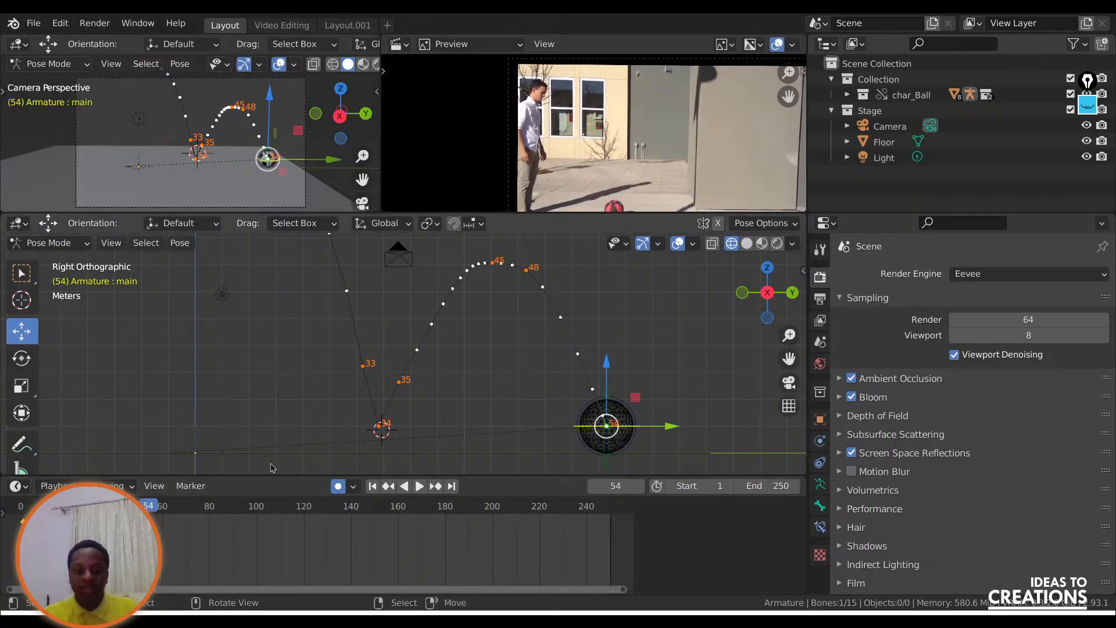
{"action": "key", "text": "shift+ctrl+space"}
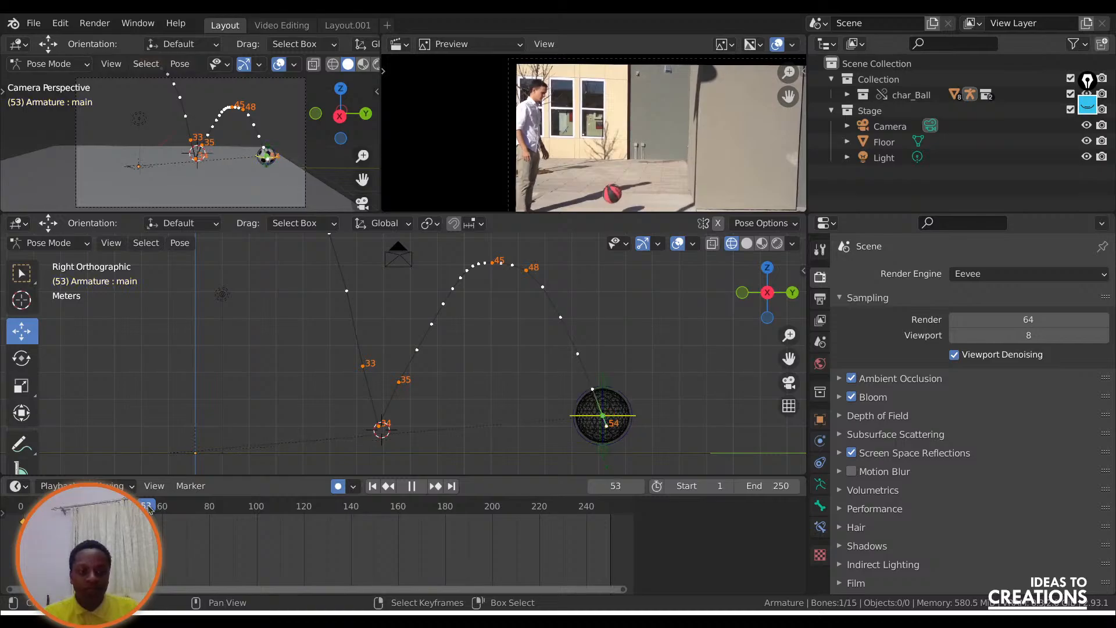
{"action": "key", "text": "space"}
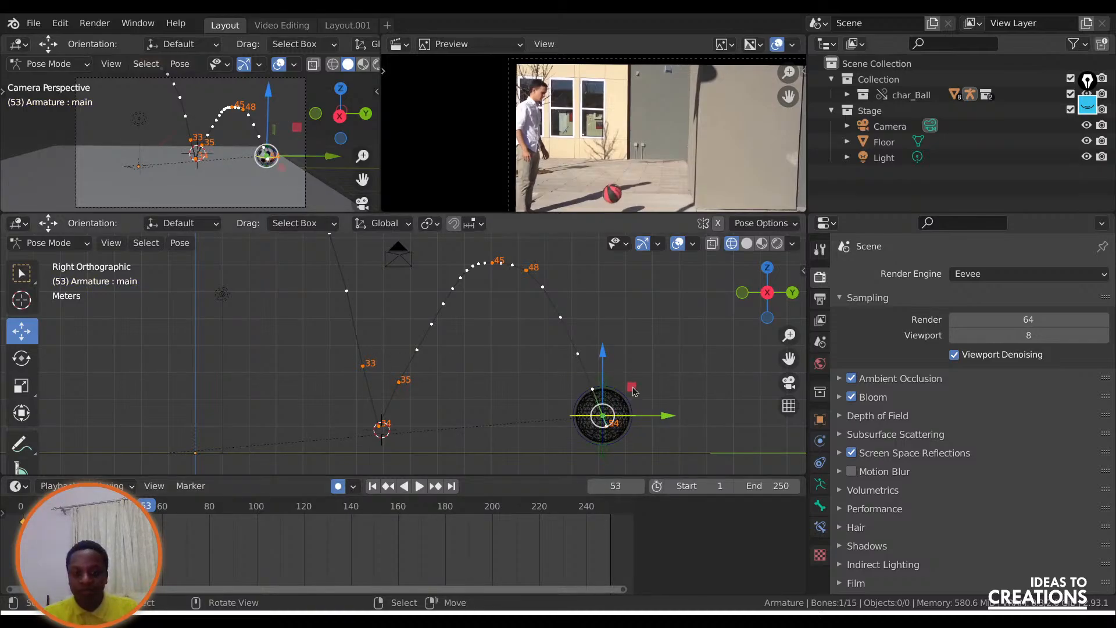
{"action": "left_click_drag", "start_coordinate": [633, 391], "coordinate": [625, 365]}
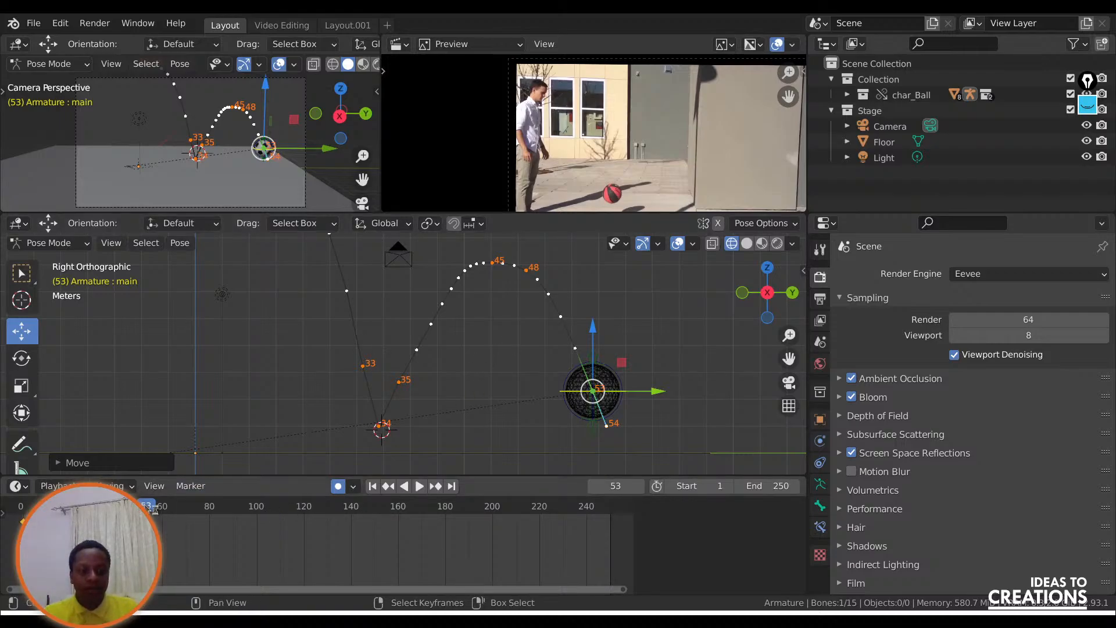
Go to frame 32 and place the 3D cursor away from the motion path, in the empty space beyond the second arc.
{"action": "left_click_drag", "start_coordinate": [146, 507], "coordinate": [96, 507]}
{"action": "scroll", "coordinate": [677, 340], "scroll_direction": "down", "scroll_amount": 4}
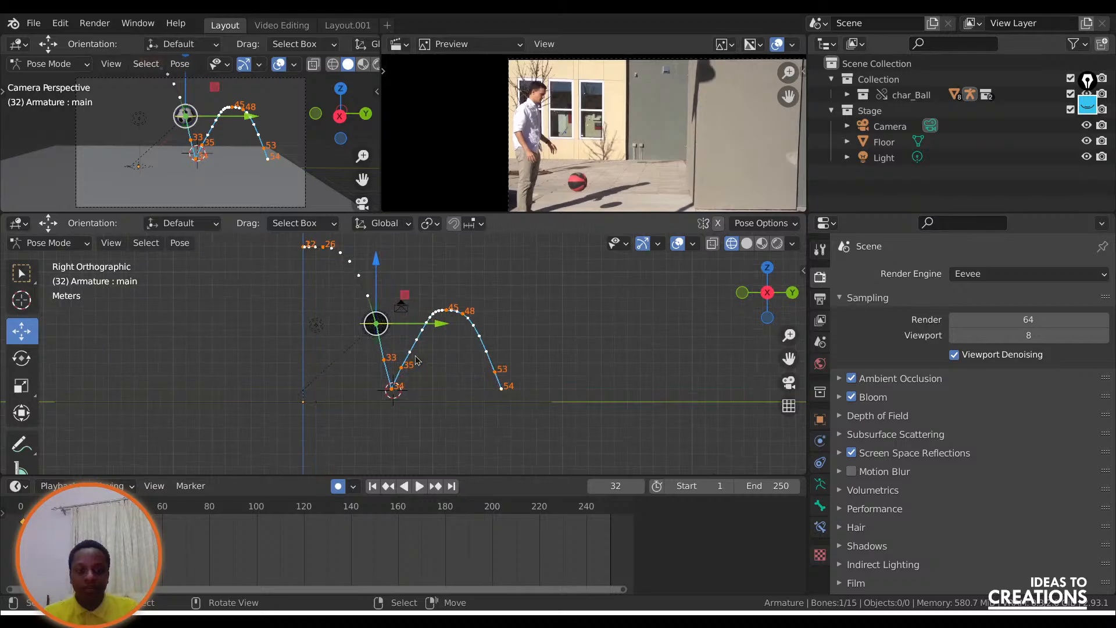
{"action": "left_click_drag", "start_coordinate": [788, 357], "coordinate": [789, 406]}
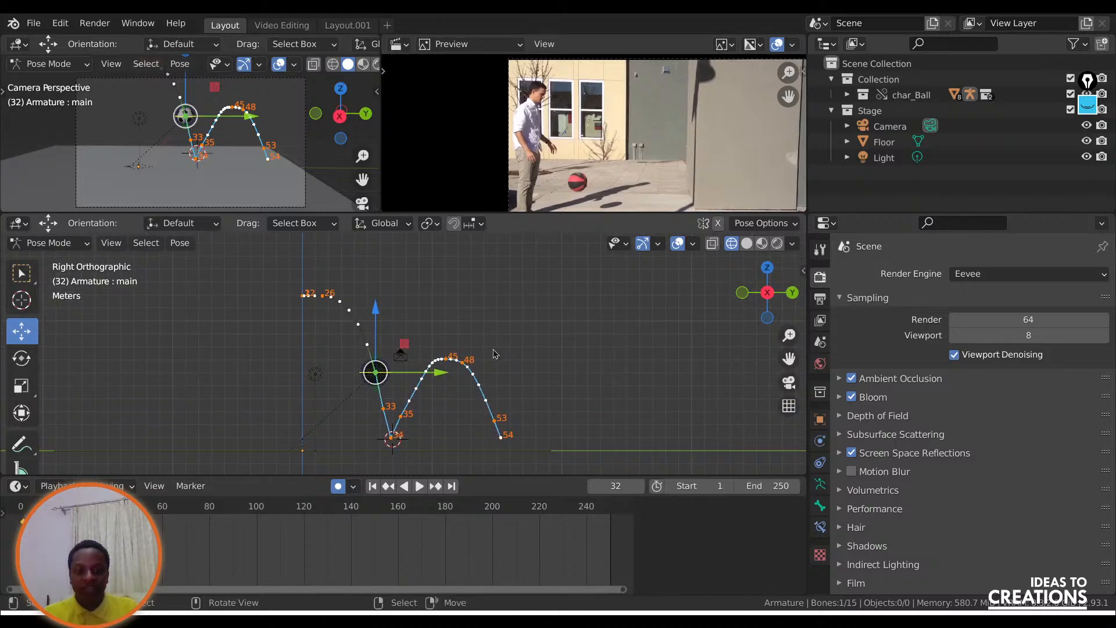
{"action": "right_click", "coordinate": [525, 370], "text": "shift"}
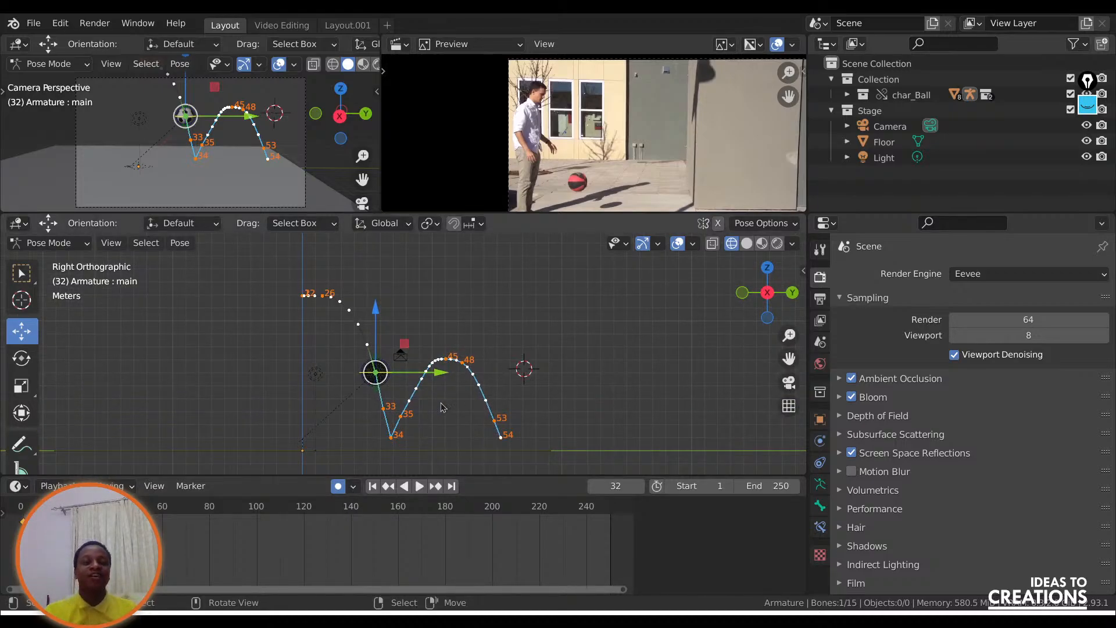
{"action": "scroll", "coordinate": [395, 416], "scroll_direction": "up", "scroll_amount": 1}
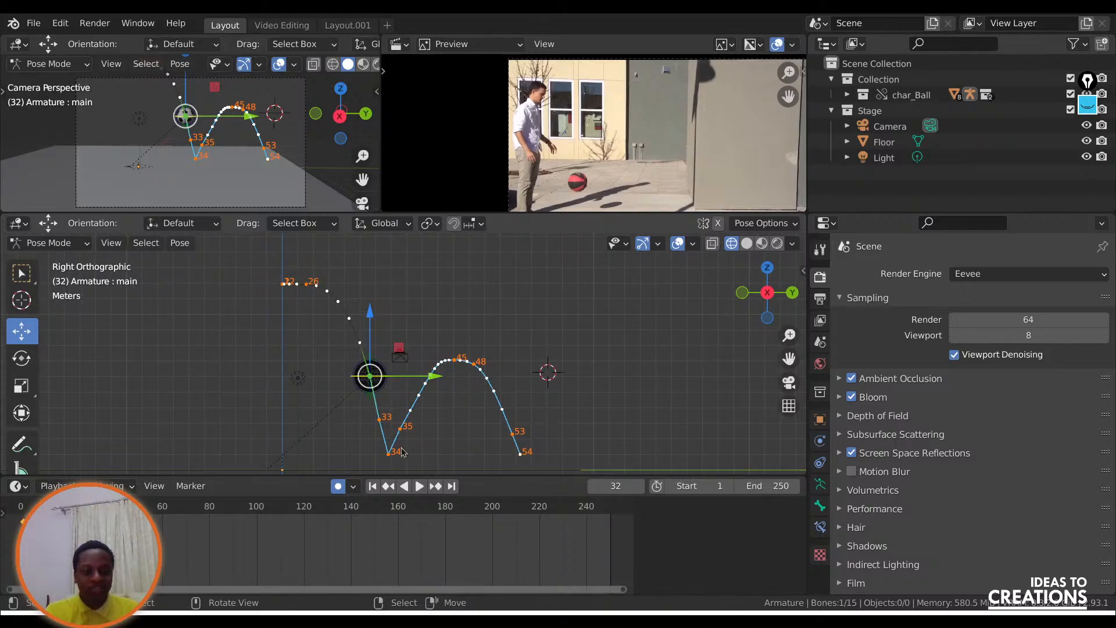
Play the bounce from frame 1 with the side view's overlays hidden, restore the overlays, and scrub to frame 40.
{"action": "key", "text": "shift+Left"}
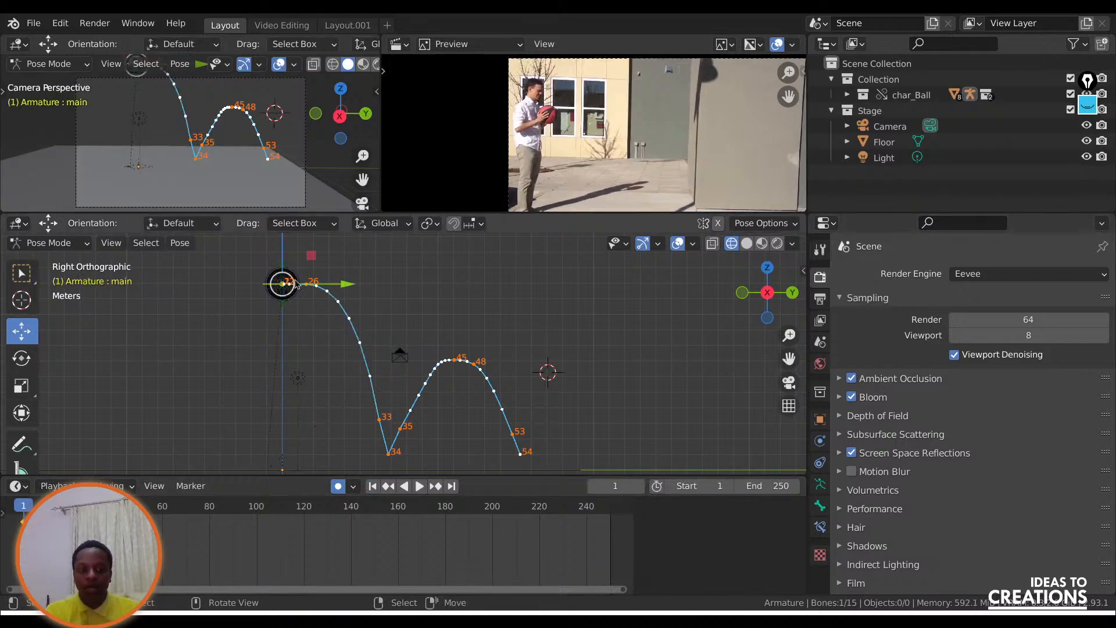
{"action": "left_click", "coordinate": [676, 244]}
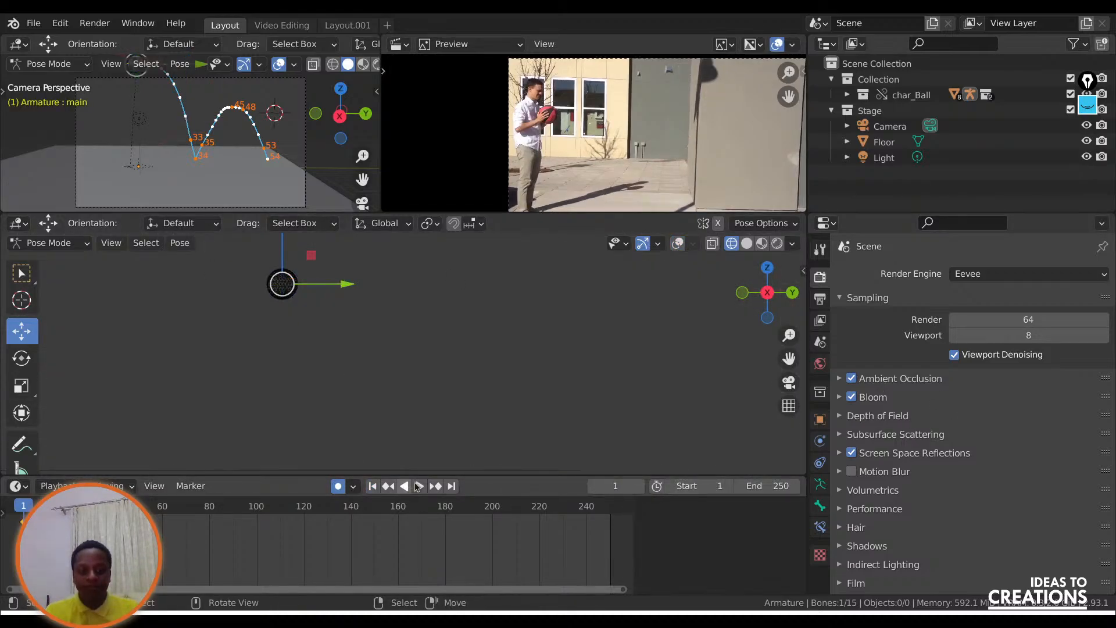
{"action": "left_click", "coordinate": [419, 486]}
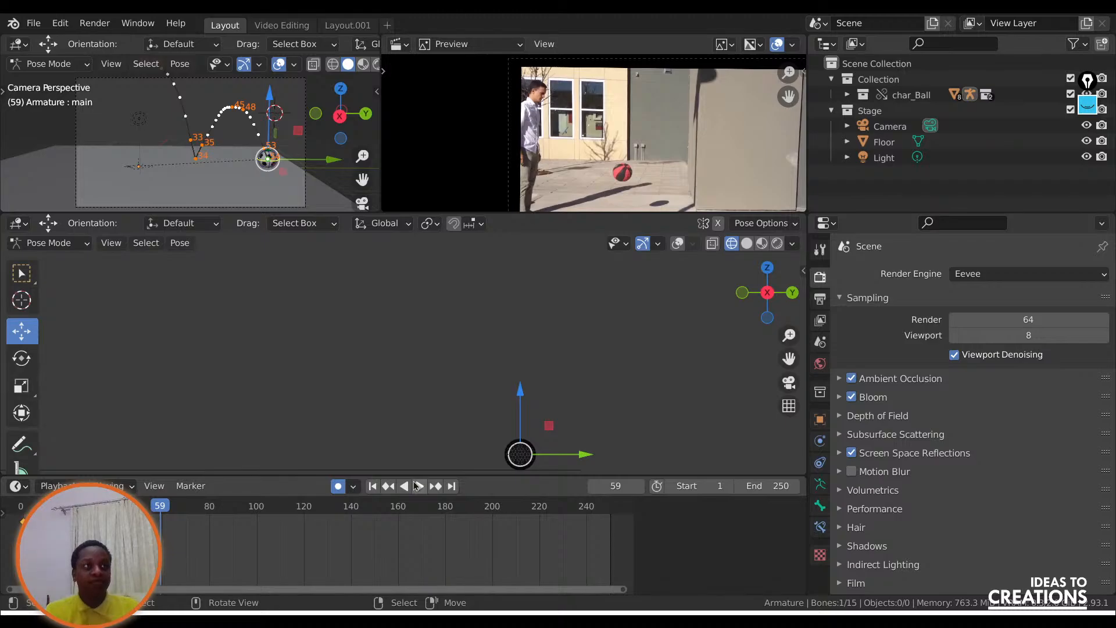
{"action": "left_click", "coordinate": [373, 486]}
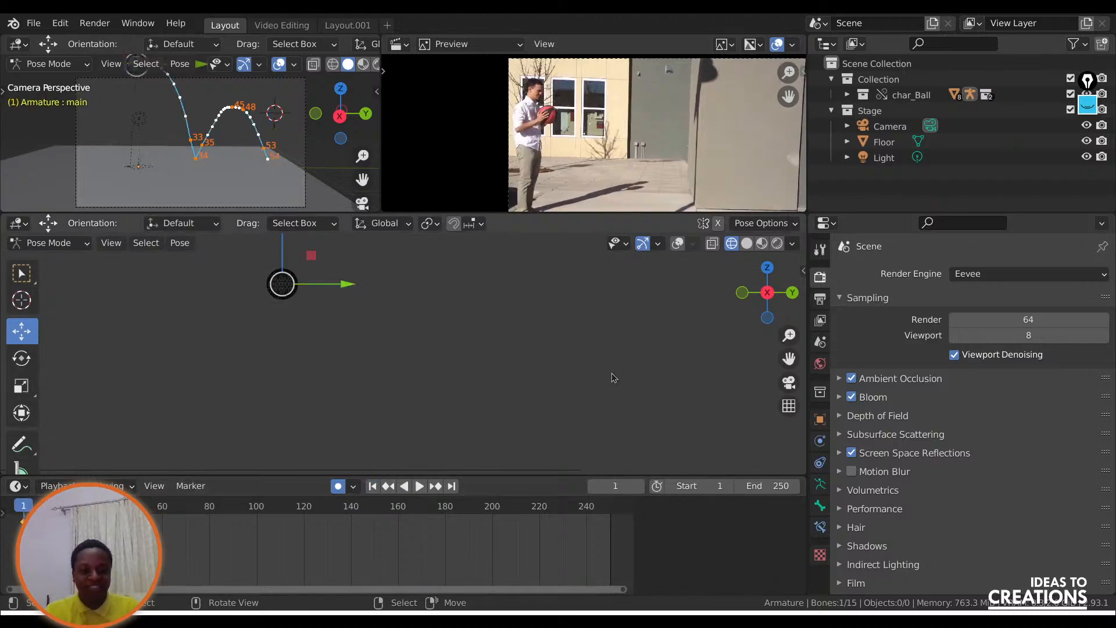
{"action": "left_click", "coordinate": [678, 243]}
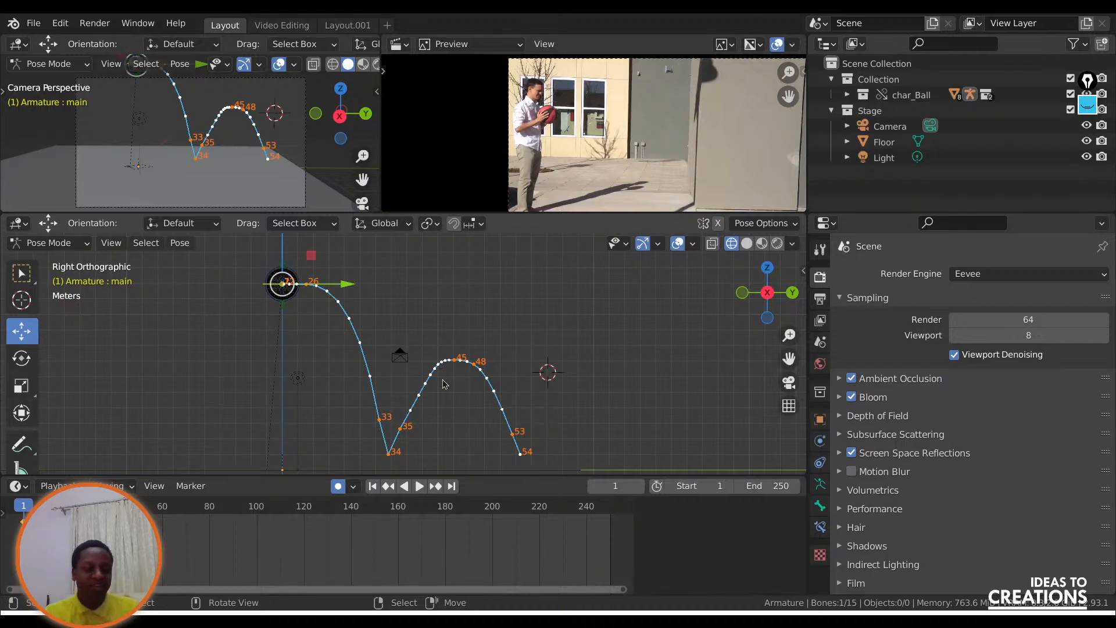
{"action": "left_click", "coordinate": [115, 522]}
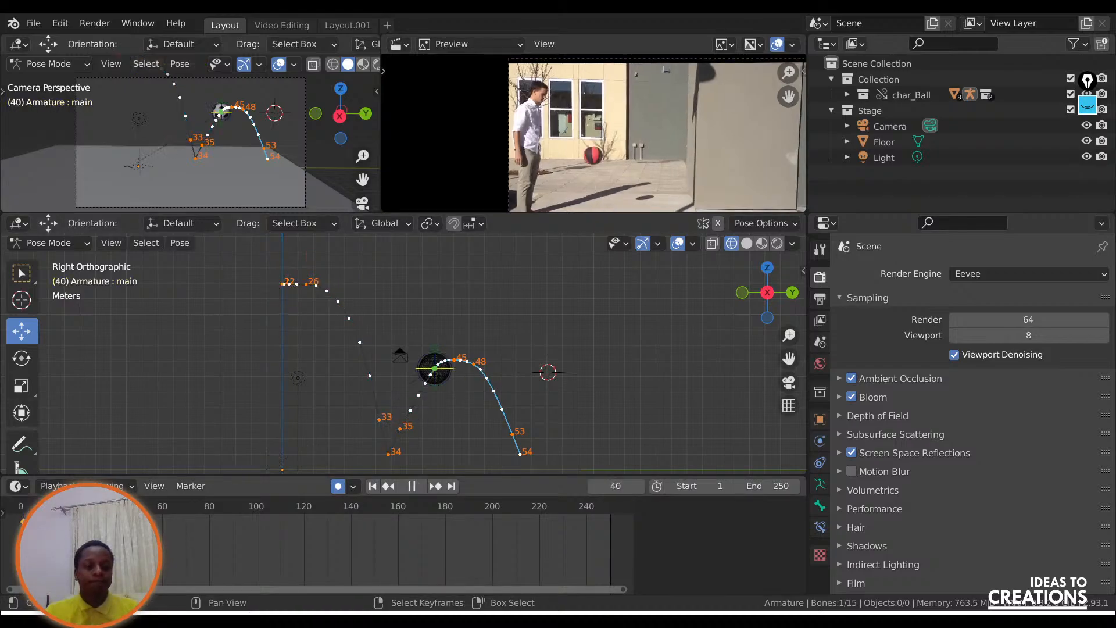
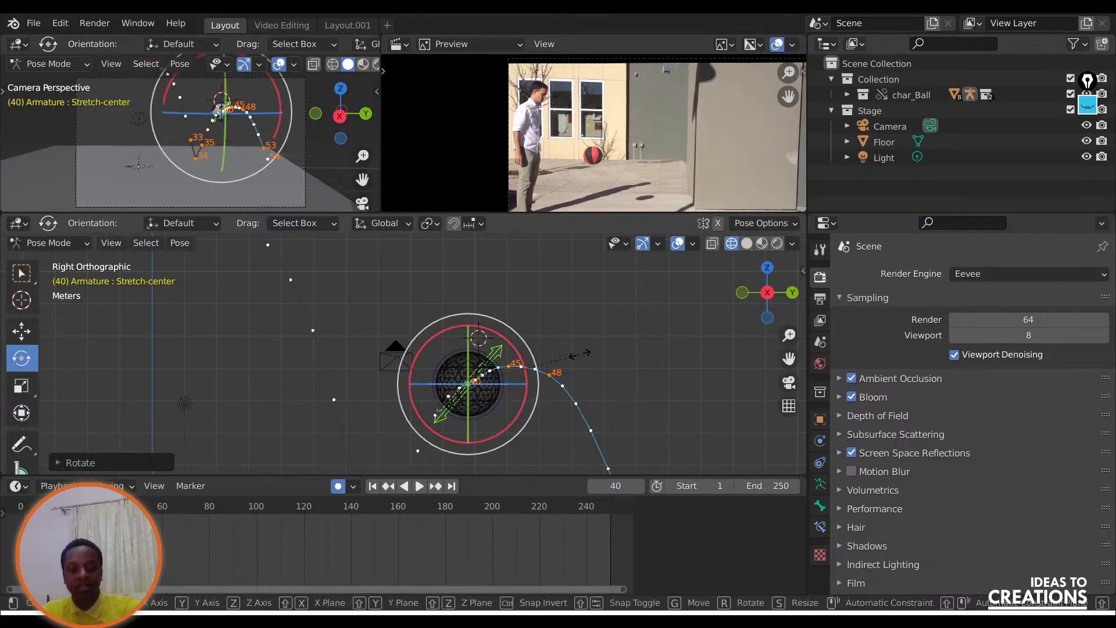
{"action": "key", "text": "s"}
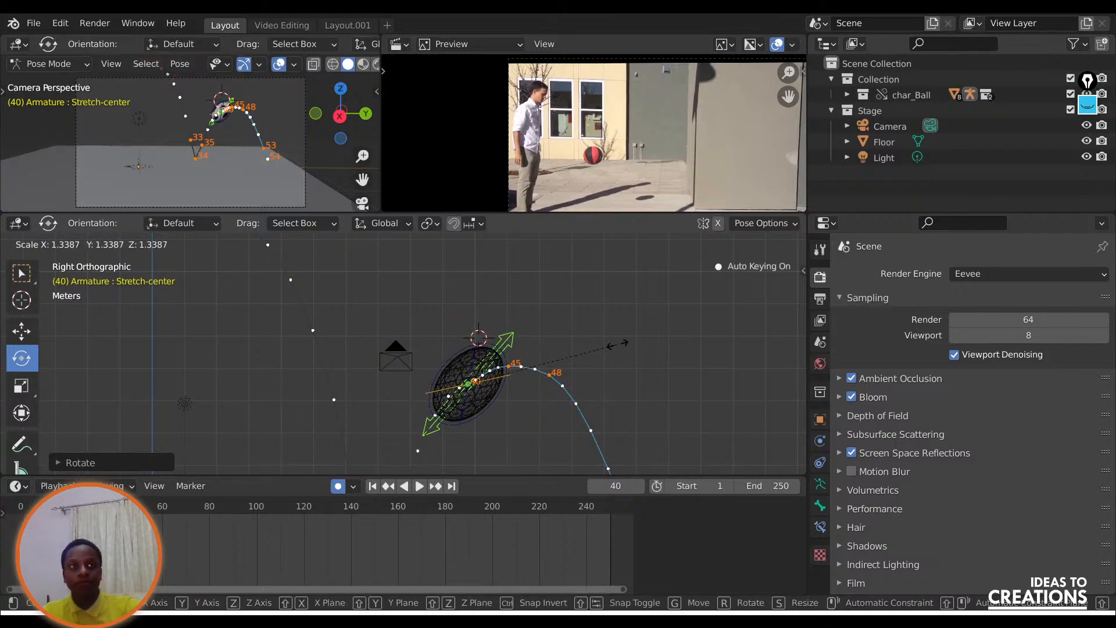
{"action": "left_click", "coordinate": [472, 407]}
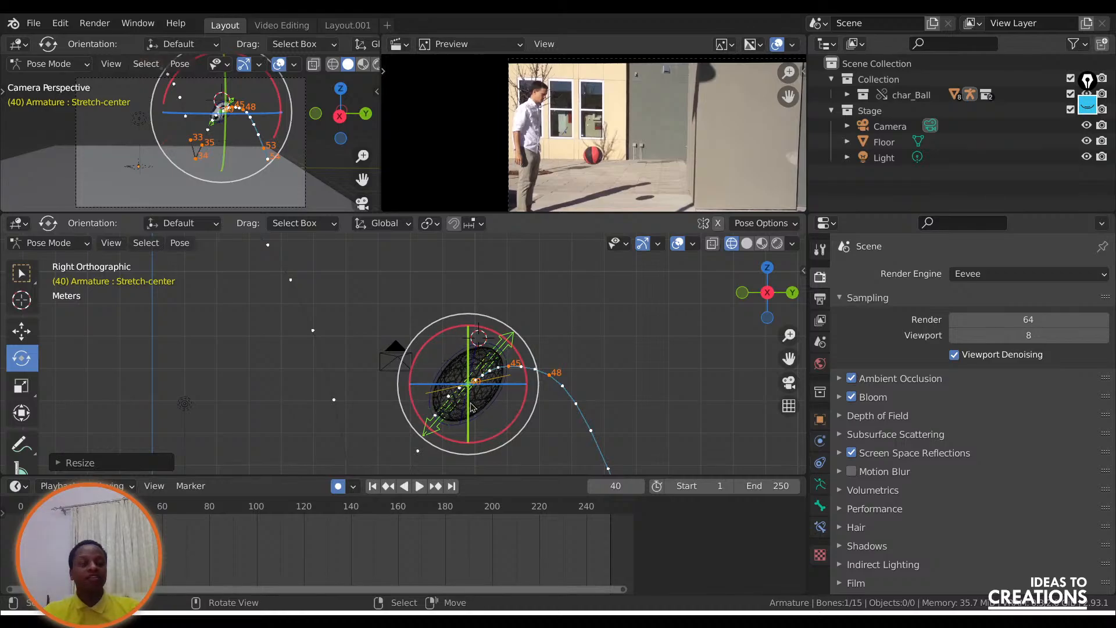
{"action": "scroll", "coordinate": [321, 367], "scroll_direction": "down", "scroll_amount": 5}
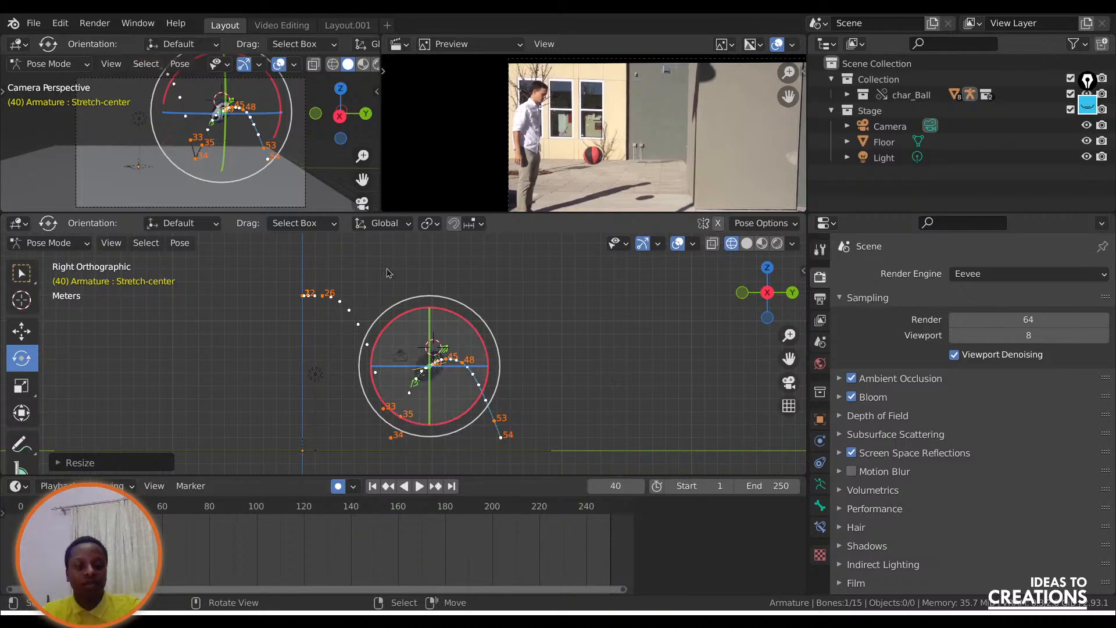
{"action": "key", "text": "ctrl+z"}
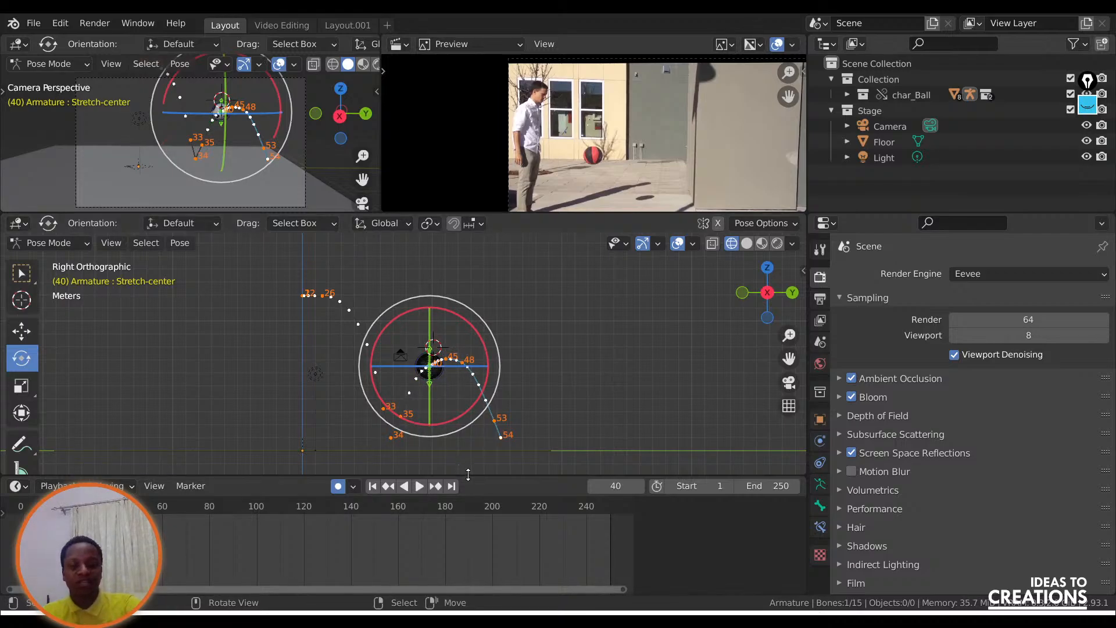
Enlarge the side view over the timeline and set the transform orientation to Normal.
{"action": "left_click_drag", "start_coordinate": [465, 478], "coordinate": [467, 516]}
{"action": "scroll", "coordinate": [374, 435], "scroll_direction": "up", "scroll_amount": 5}
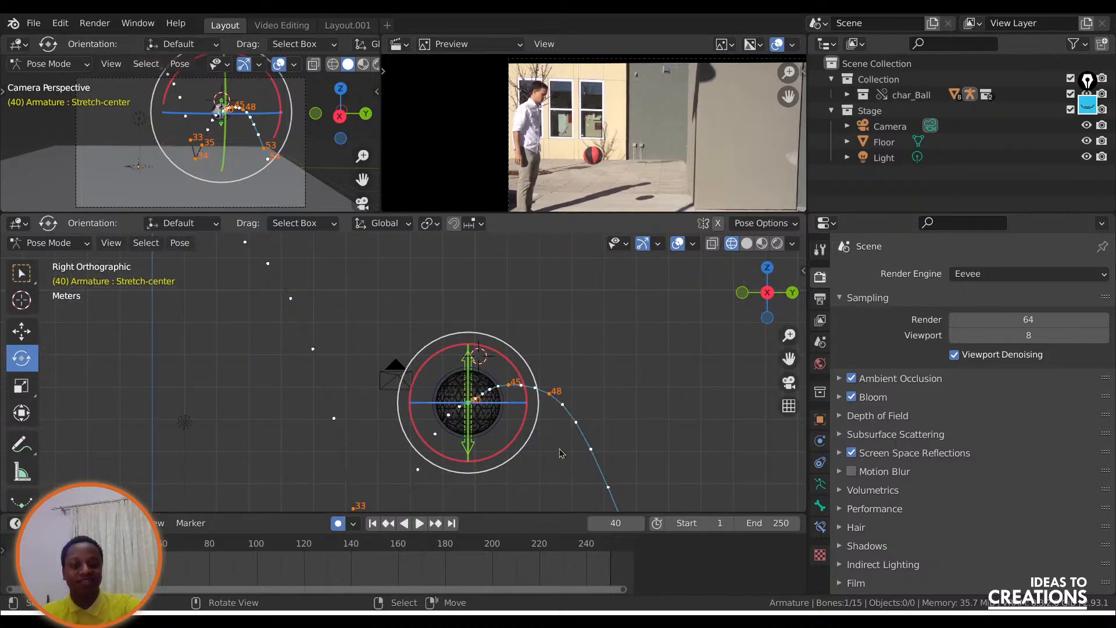
{"action": "left_click", "coordinate": [544, 455]}
{"action": "left_click", "coordinate": [156, 523]}
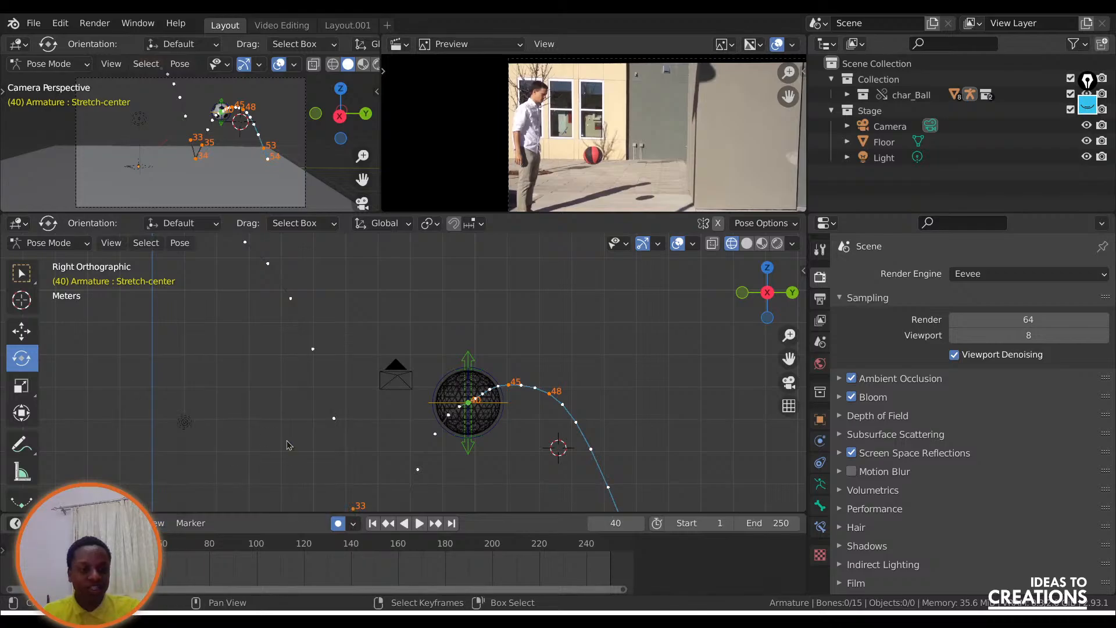
{"action": "key", "text": "comma"}
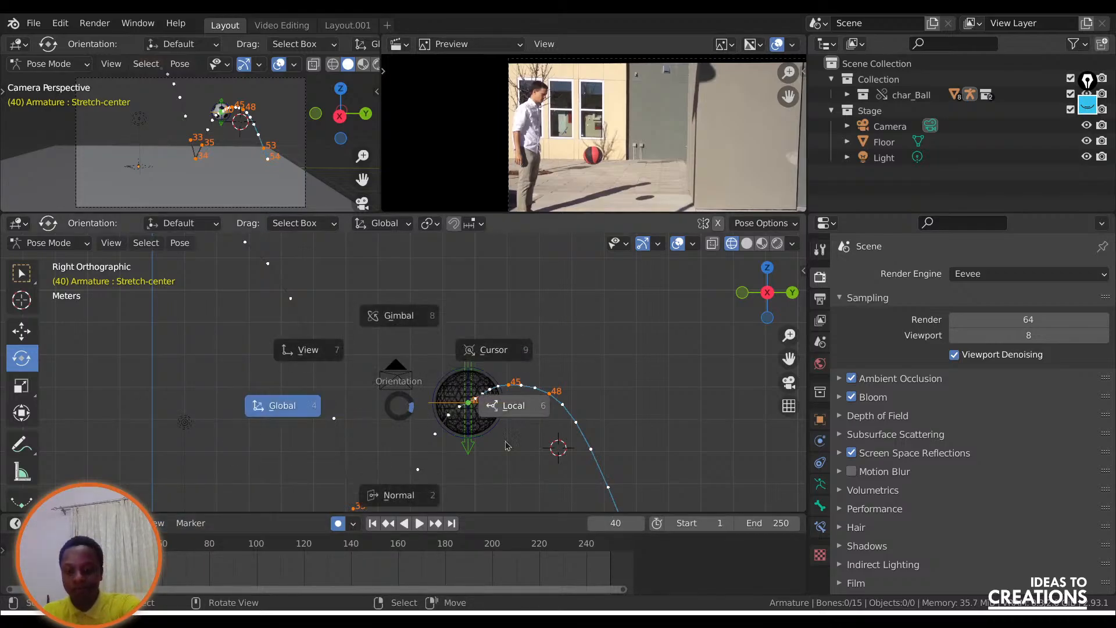
{"action": "left_click", "coordinate": [391, 528]}
Go back to frame 26, rotate the Stretch-center bone about -65° along the start of the fall, and keyframe it.
{"action": "left_click", "coordinate": [389, 525]}
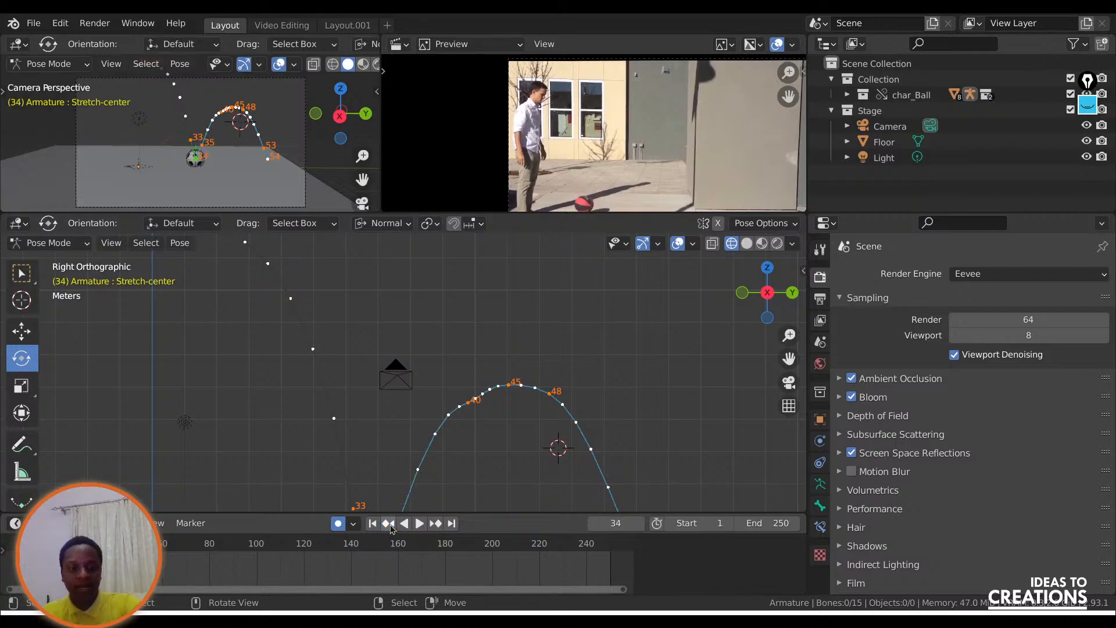
{"action": "left_click", "coordinate": [389, 525]}
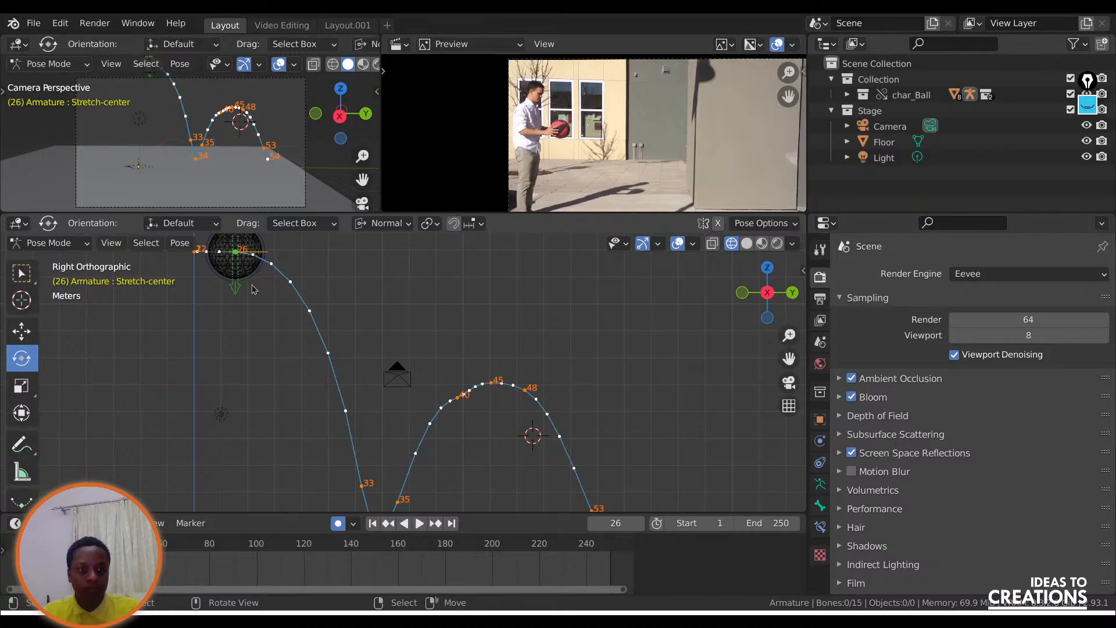
{"action": "key", "text": "r"}
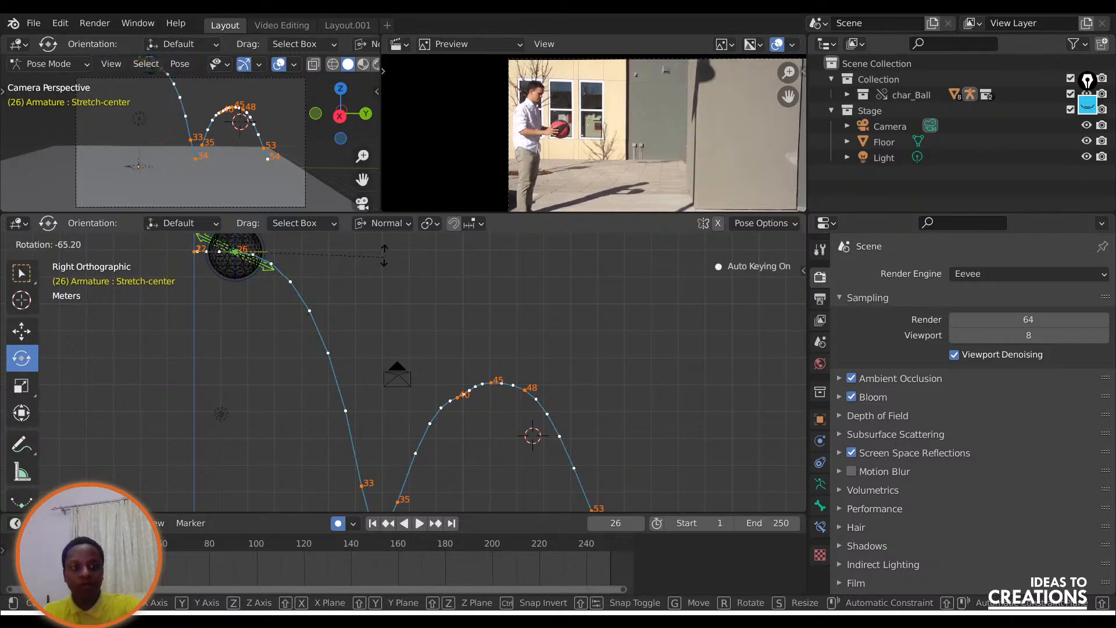
{"action": "left_click", "coordinate": [399, 280]}
{"action": "key", "text": "i"}
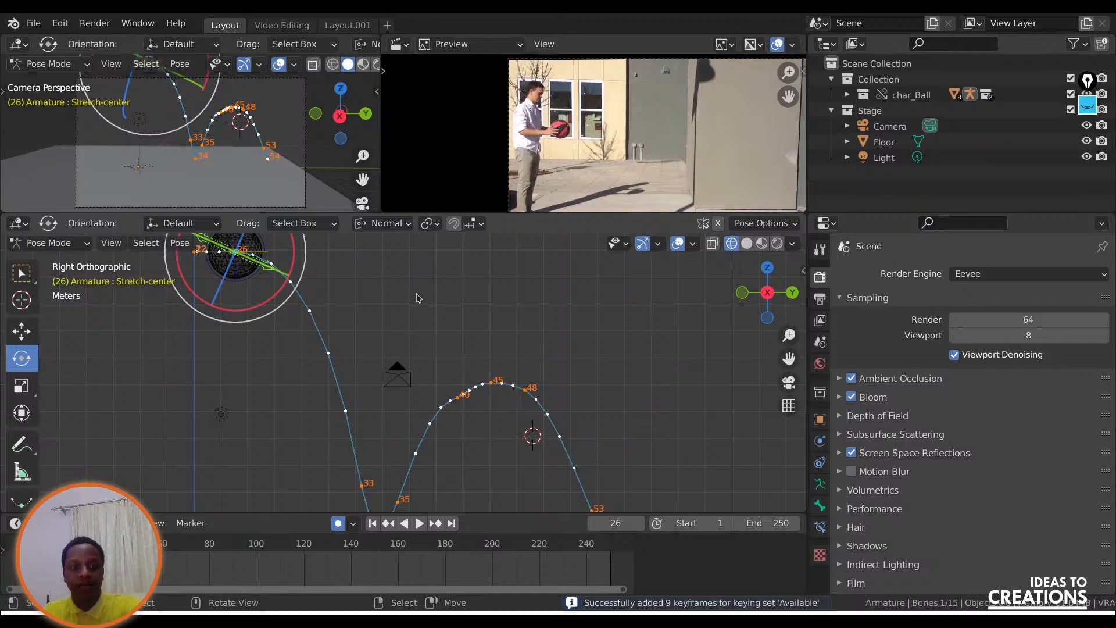
Clear the active keying set and insert Rotation and Scale keyframes for Stretch-center at frame 26.
{"action": "left_click", "coordinate": [116, 523]}
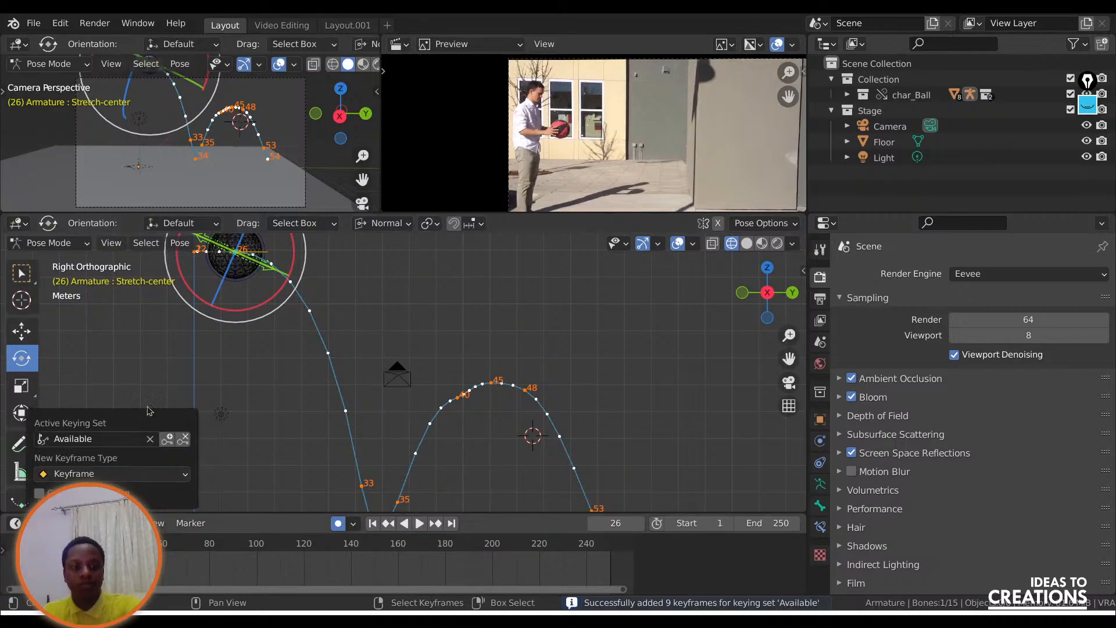
{"action": "left_click", "coordinate": [119, 442]}
{"action": "key", "text": "Escape"}
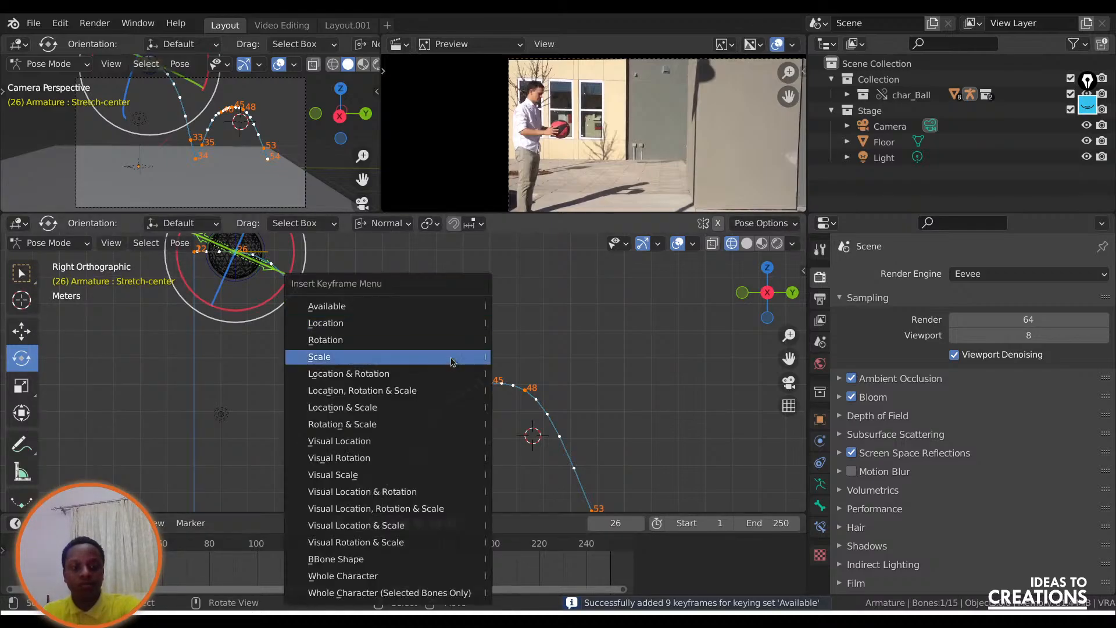
{"action": "key", "text": "k"}
{"action": "left_click", "coordinate": [375, 340]}
{"action": "key", "text": "k"}
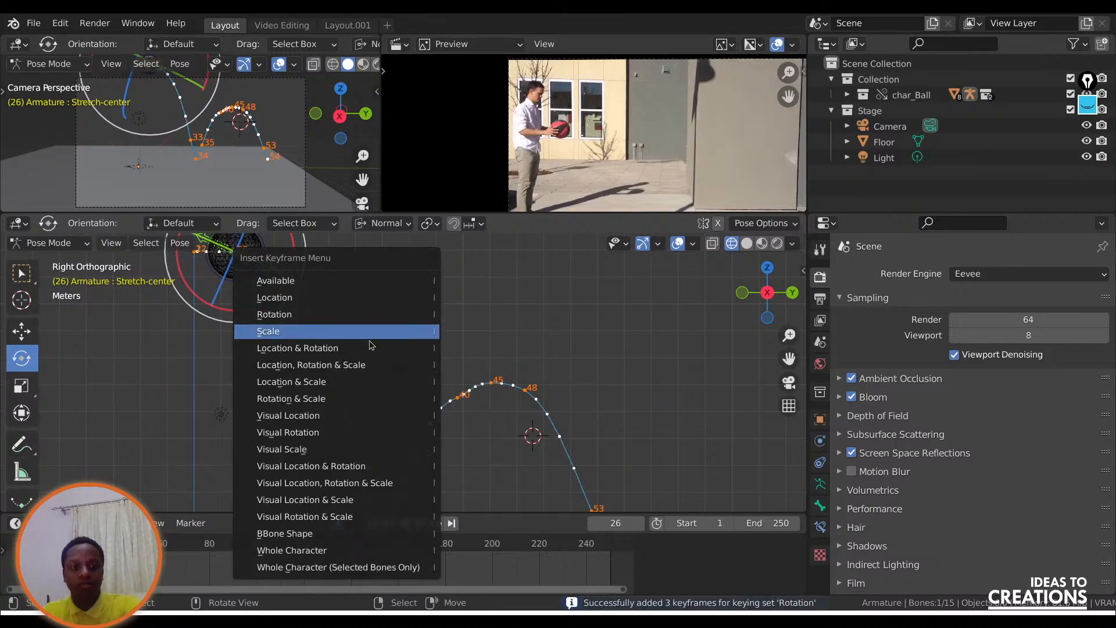
{"action": "left_click", "coordinate": [357, 333]}
Set the active keying set to Available.
{"action": "left_click", "coordinate": [116, 523]}
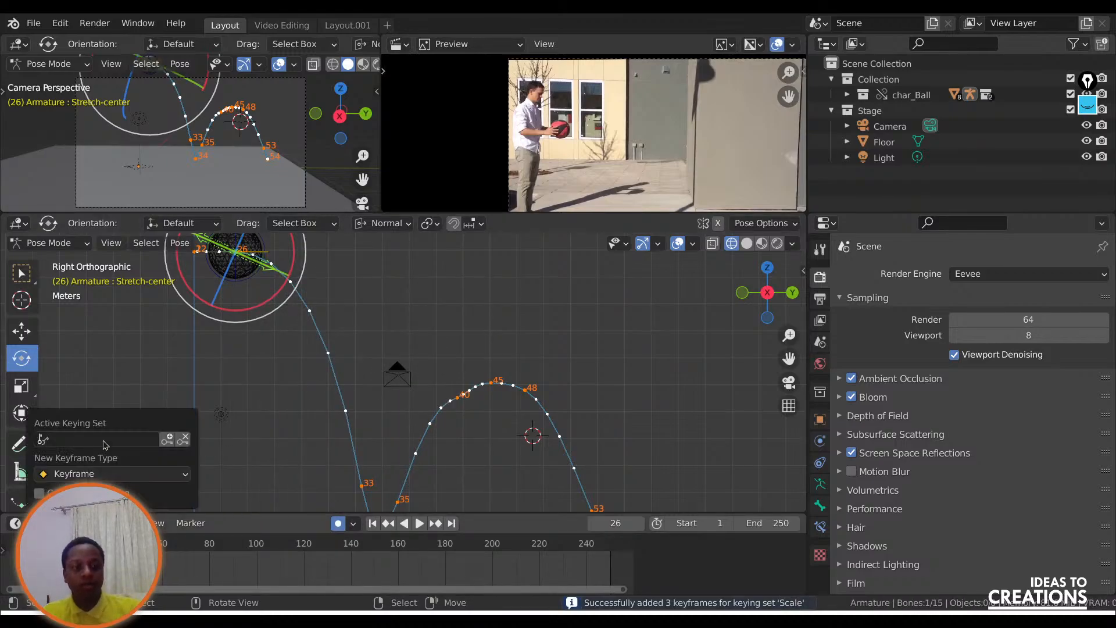
{"action": "left_click", "coordinate": [150, 446]}
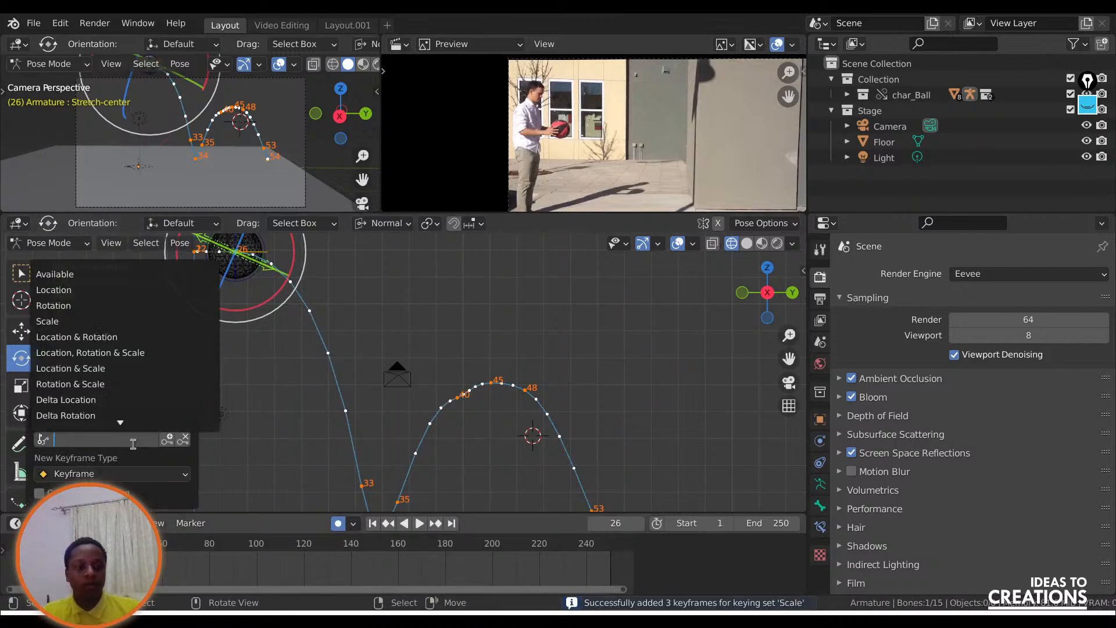
{"action": "left_click", "coordinate": [63, 278]}
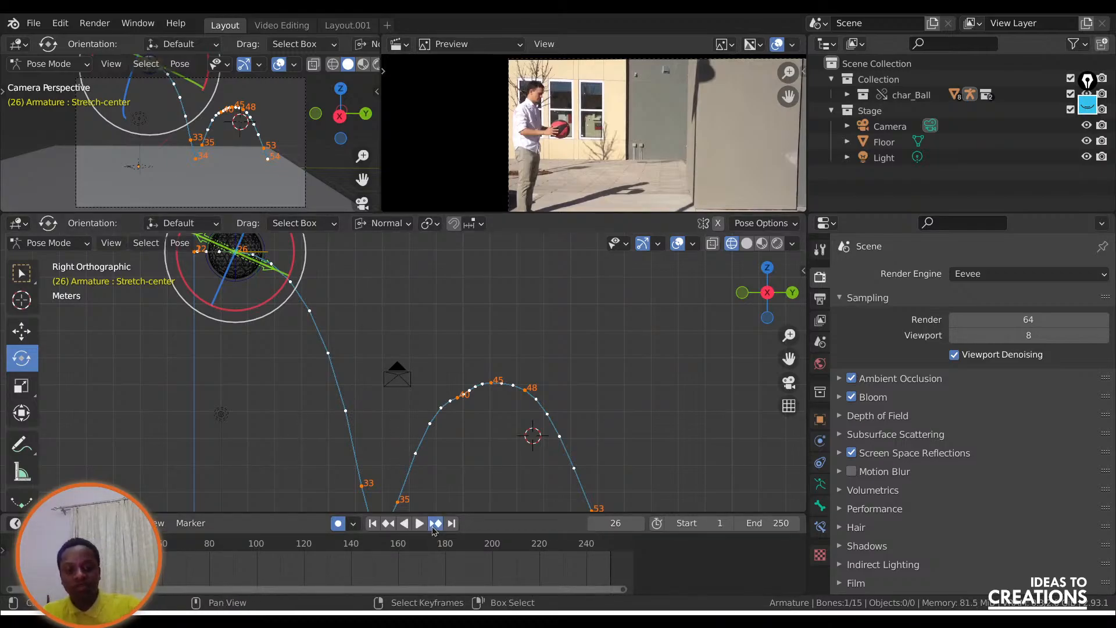
At frame 33, rotate Stretch-center to align with the first fall and stretch the ball by scaling it about 1.75.
{"action": "left_click", "coordinate": [434, 525]}
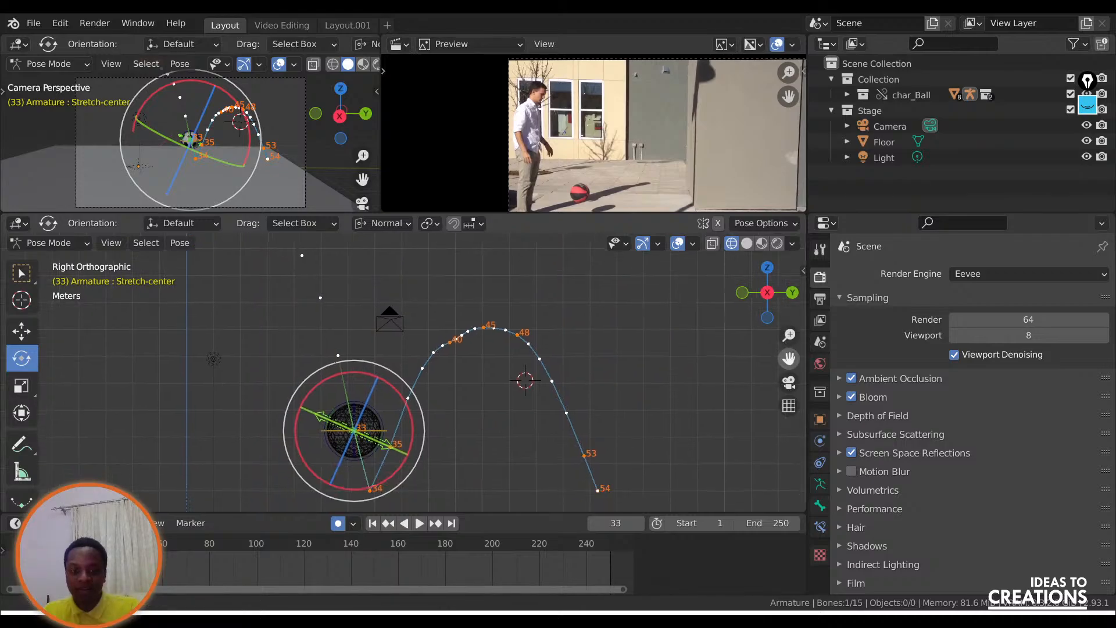
{"action": "left_click_drag", "start_coordinate": [789, 359], "coordinate": [788, 319]}
{"action": "left_click_drag", "start_coordinate": [342, 448], "coordinate": [304, 413]}
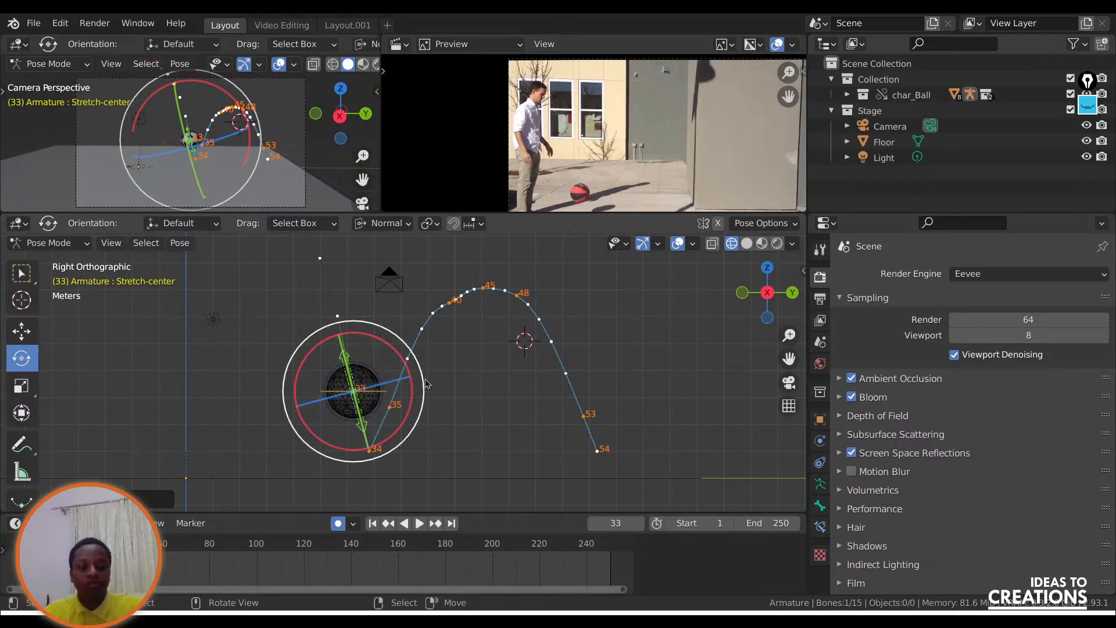
{"action": "key", "text": "s"}
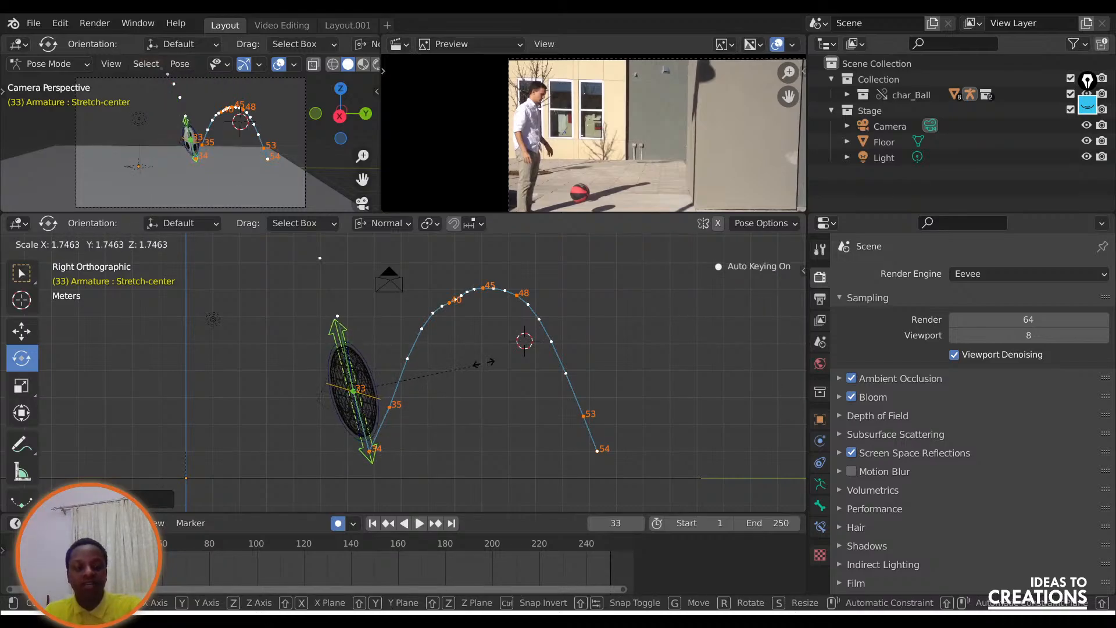
{"action": "left_click", "coordinate": [475, 364]}
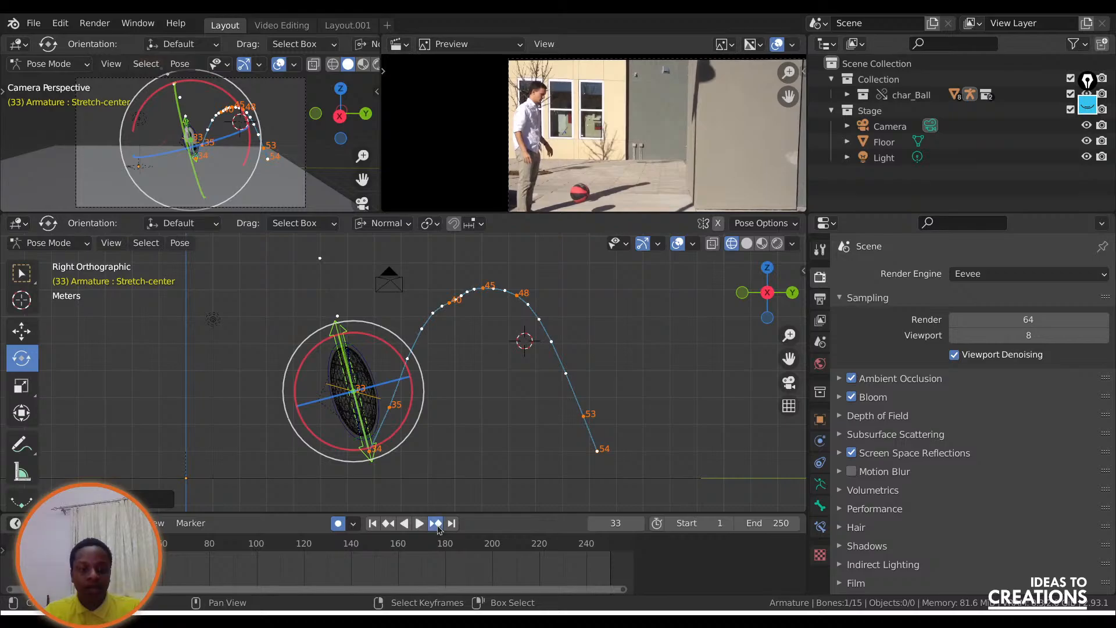
At frame 34, squash the ball into a thin disc by scaling down Stretch-center and clear the bone's rotation.
{"action": "left_click", "coordinate": [437, 525]}
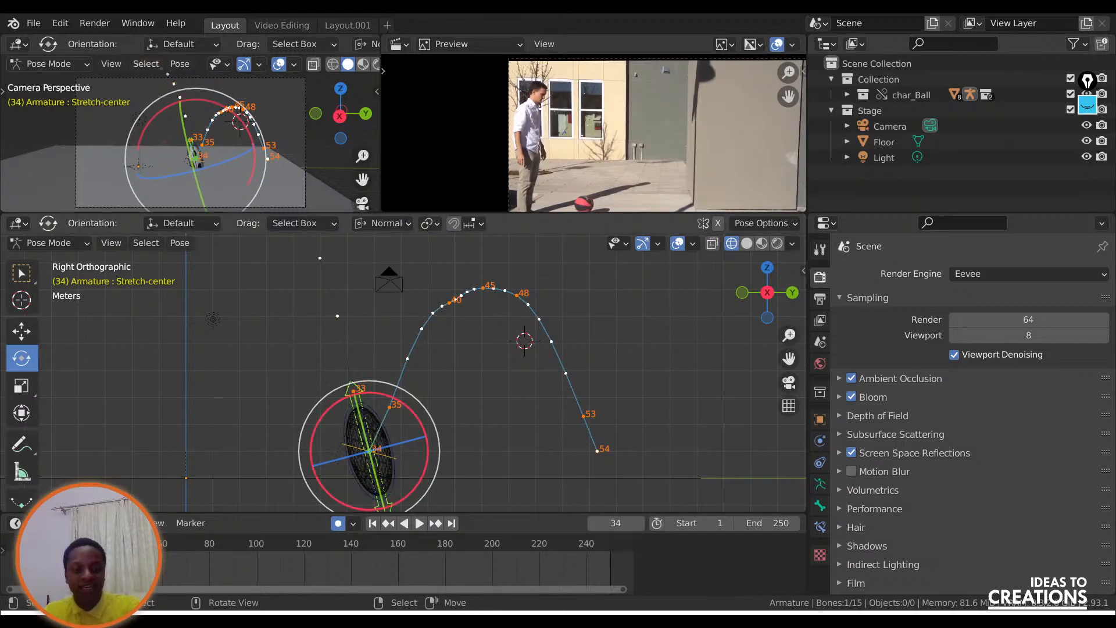
{"action": "key", "text": "s"}
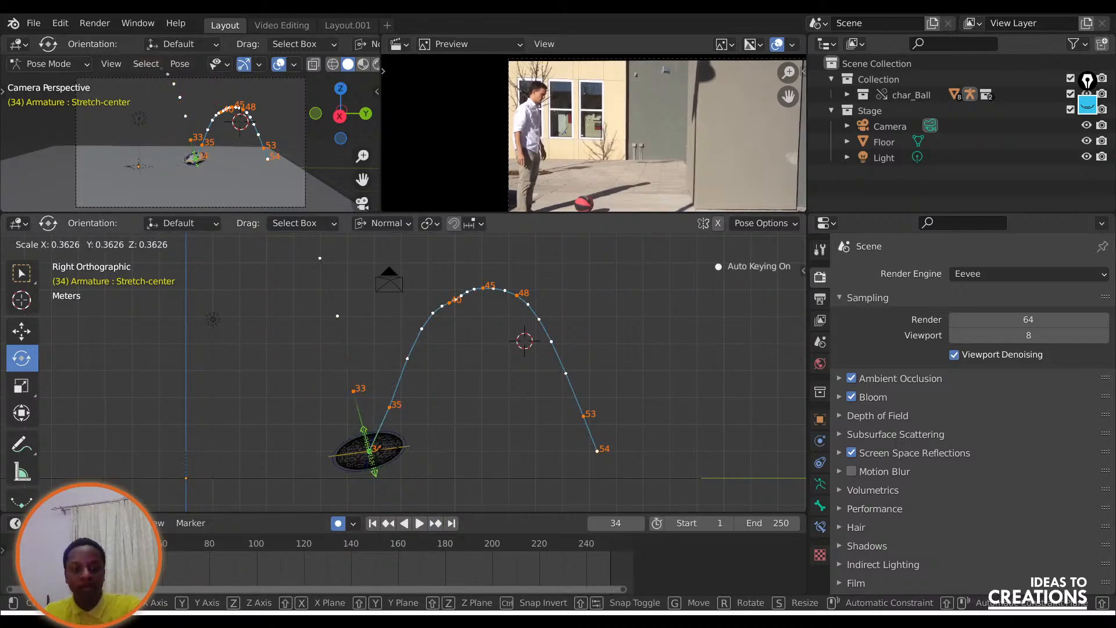
{"action": "left_click", "coordinate": [445, 431]}
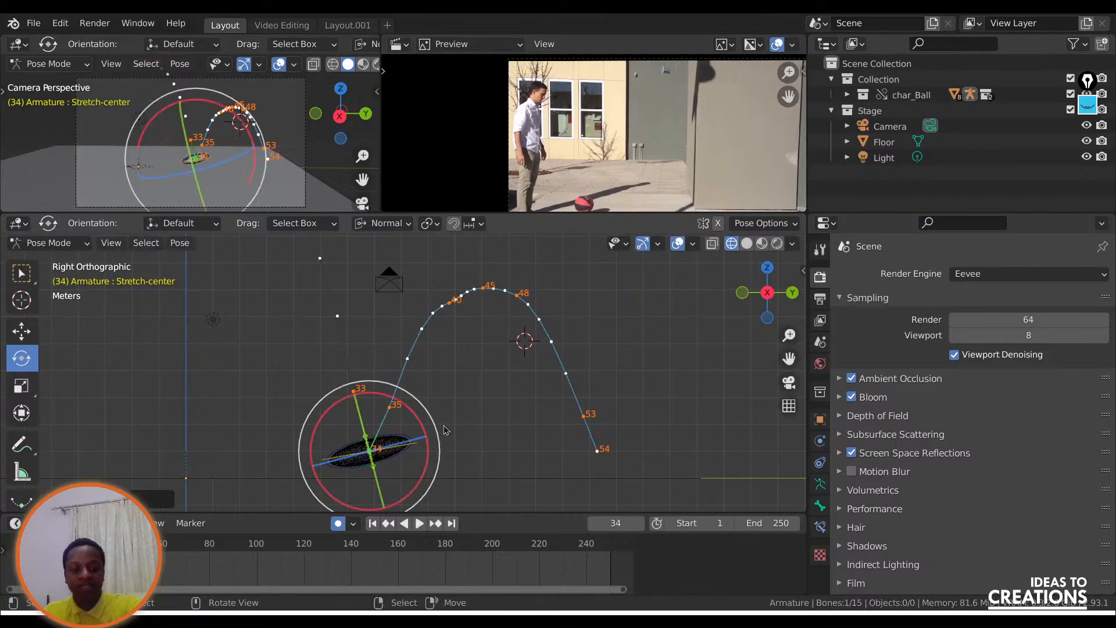
{"action": "key", "text": "alt+r"}
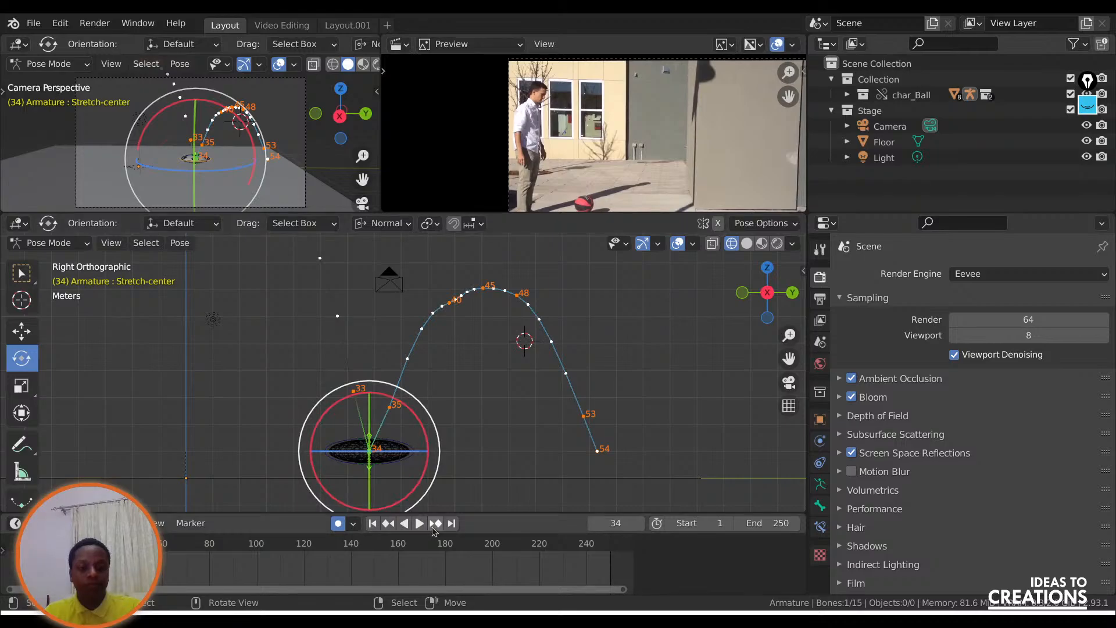
At frame 35, rotate Stretch-center to follow the rising path and scale it up to stretch the ball along it.
{"action": "left_click", "coordinate": [435, 524]}
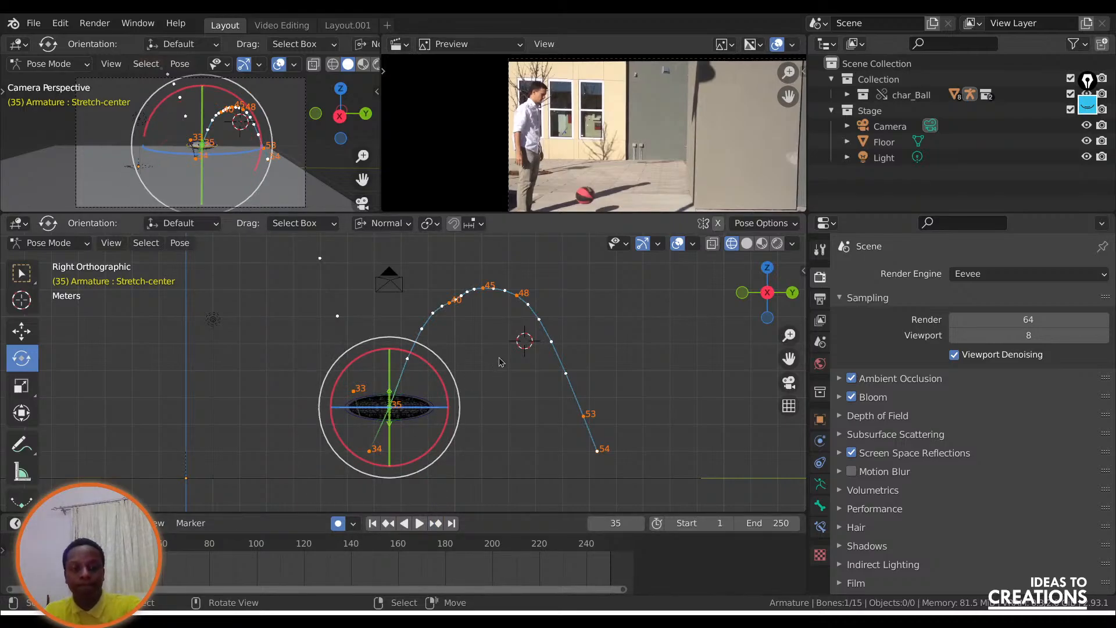
{"action": "key", "text": "r"}
{"action": "left_click", "coordinate": [498, 404]}
{"action": "key", "text": "s"}
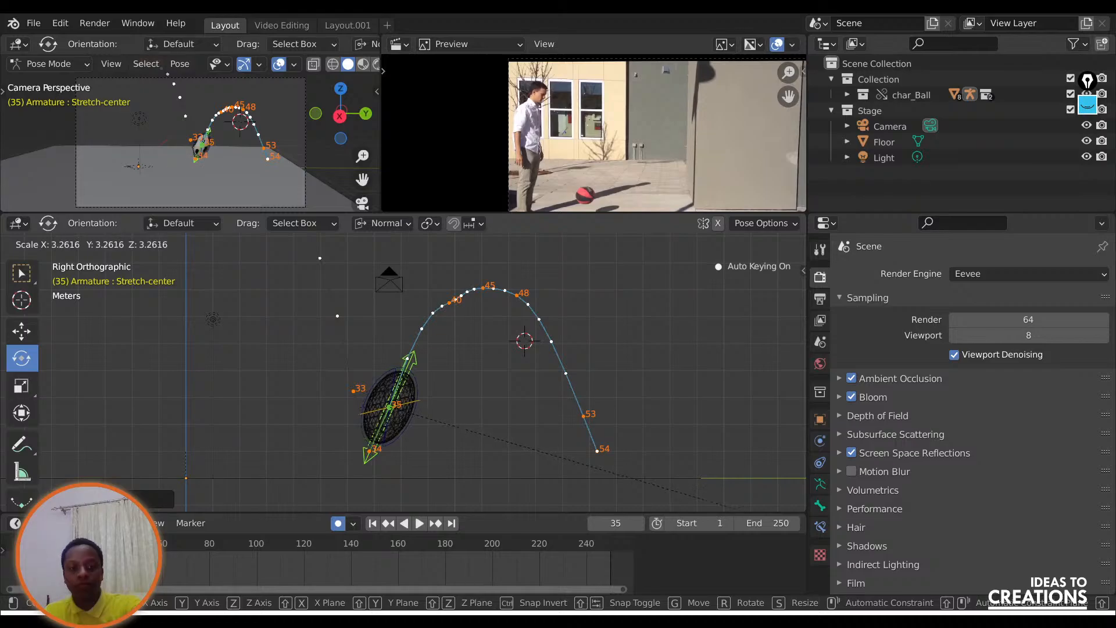
{"action": "left_click", "coordinate": [703, 240]}
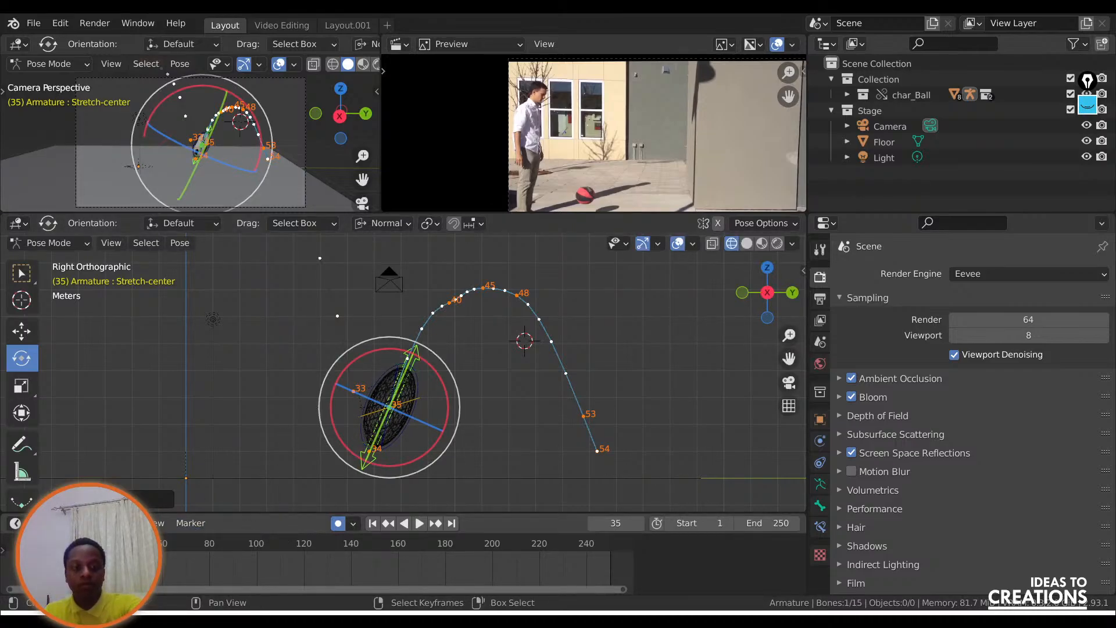
At frame 40, return the ball to its round shape and rotate Stretch-center to align with the path near the second peak.
{"action": "key", "text": "space"}
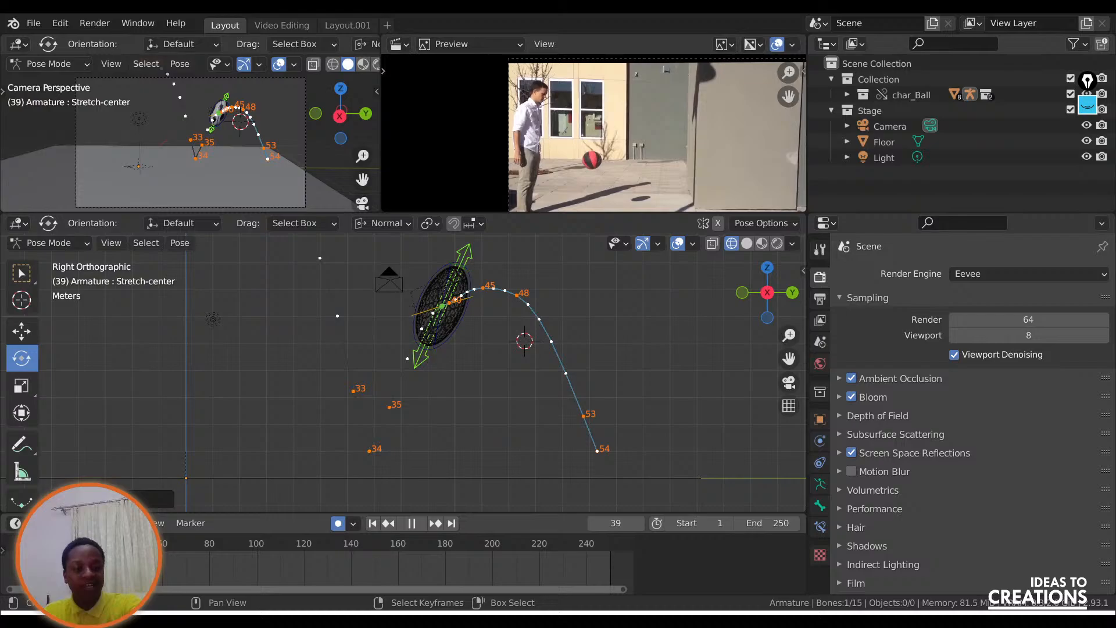
{"action": "key", "text": "space"}
{"action": "left_click", "coordinate": [436, 523]}
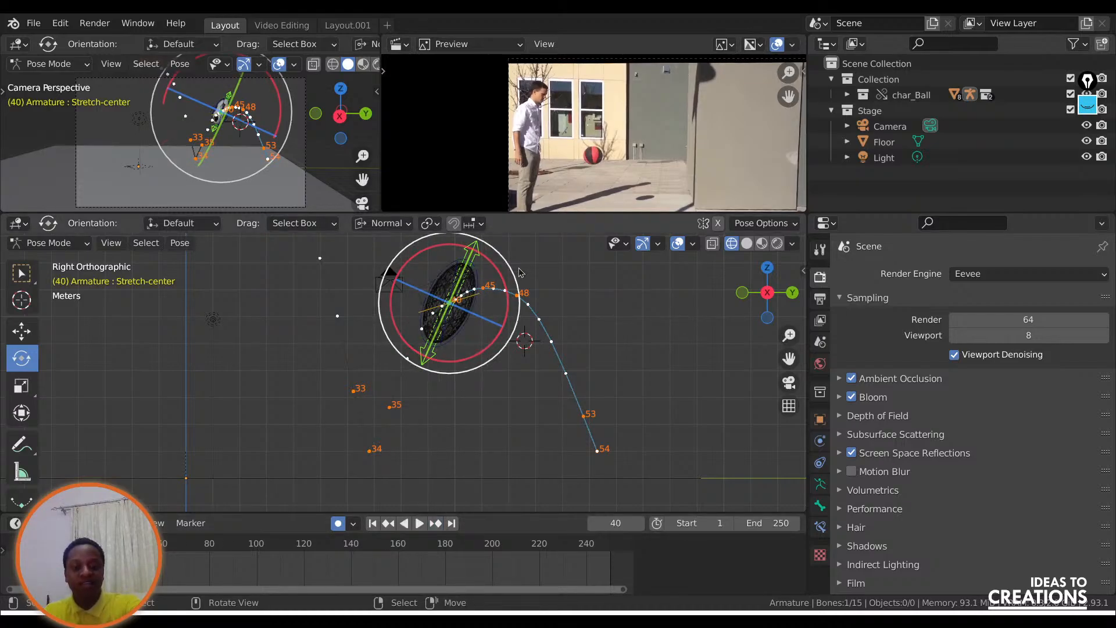
{"action": "key", "text": "r"}
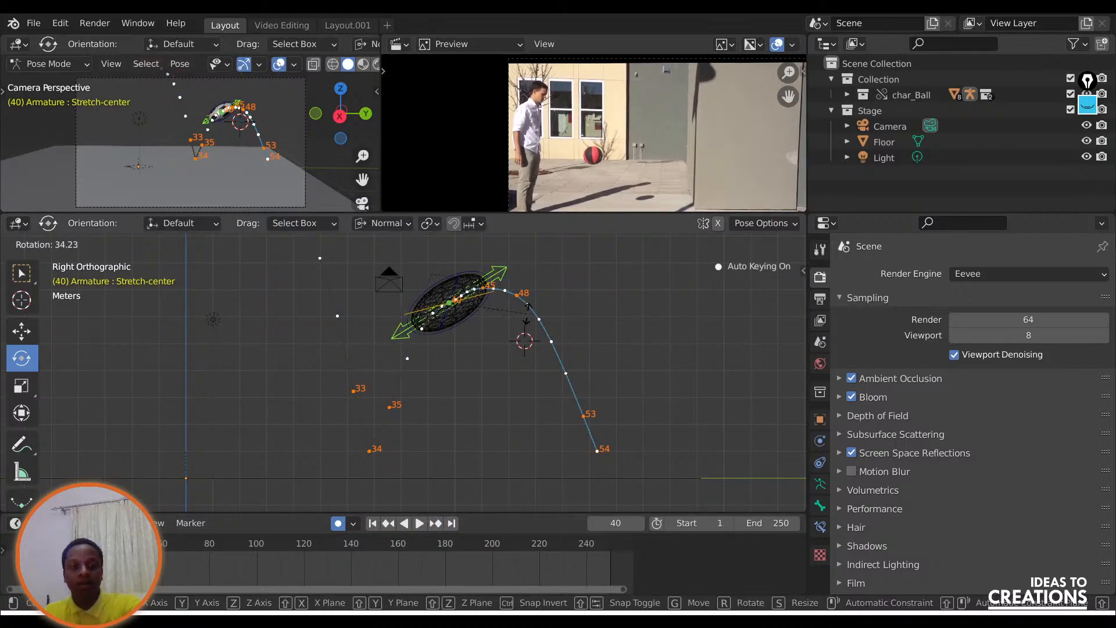
{"action": "left_click", "coordinate": [527, 312]}
{"action": "key", "text": "s"}
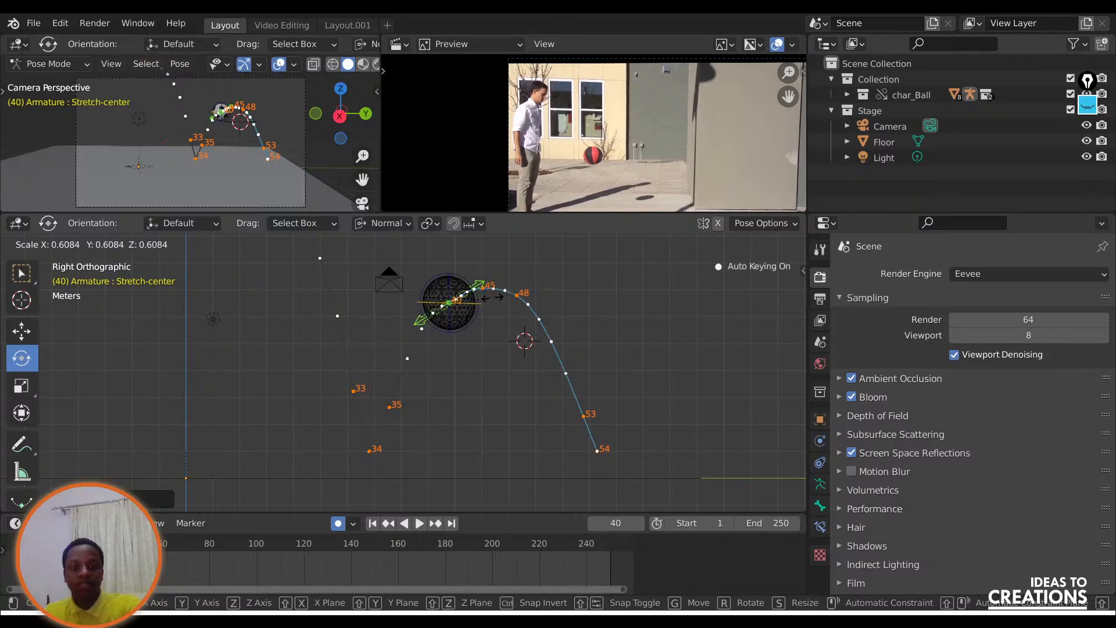
{"action": "left_click", "coordinate": [529, 291]}
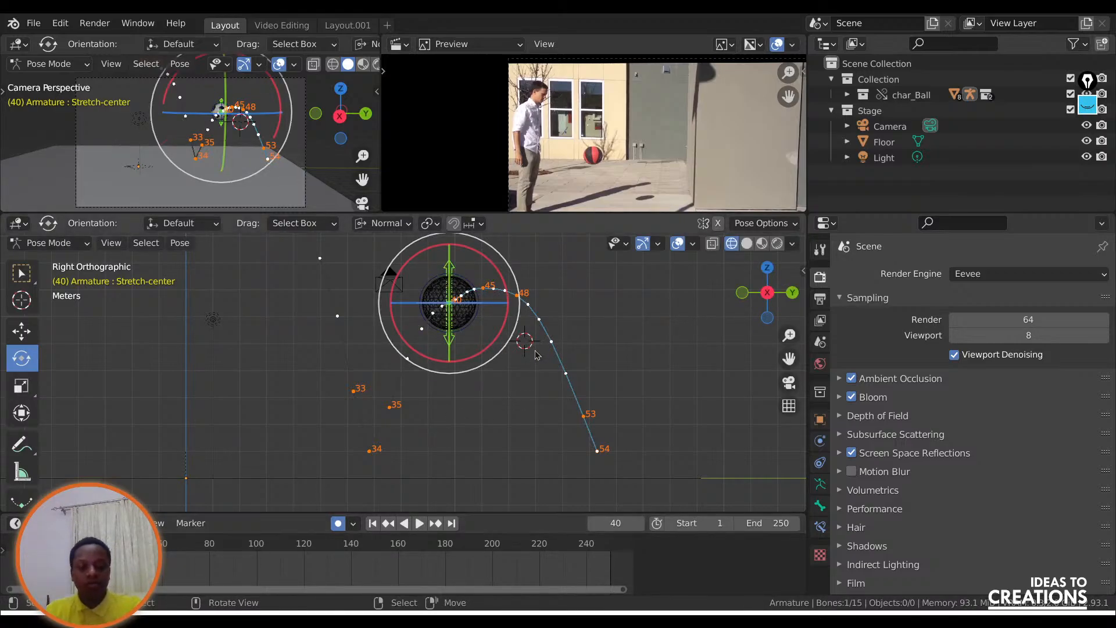
{"action": "key", "text": "r"}
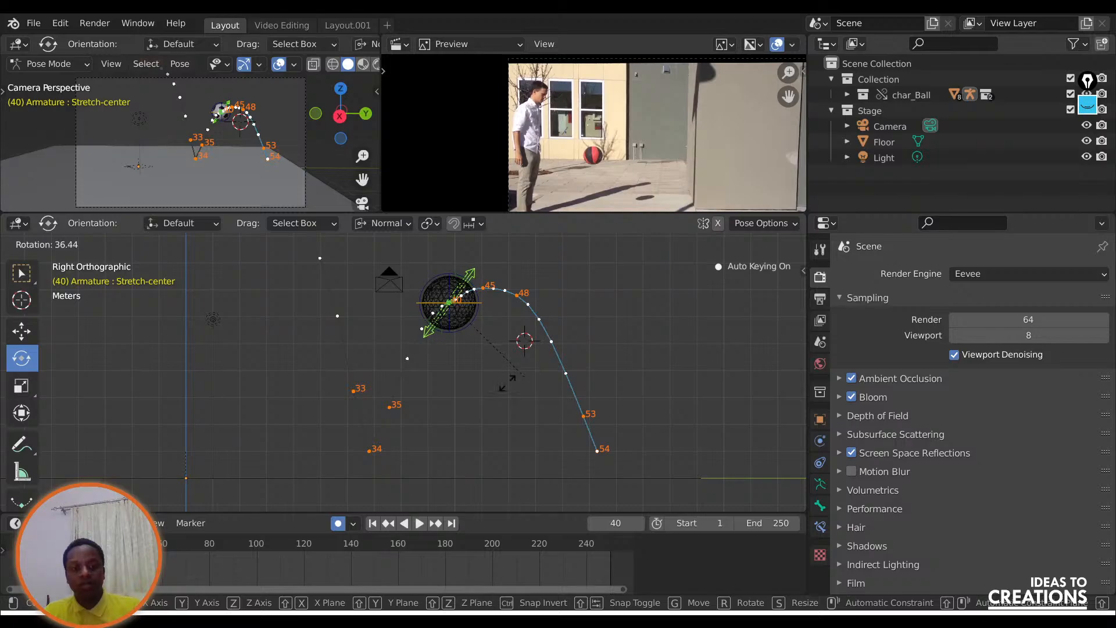
{"action": "left_click", "coordinate": [503, 385]}
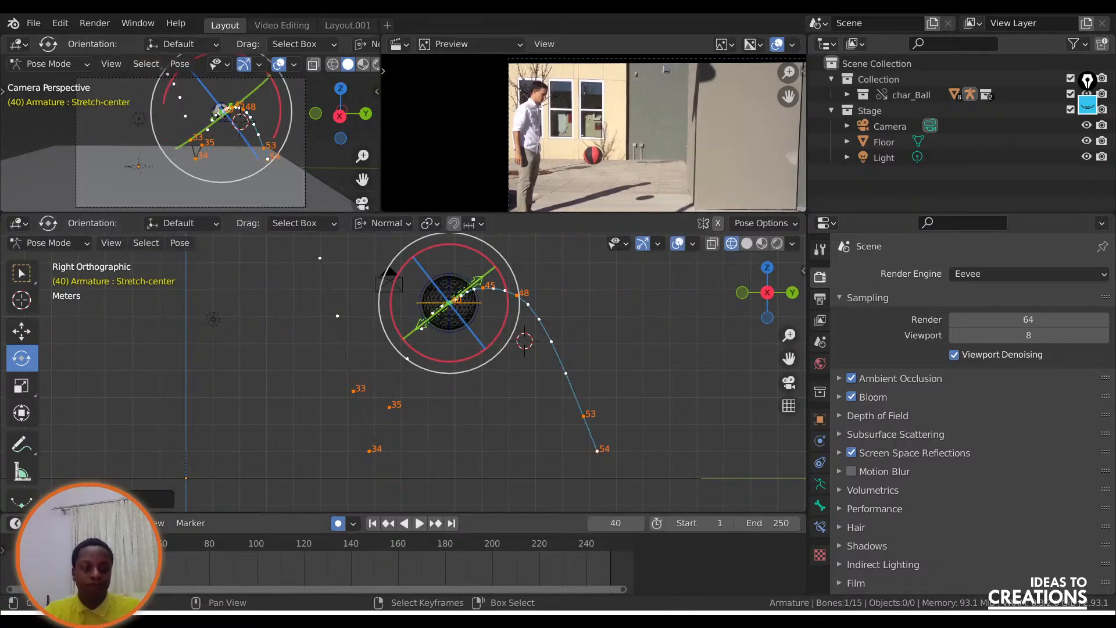
Play the animation in reverse from frame 40 and stop at frame 24, with the whole motion path framed.
{"action": "key", "text": "ctrl+shift+space"}
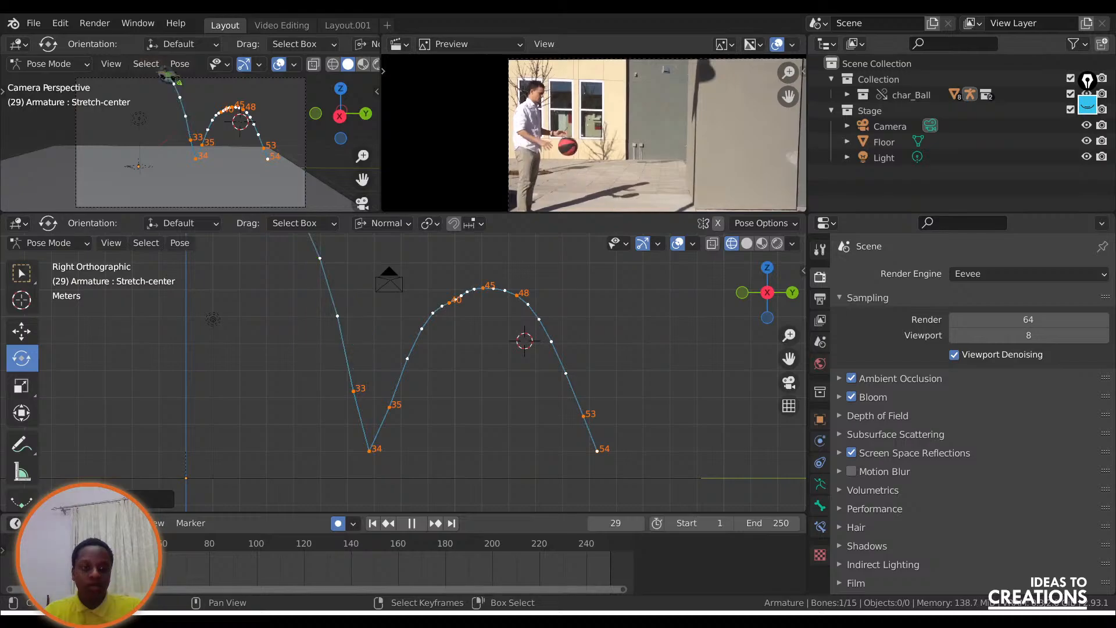
{"action": "key", "text": "space"}
{"action": "scroll", "coordinate": [504, 377], "scroll_direction": "down", "scroll_amount": 2}
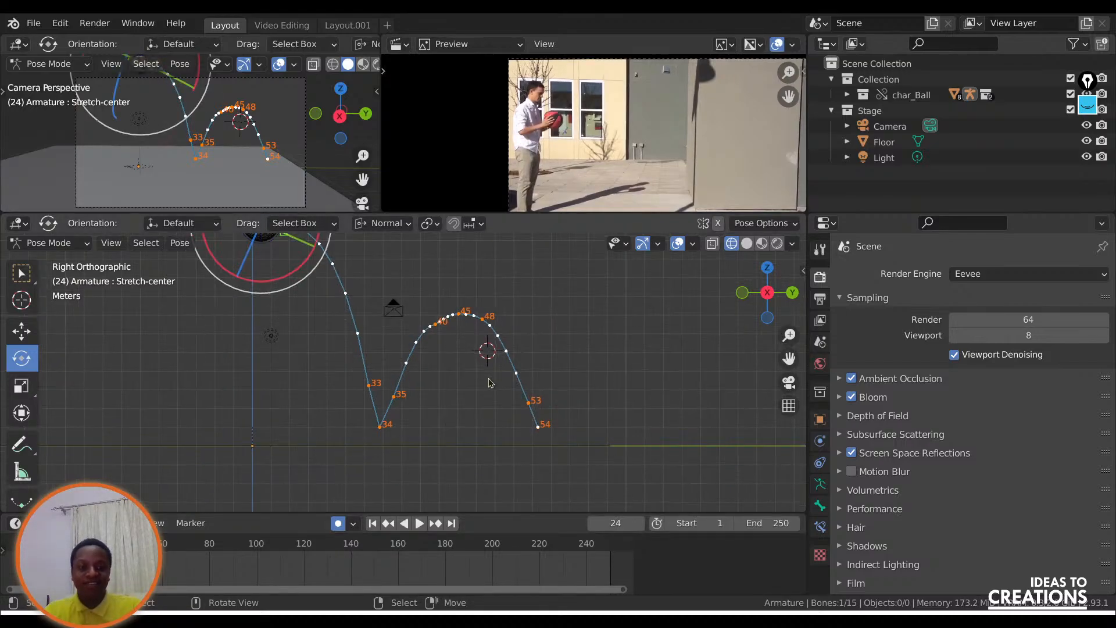
{"action": "left_click_drag", "start_coordinate": [786, 358], "coordinate": [781, 397]}
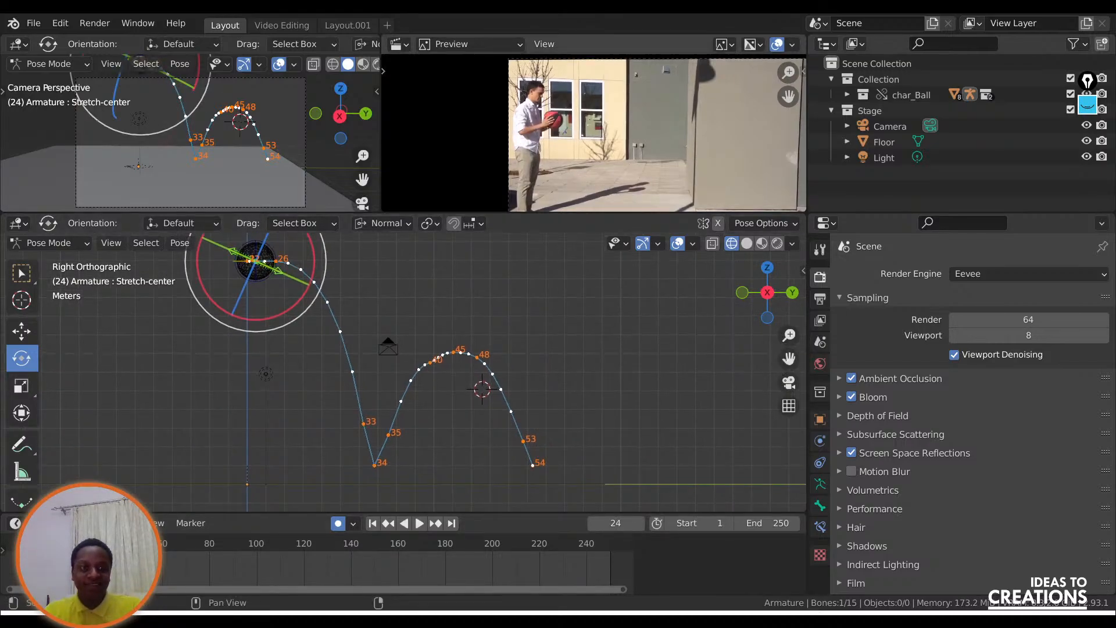
Review the bounce in the Layout.001 workspace with viewport overlays hidden, playing it back and scrubbing through the keyframed range.
{"action": "left_click", "coordinate": [347, 25]}
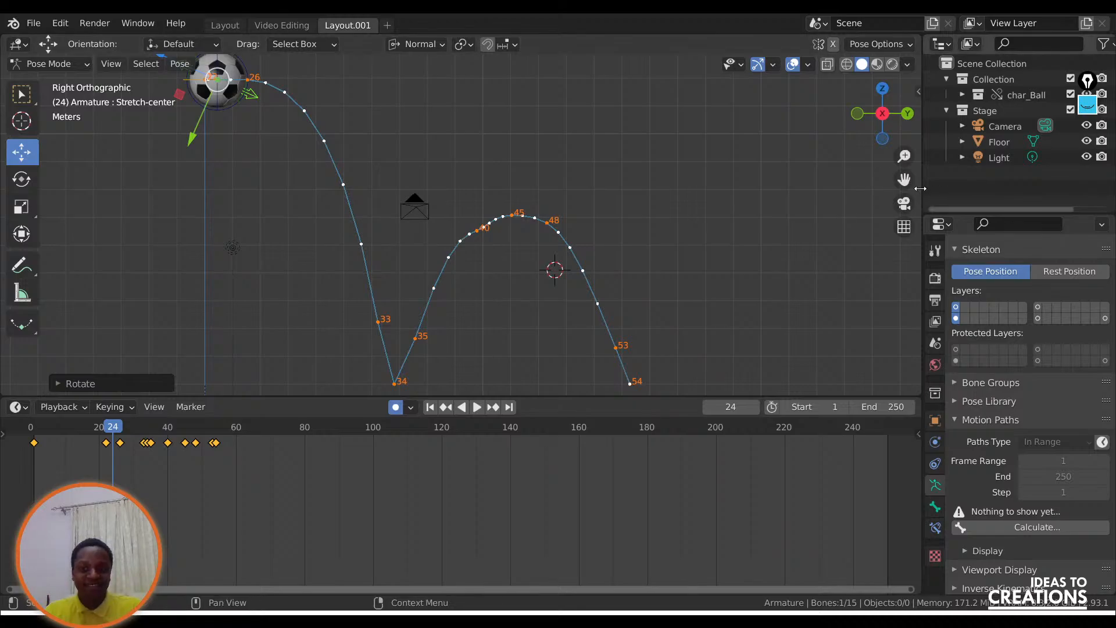
{"action": "left_click", "coordinate": [477, 408]}
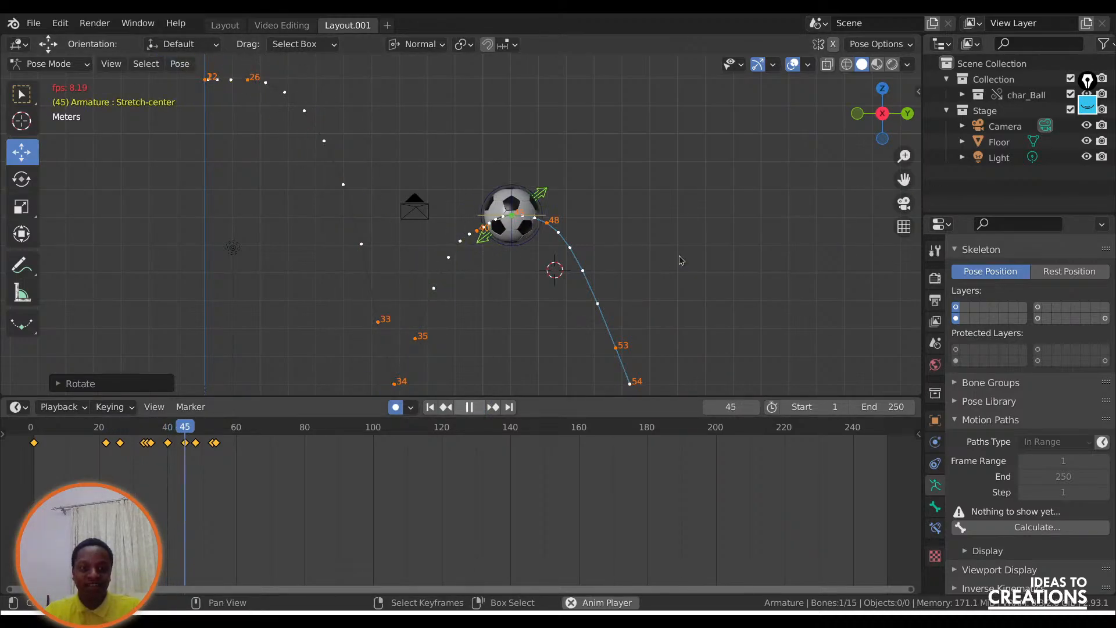
{"action": "left_click", "coordinate": [791, 64]}
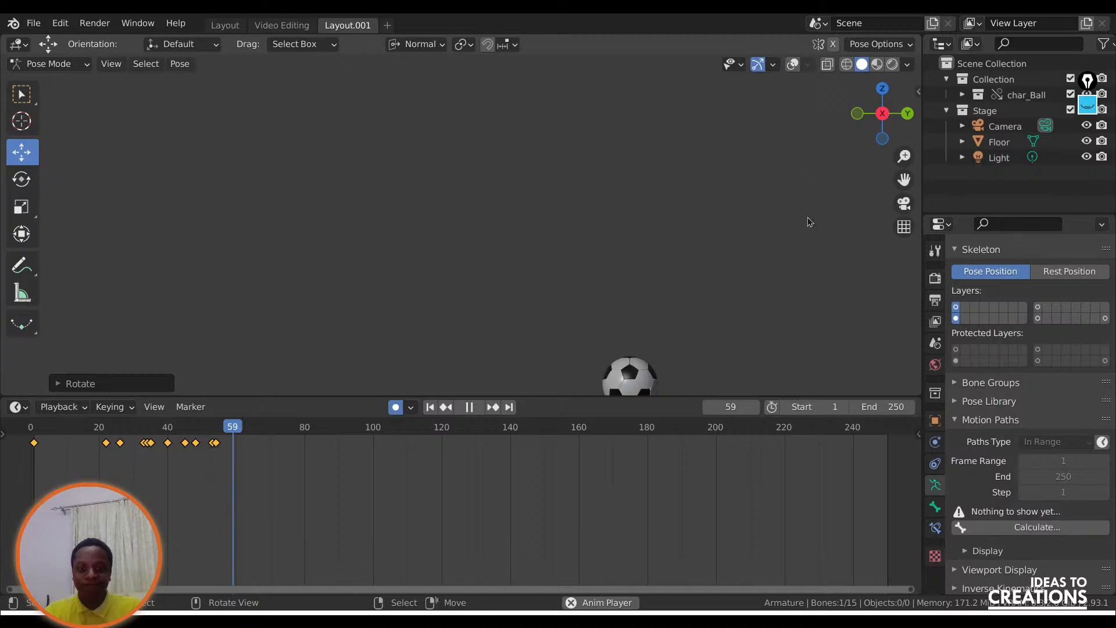
{"action": "left_click", "coordinate": [79, 432]}
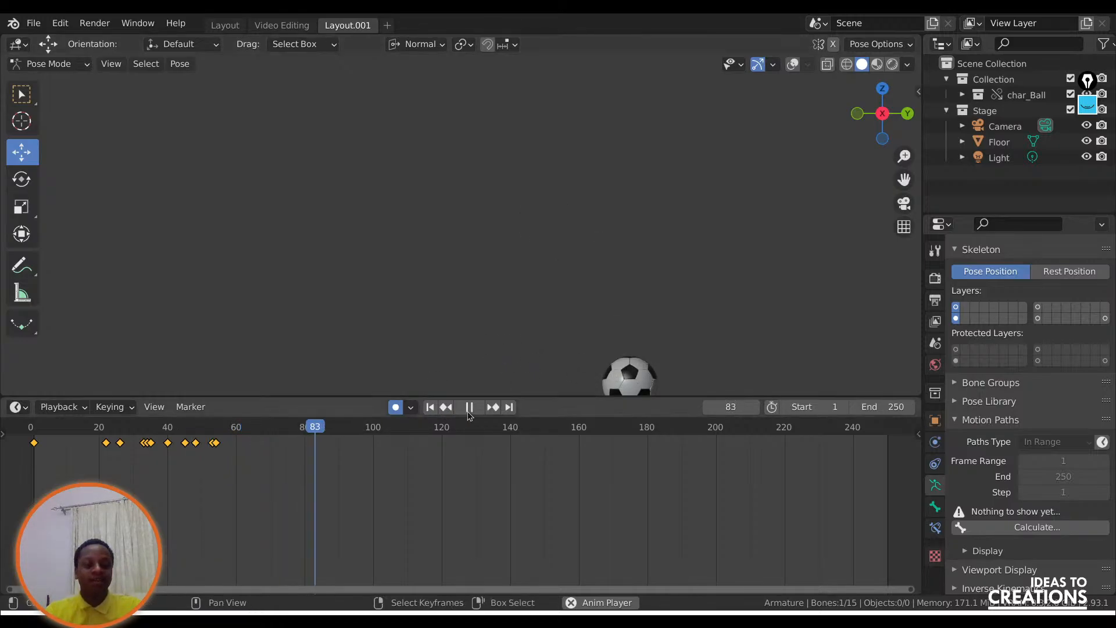
{"action": "key", "text": "space"}
{"action": "left_click_drag", "start_coordinate": [192, 437], "coordinate": [144, 430]}
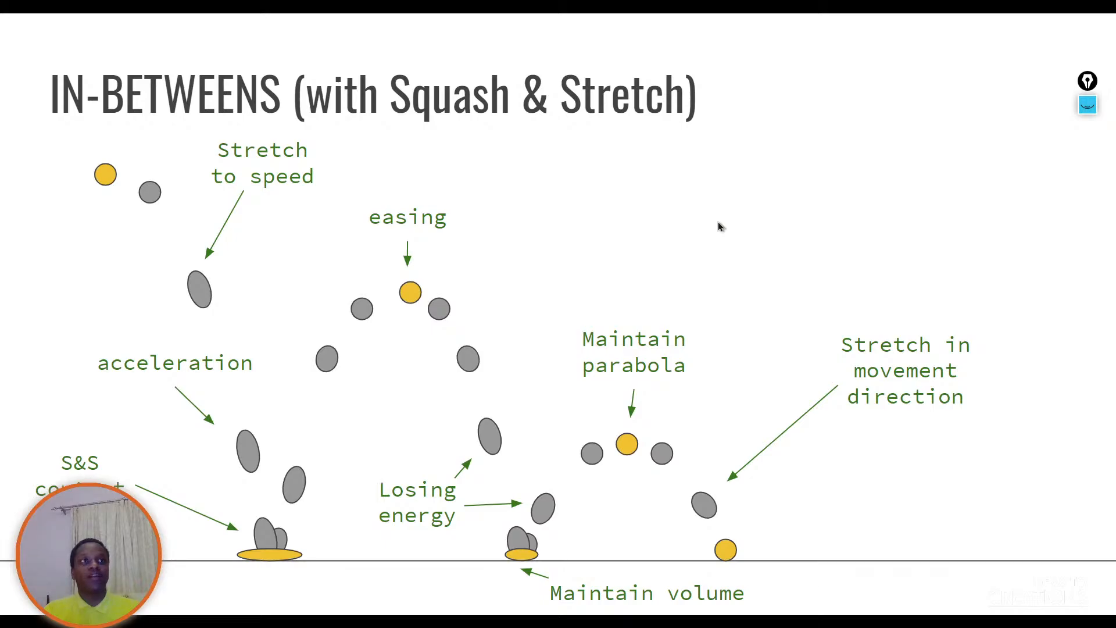
{"action": "left_click", "coordinate": [562, 278]}
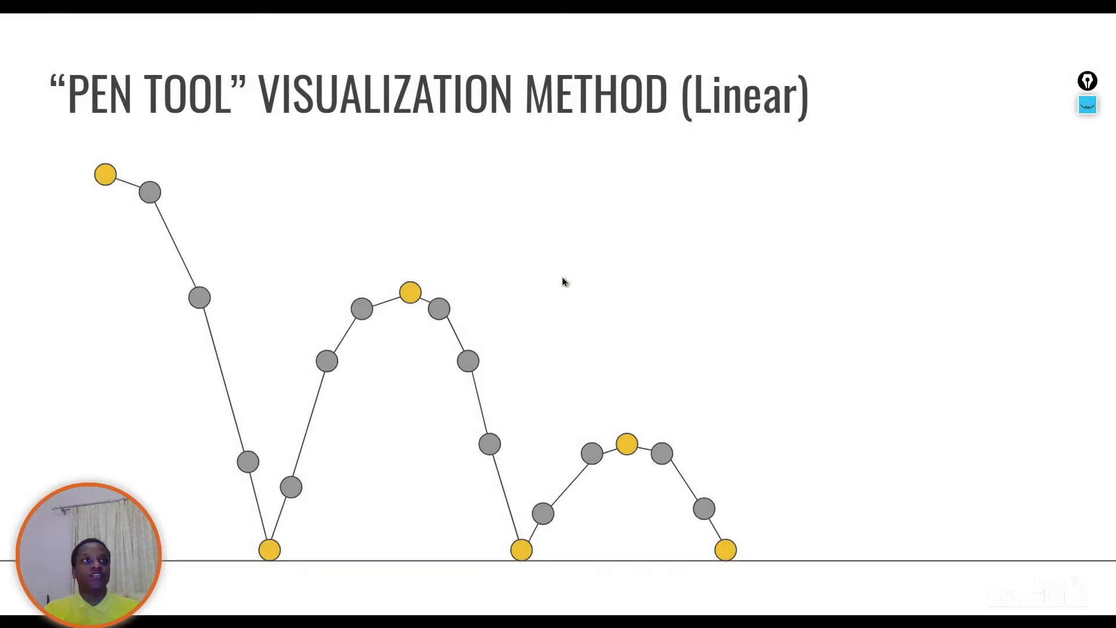
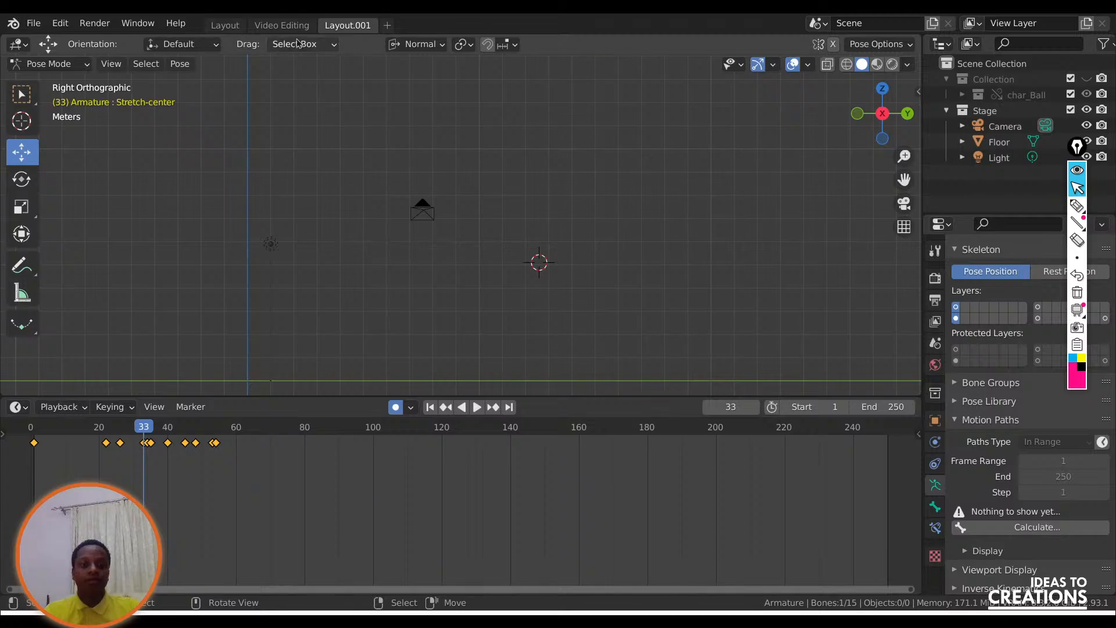
Leave Pose Mode, add an empty Grease Pencil object and set it to Draw mode.
{"action": "left_click", "coordinate": [50, 64]}
{"action": "left_click", "coordinate": [991, 195]}
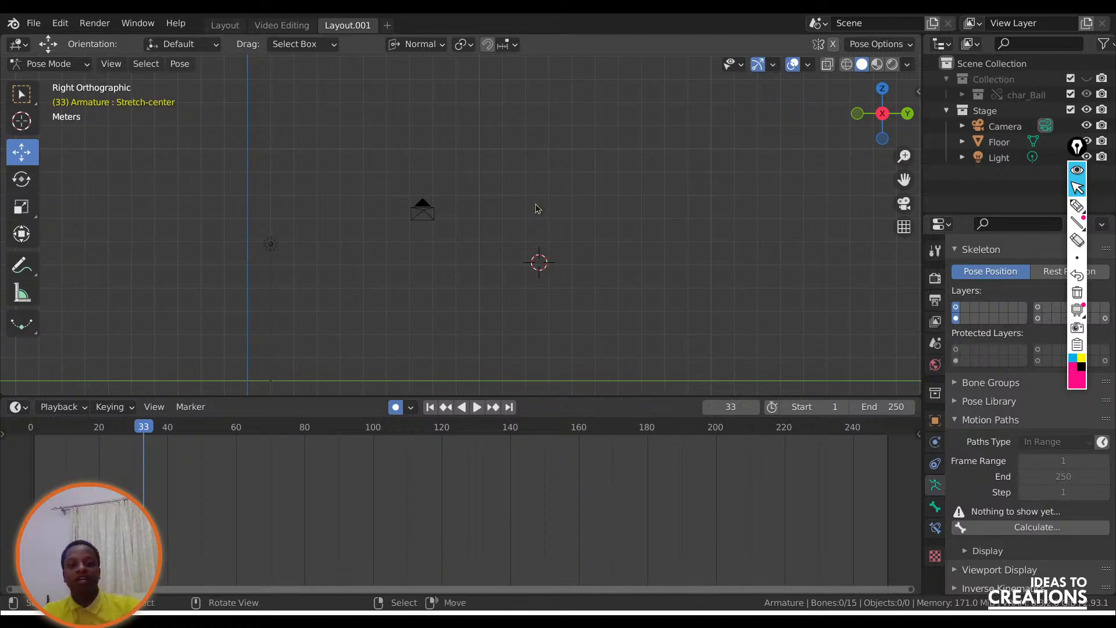
{"action": "left_click", "coordinate": [68, 66]}
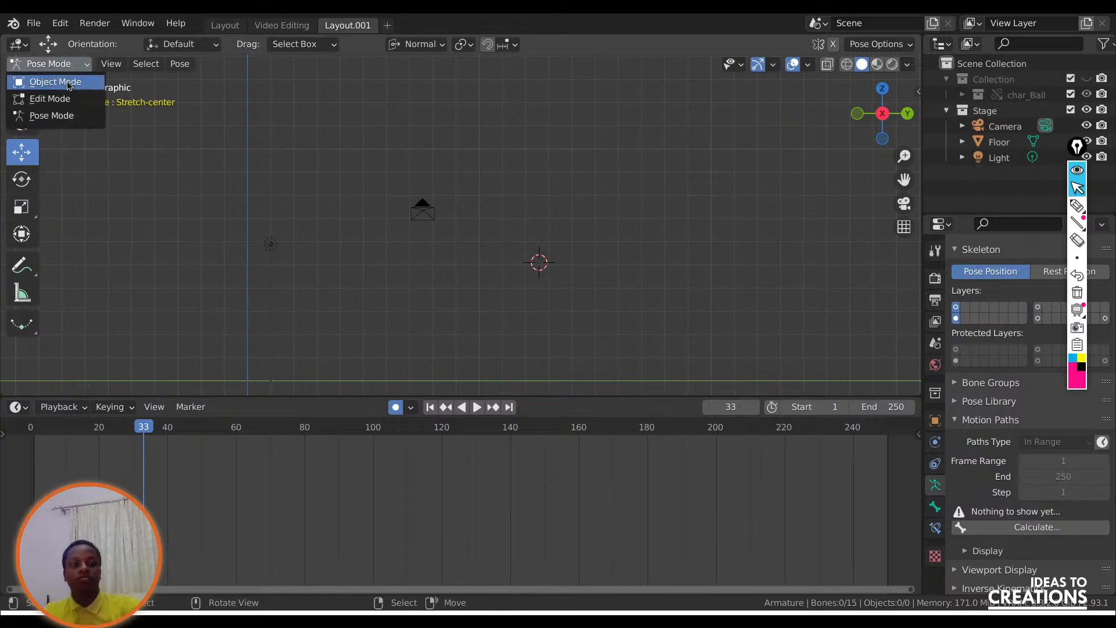
{"action": "left_click", "coordinate": [68, 84]}
{"action": "key", "text": "shift+a"}
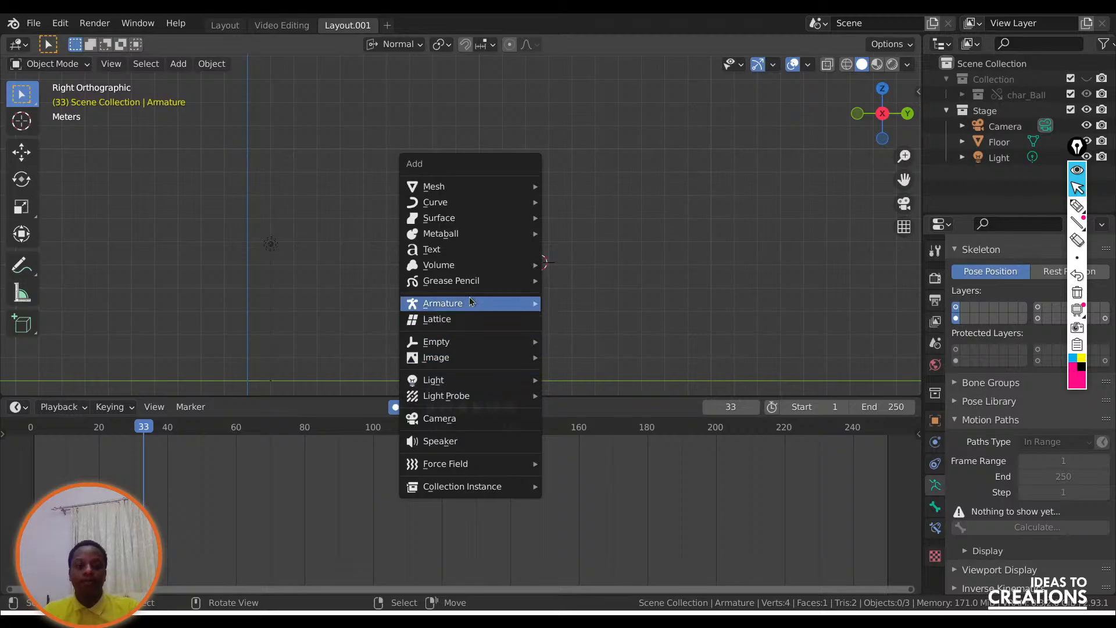
{"action": "mouse_move", "coordinate": [471, 281]}
{"action": "left_click", "coordinate": [572, 283]}
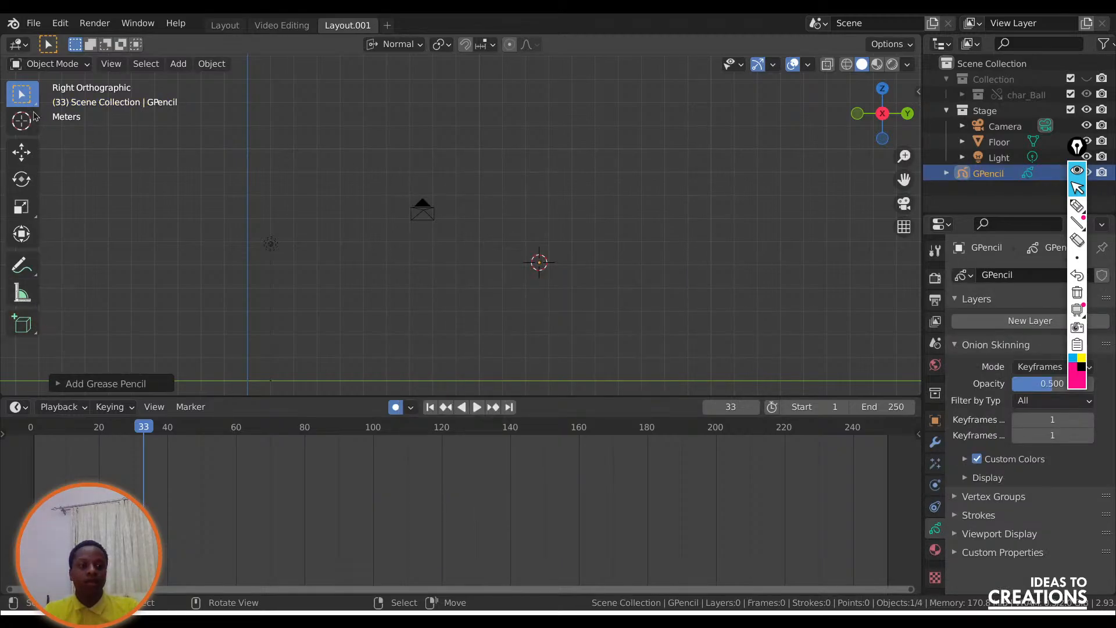
{"action": "left_click", "coordinate": [51, 63]}
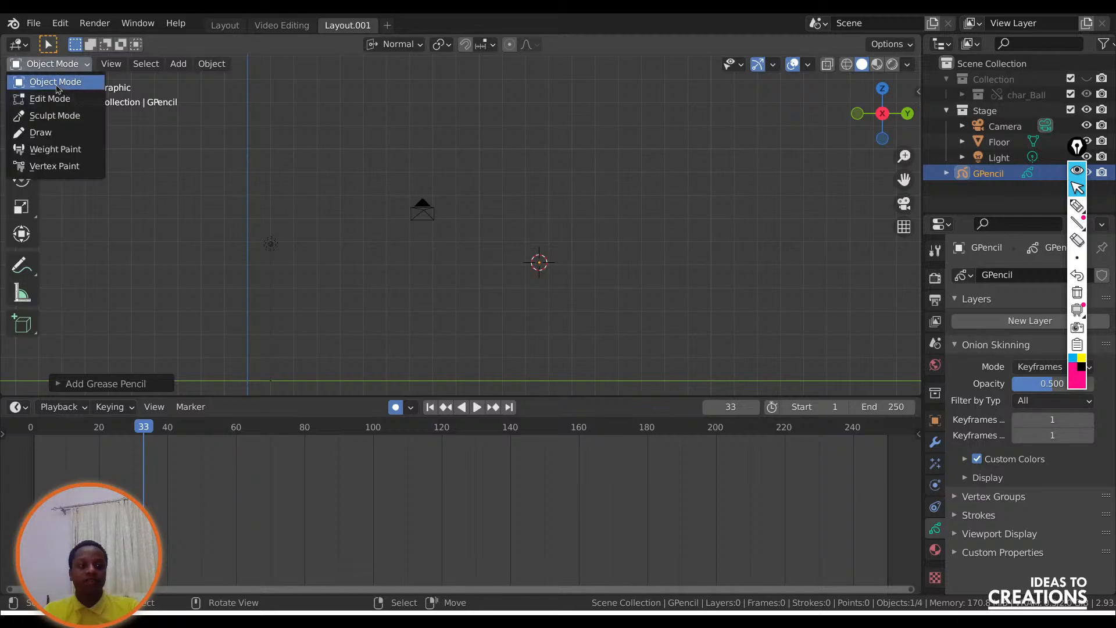
{"action": "left_click", "coordinate": [56, 134]}
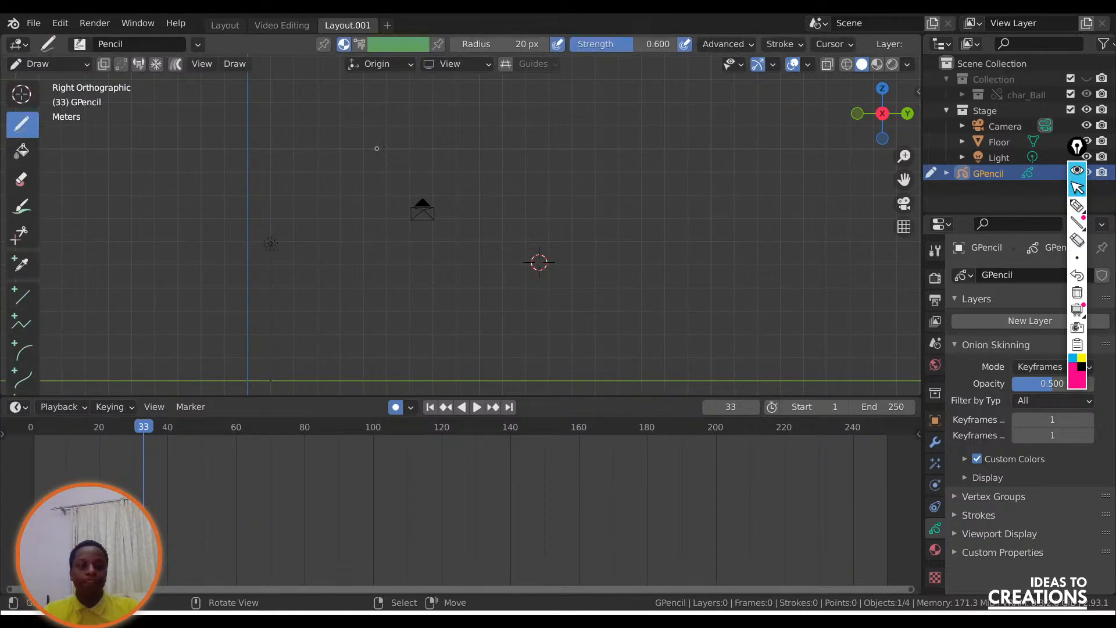
In the Layout workspace, unhide Collection, move to frame 22 and hide char_Ball.
{"action": "left_click", "coordinate": [224, 25]}
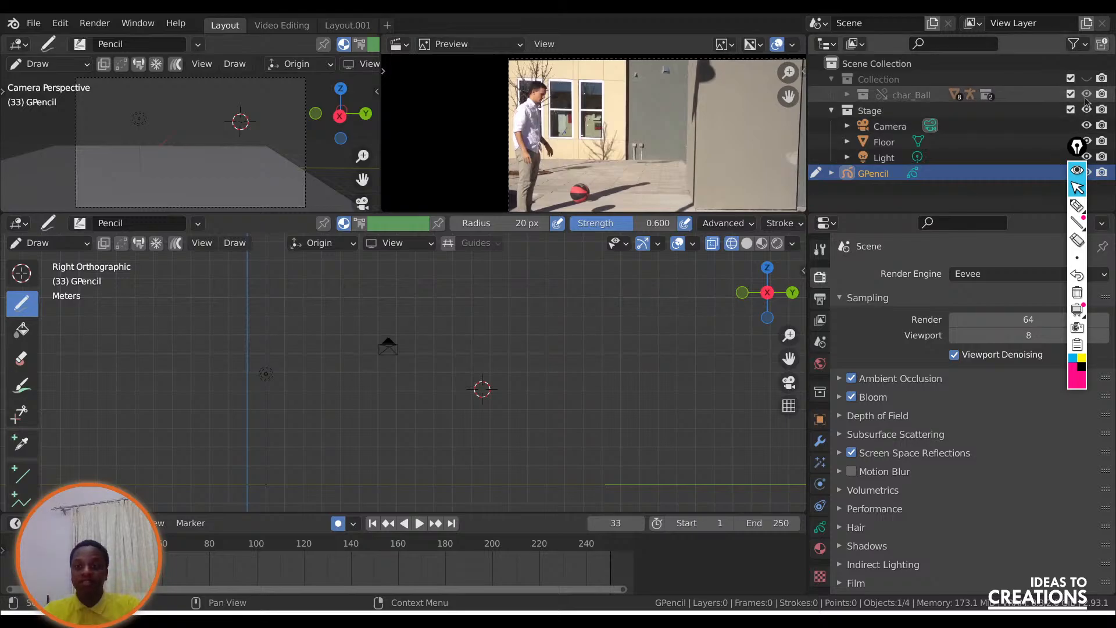
{"action": "left_click", "coordinate": [1086, 80]}
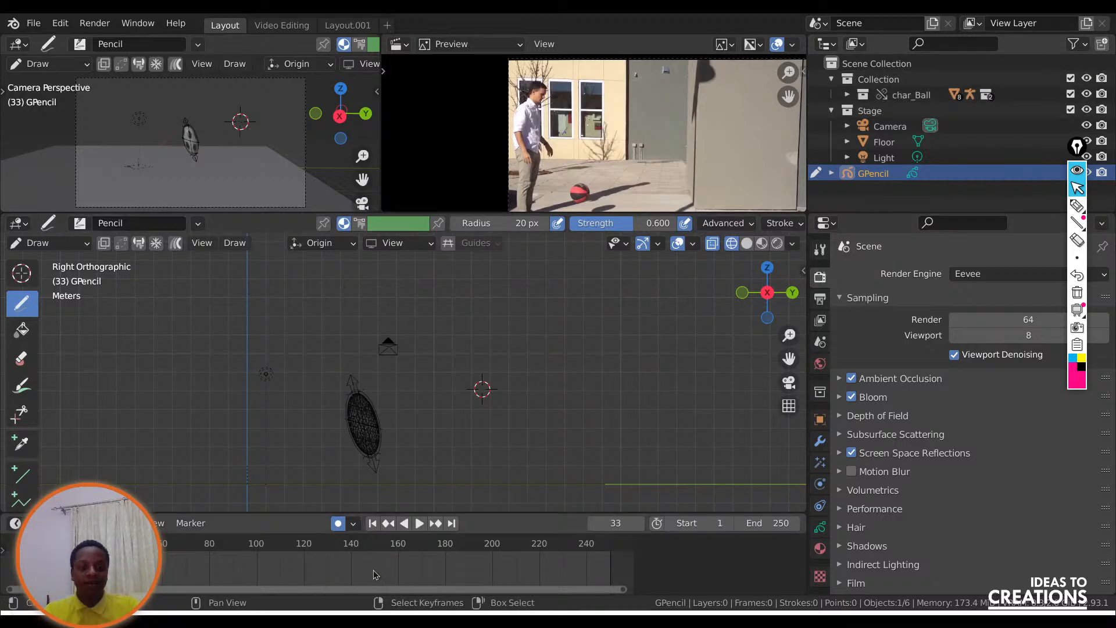
{"action": "key", "text": "shift+Left"}
{"action": "key", "text": "space"}
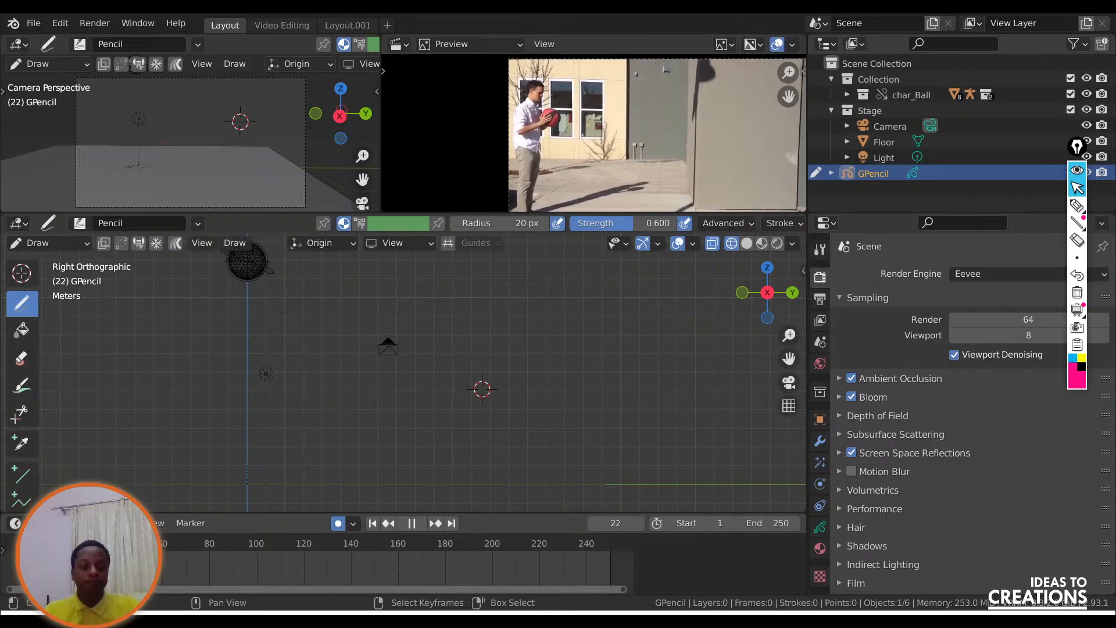
{"action": "key", "text": "space"}
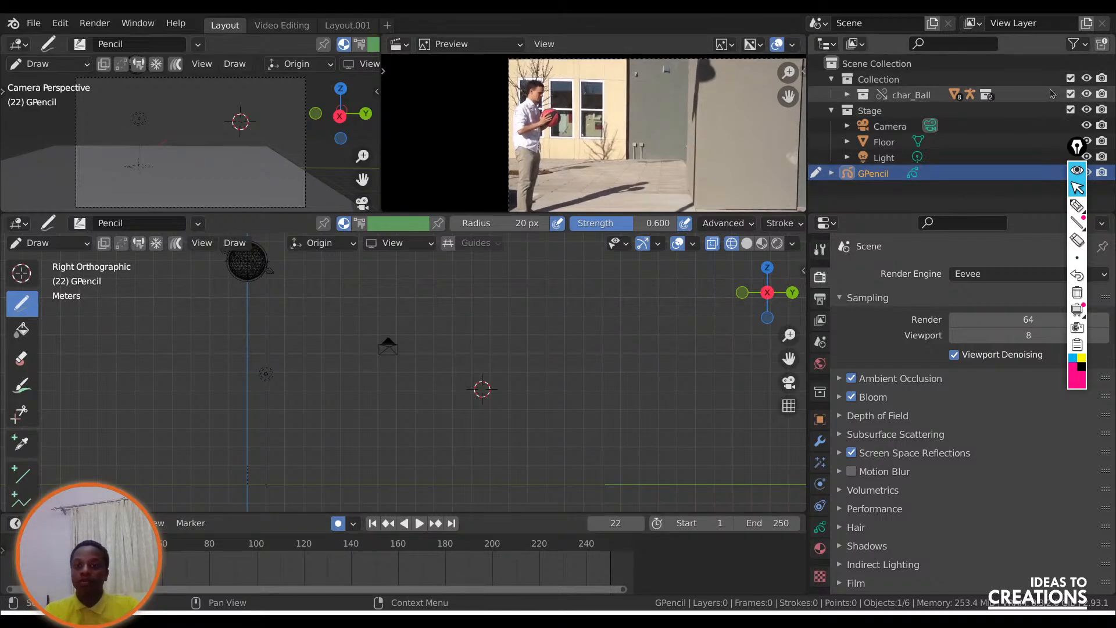
{"action": "left_click", "coordinate": [1086, 94]}
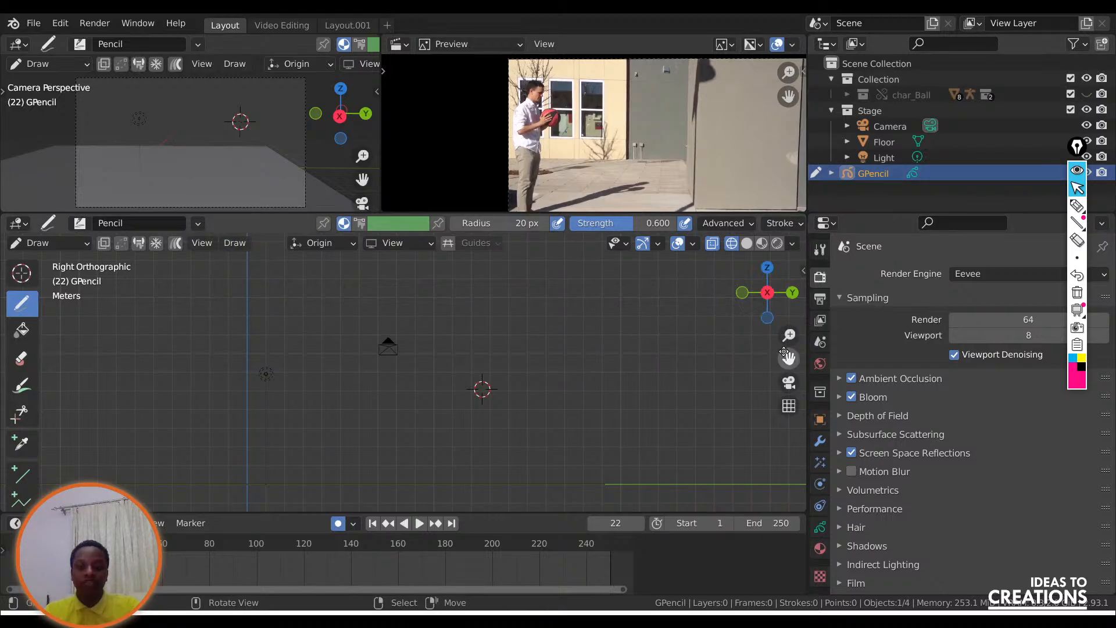
Draw a round ball outline with the Pencil brush at the ball's starting position on frame 22.
{"action": "left_click_drag", "start_coordinate": [788, 356], "coordinate": [790, 364]}
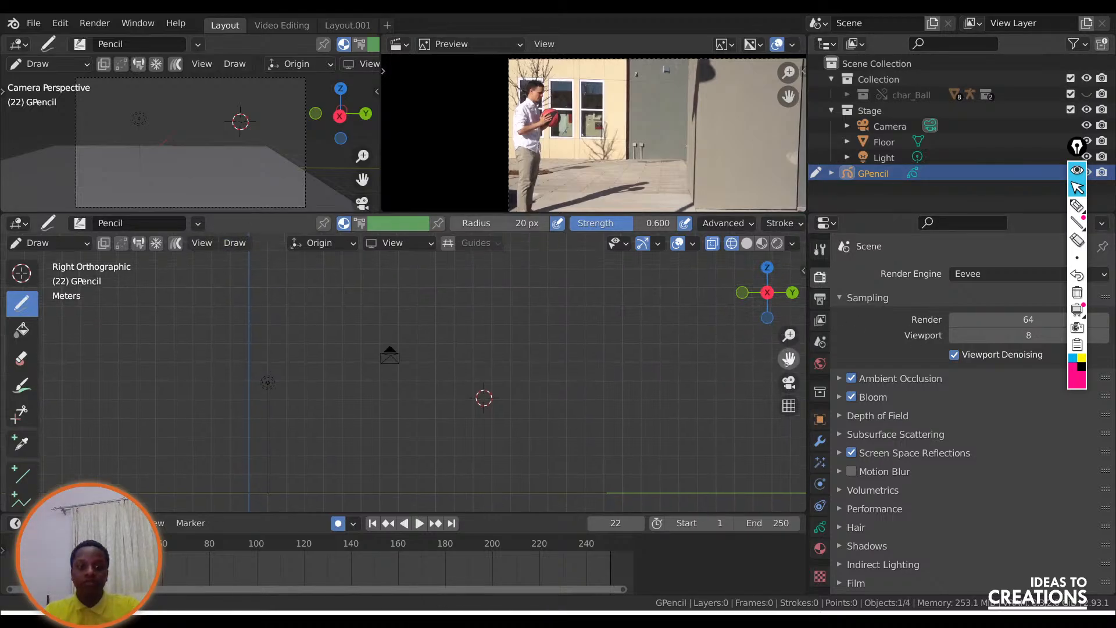
{"action": "left_click", "coordinate": [234, 272]}
{"action": "left_click_drag", "start_coordinate": [250, 269], "coordinate": [242, 269]}
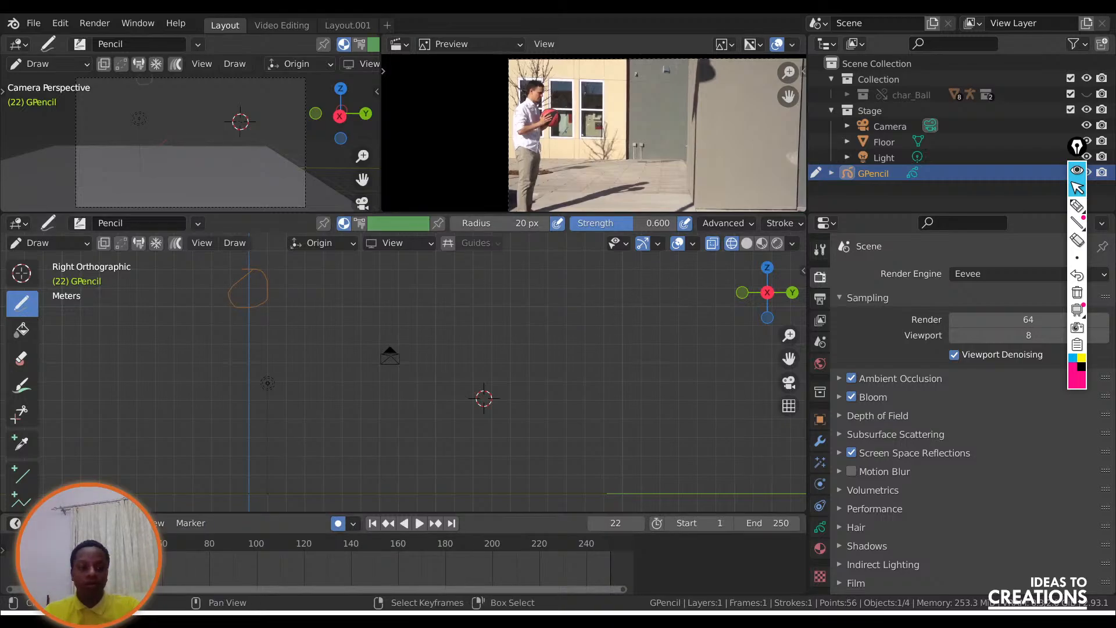
Advance to frame 30 and draw a tilted, stretched ball outline below the first one.
{"action": "key", "text": "space"}
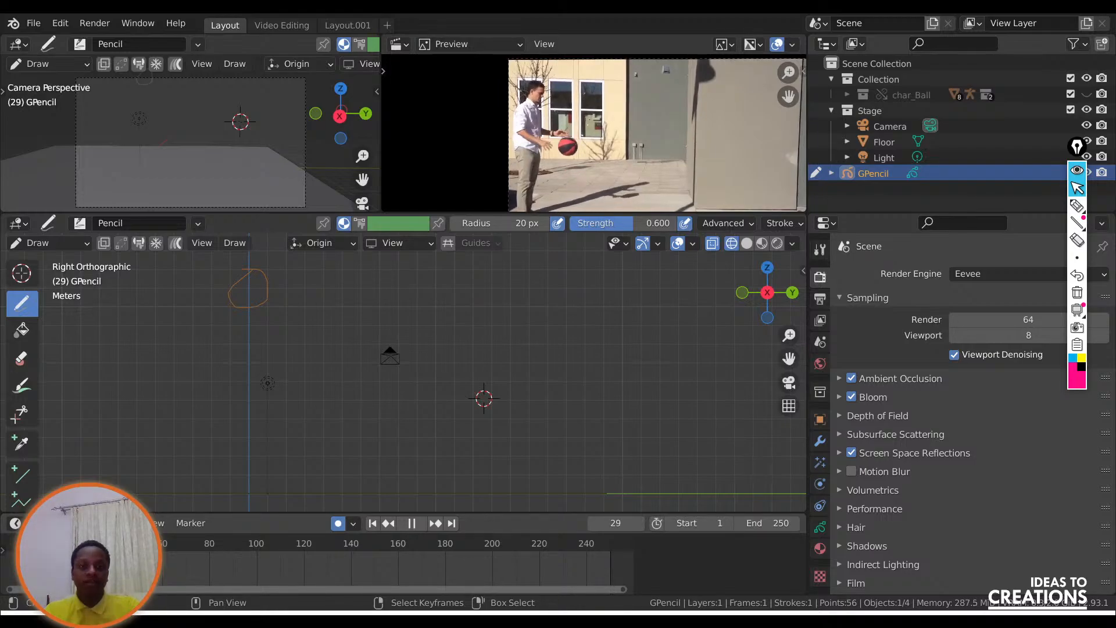
{"action": "key", "text": "space"}
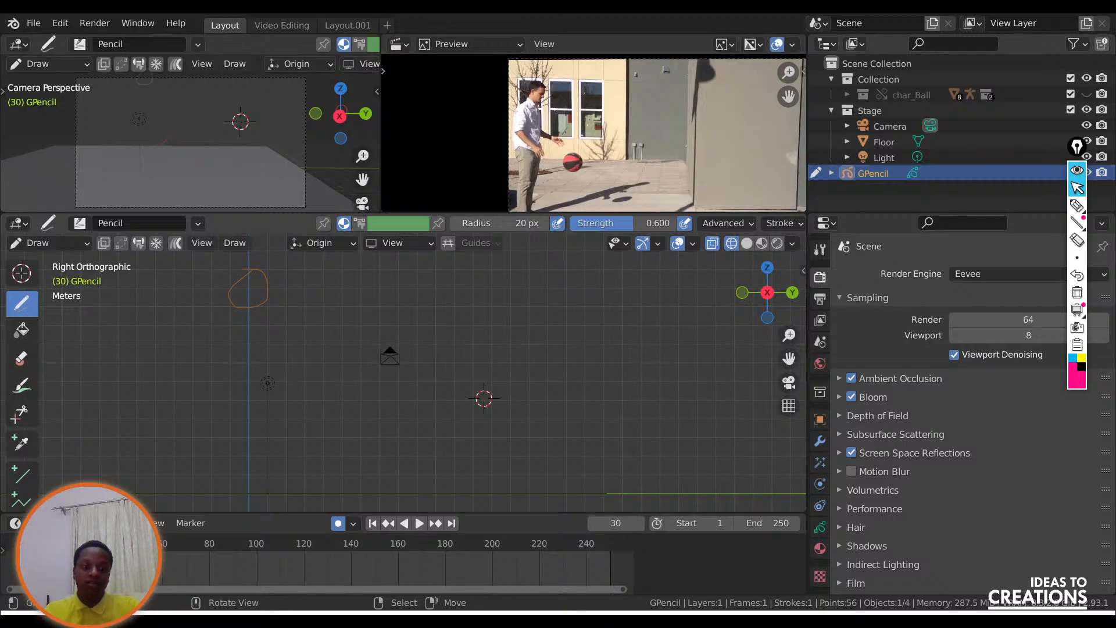
{"action": "left_click_drag", "start_coordinate": [290, 315], "coordinate": [302, 324]}
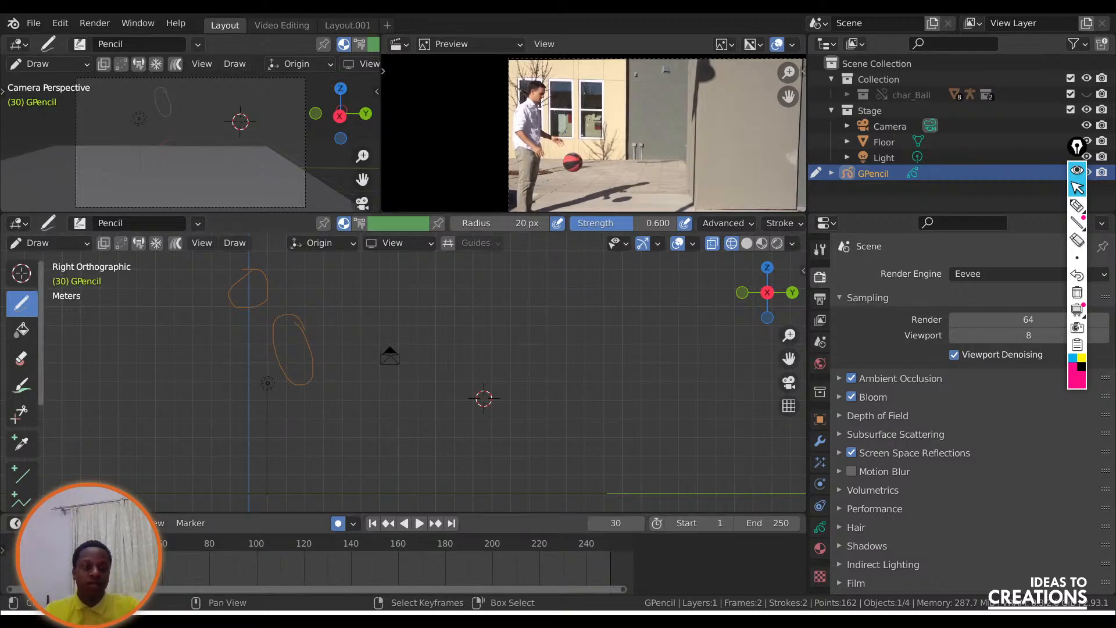
Advance to frame 34 and draw a flattened ball outline at the floor contact point.
{"action": "key", "text": "space"}
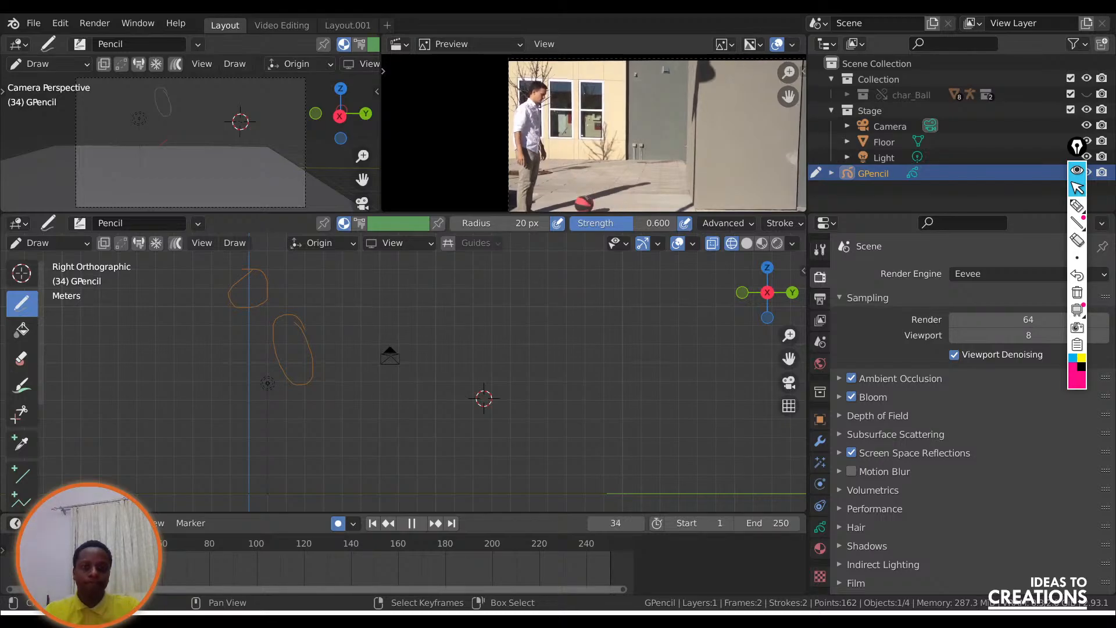
{"action": "key", "text": "space"}
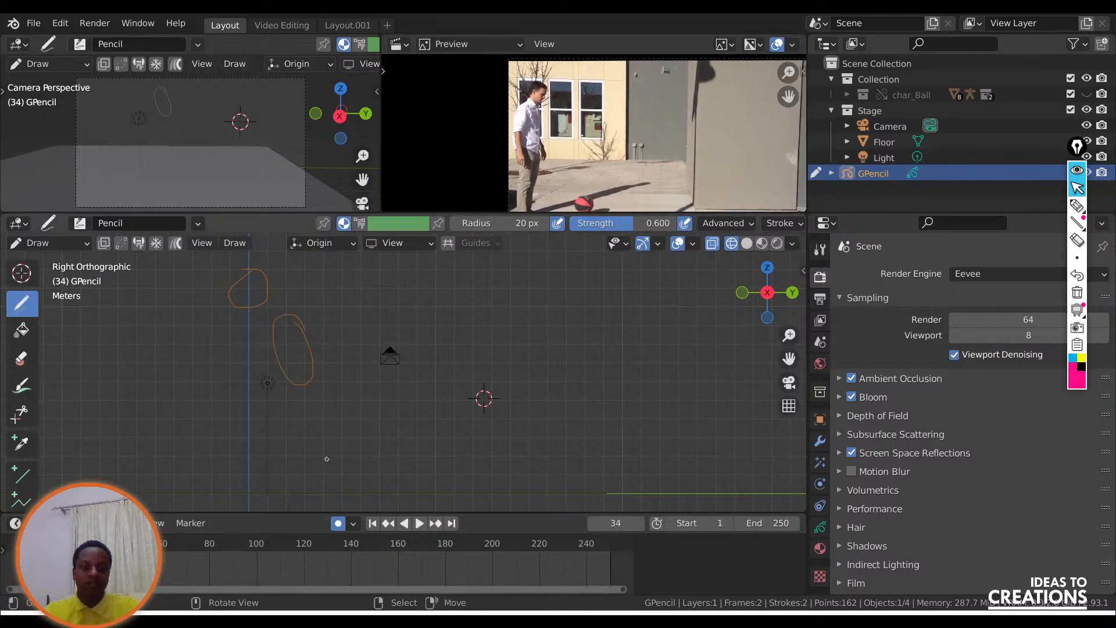
{"action": "left_click", "coordinate": [1087, 94]}
{"action": "left_click", "coordinate": [1087, 94]}
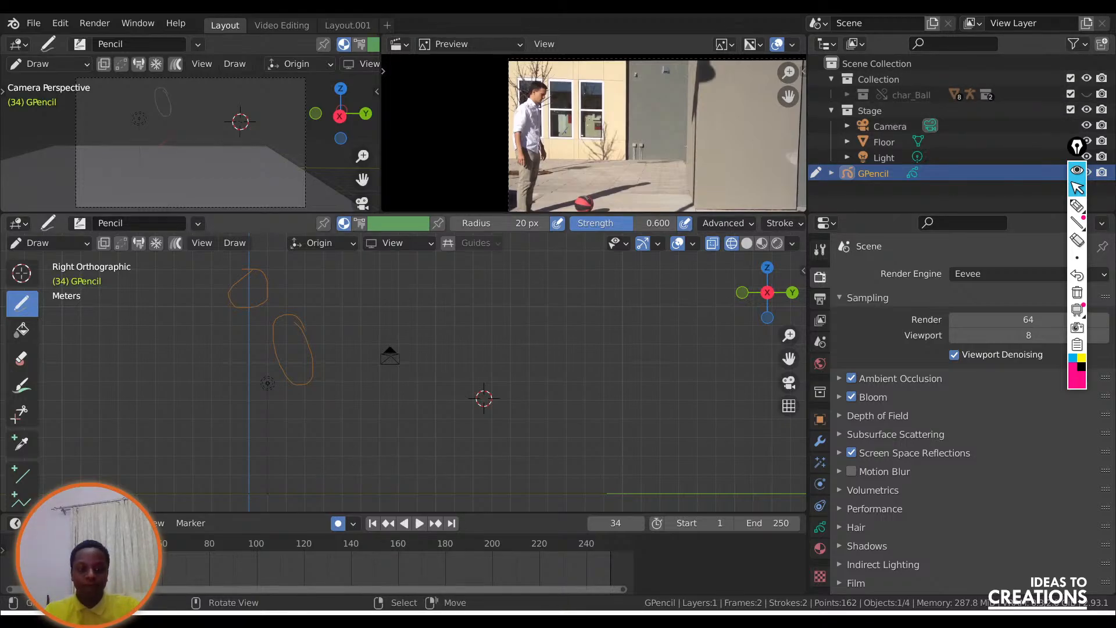
{"action": "left_click_drag", "start_coordinate": [384, 461], "coordinate": [377, 462]}
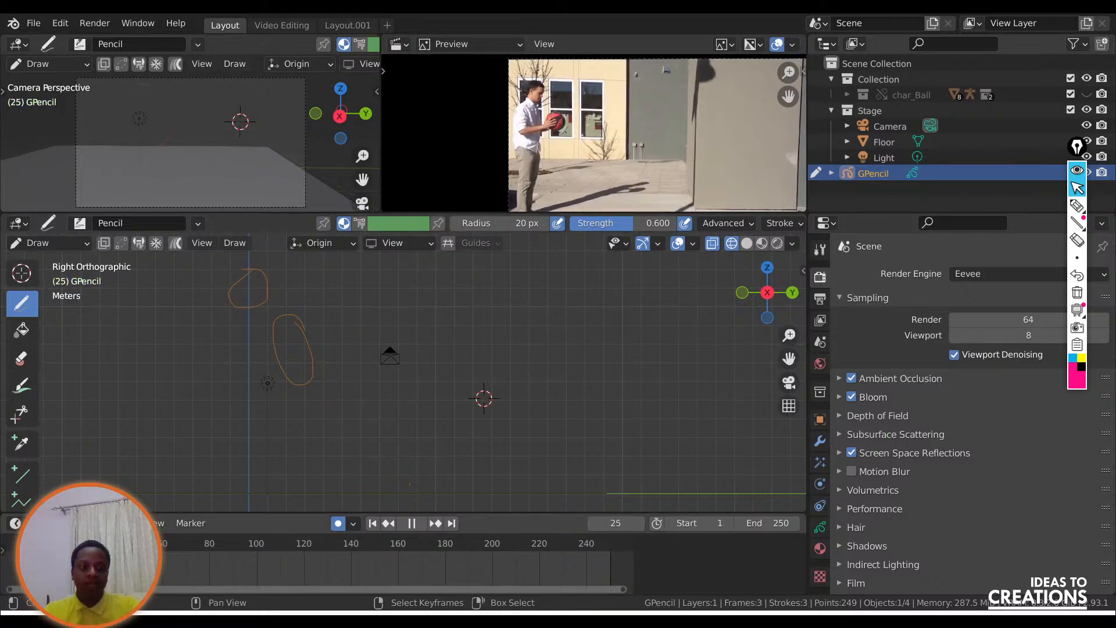
Play the drawn outlines from the first frame, scrub back to frame 32 and enlarge the reference video preview.
{"action": "left_click", "coordinate": [373, 523]}
{"action": "left_click", "coordinate": [417, 523]}
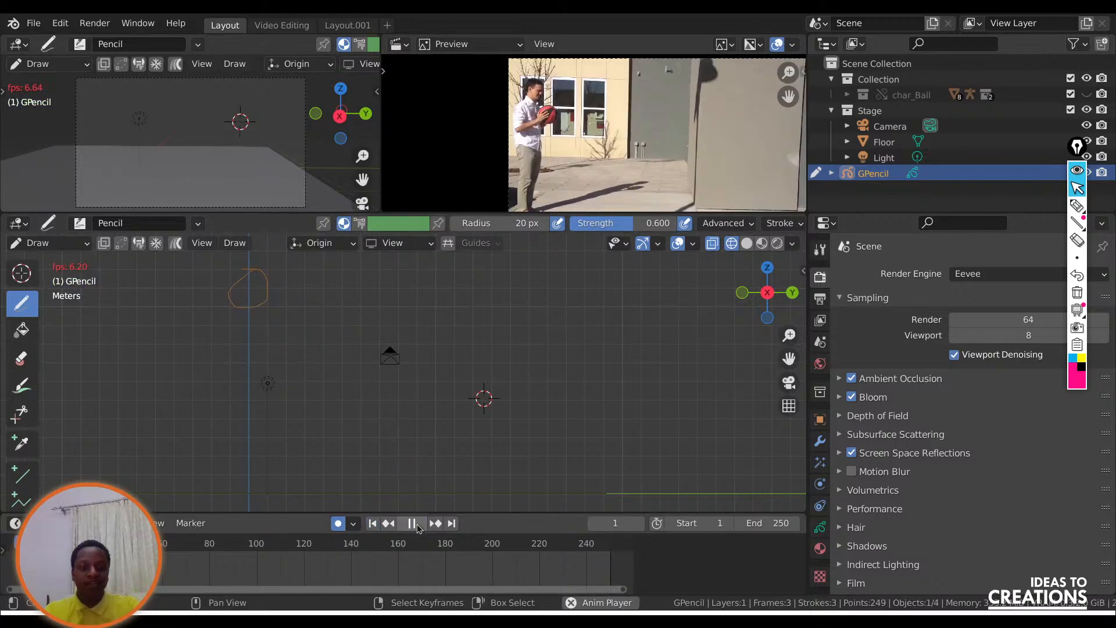
{"action": "left_click", "coordinate": [411, 523]}
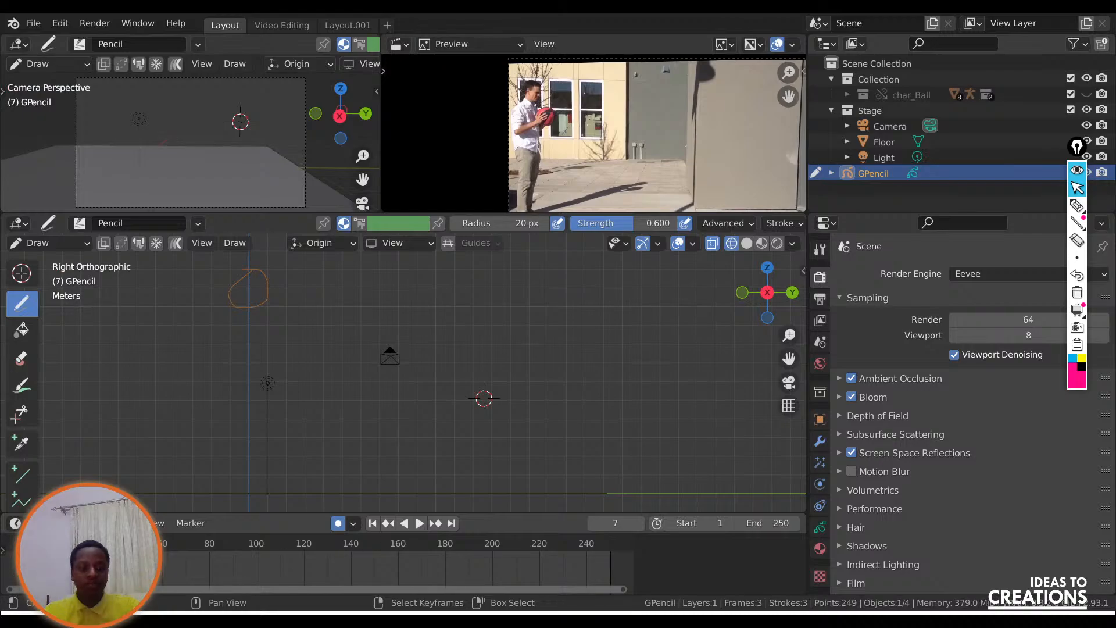
{"action": "left_click", "coordinate": [419, 523]}
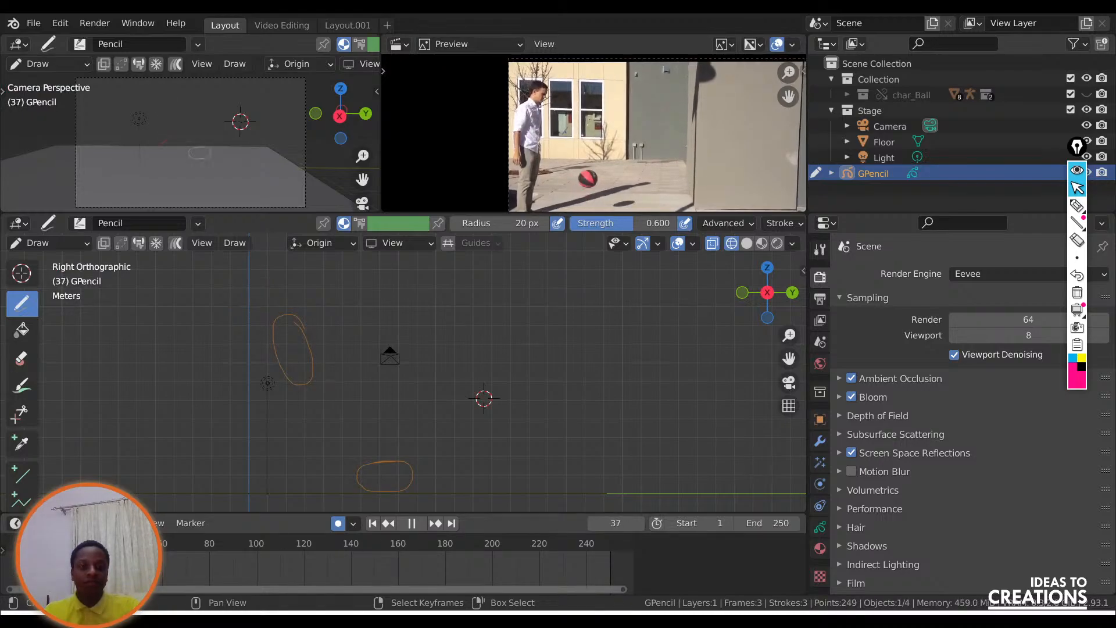
{"action": "left_click_drag", "start_coordinate": [101, 543], "coordinate": [96, 543]}
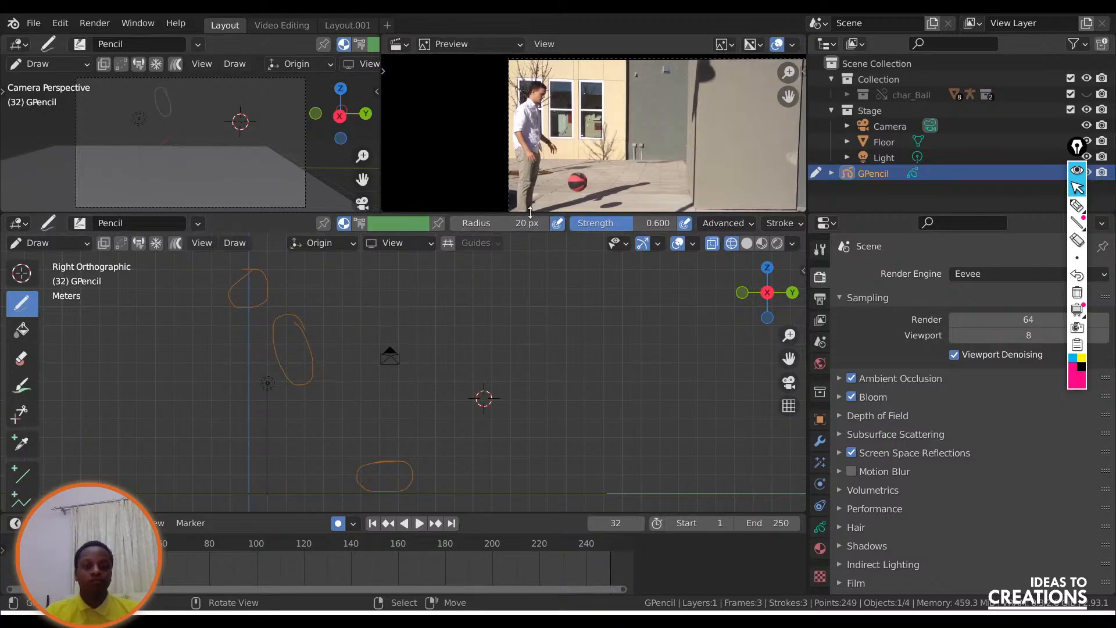
{"action": "left_click_drag", "start_coordinate": [531, 214], "coordinate": [531, 289]}
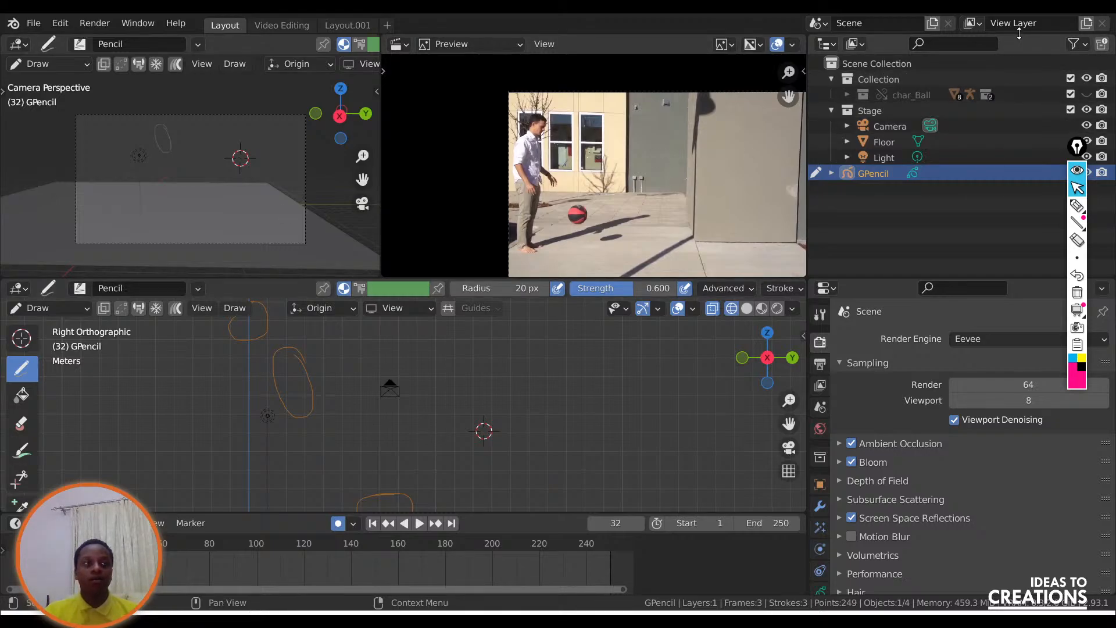
Switch to the Google Slides presentation on animating the bouncing ball and advance to the Refinement slide.
{"action": "key", "text": "alt+Tab"}
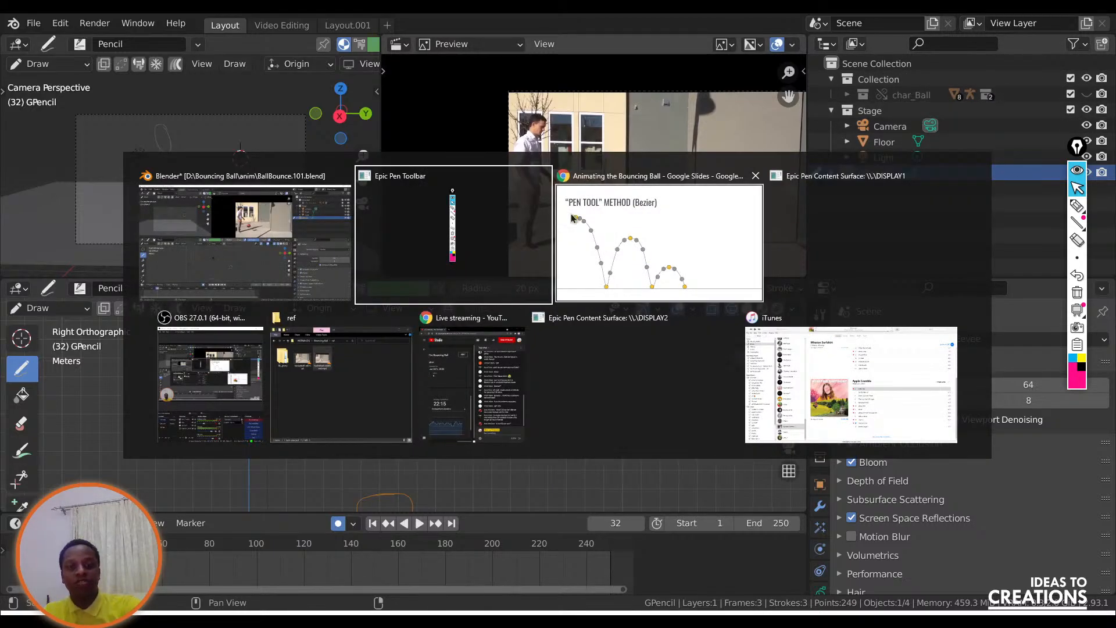
{"action": "key", "text": "alt+Tab"}
{"action": "left_click", "coordinate": [678, 229]}
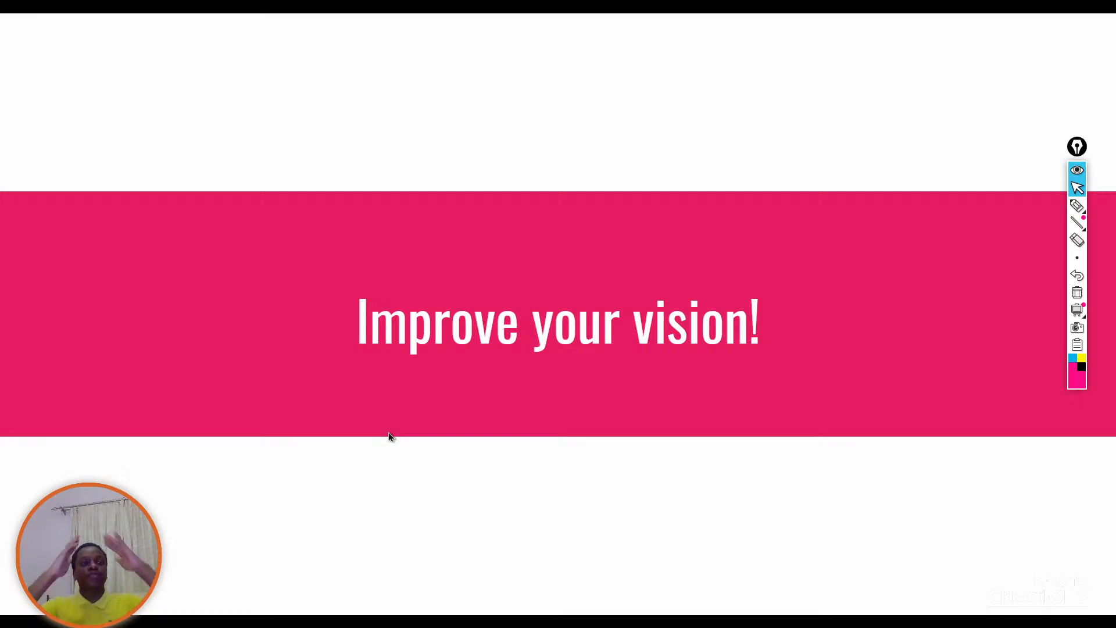
{"action": "left_click", "coordinate": [466, 440]}
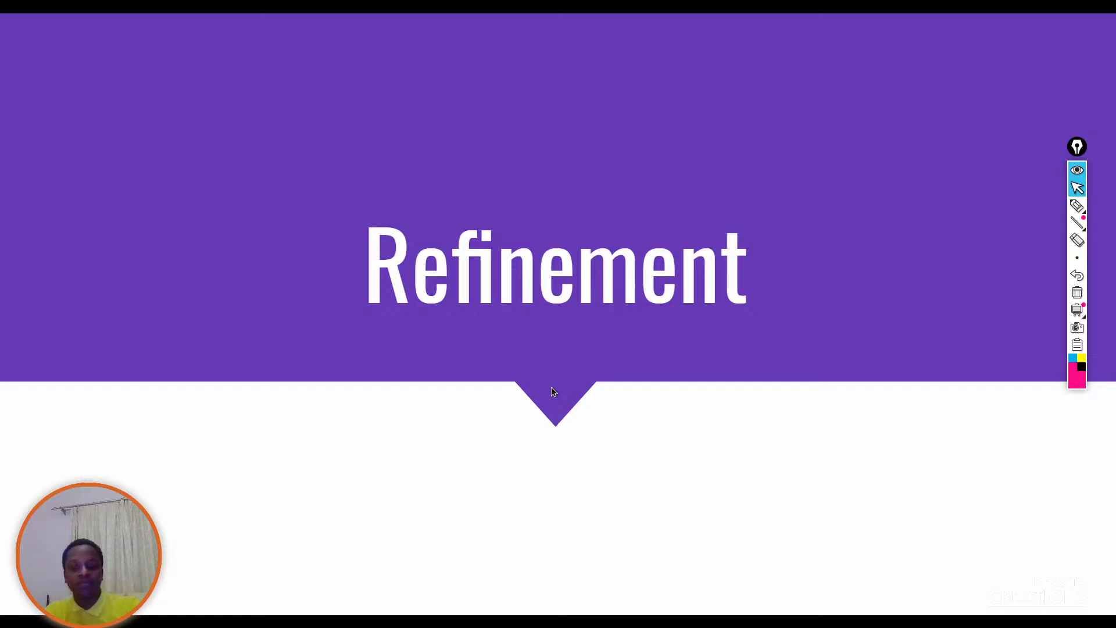
Switch back to Blender, return the Grease Pencil object to Object Mode and delete it.
{"action": "key", "text": "alt+Tab"}
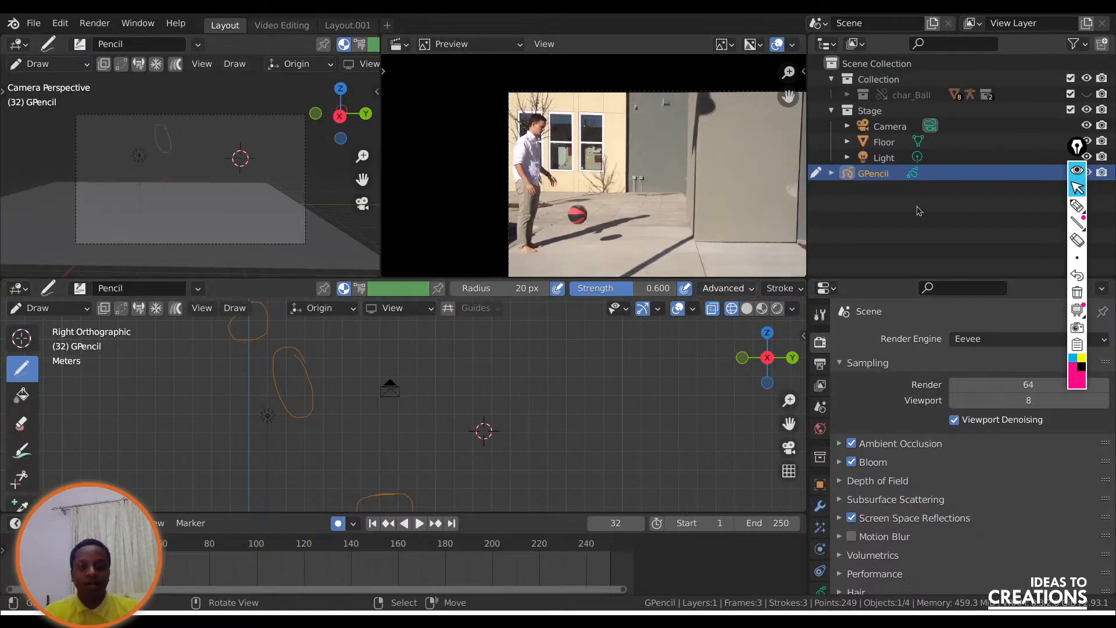
{"action": "left_click", "coordinate": [911, 183]}
{"action": "left_click", "coordinate": [889, 173]}
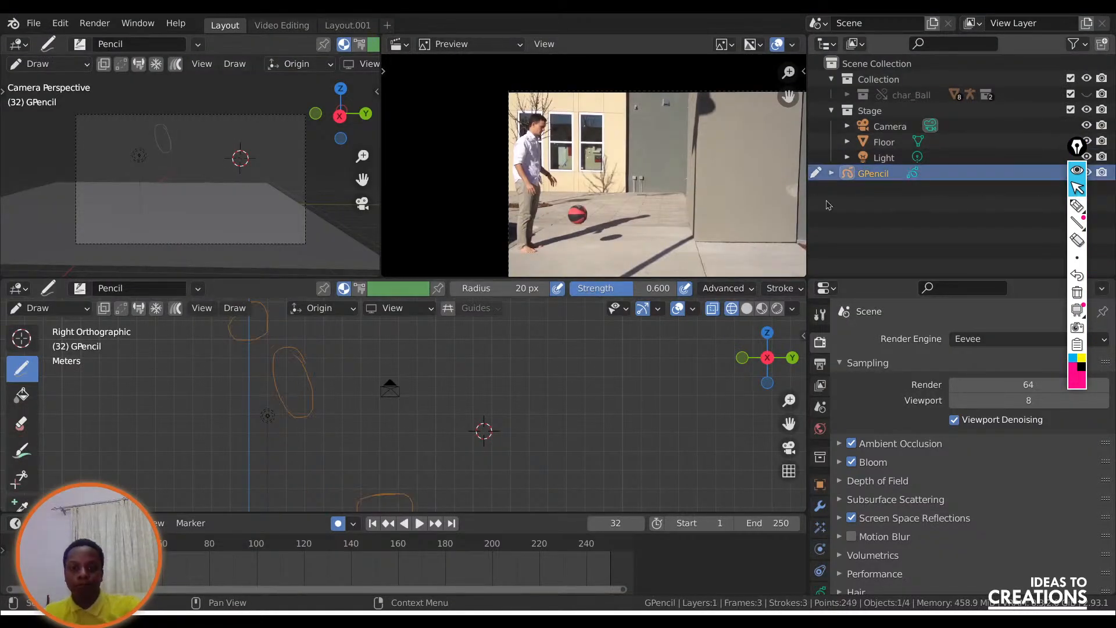
{"action": "key", "text": "x"}
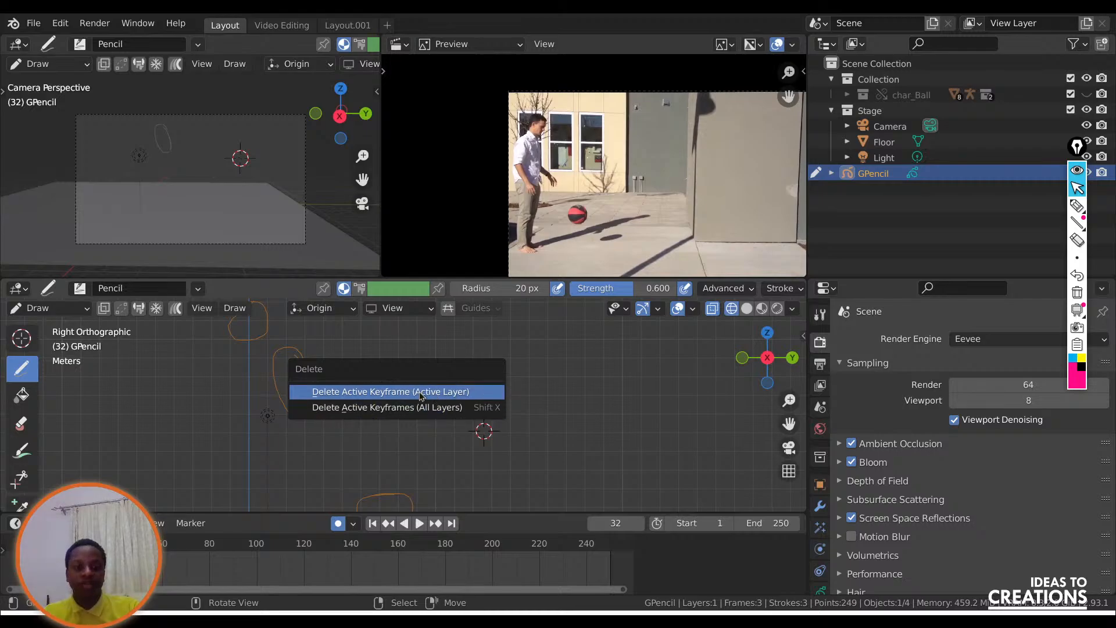
{"action": "left_click", "coordinate": [50, 307]}
{"action": "left_click", "coordinate": [44, 327]}
{"action": "key", "text": "x"}
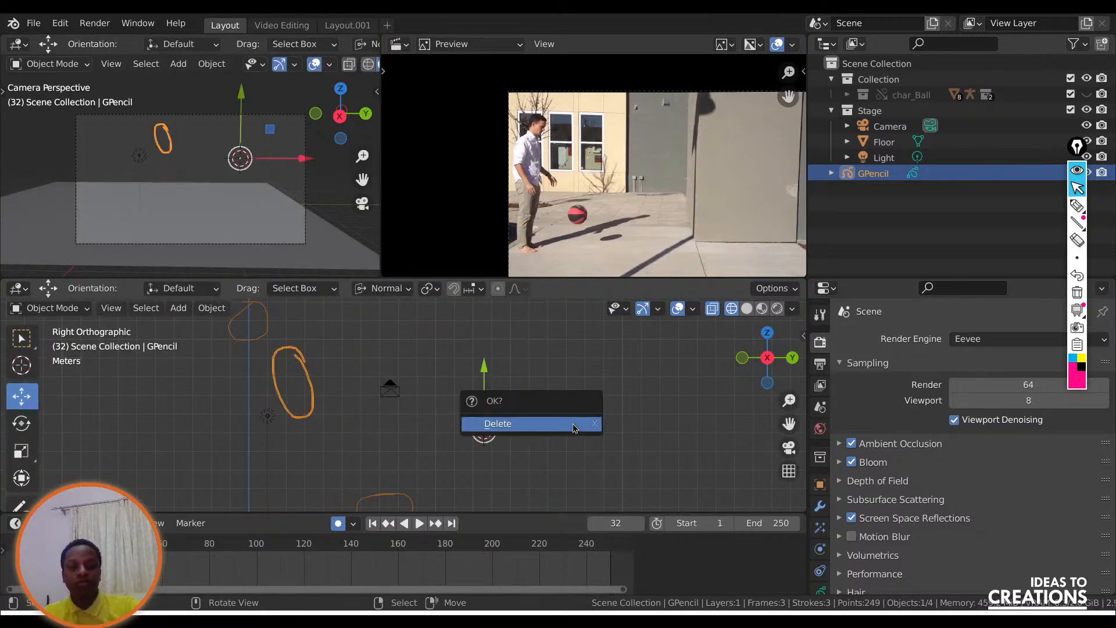
{"action": "left_click", "coordinate": [575, 425]}
Show char_Ball again, move to frame 30 and select the ball's Armature.
{"action": "left_click", "coordinate": [886, 128]}
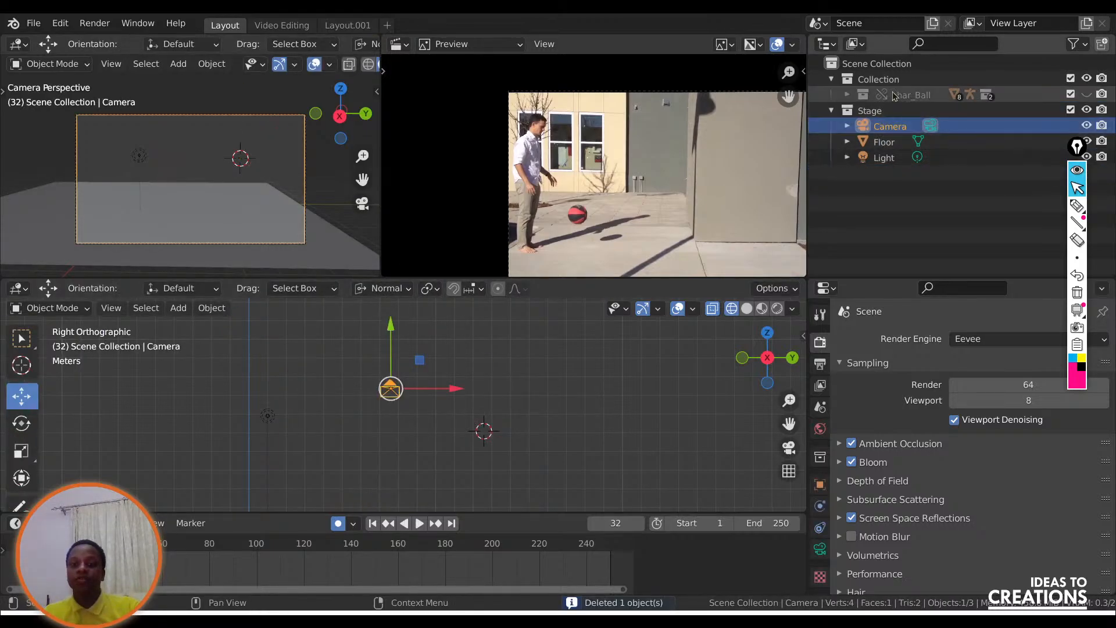
{"action": "left_click", "coordinate": [1086, 94]}
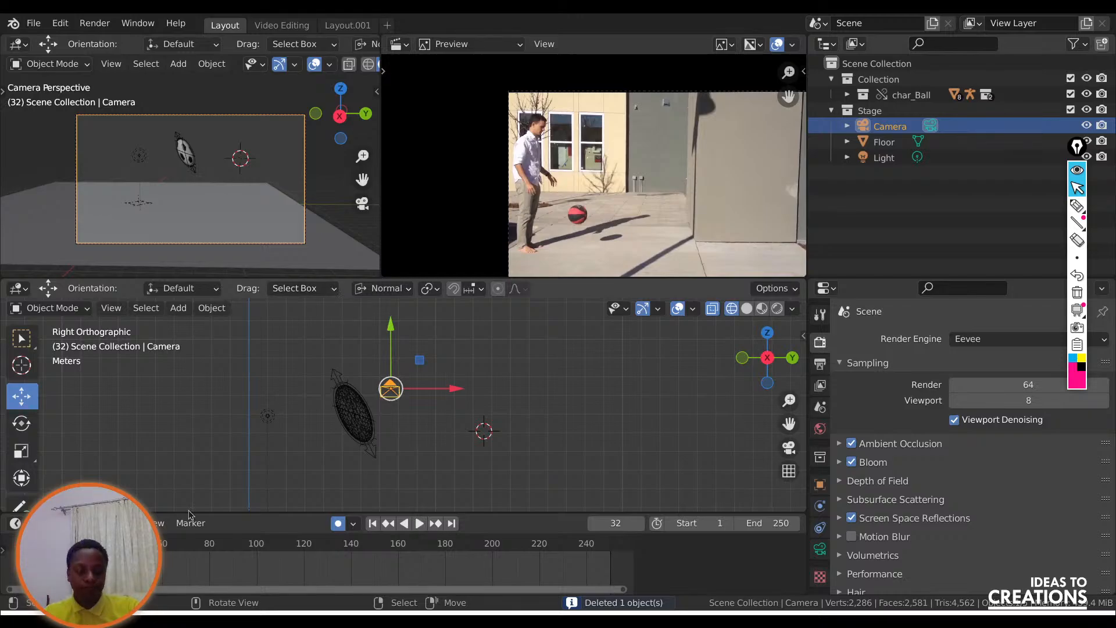
{"action": "mouse_move", "coordinate": [99, 543]}
{"action": "left_mouse_down"}
{"action": "mouse_move", "coordinate": [75, 544]}
{"action": "mouse_move", "coordinate": [91, 544]}
{"action": "left_mouse_up"}
{"action": "left_click", "coordinate": [309, 324]}
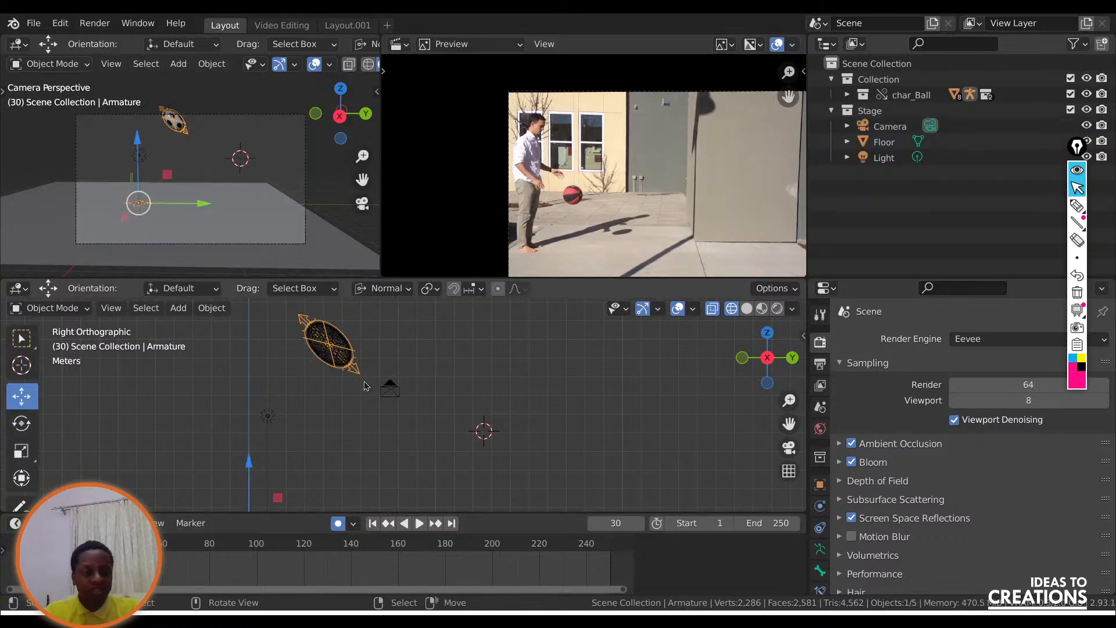
Put the ball's armature in Pose Mode and rotate the Stretch-center bone about 16° at frame 30.
{"action": "left_click", "coordinate": [50, 308]}
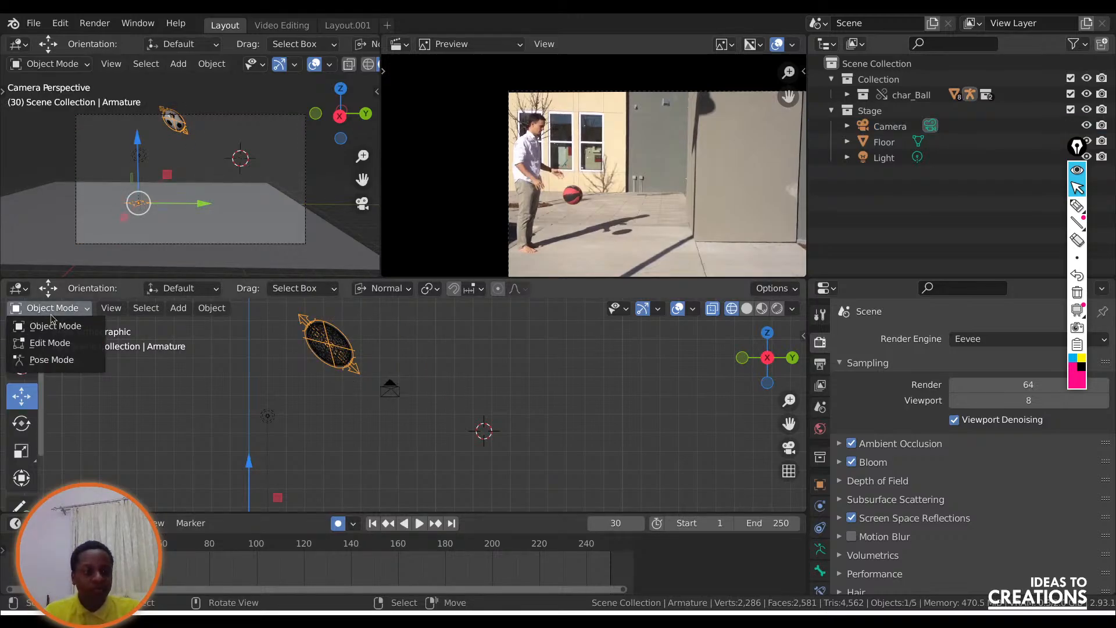
{"action": "left_click", "coordinate": [41, 360]}
{"action": "left_click", "coordinate": [308, 329]}
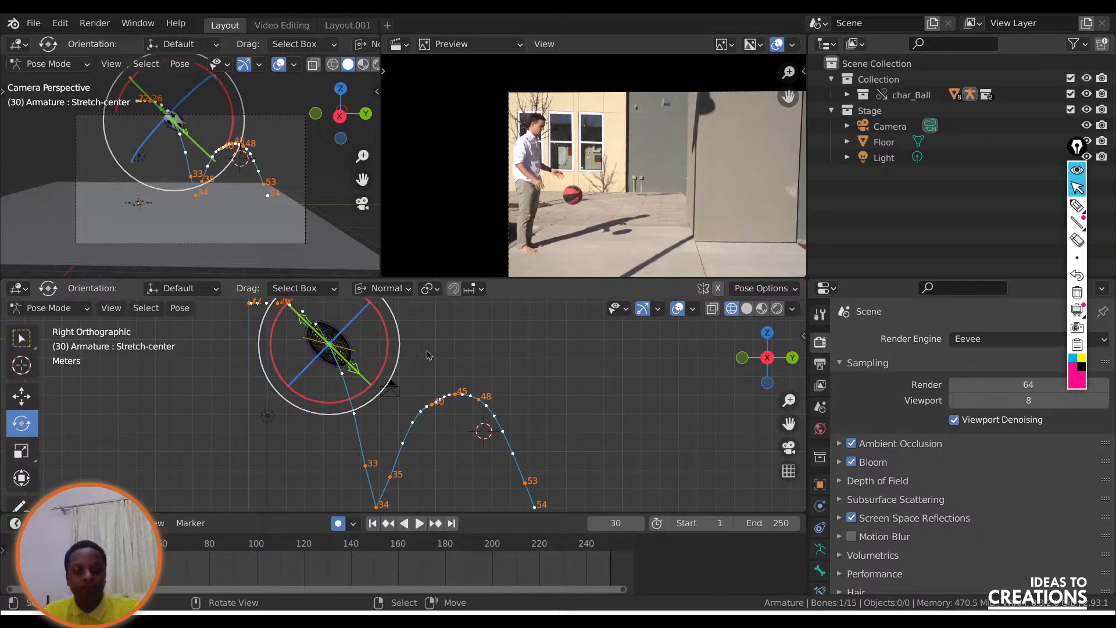
{"action": "key", "text": "r"}
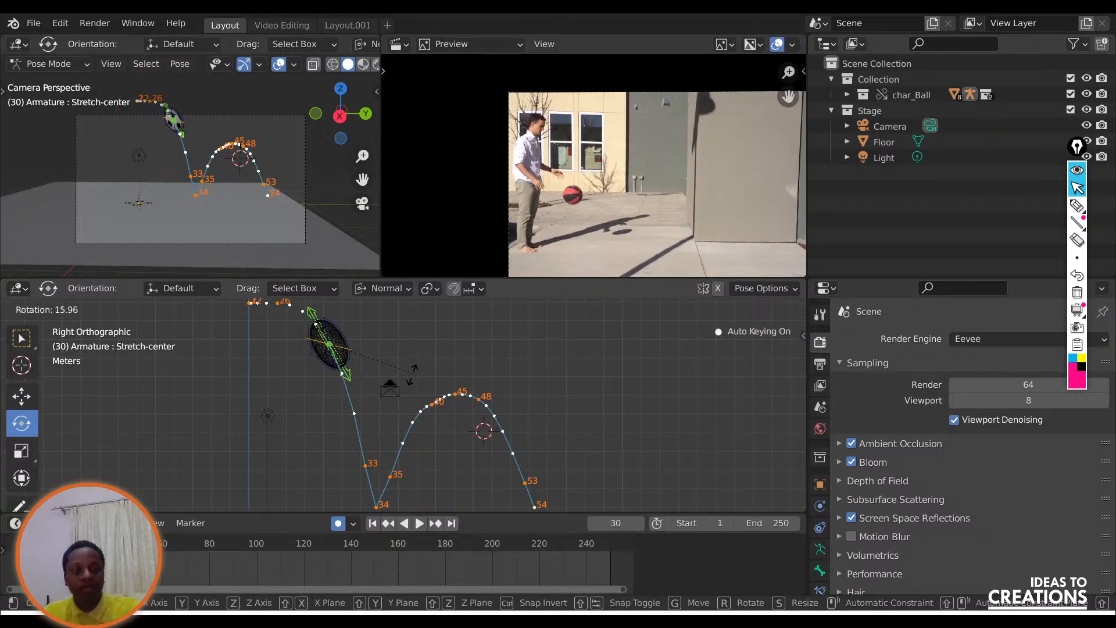
{"action": "left_click", "coordinate": [313, 312]}
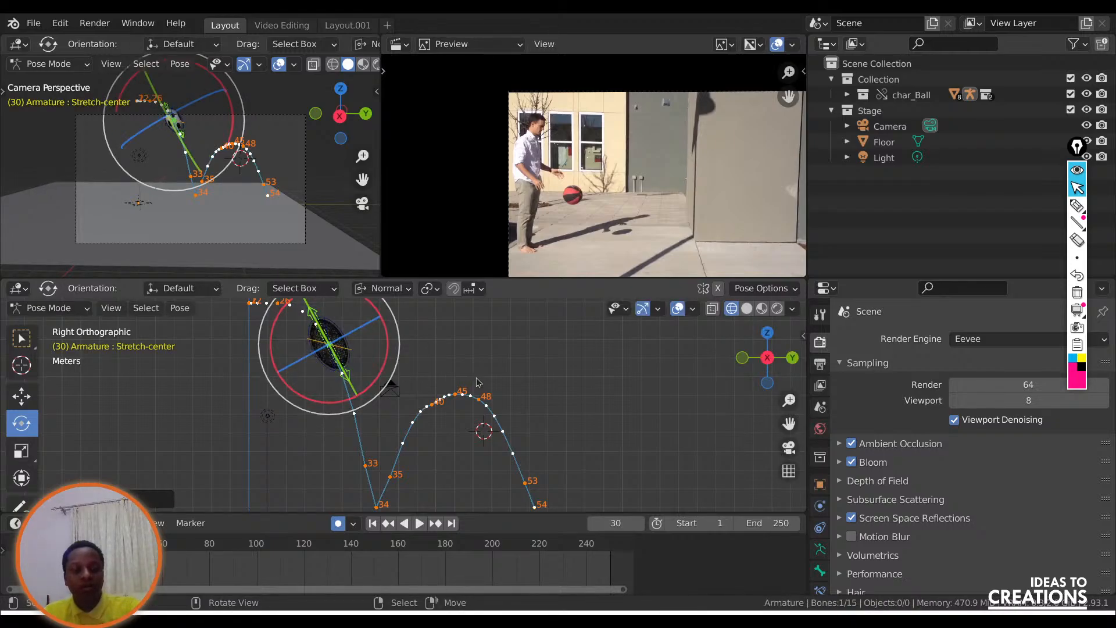
Scale the Stretch-center bone to about 0.88 and play the animation through to frame 36.
{"action": "key", "text": "s"}
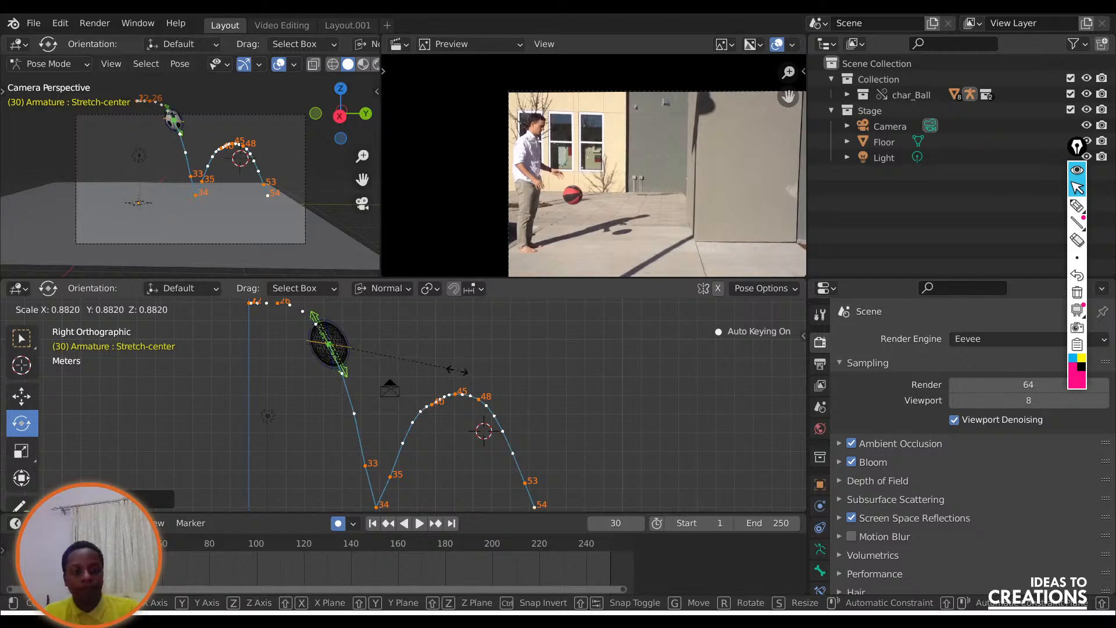
{"action": "left_click", "coordinate": [450, 358]}
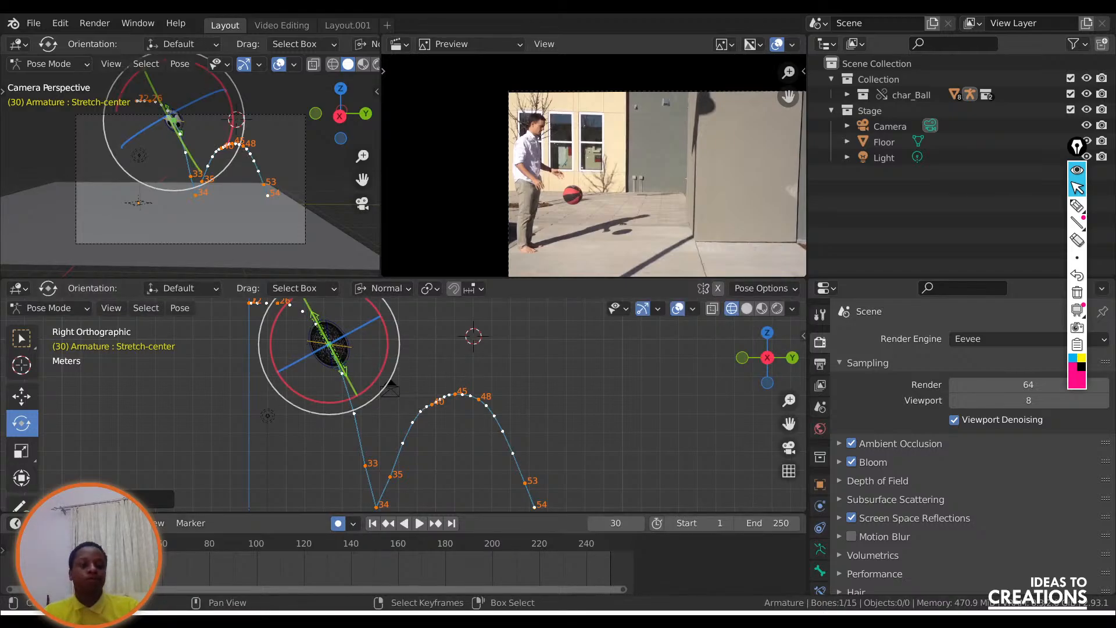
{"action": "key", "text": "space"}
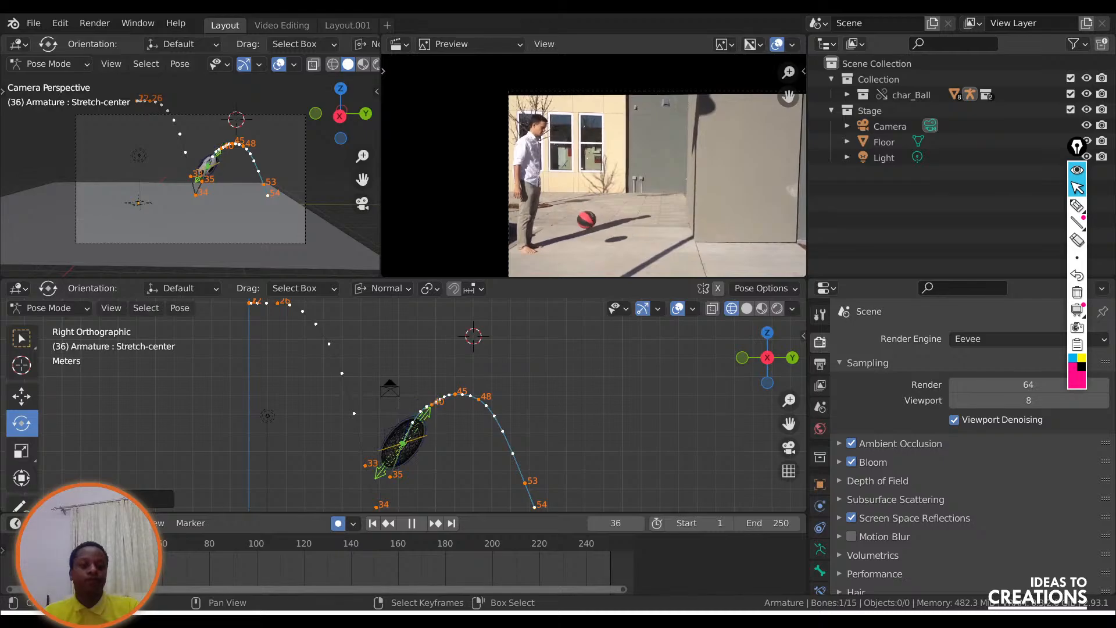
{"action": "key", "text": "space"}
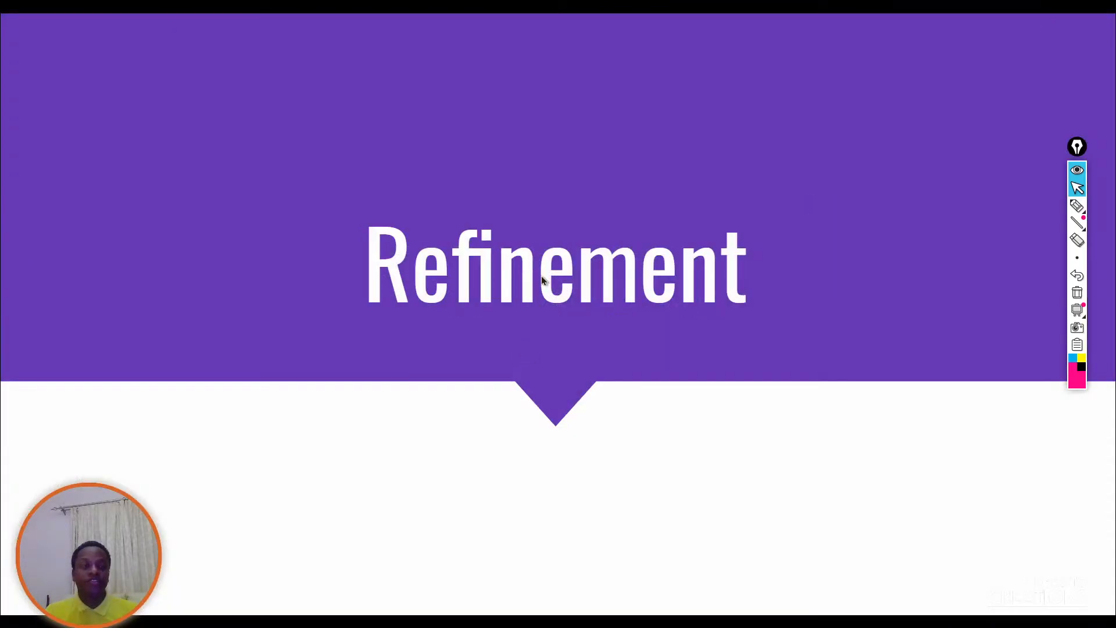
Switch to the slide presentation, look through the Final Animation slides and return to Blender.
{"action": "left_click", "coordinate": [542, 278]}
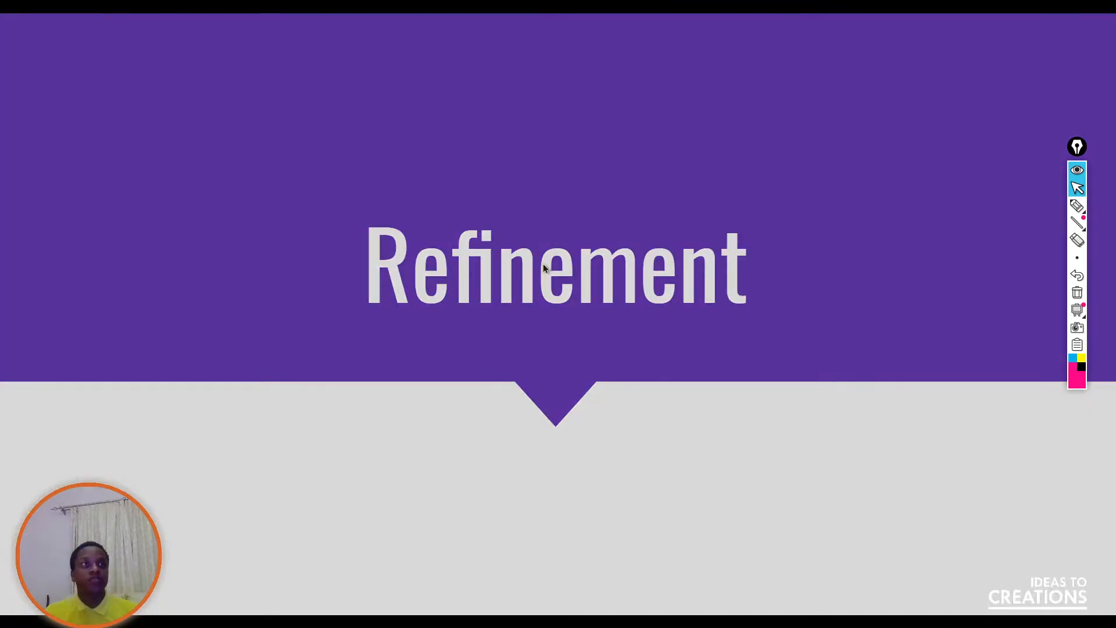
{"action": "left_click", "coordinate": [633, 242]}
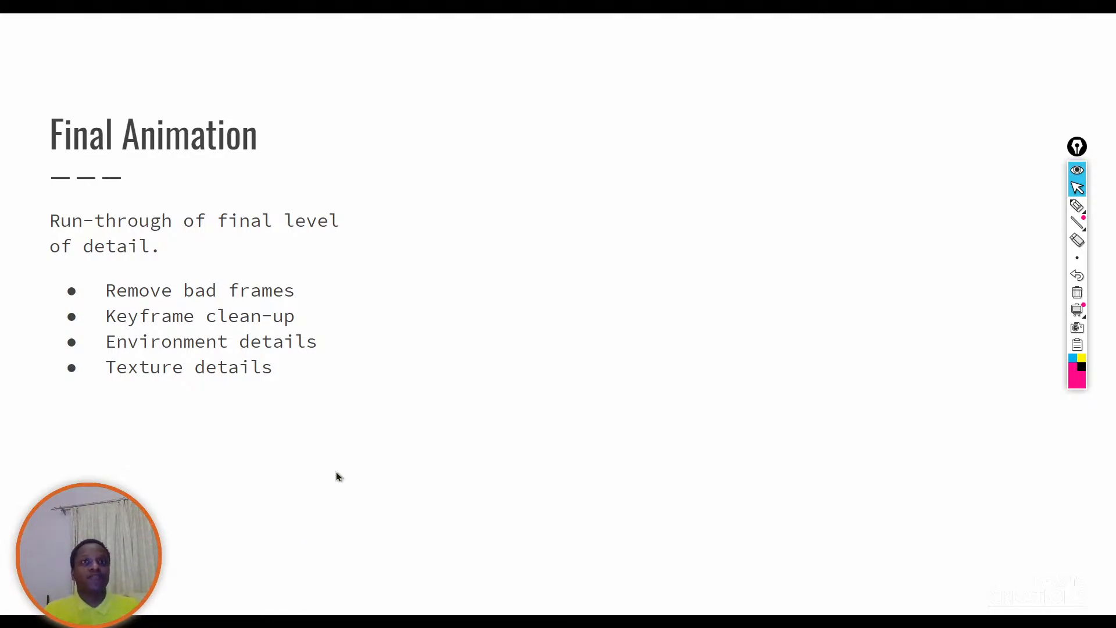
{"action": "left_click", "coordinate": [473, 358]}
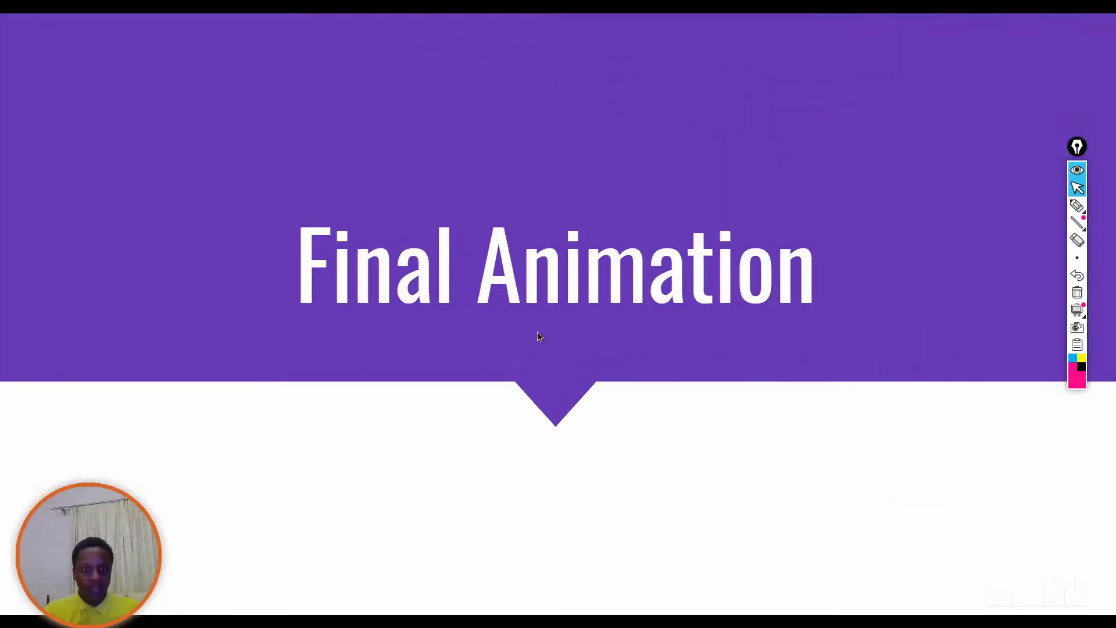
{"action": "key", "text": "alt+Tab"}
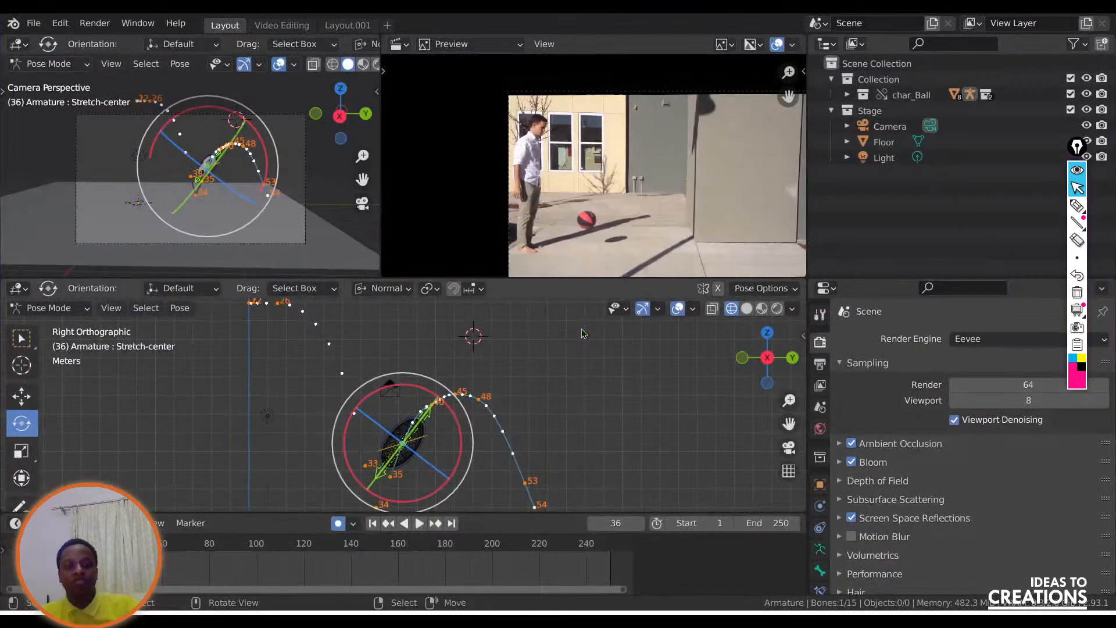
Display the orthographic side view of the ball in Material Preview shading.
{"action": "scroll", "coordinate": [436, 476], "scroll_direction": "up", "scroll_amount": 1}
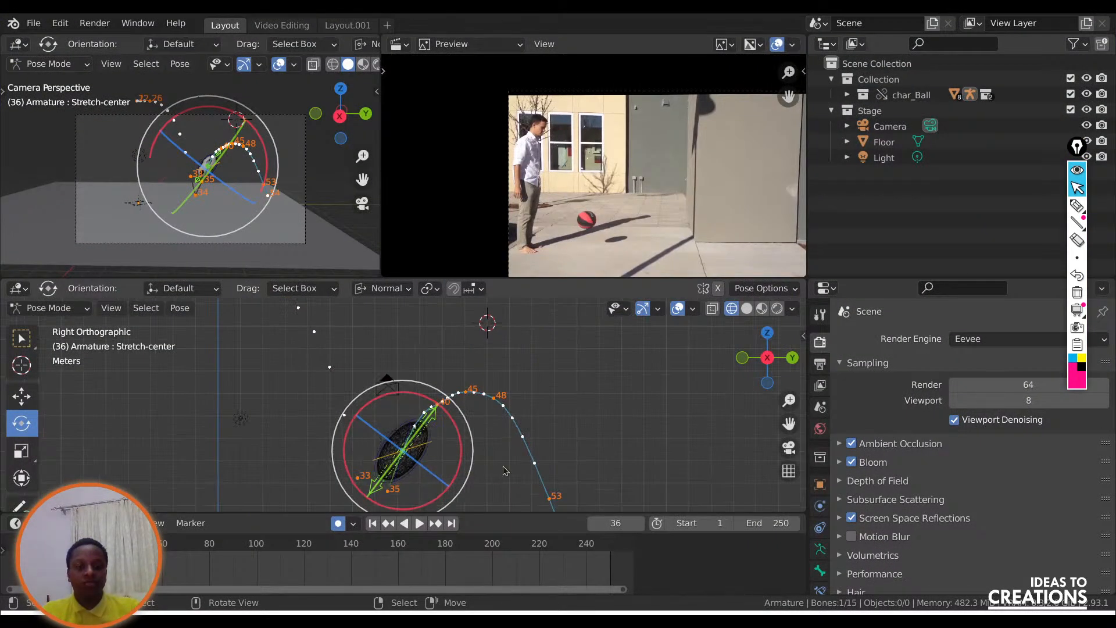
{"action": "right_click", "coordinate": [503, 468]}
{"action": "scroll", "coordinate": [442, 465], "scroll_direction": "up", "scroll_amount": 3}
{"action": "left_click", "coordinate": [746, 308]}
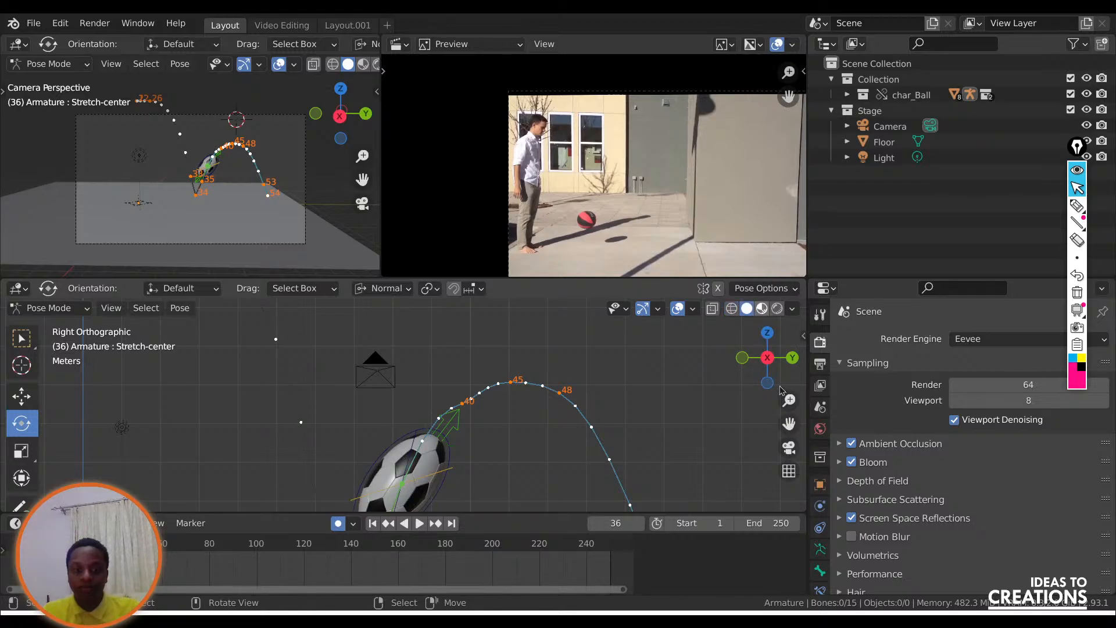
{"action": "left_click", "coordinate": [768, 358]}
{"action": "left_click_drag", "start_coordinate": [789, 424], "coordinate": [800, 302]}
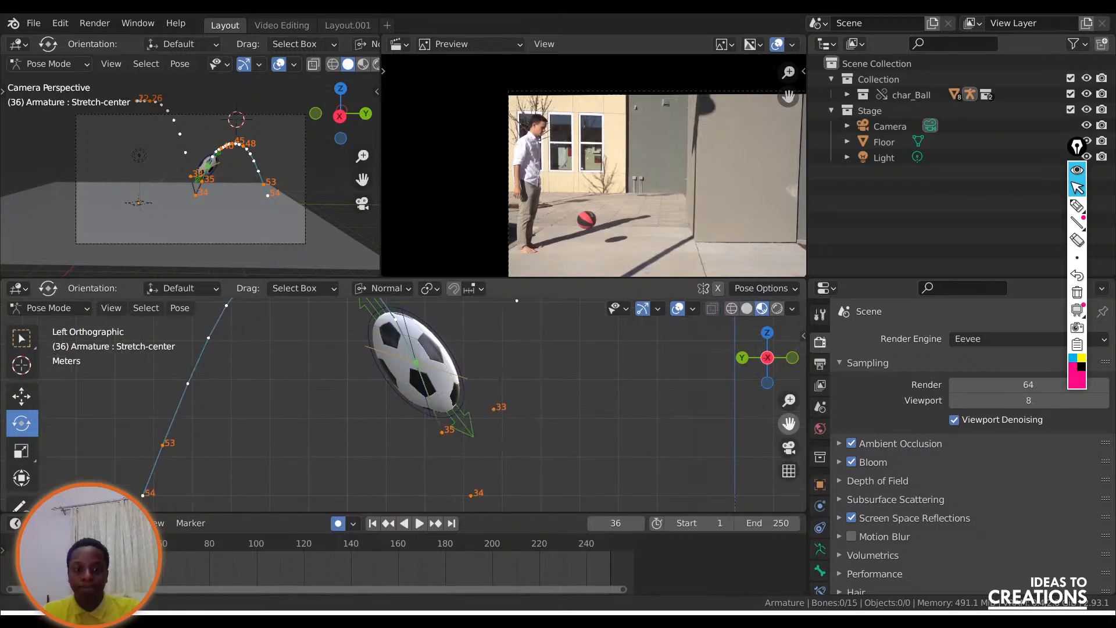
{"action": "scroll", "coordinate": [473, 445], "scroll_direction": "down", "scroll_amount": 10}
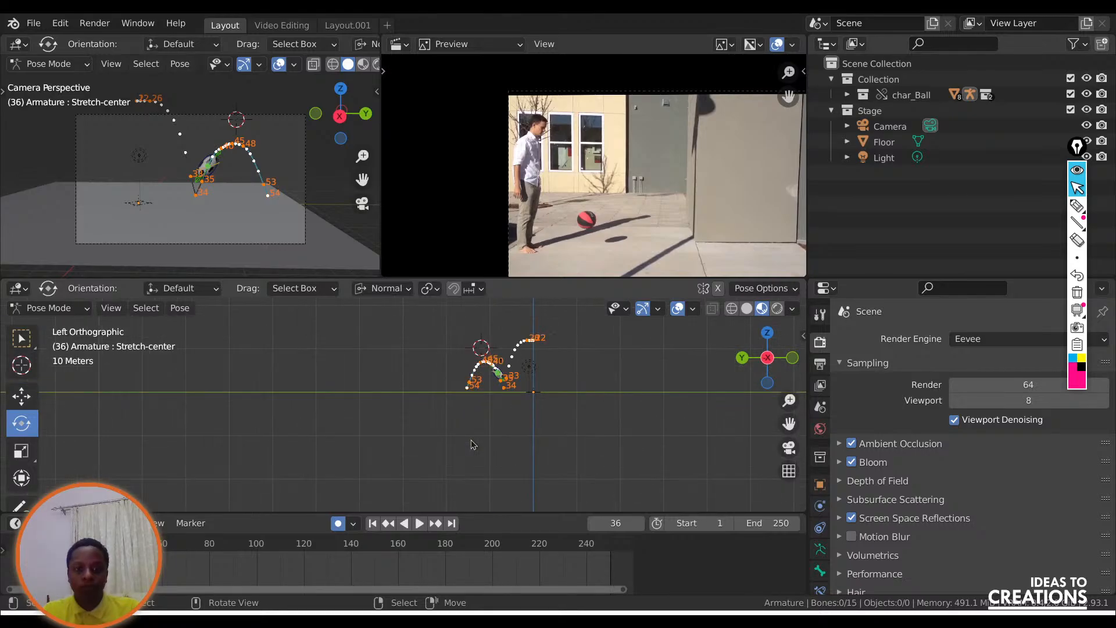
{"action": "scroll", "coordinate": [473, 445], "scroll_direction": "up", "scroll_amount": 8}
{"action": "key", "text": "KP_3"}
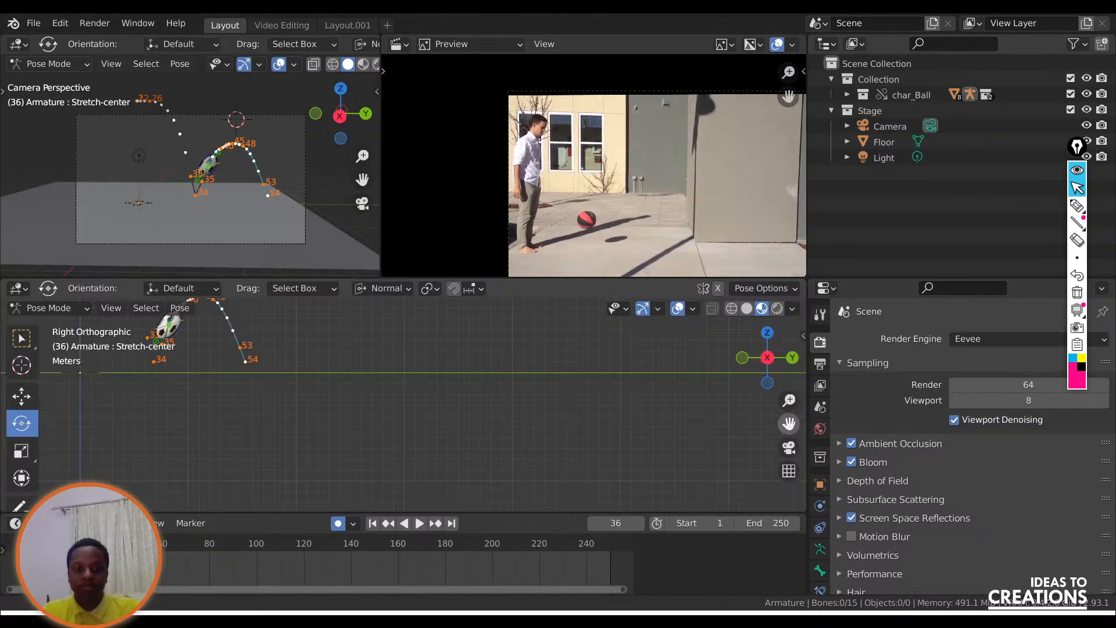
Select the ball's Rotation bone at frame 36 and try rotating it.
{"action": "scroll", "coordinate": [634, 398], "scroll_direction": "down", "scroll_amount": 13}
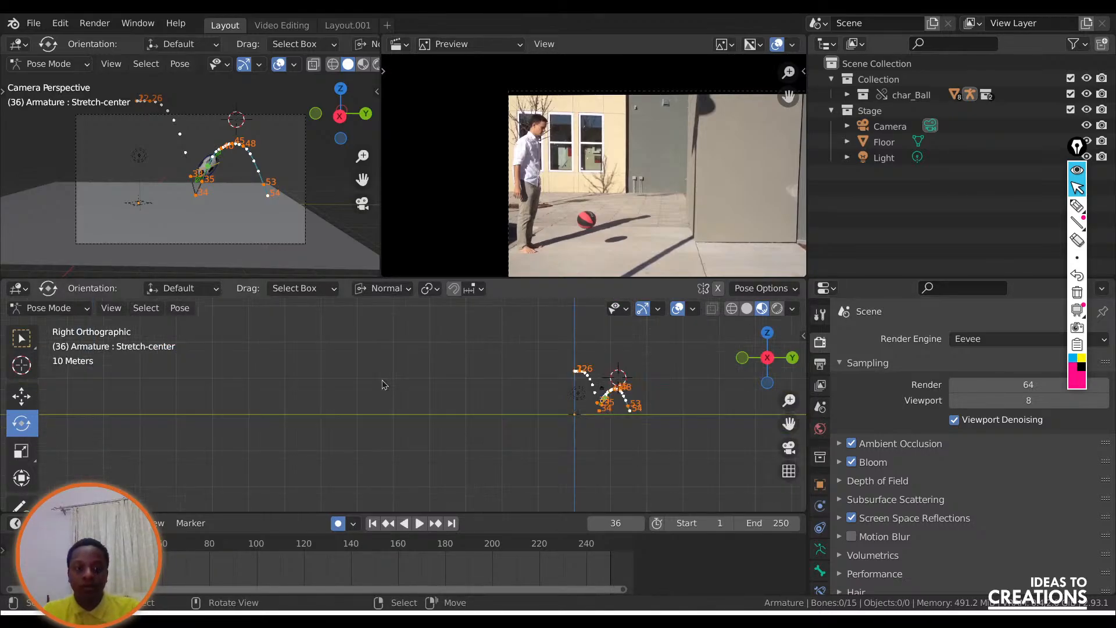
{"action": "scroll", "coordinate": [545, 401], "scroll_direction": "up", "scroll_amount": 6}
{"action": "scroll", "coordinate": [544, 407], "scroll_direction": "up", "scroll_amount": 8}
{"action": "left_click_drag", "start_coordinate": [785, 422], "coordinate": [572, 455]}
{"action": "scroll", "coordinate": [519, 444], "scroll_direction": "up", "scroll_amount": 4}
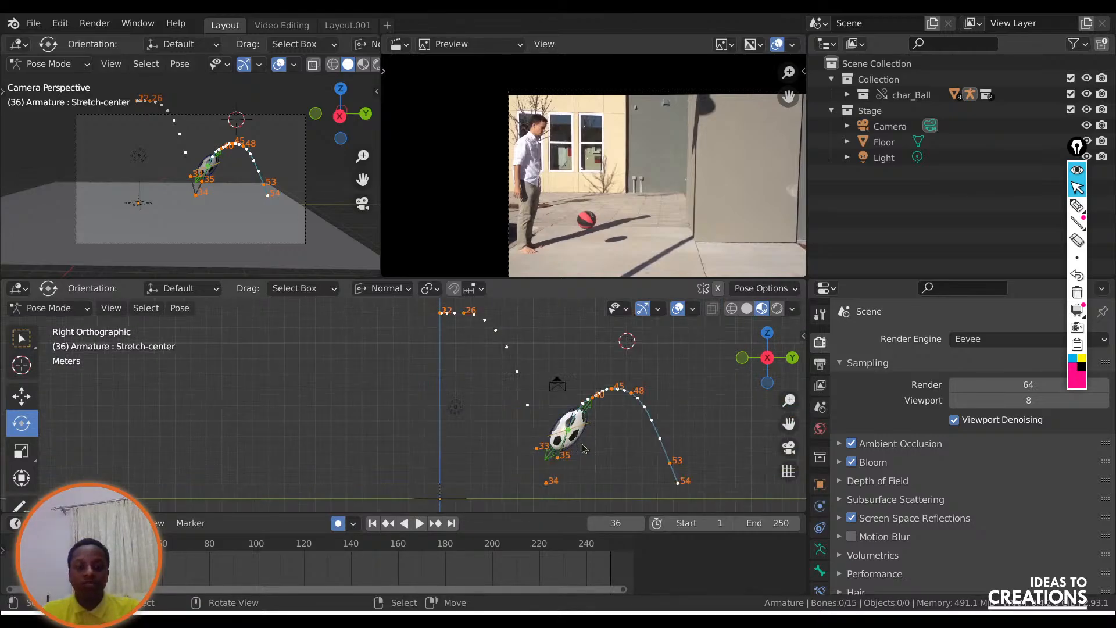
{"action": "left_click_drag", "start_coordinate": [789, 424], "coordinate": [650, 381]}
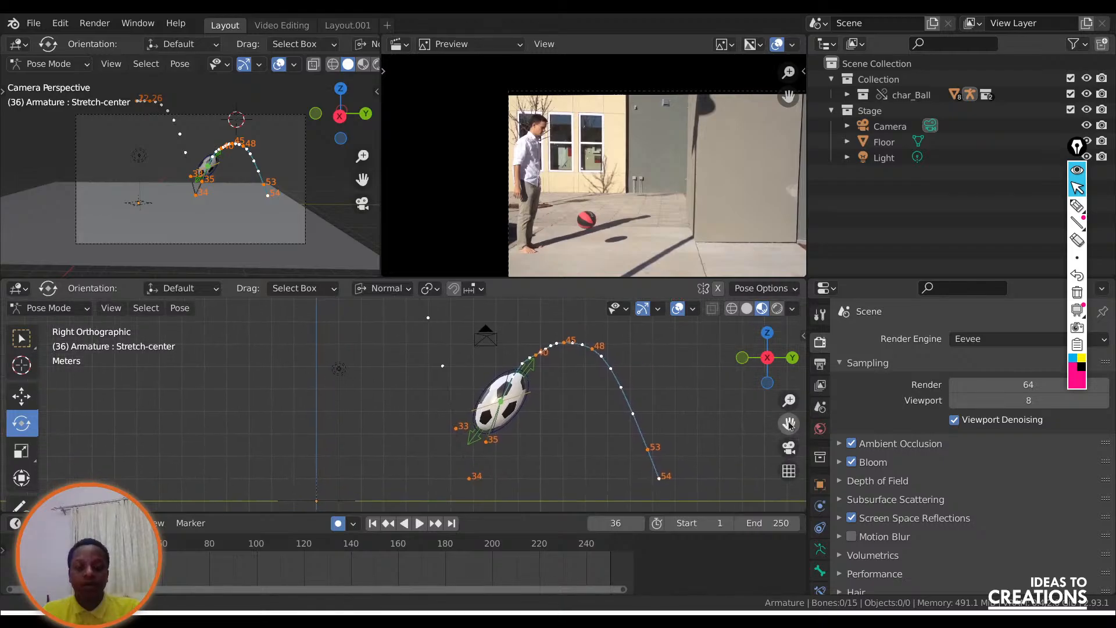
{"action": "scroll", "coordinate": [532, 420], "scroll_direction": "up", "scroll_amount": 2}
{"action": "left_click", "coordinate": [552, 379]}
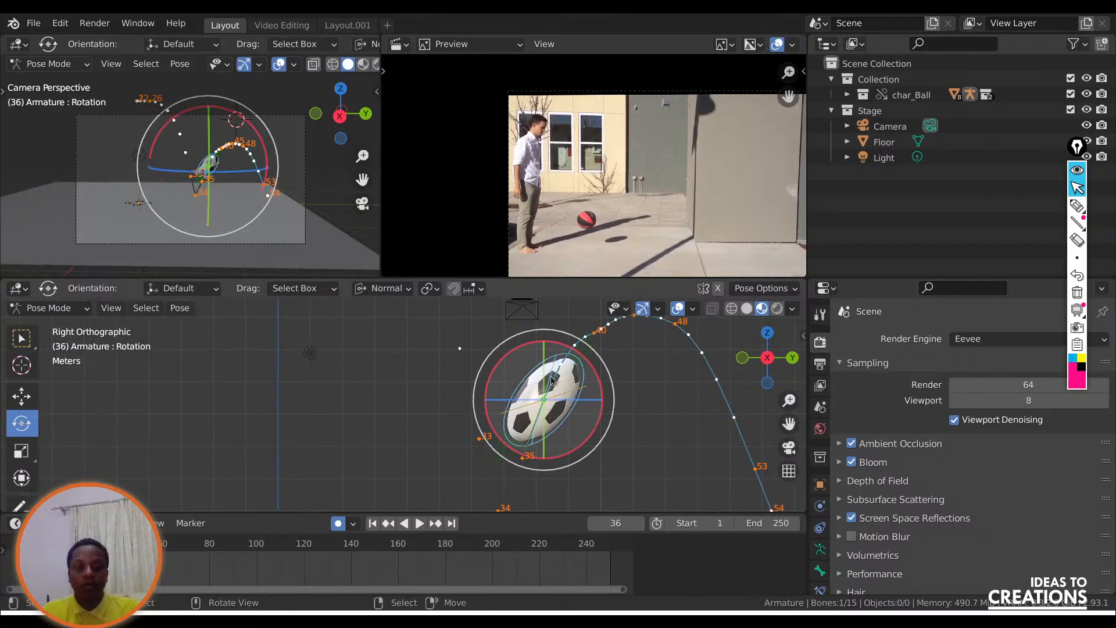
{"action": "left_click_drag", "start_coordinate": [547, 341], "coordinate": [500, 396]}
{"action": "scroll", "coordinate": [500, 401], "scroll_direction": "down", "scroll_amount": 3}
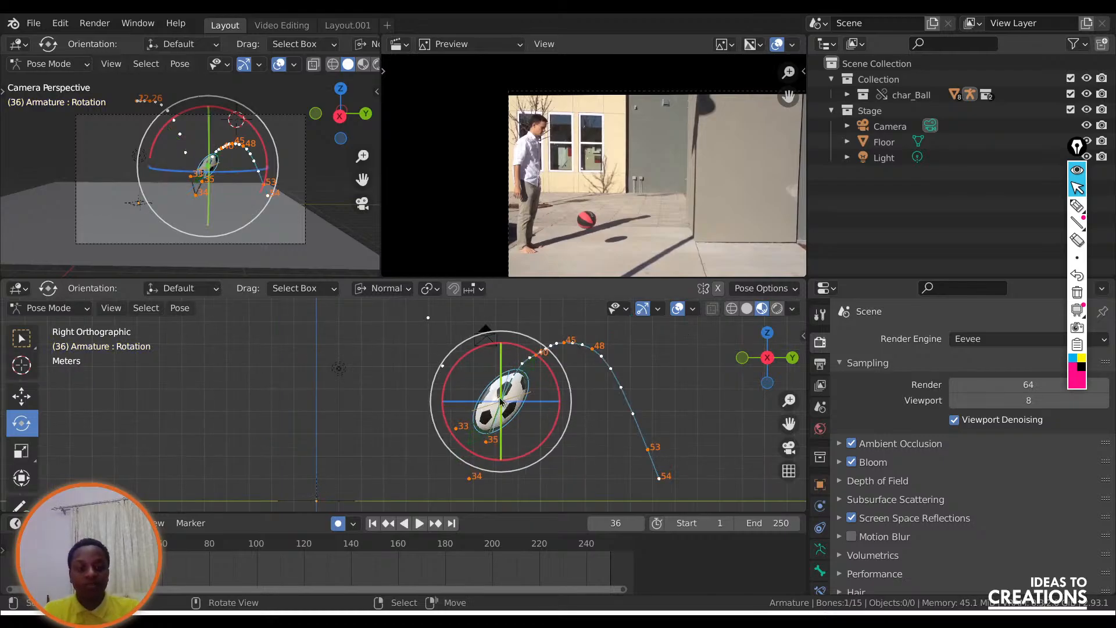
Play the animation from the first frame, return to the keyframe at frame 22 and open the Layout.001 workspace.
{"action": "key", "text": "shift+Left"}
{"action": "key", "text": "space"}
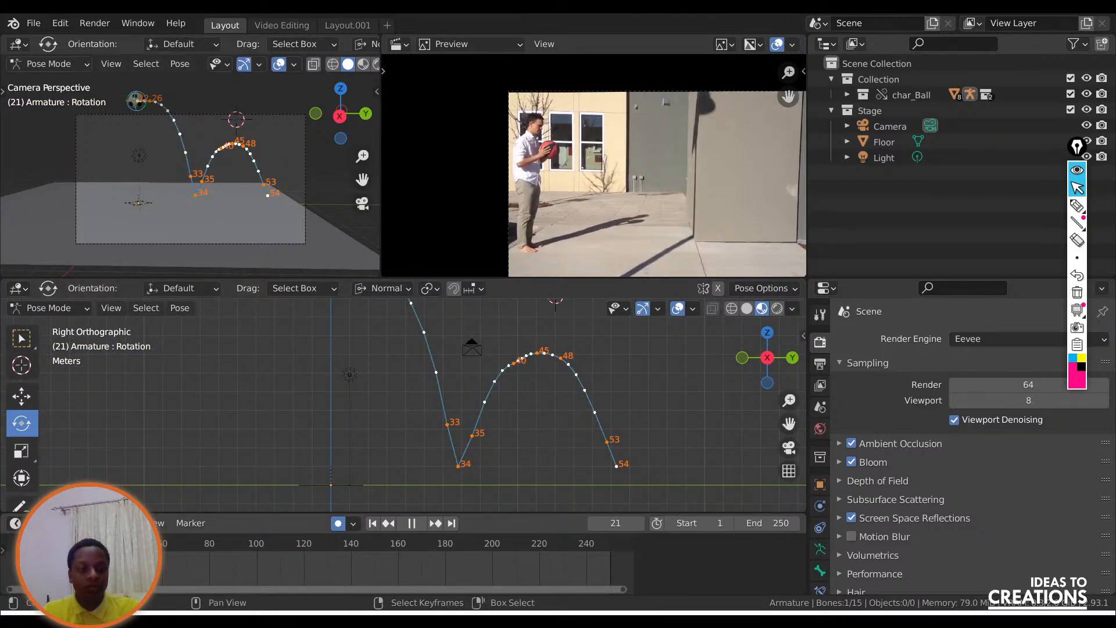
{"action": "key", "text": "space"}
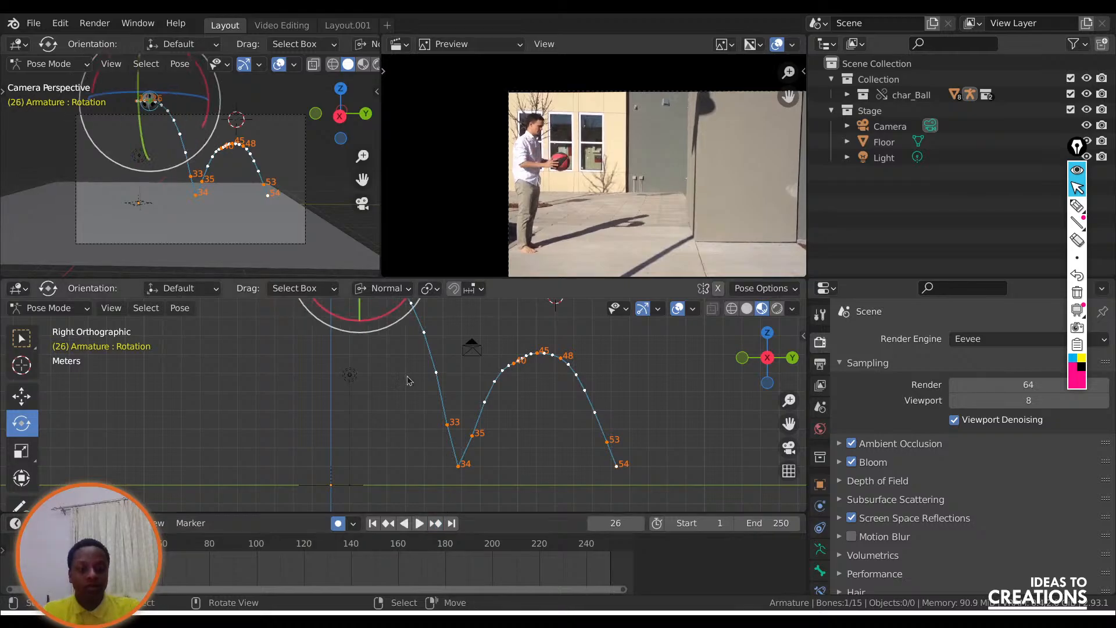
{"action": "left_click", "coordinate": [389, 523]}
{"action": "left_click", "coordinate": [336, 25]}
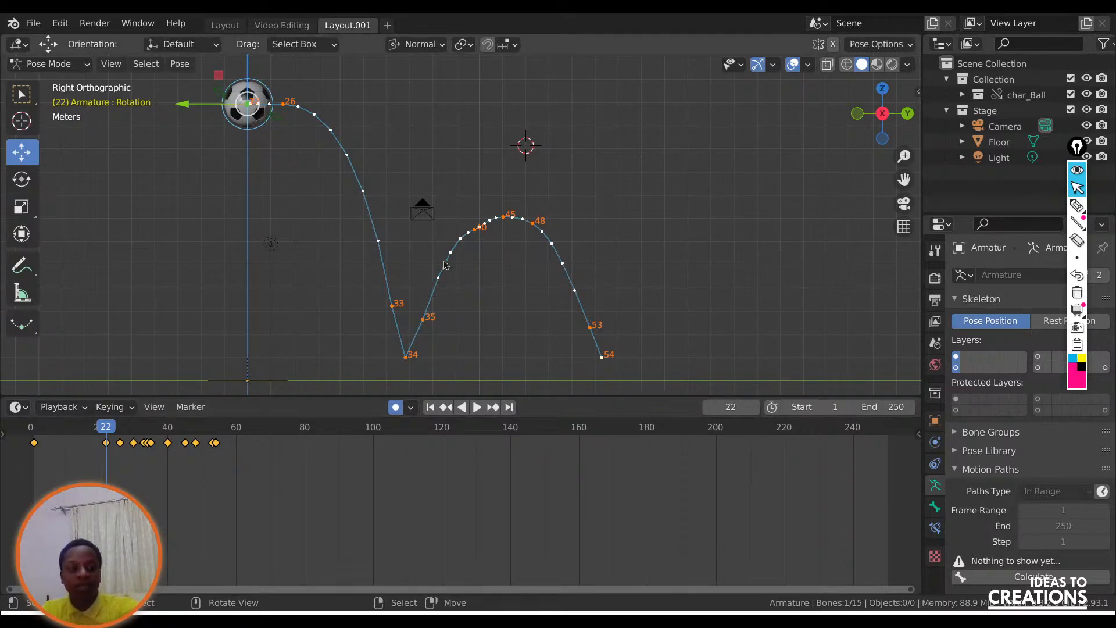
Try to insert a keyframe on the Rotation bone and clear the active keying set.
{"action": "key", "text": "i"}
{"action": "left_click", "coordinate": [110, 407]}
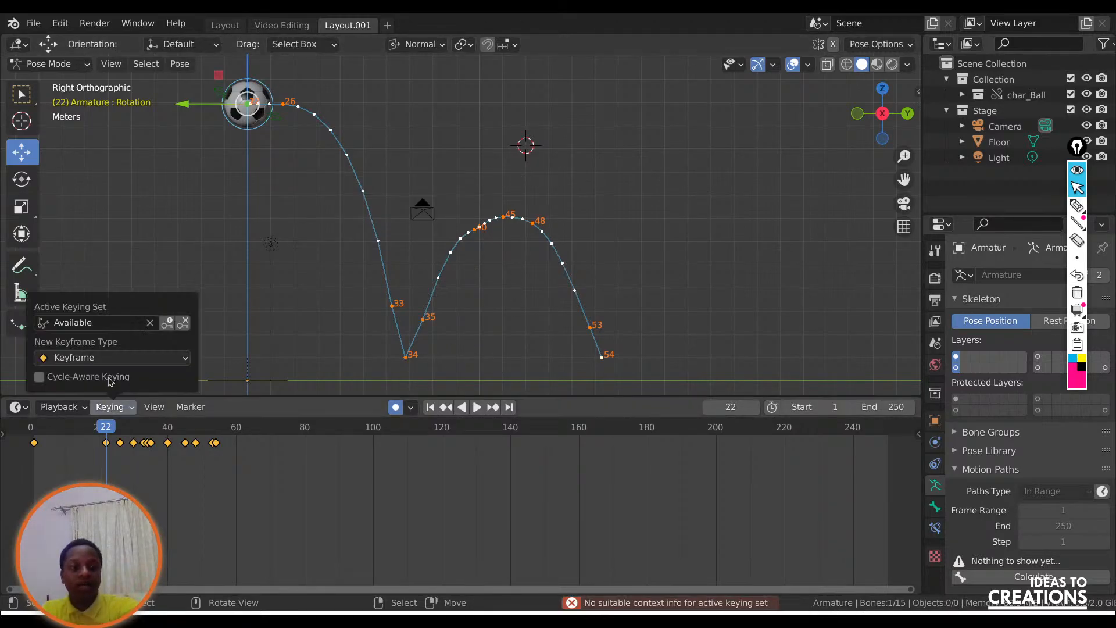
{"action": "left_click", "coordinate": [122, 322]}
Try to insert a Rotation keyframe at frame 22 with no bone selected.
{"action": "right_click", "coordinate": [503, 171]}
{"action": "key", "text": "i"}
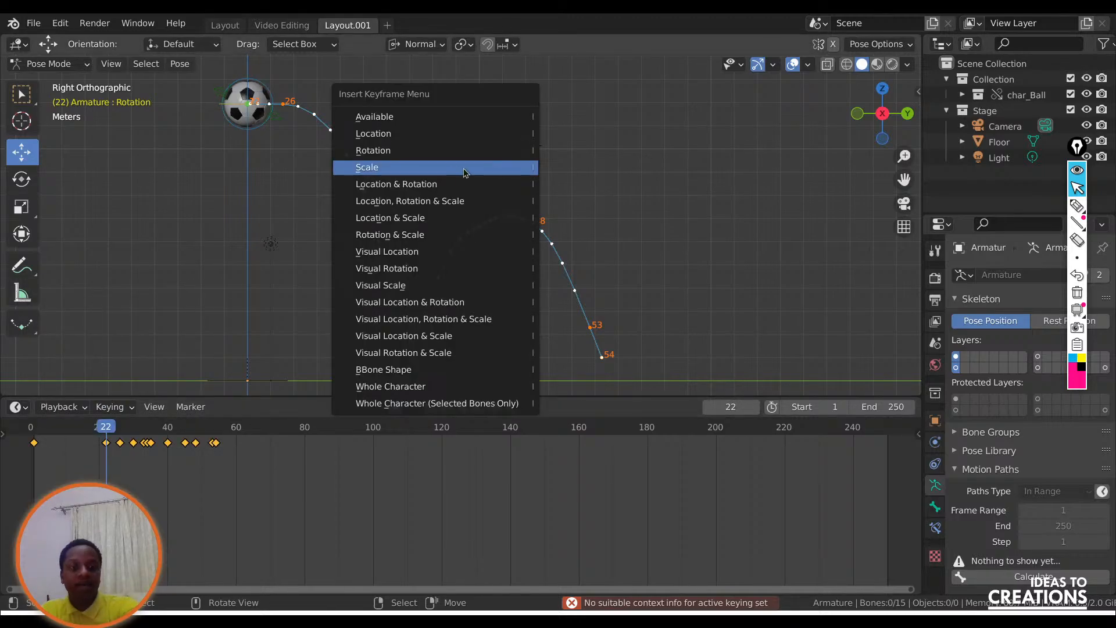
{"action": "left_click", "coordinate": [369, 148]}
{"action": "key", "text": "i"}
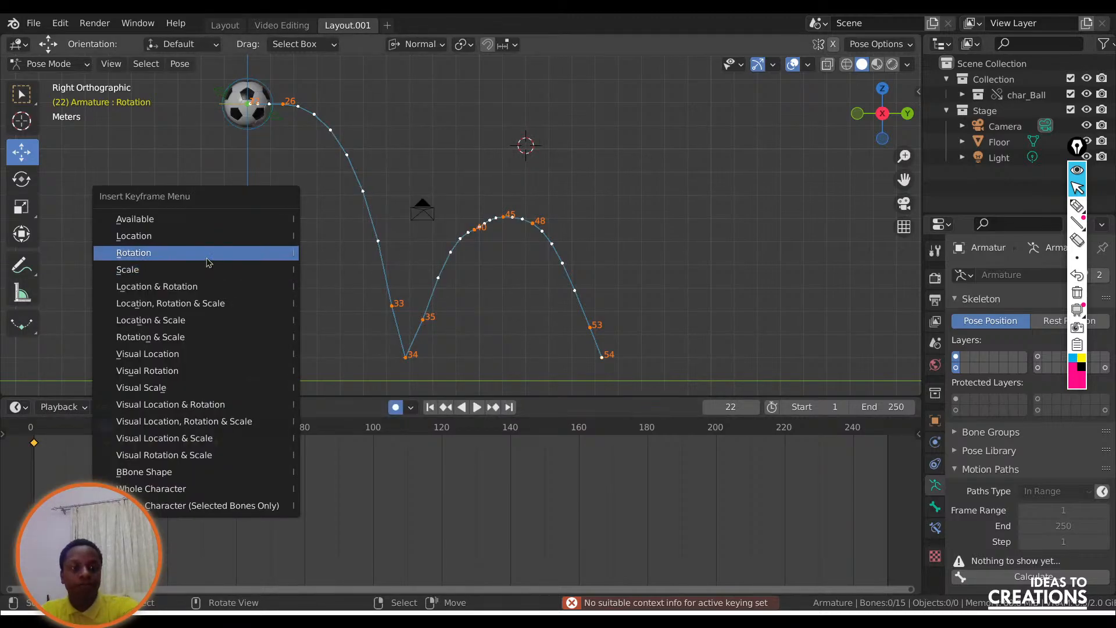
{"action": "left_click", "coordinate": [210, 254]}
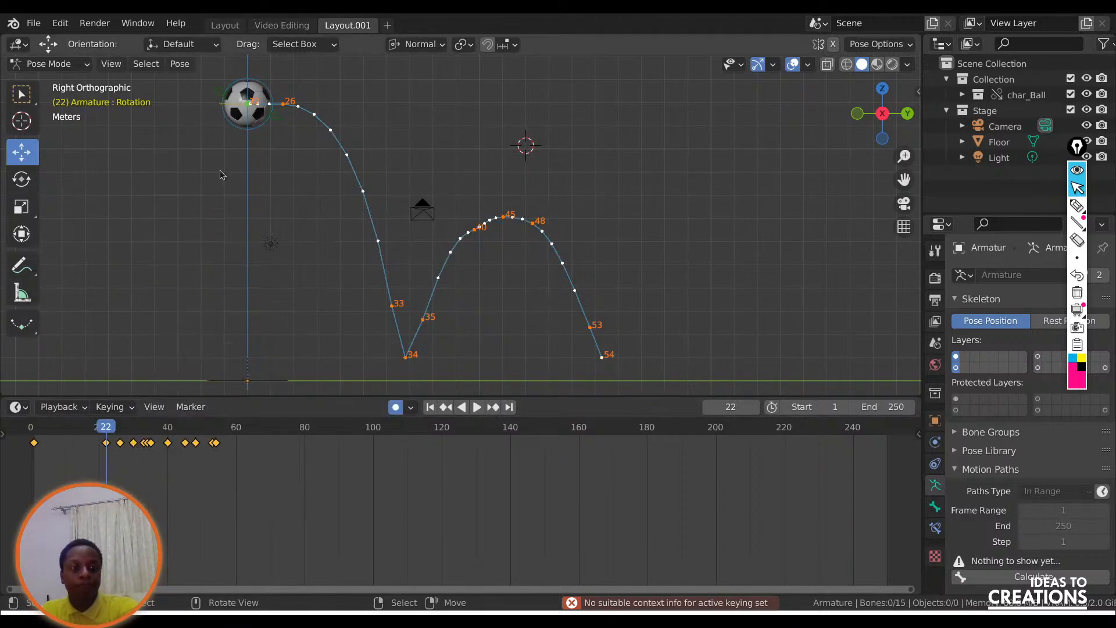
Insert a Rotation keyframe on the ball's main bone at frame 22 and play forward to frame 34.
{"action": "left_click", "coordinate": [249, 102]}
{"action": "key", "text": "i"}
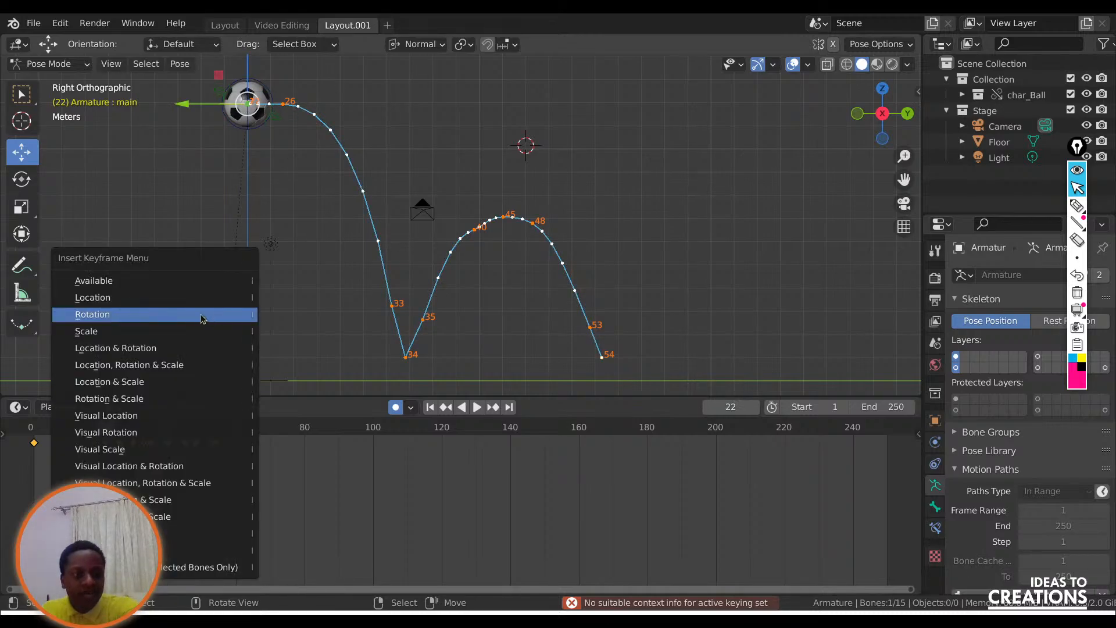
{"action": "left_click", "coordinate": [201, 314]}
{"action": "key", "text": "space"}
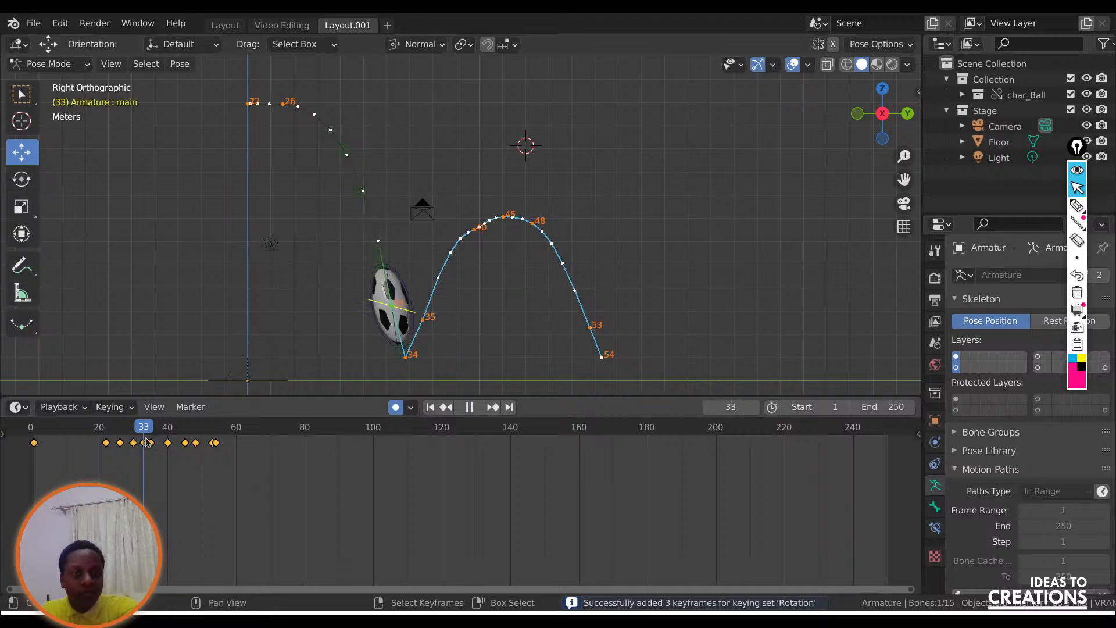
{"action": "key", "text": "space"}
{"action": "key", "text": "s"}
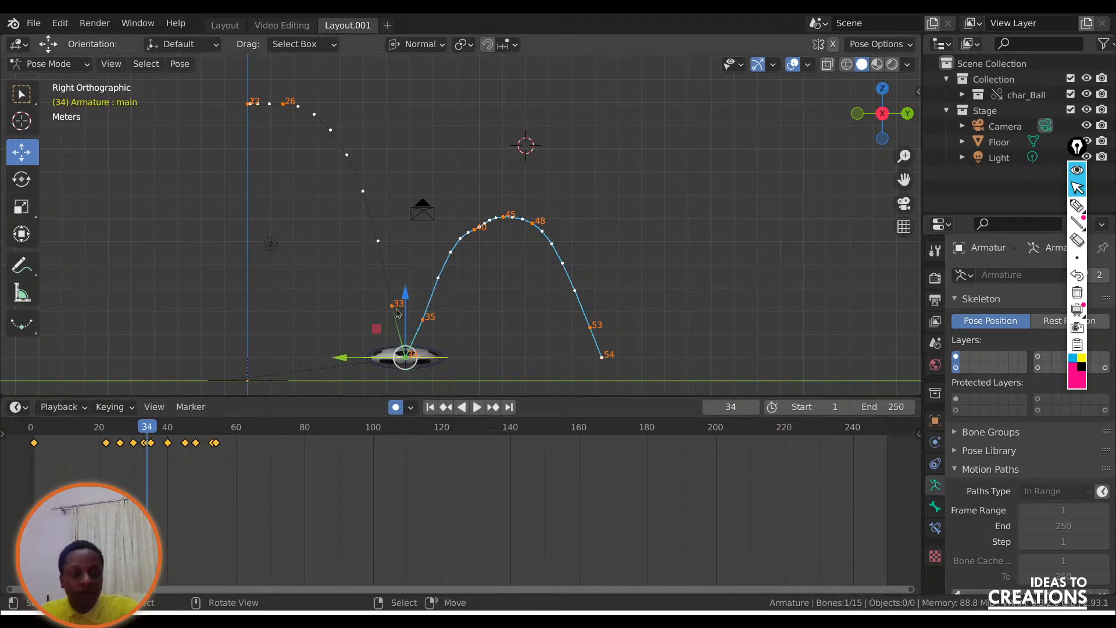
{"action": "key", "text": "r"}
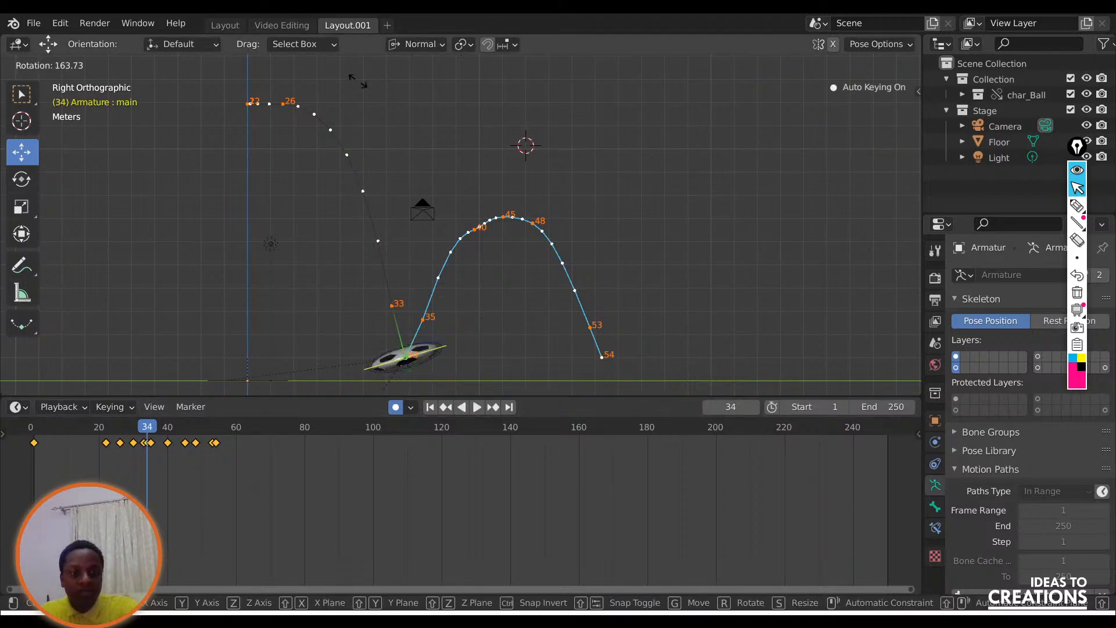
{"action": "key", "text": "Escape"}
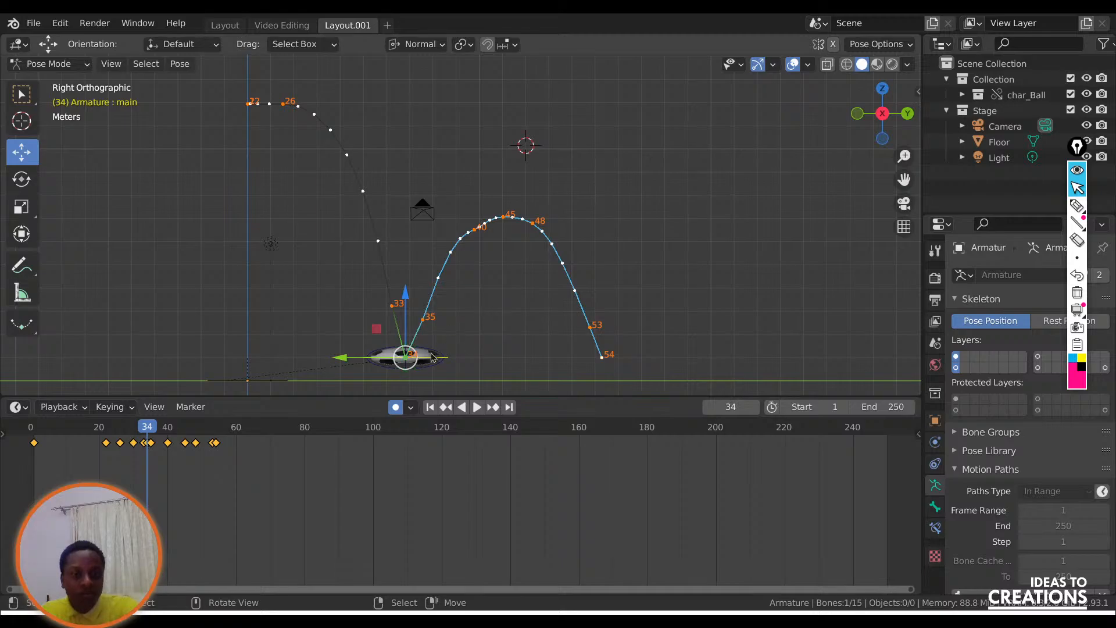
Try rotating the ball's Rotation bone at frame 34 and replay the animation from frame 22.
{"action": "key", "text": "r"}
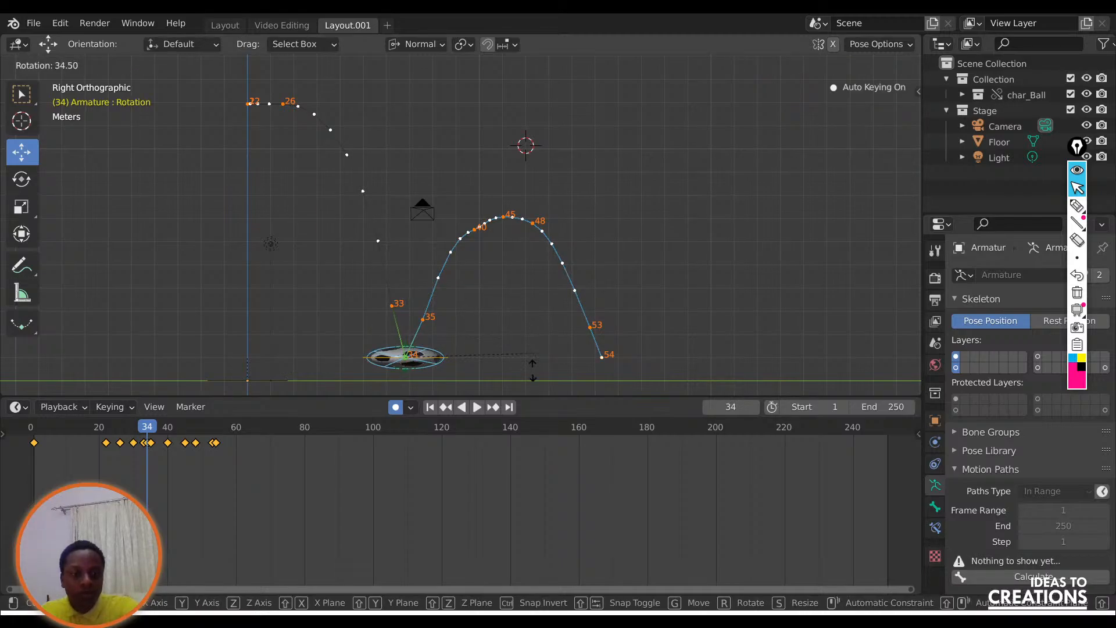
{"action": "key", "text": "Escape"}
{"action": "left_click", "coordinate": [107, 432]}
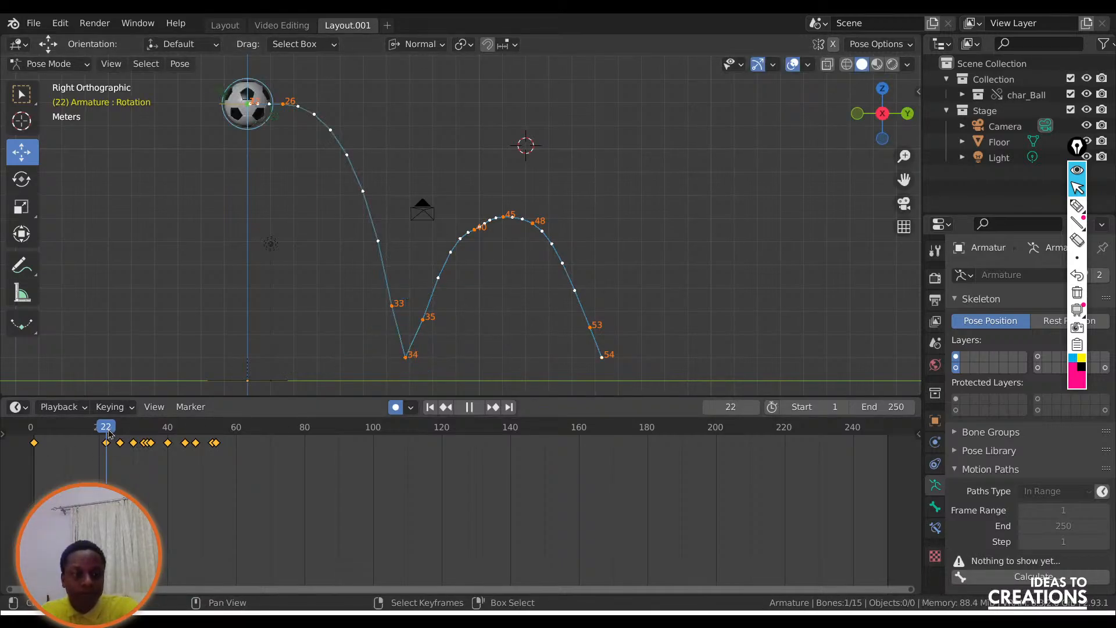
Return to frame 1 and insert a Rotation keyframe on the ball's Rotation bone.
{"action": "left_click", "coordinate": [451, 405]}
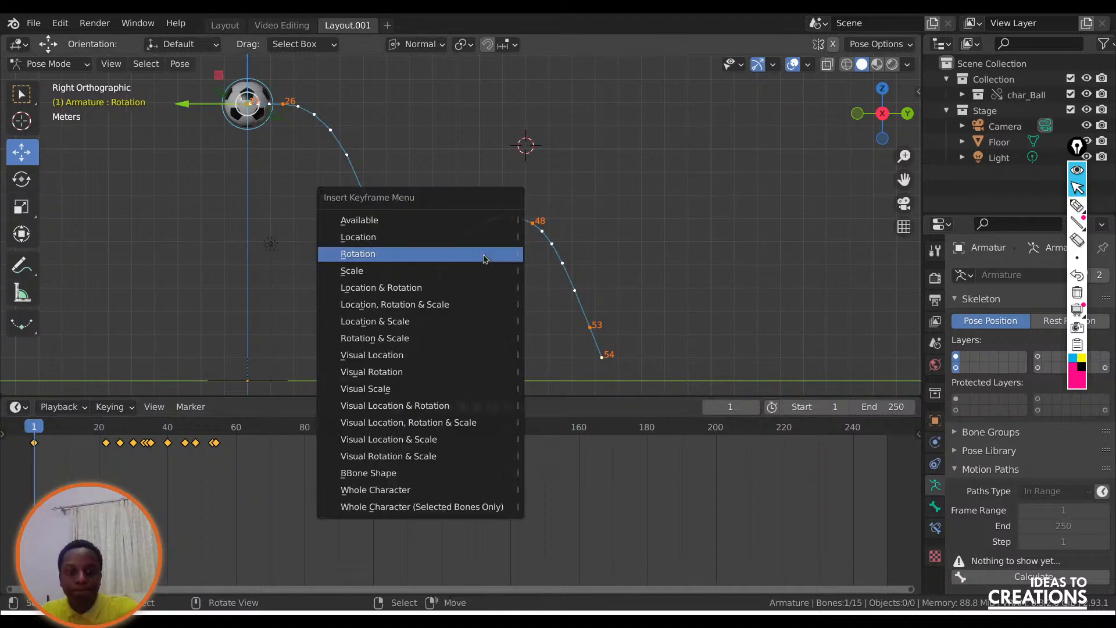
{"action": "left_click", "coordinate": [484, 254]}
{"action": "key", "text": "shift+Left"}
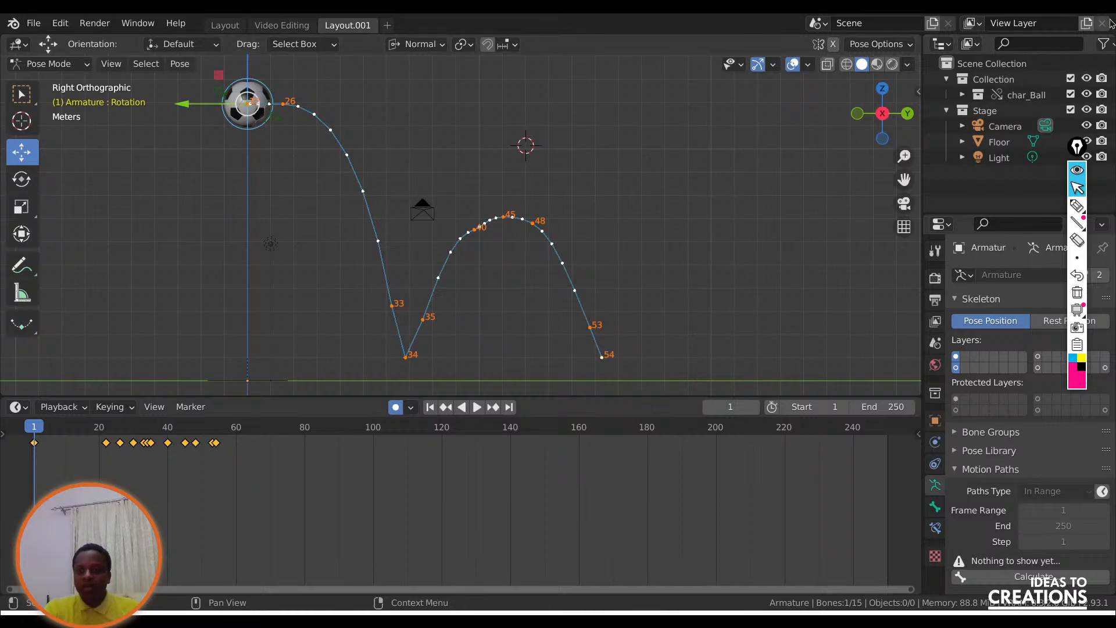
{"action": "left_click", "coordinate": [1066, 11]}
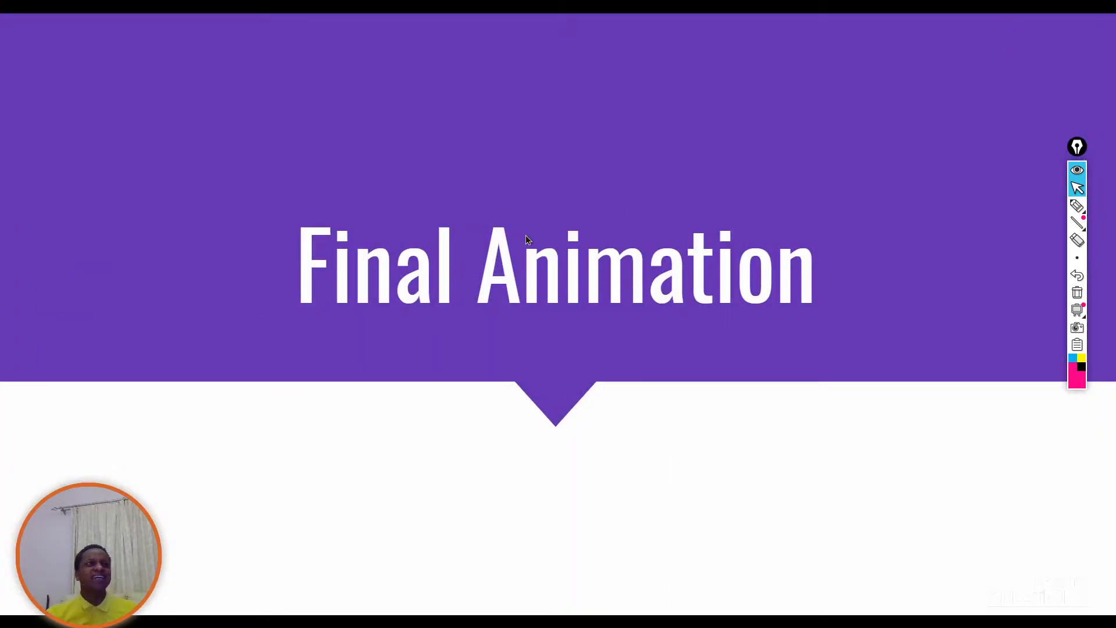
{"action": "left_click", "coordinate": [465, 315]}
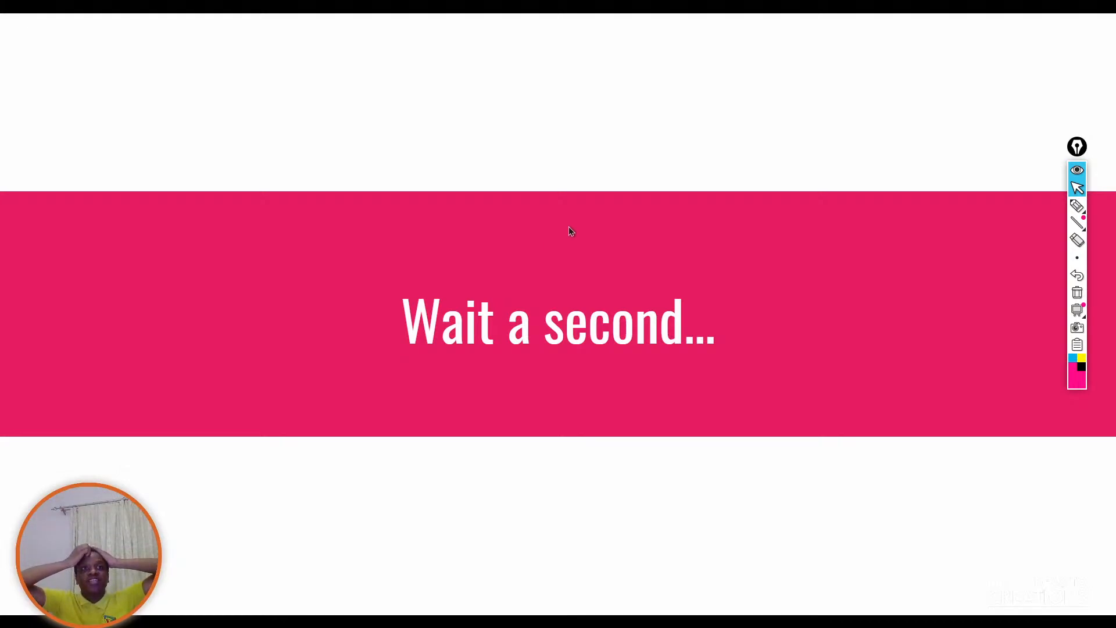
{"action": "left_click", "coordinate": [680, 193]}
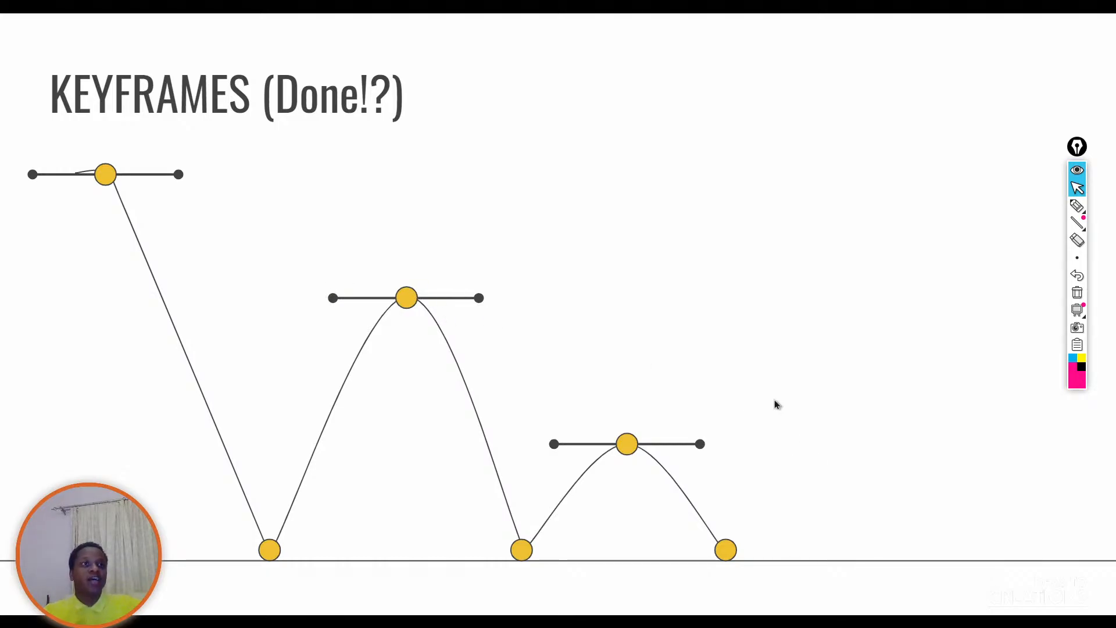
{"action": "left_click", "coordinate": [702, 364]}
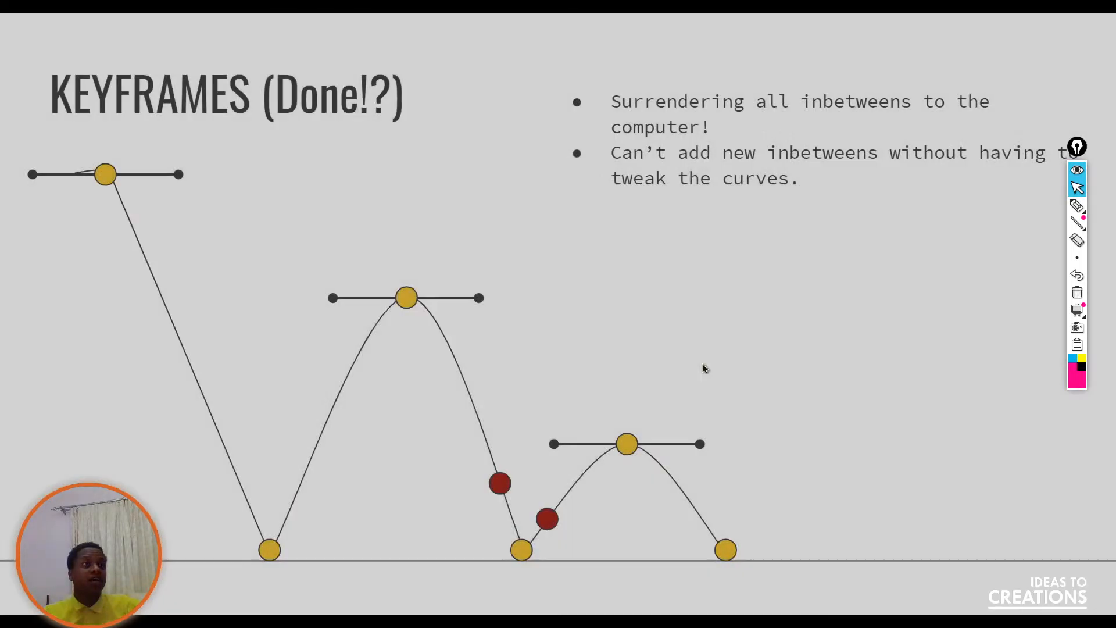